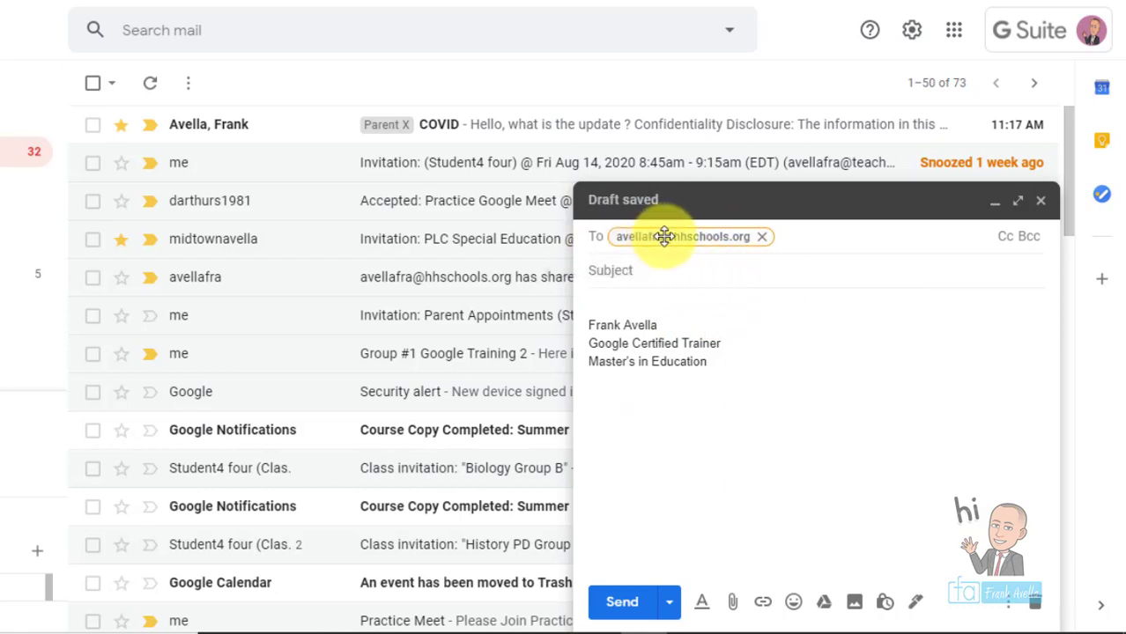
- Add the student 4 contact as a Cc recipient and the student 1 contact as a Bcc recipient of the draft
mouse_move(683, 232)
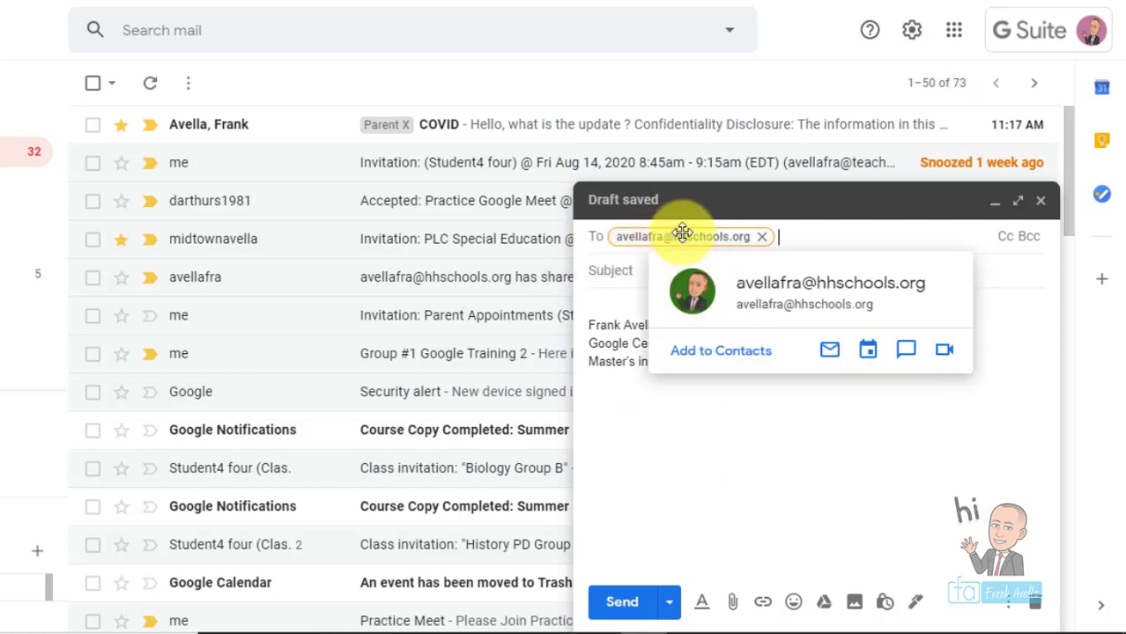
left_click(1005, 248)
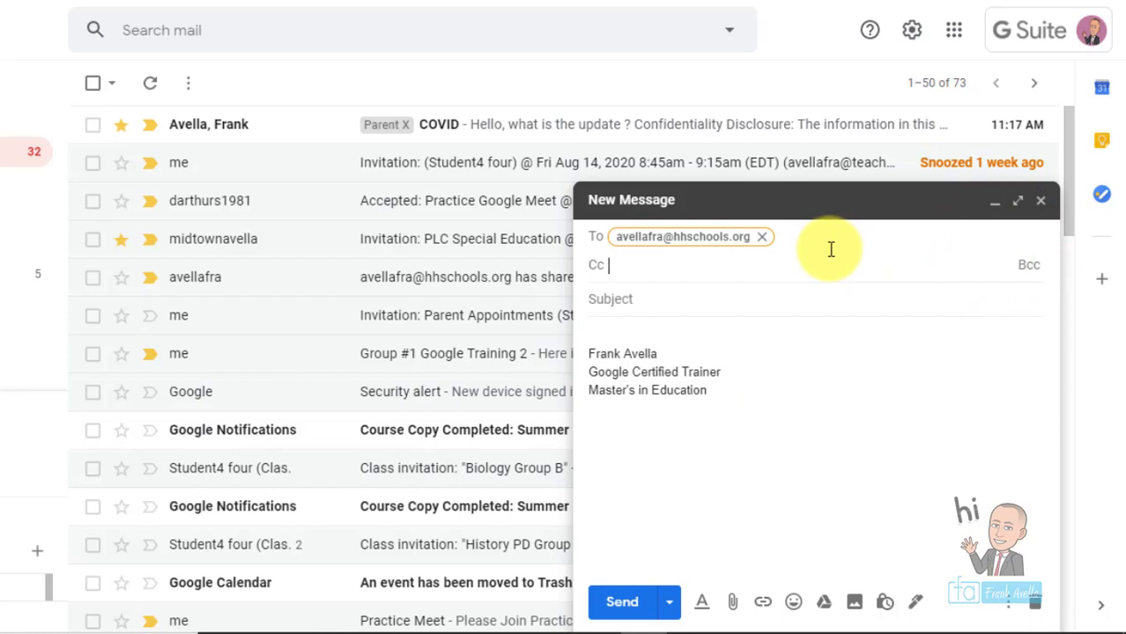
type("stu")
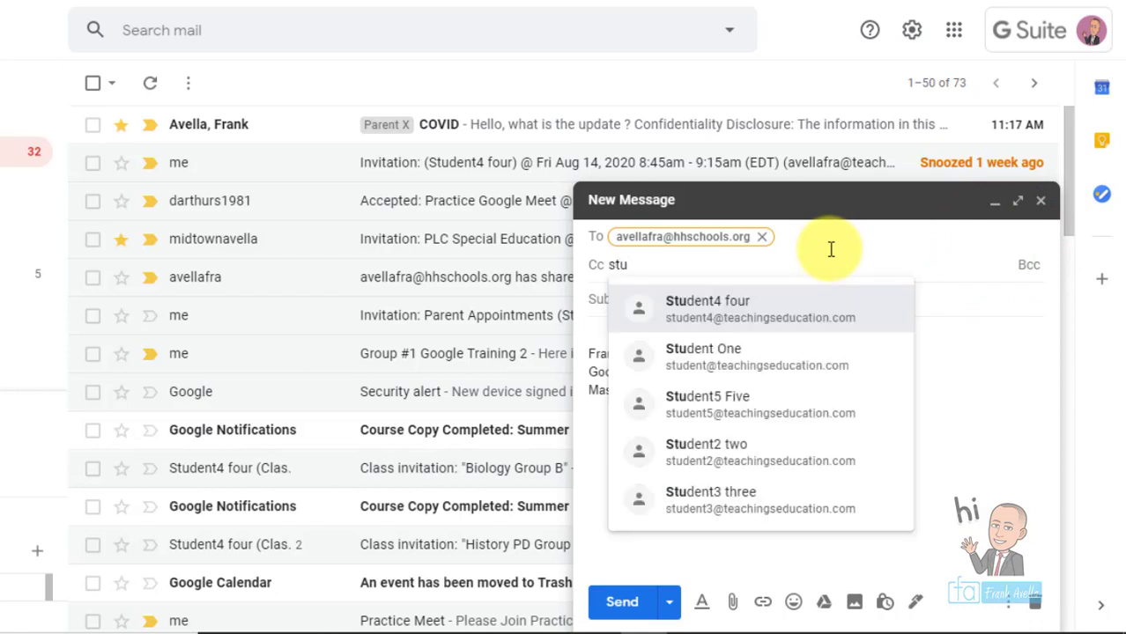
left_click(699, 310)
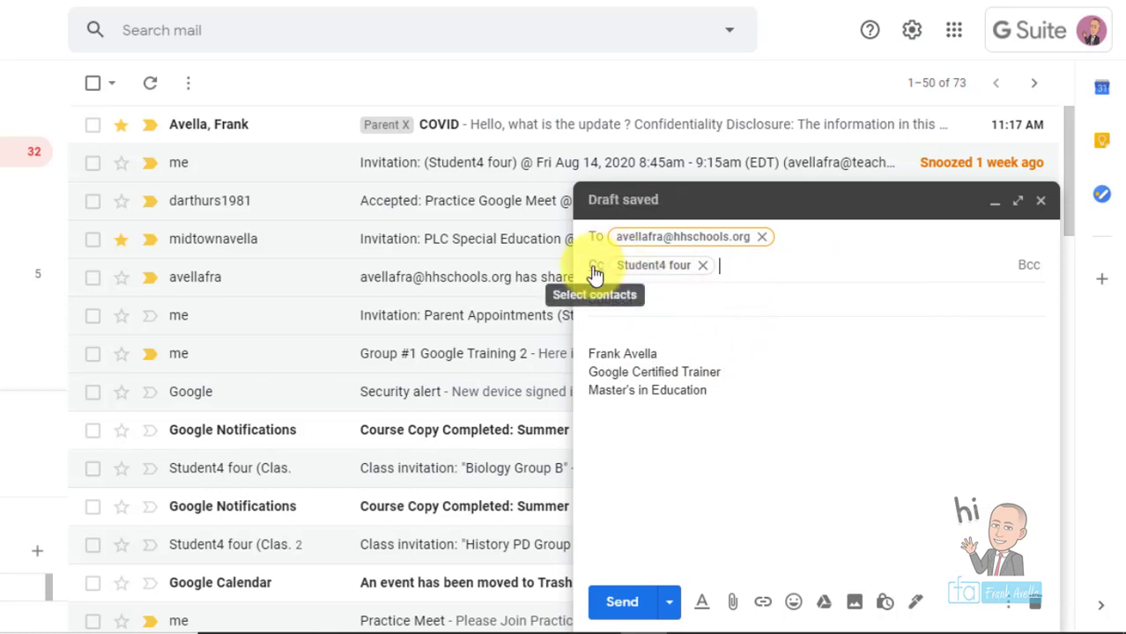
left_click(1029, 273)
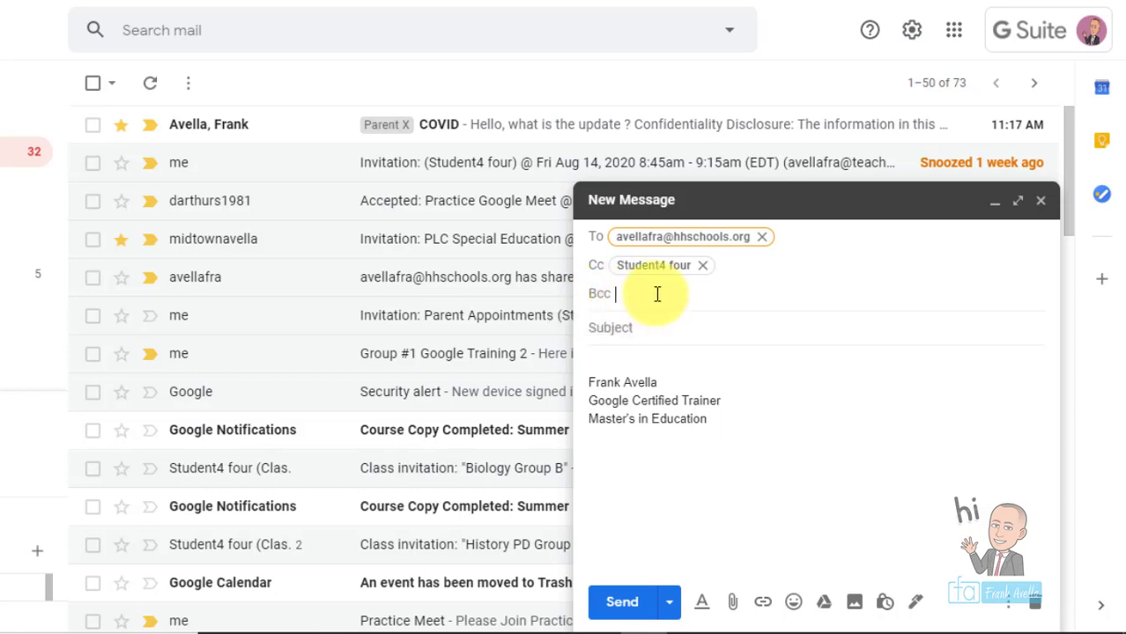
type("t")
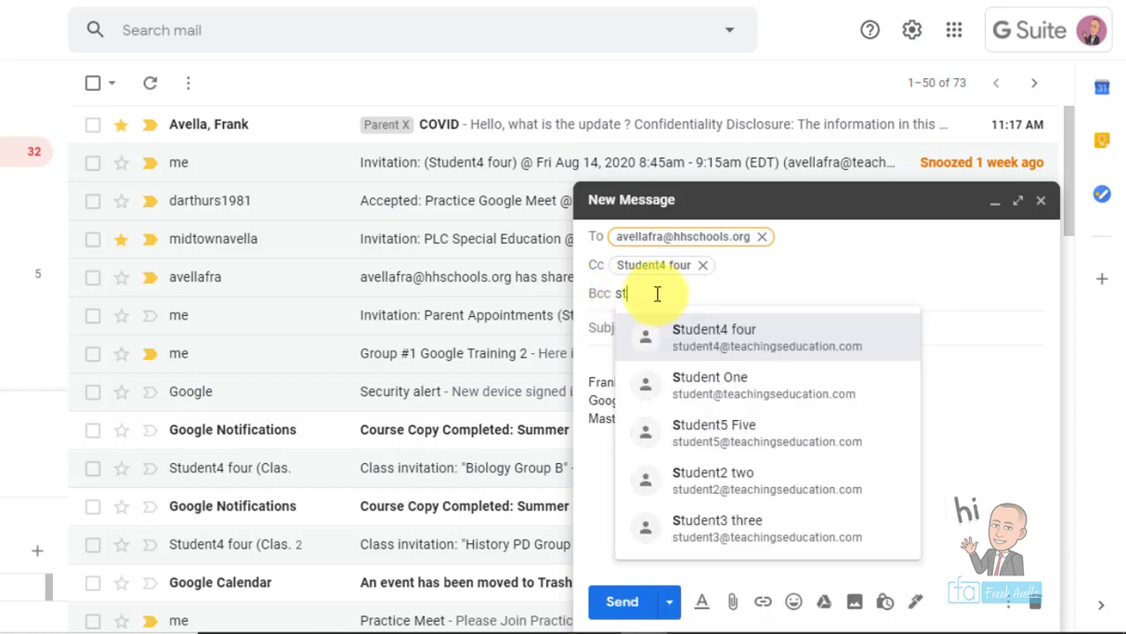
left_click(710, 384)
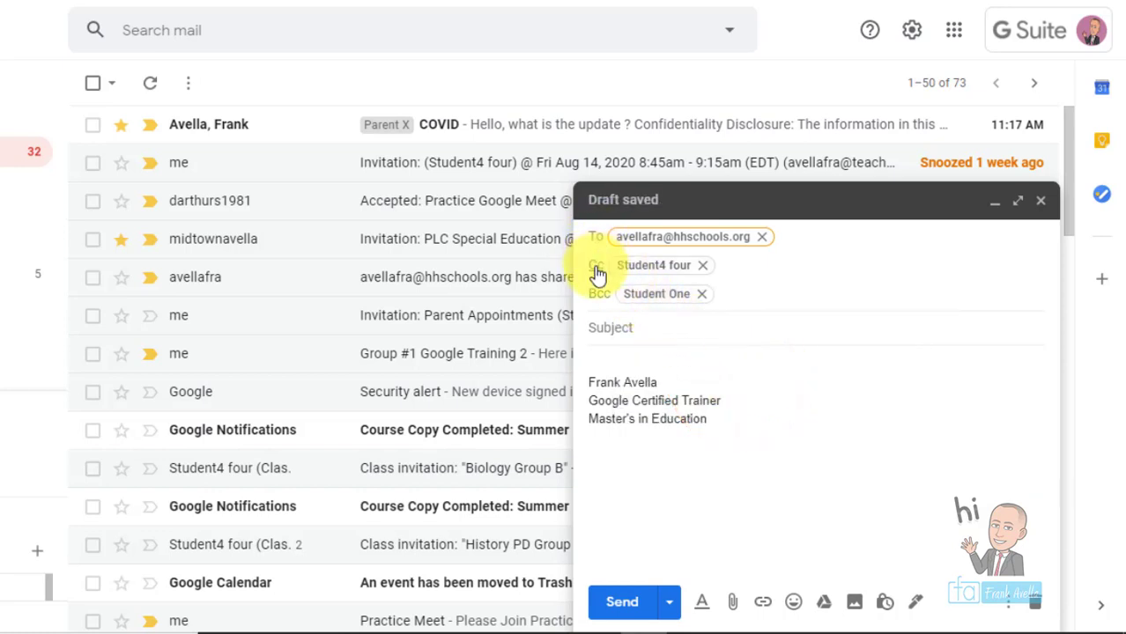
- Enter the subject "Sample" and the body text "Here is a sample email", and send the message
left_click(649, 327)
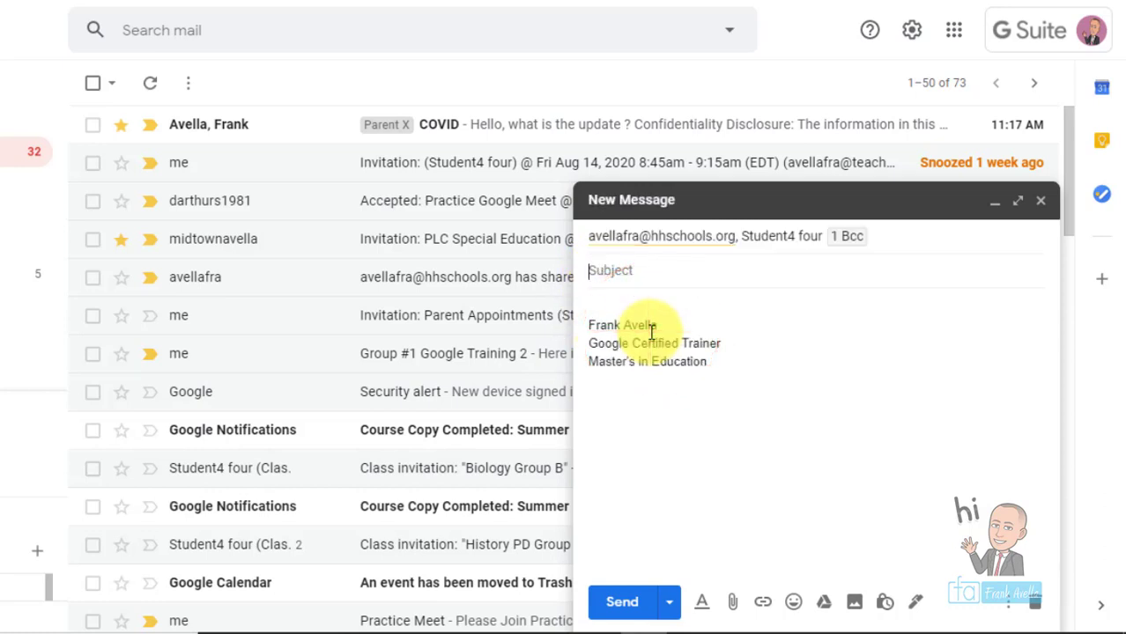
type("Sample")
key("Tab")
key("Return")
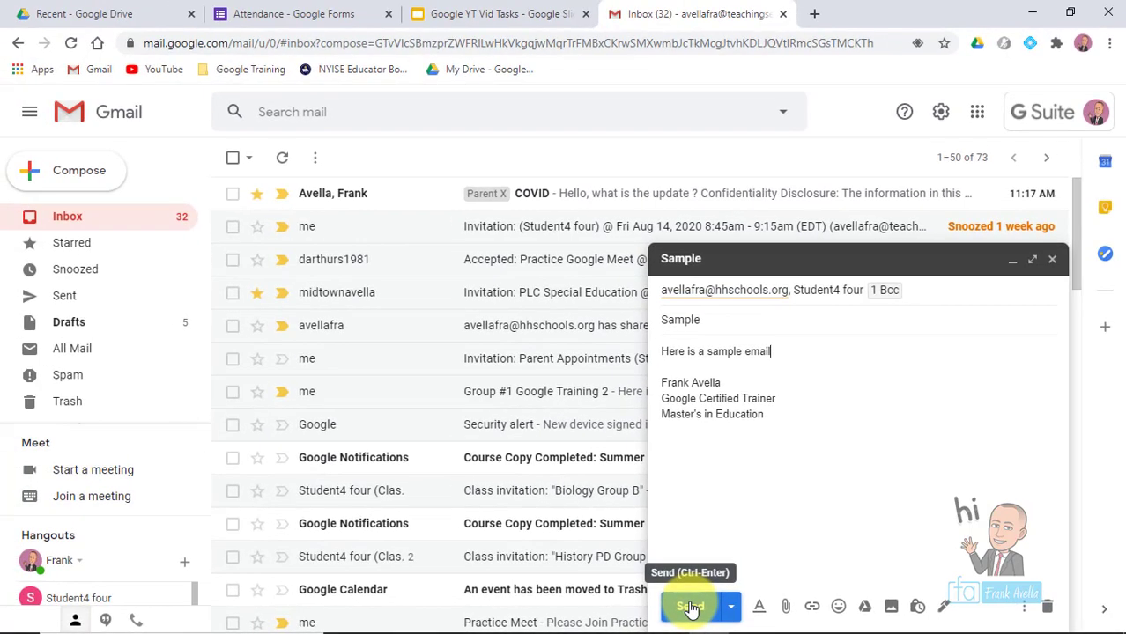
left_click(692, 607)
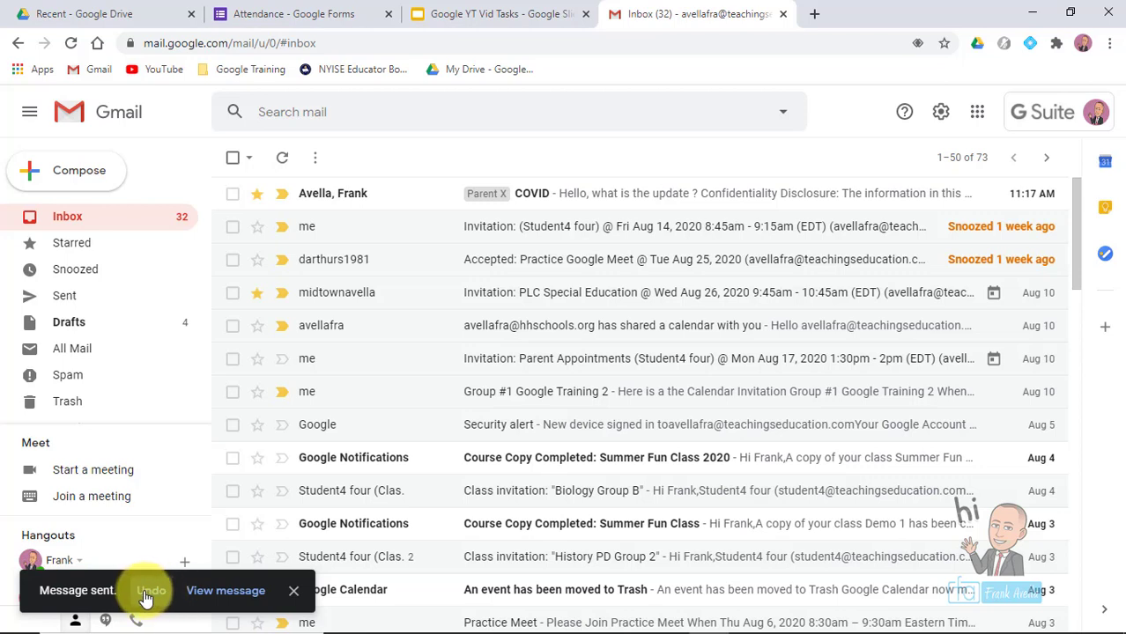
- Switch to the Google Slides topic list and highlight "Create, Send, BCC" and "Attach/Link Files" in turn
left_click(493, 15)
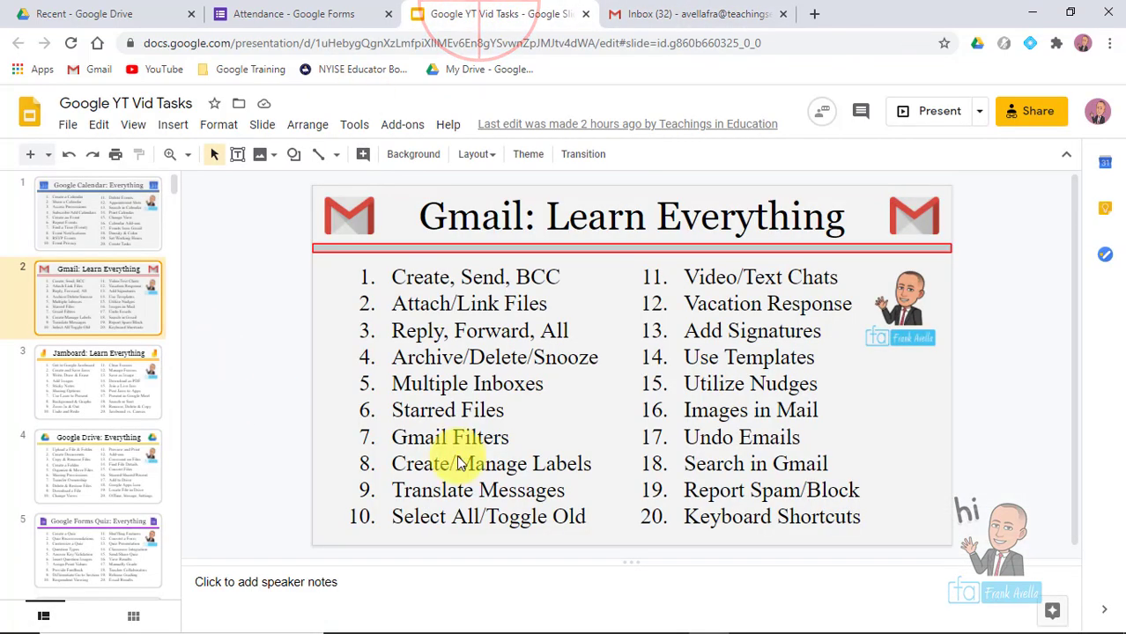
left_click(557, 281)
triple_click(395, 282)
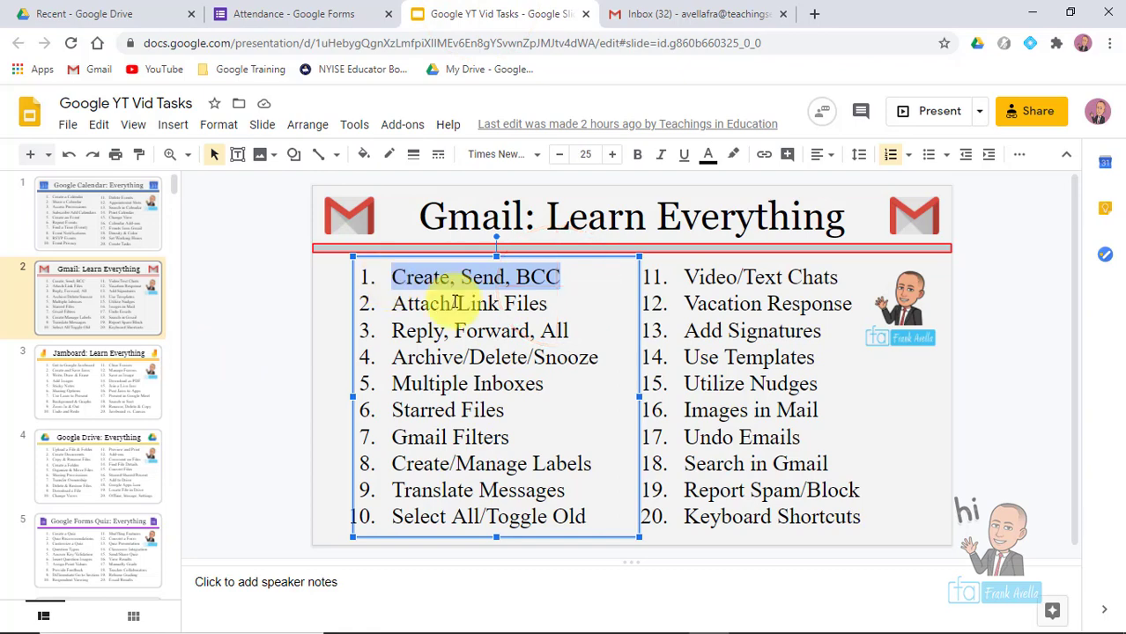
left_click(452, 299)
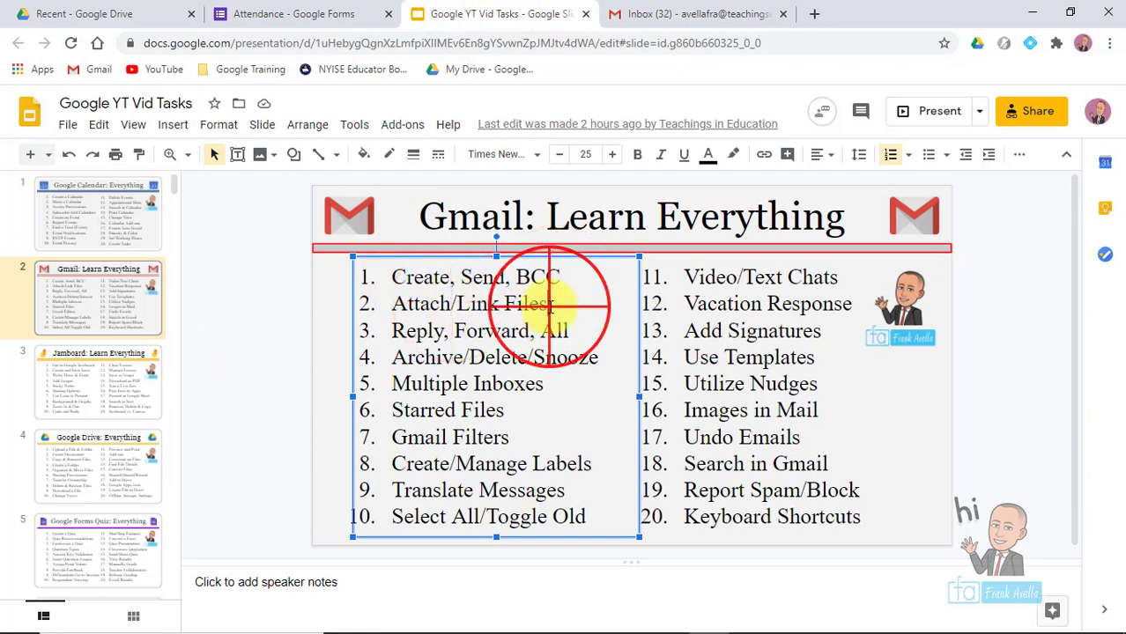
left_click_drag(548, 303, 391, 303)
- Return to Gmail and start a new message addressed to the student 4 contact
left_click(687, 13)
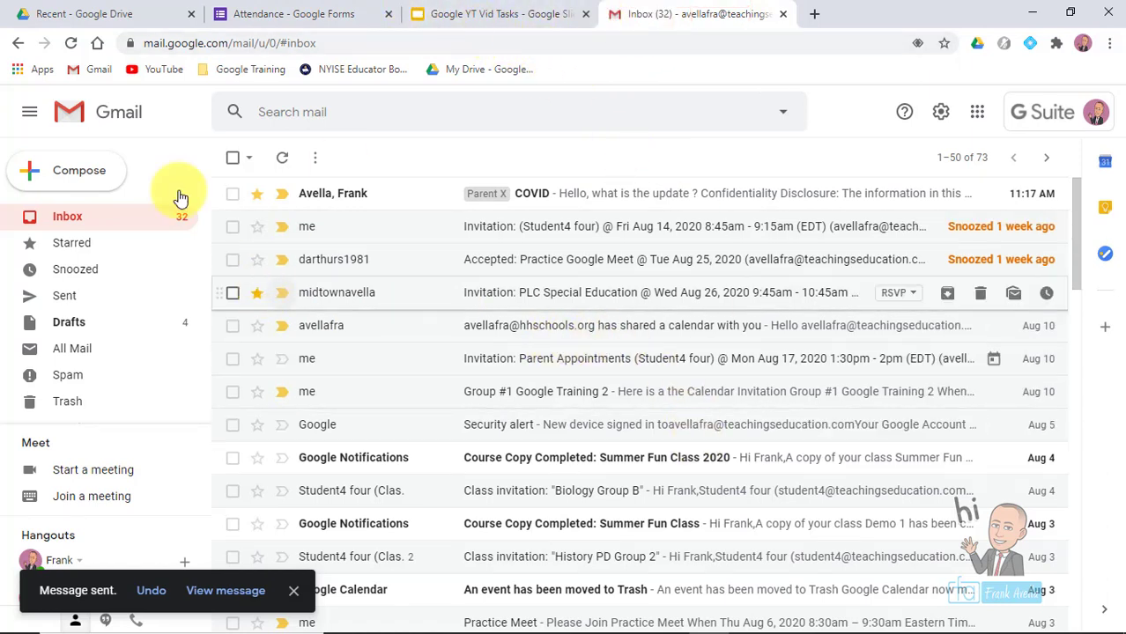
left_click(88, 172)
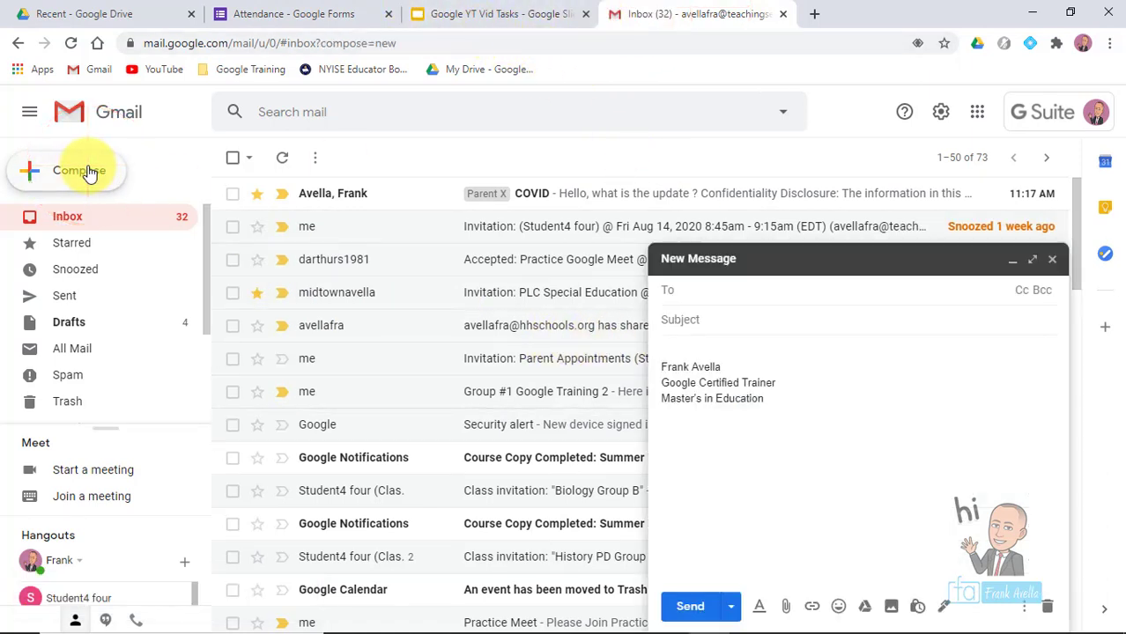
type("stu")
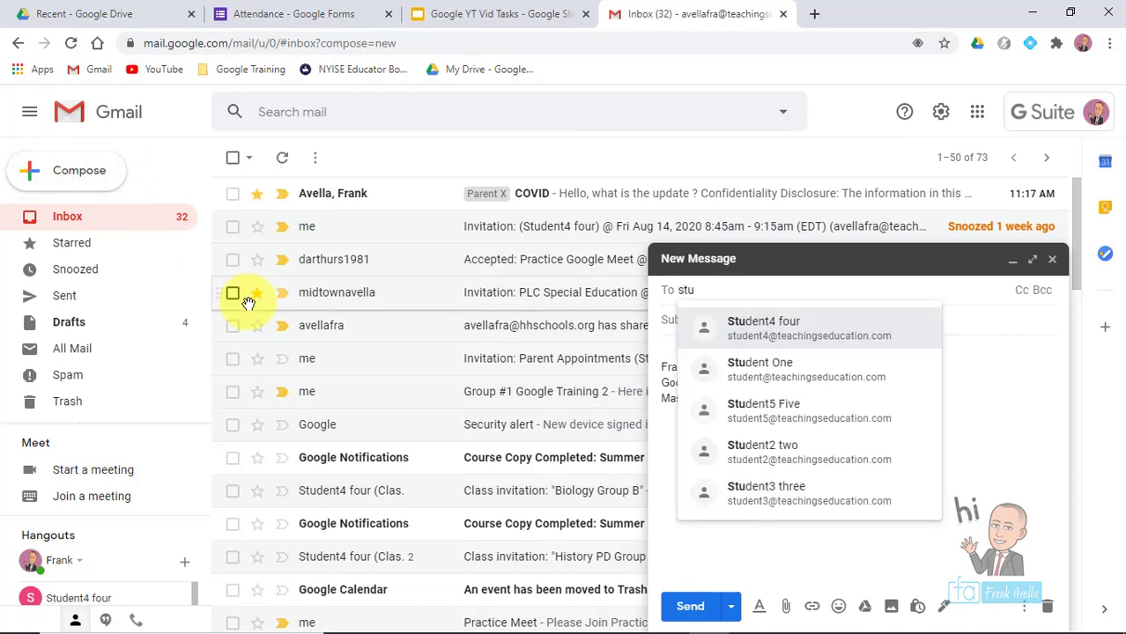
left_click(811, 342)
- Enter the subject "Assignment" and write "Here is your work" above the signature in the message body
left_click(711, 317)
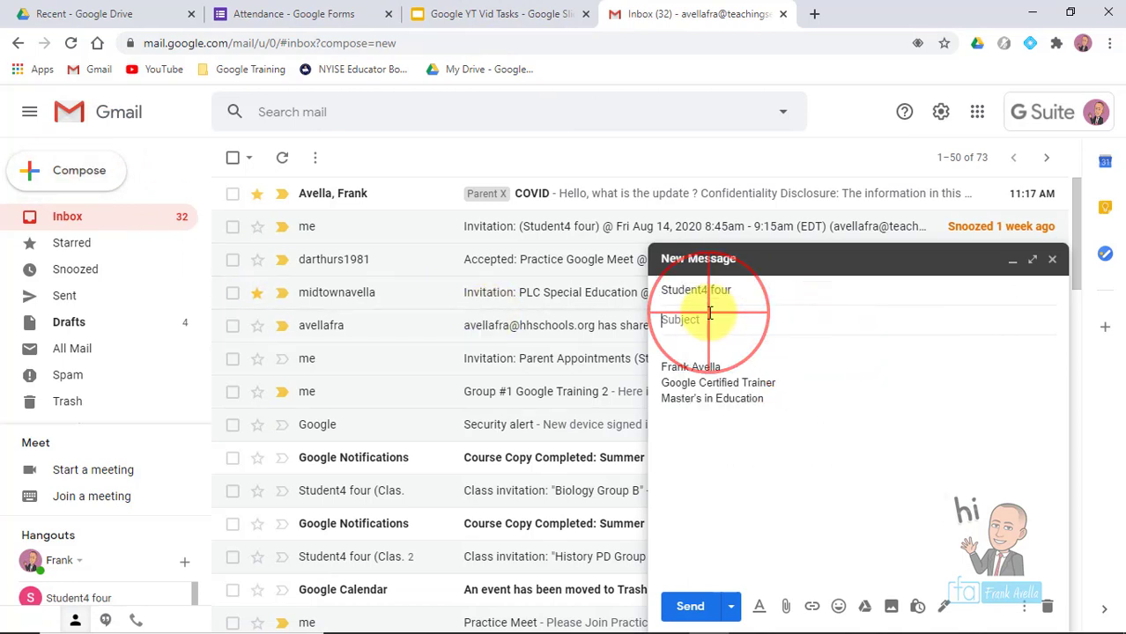
type("He")
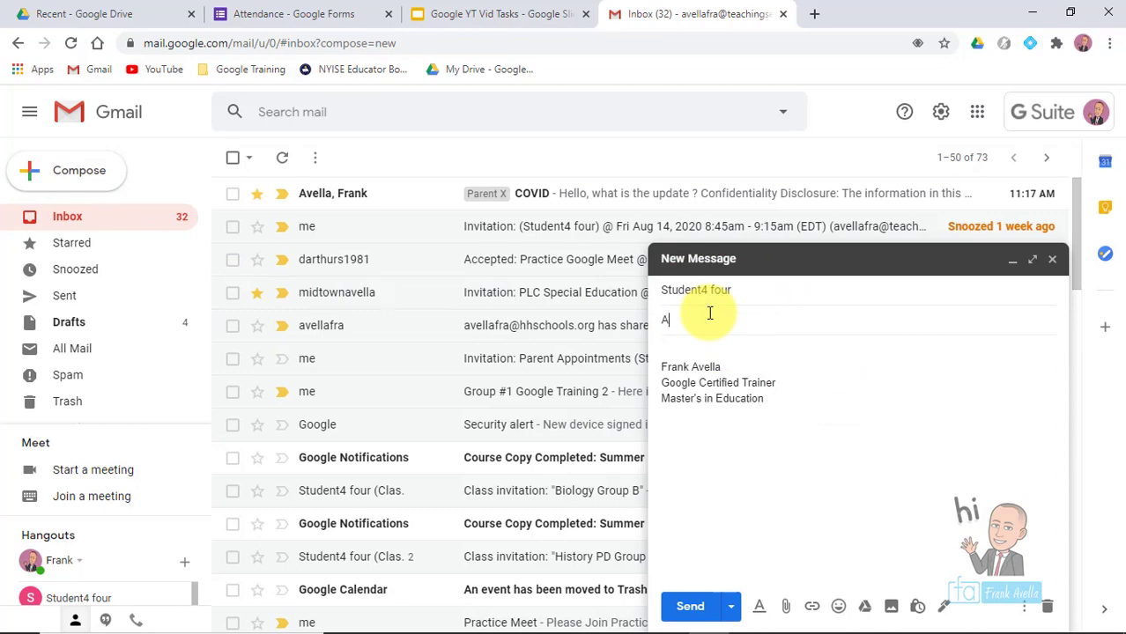
type("signment")
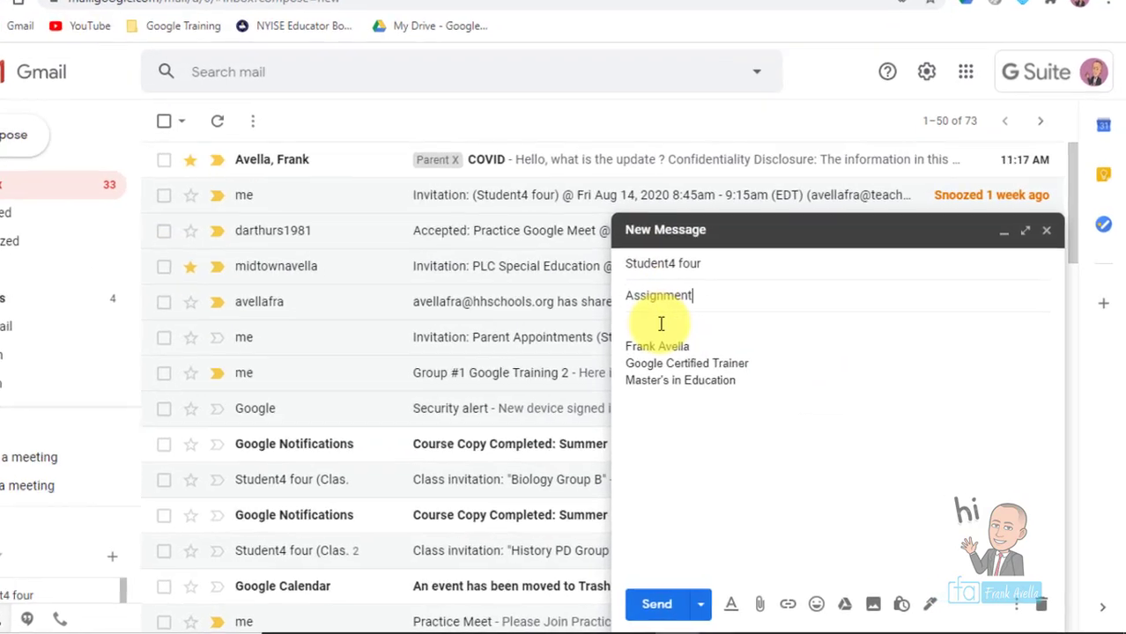
left_click(693, 345)
key("Return")
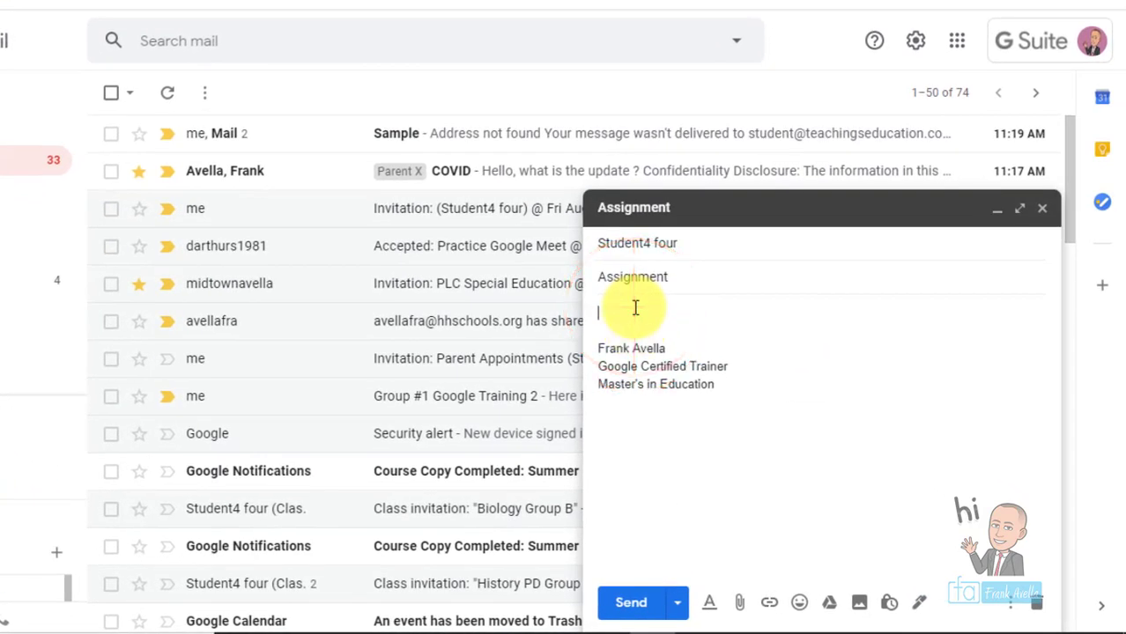
type("Here is your work")
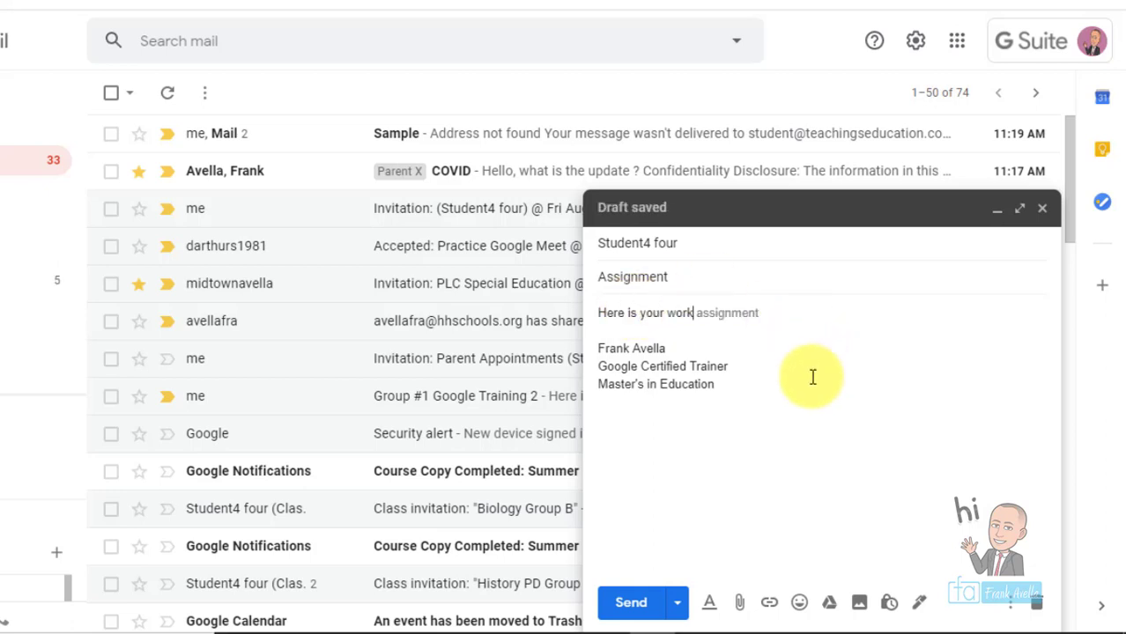
- Attach the Math Lesson PDF from the computer's Downloads folder to the message
left_click(741, 604)
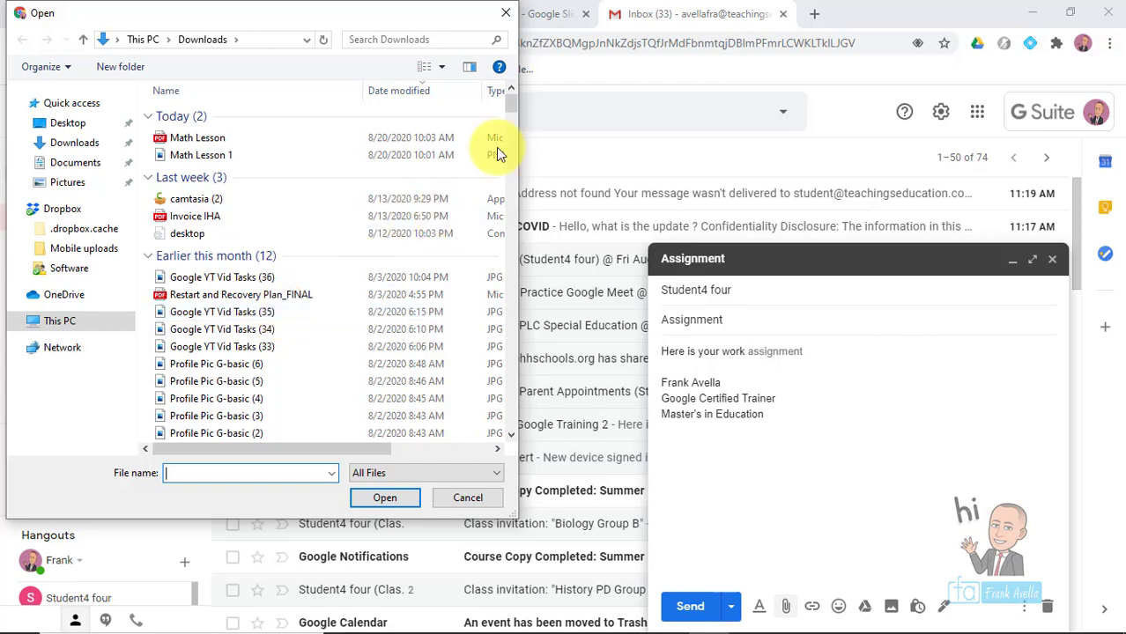
mouse_move(511, 105)
left_mouse_down()
mouse_move(511, 117)
mouse_move(511, 88)
left_mouse_up()
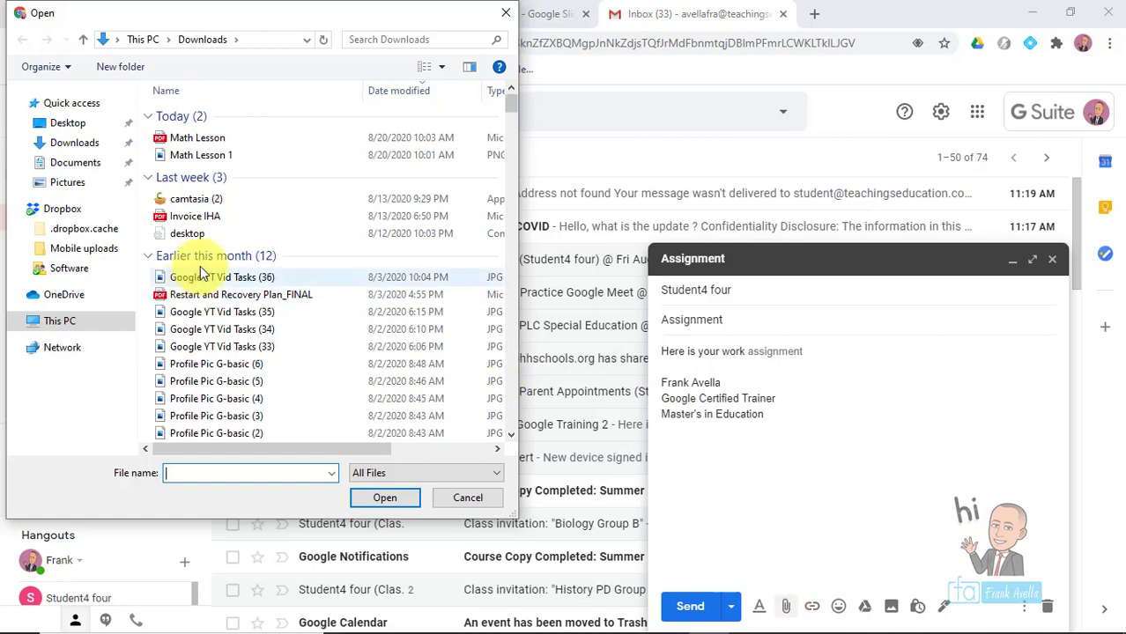
left_click(219, 141)
double_click(219, 141)
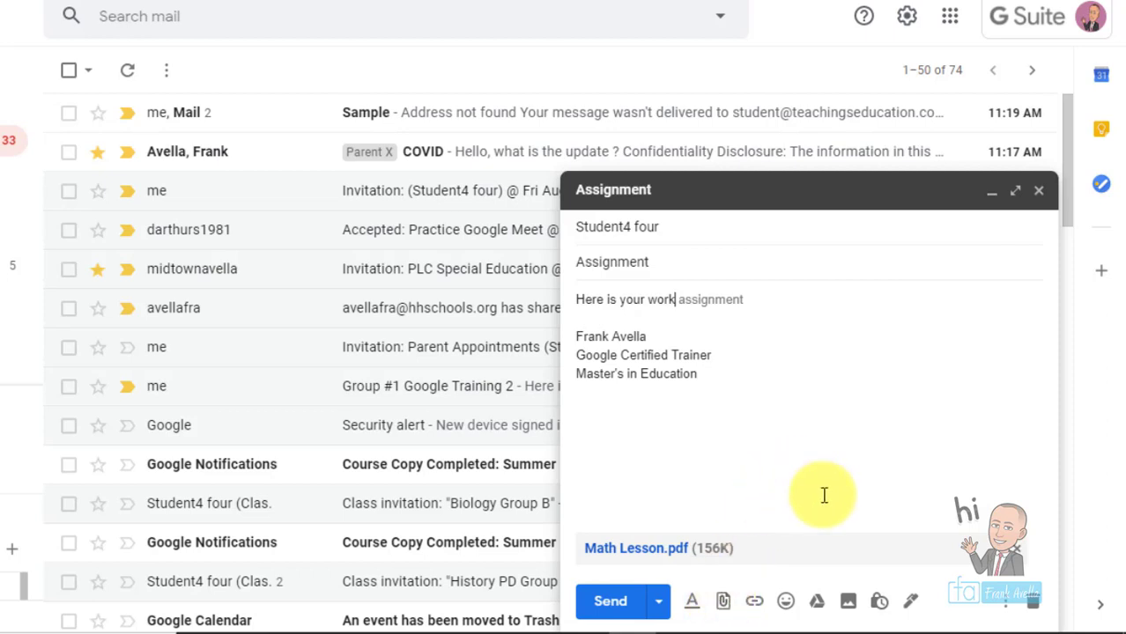
- Insert "Copy of Algebra Quiz #18 Writing Assessment" from My Drive into the message as a Drive link
left_click(817, 602)
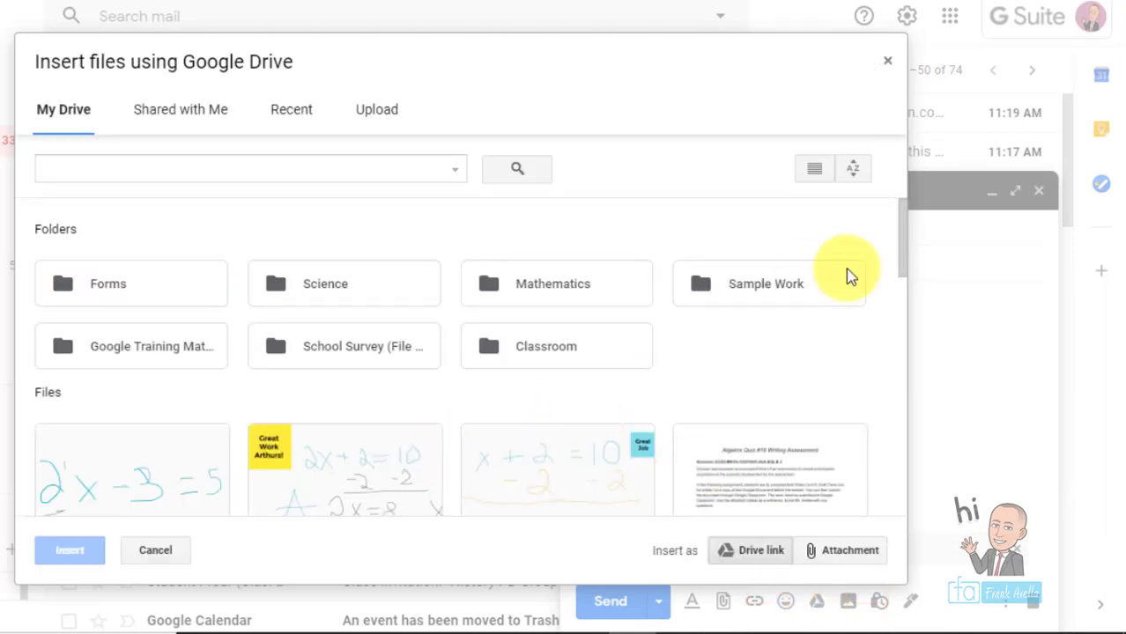
left_click_drag(905, 214, 903, 256)
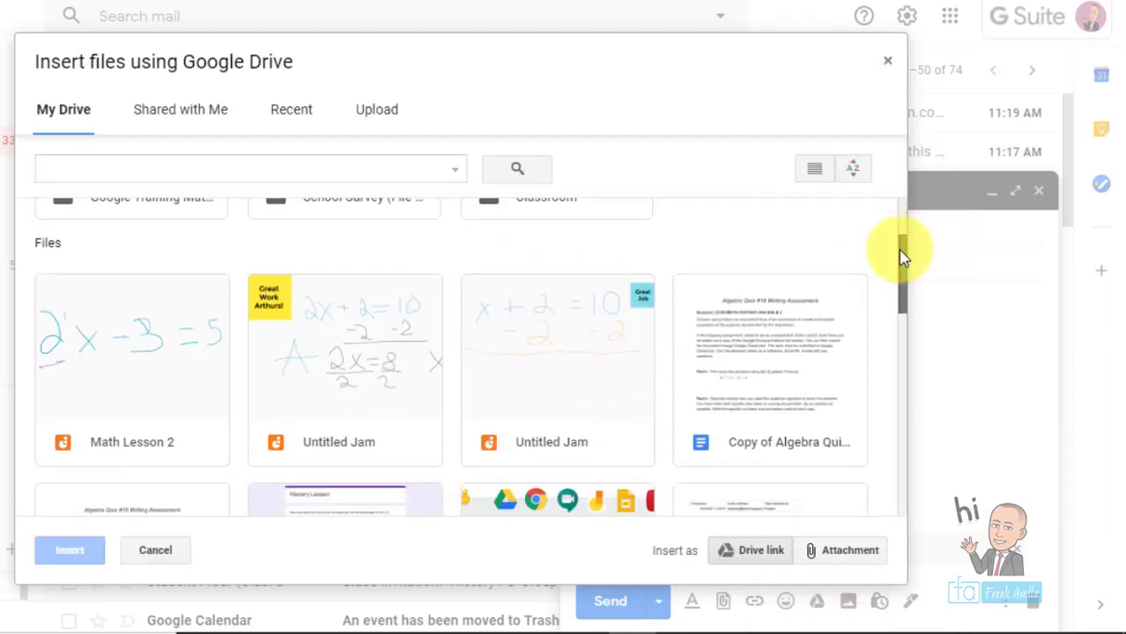
left_click(745, 365)
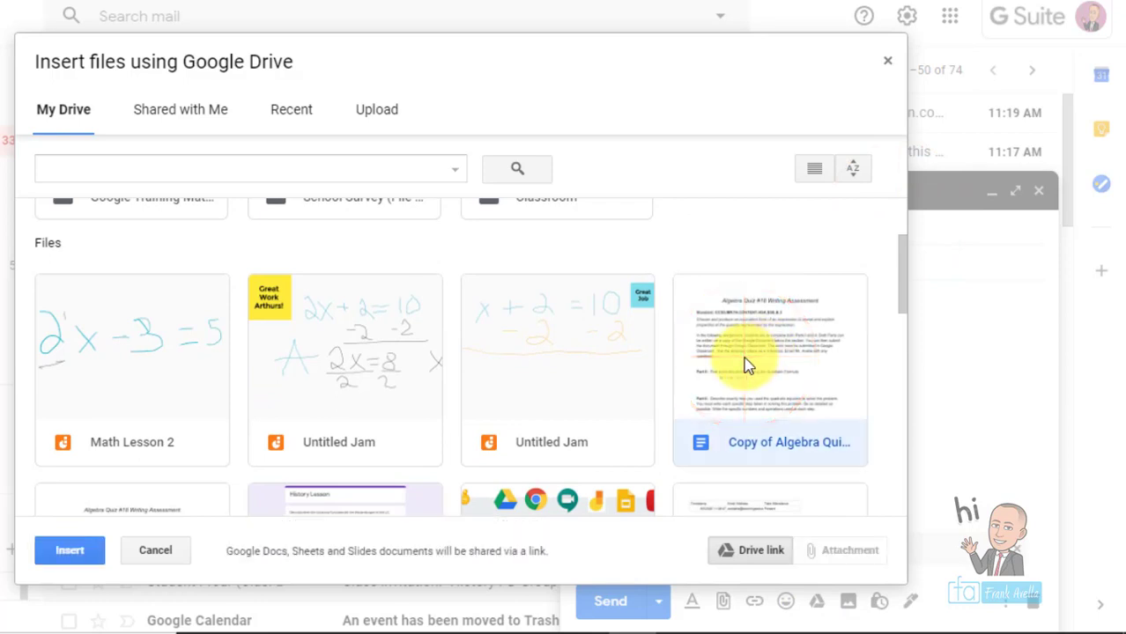
left_click_drag(903, 276, 901, 240)
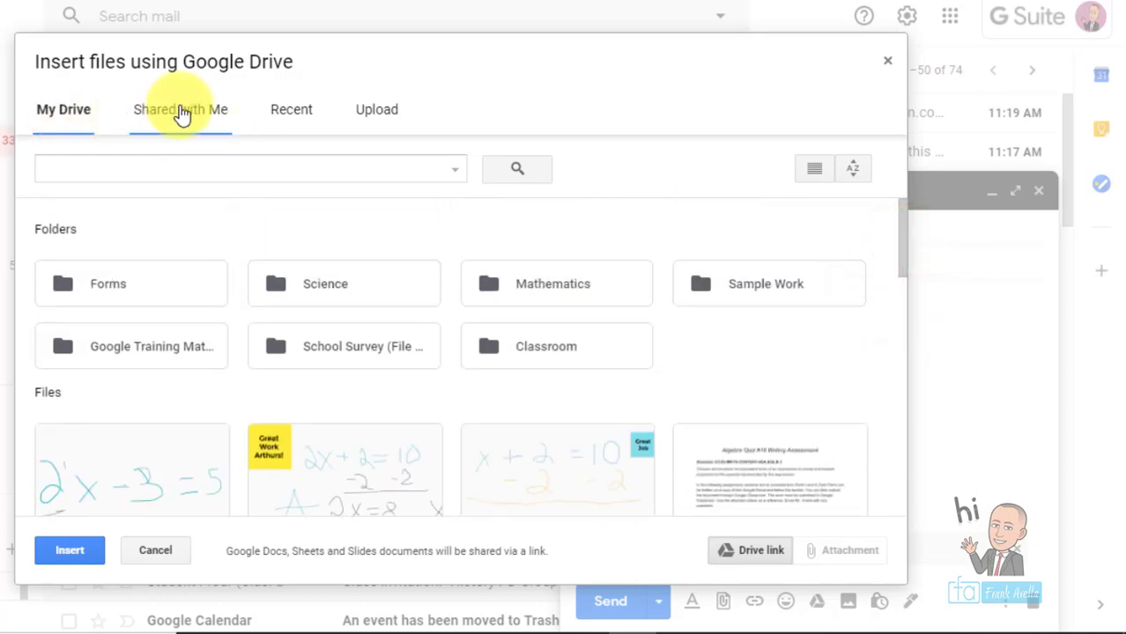
left_click(138, 111)
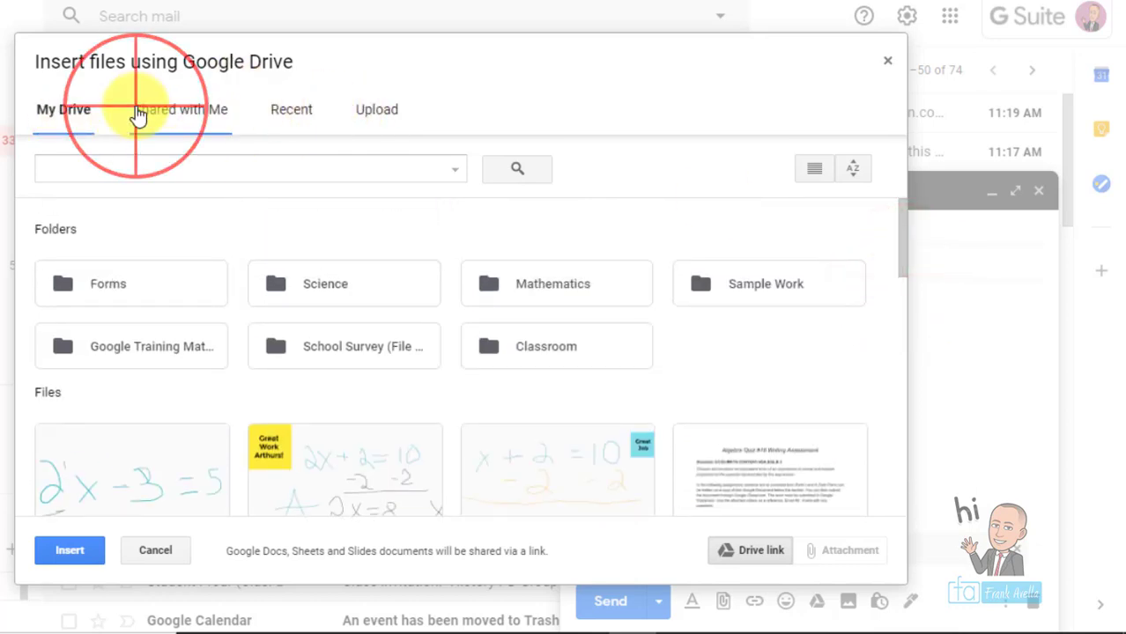
left_click(282, 114)
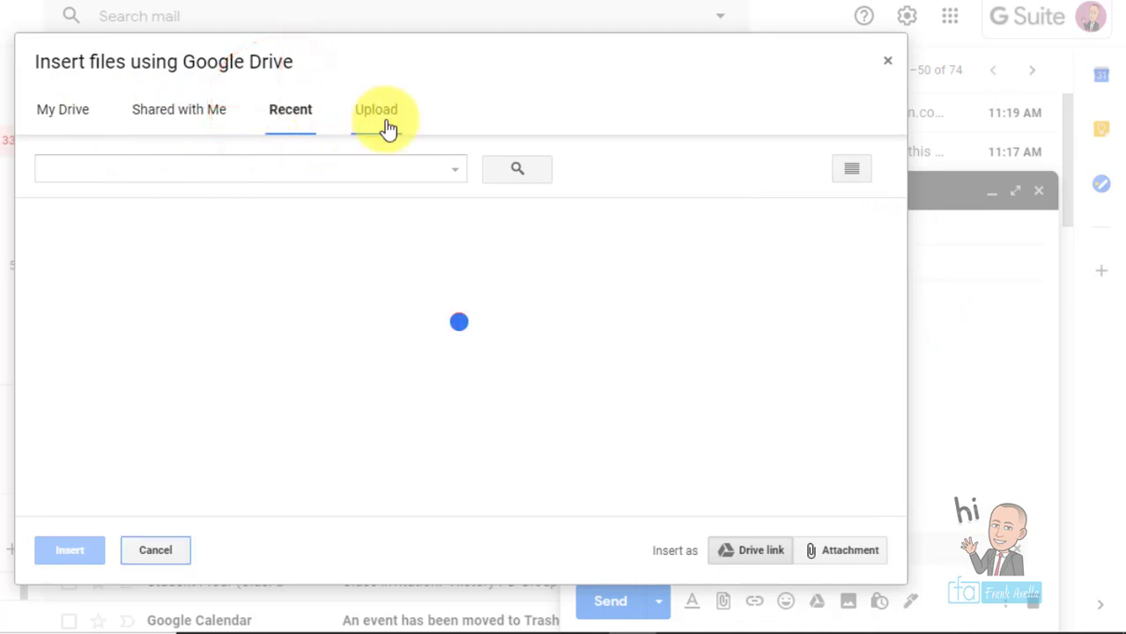
left_click(57, 124)
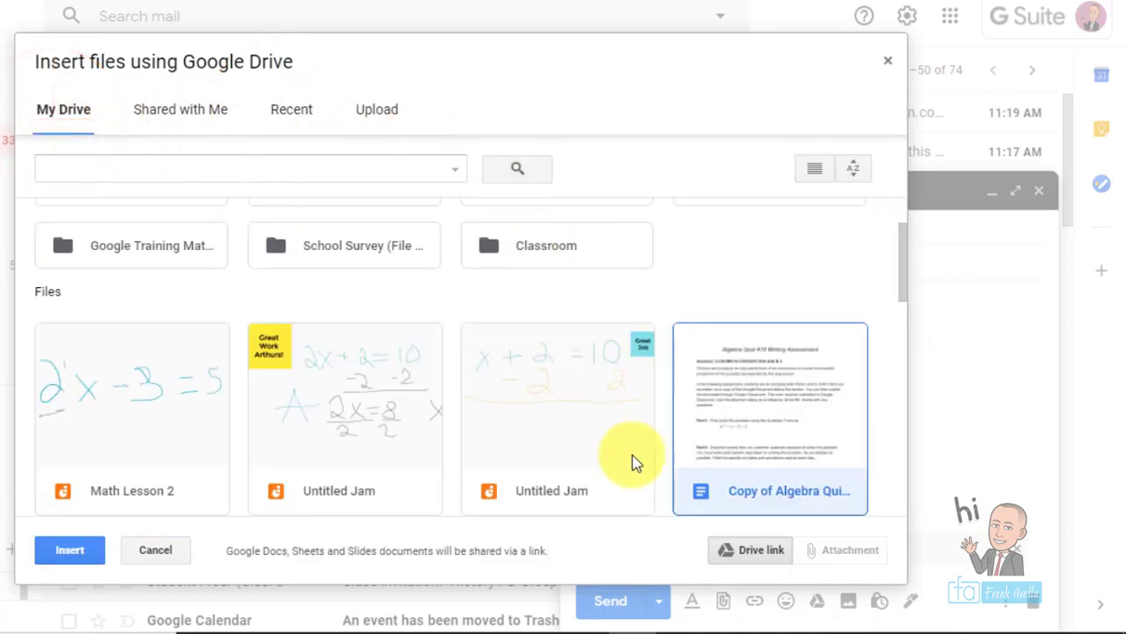
left_click(762, 451)
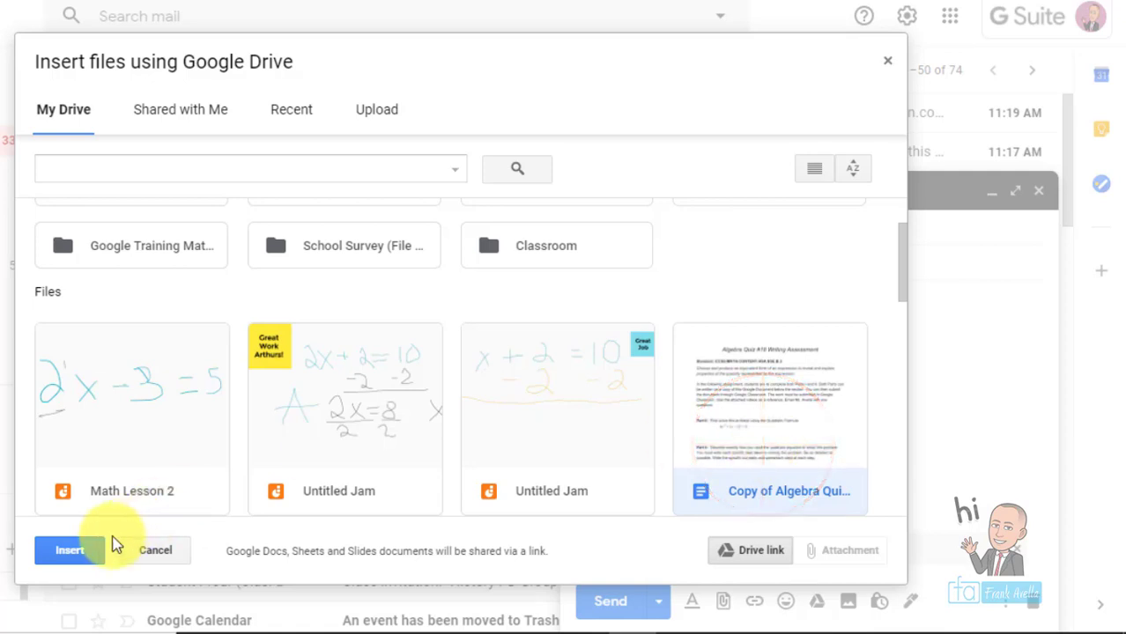
left_click(70, 554)
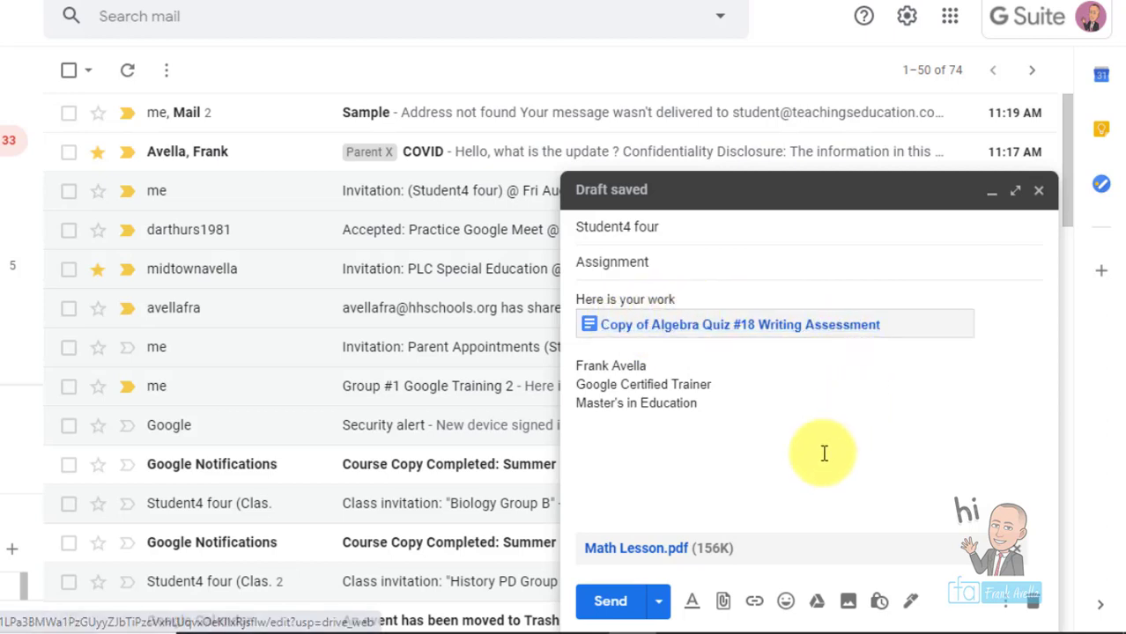
left_click(755, 603)
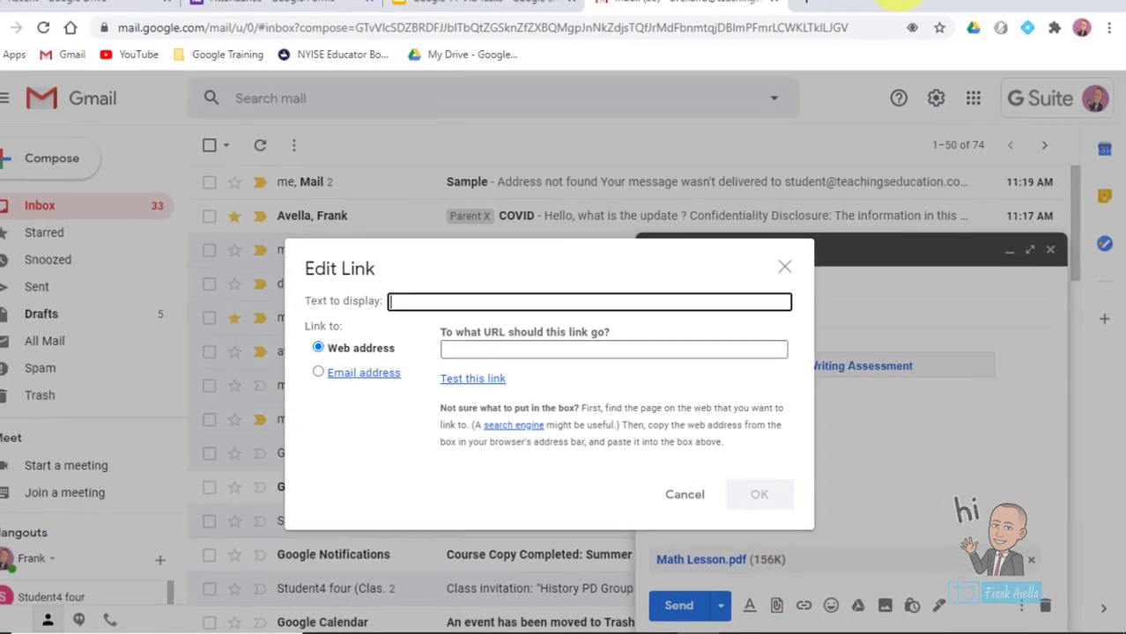
left_click(817, 19)
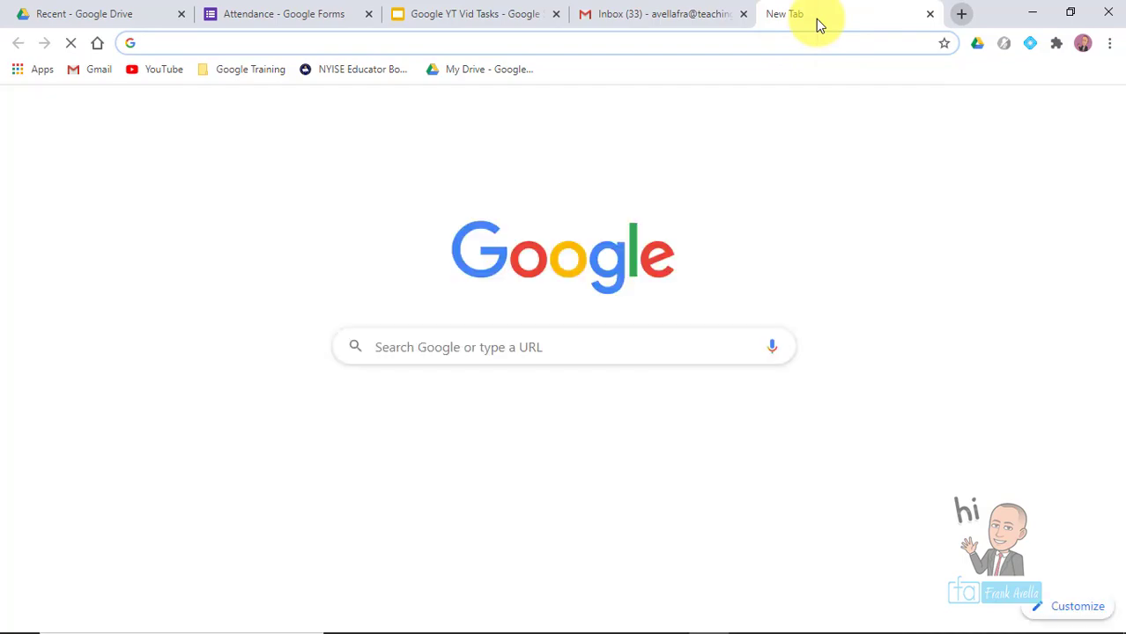
left_click(226, 44)
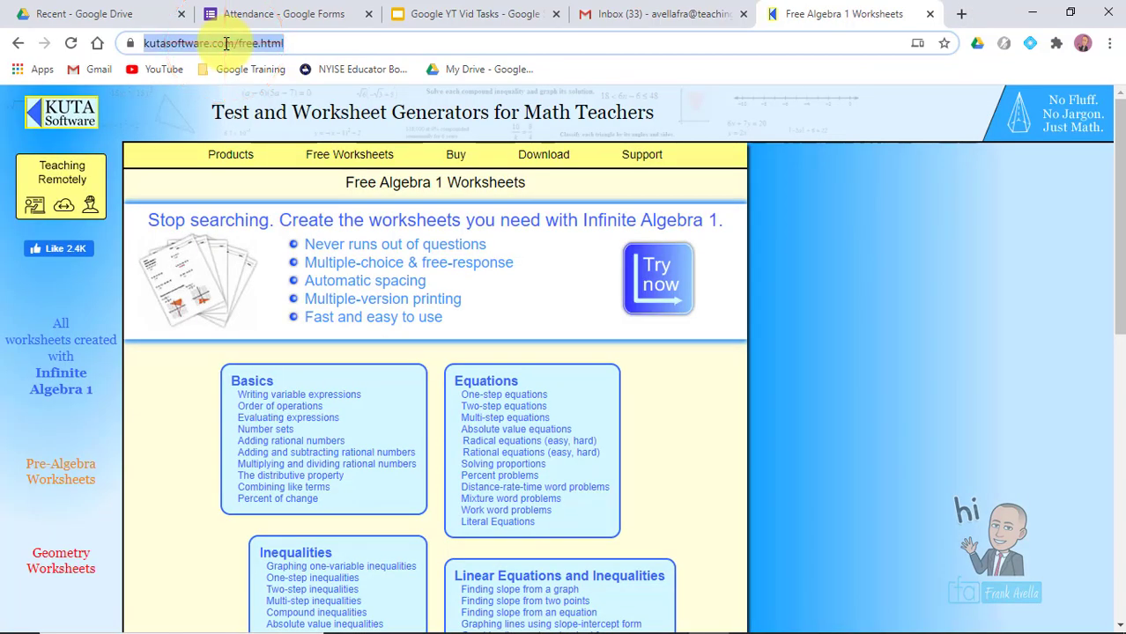
left_click(643, 14)
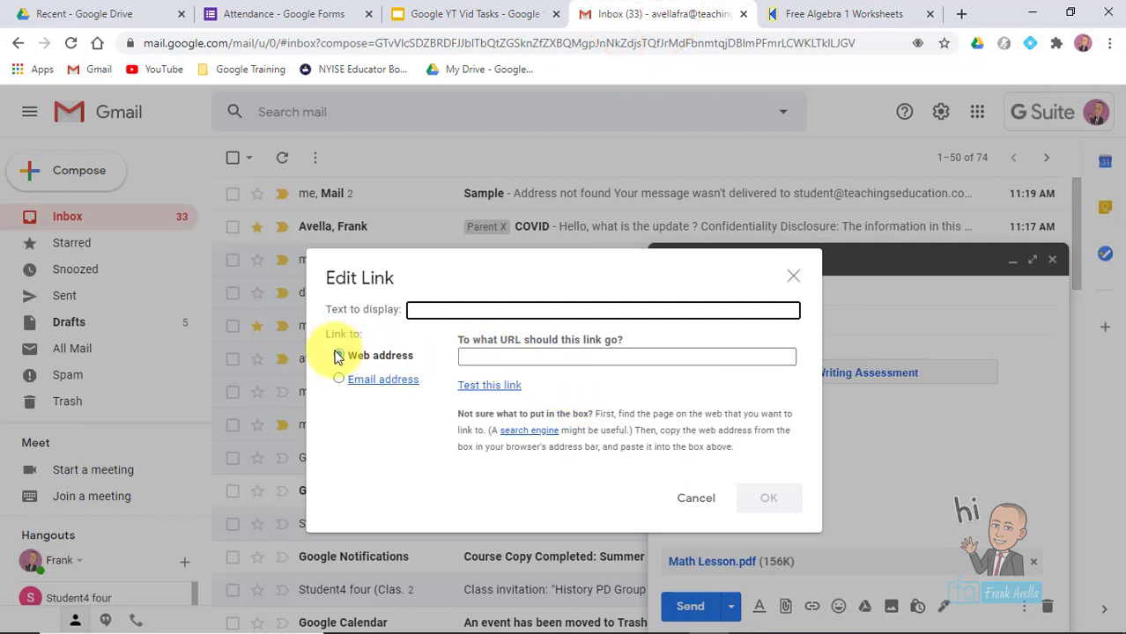
left_click(505, 363)
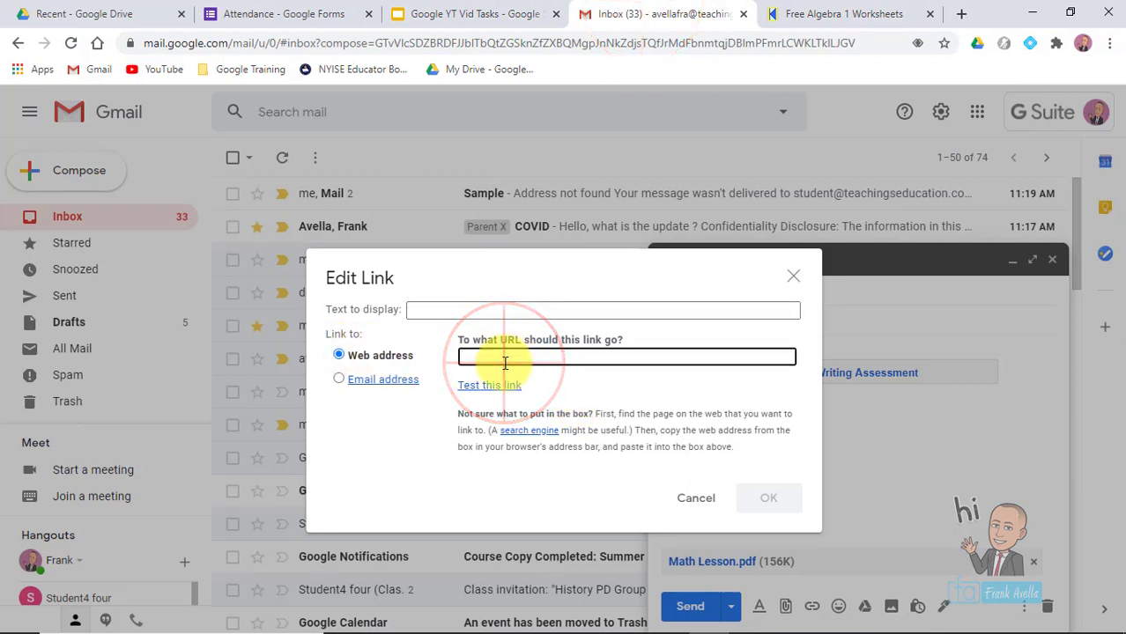
key("ctrl+v")
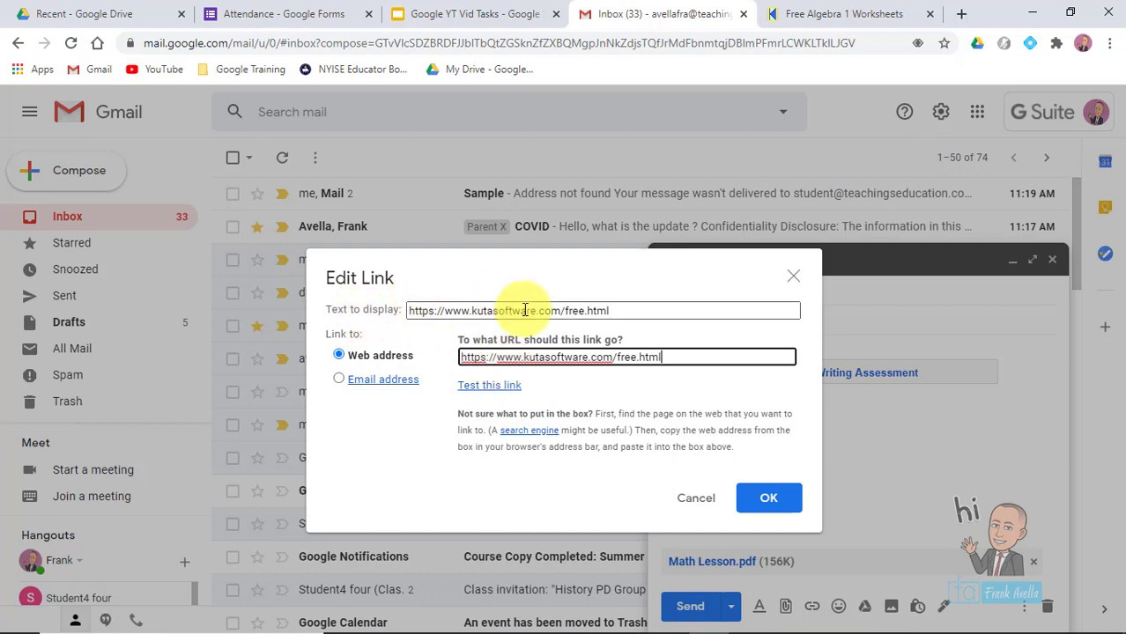
- Replace the link's display text with "Website Link" and insert the link into the message
left_click(615, 312)
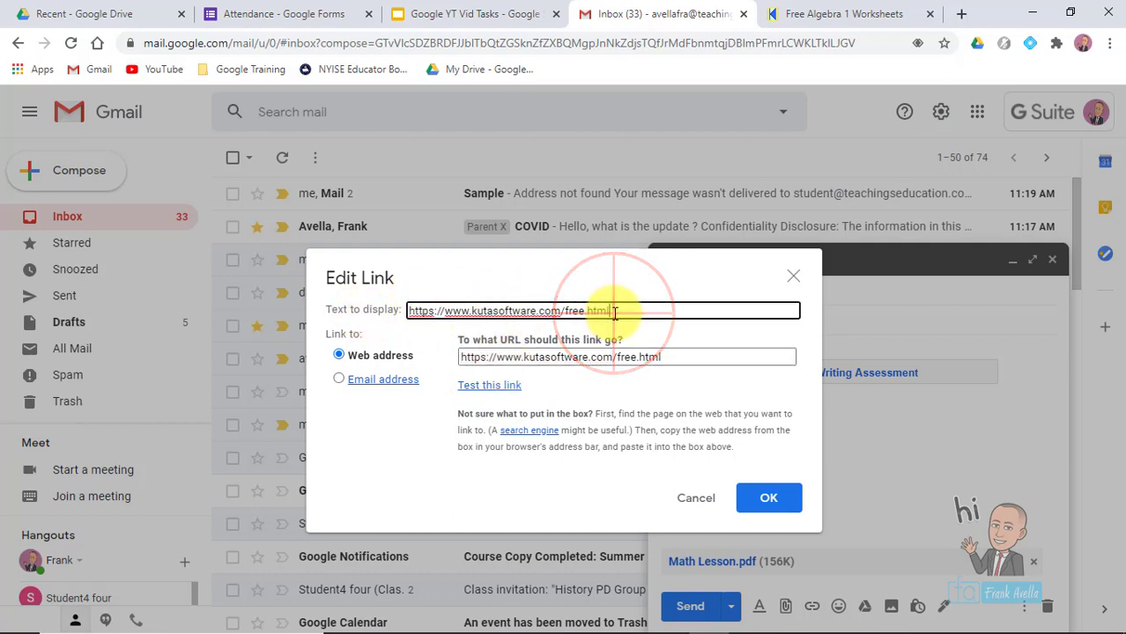
left_click_drag(614, 313, 412, 311)
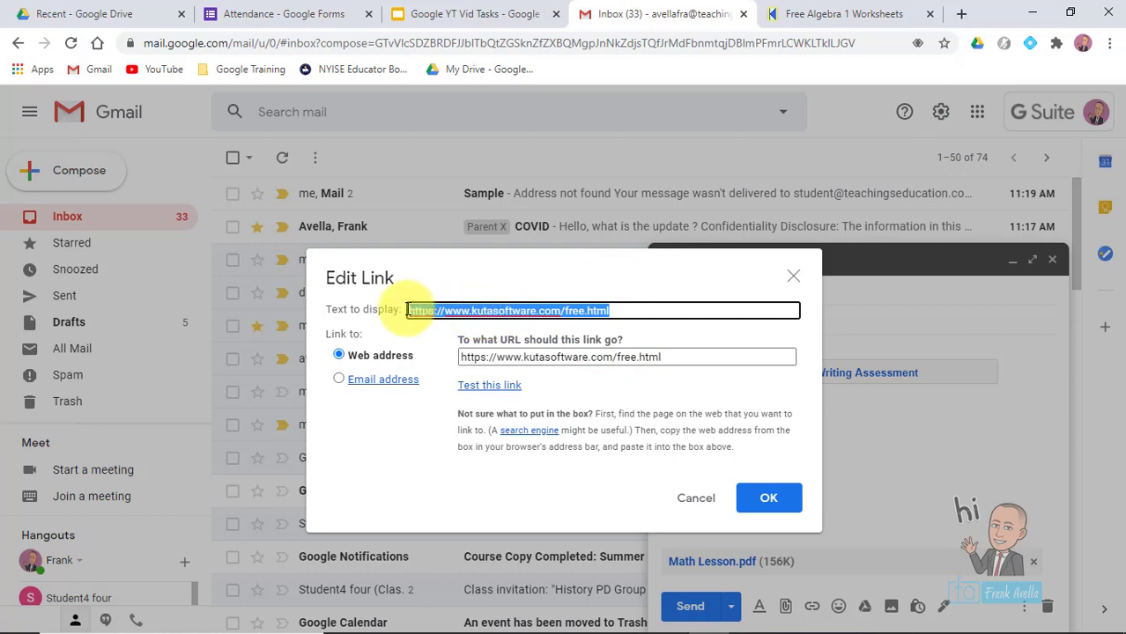
key("BackSpace")
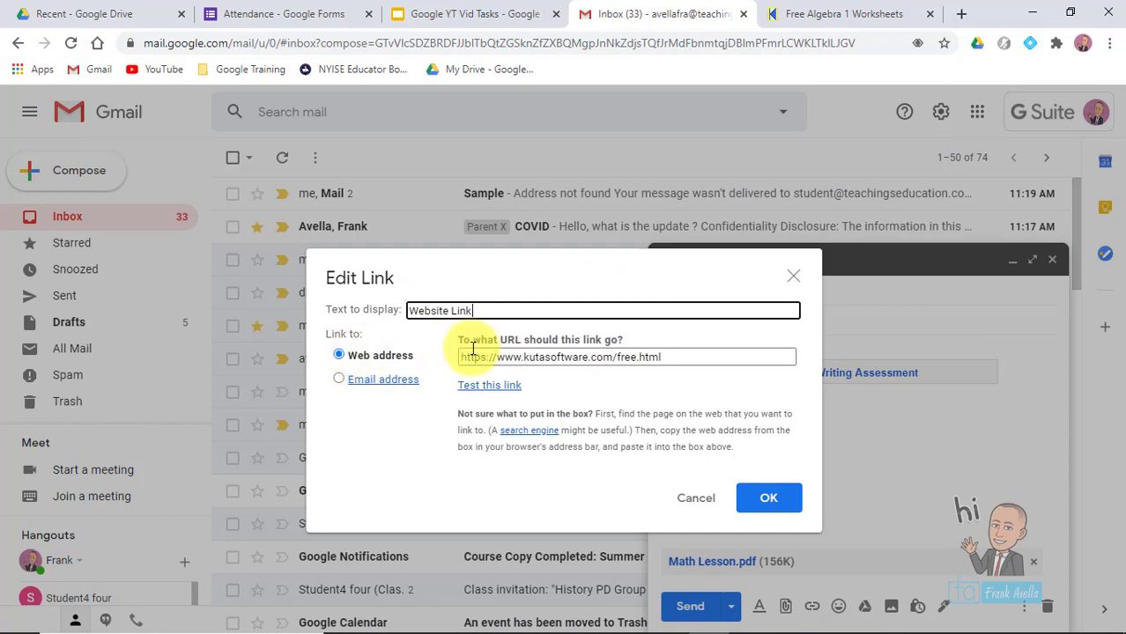
left_click(852, 11)
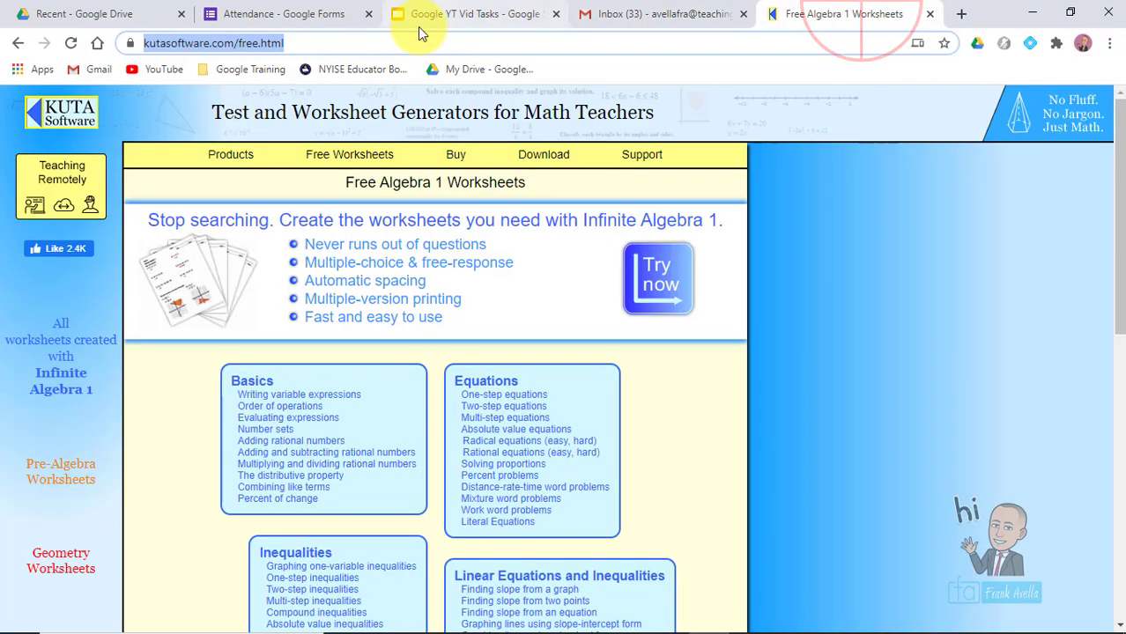
left_click(273, 44)
left_click(617, 14)
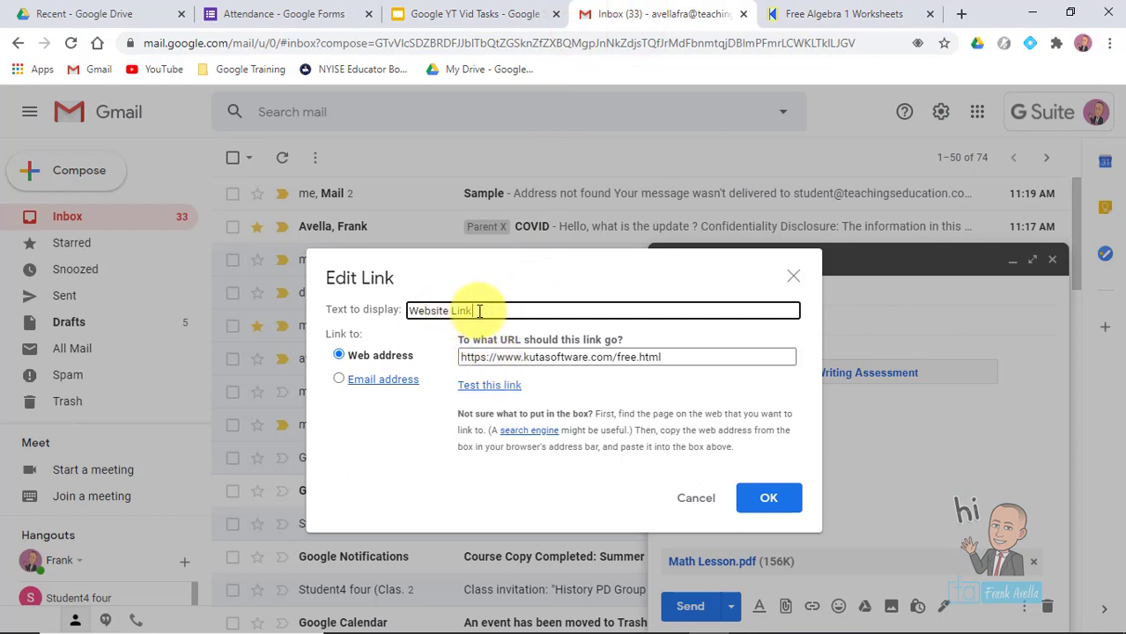
left_click(765, 518)
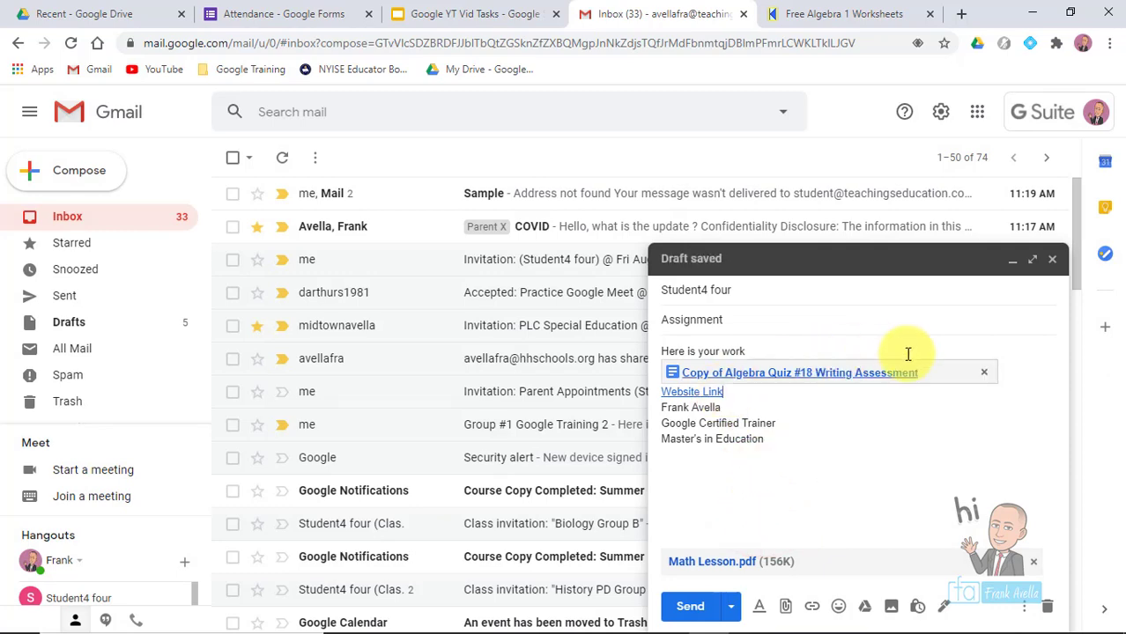
- Add blank lines in the message body to separate the Website Link from the Drive file and the signature
left_click(1005, 373)
key("Return")
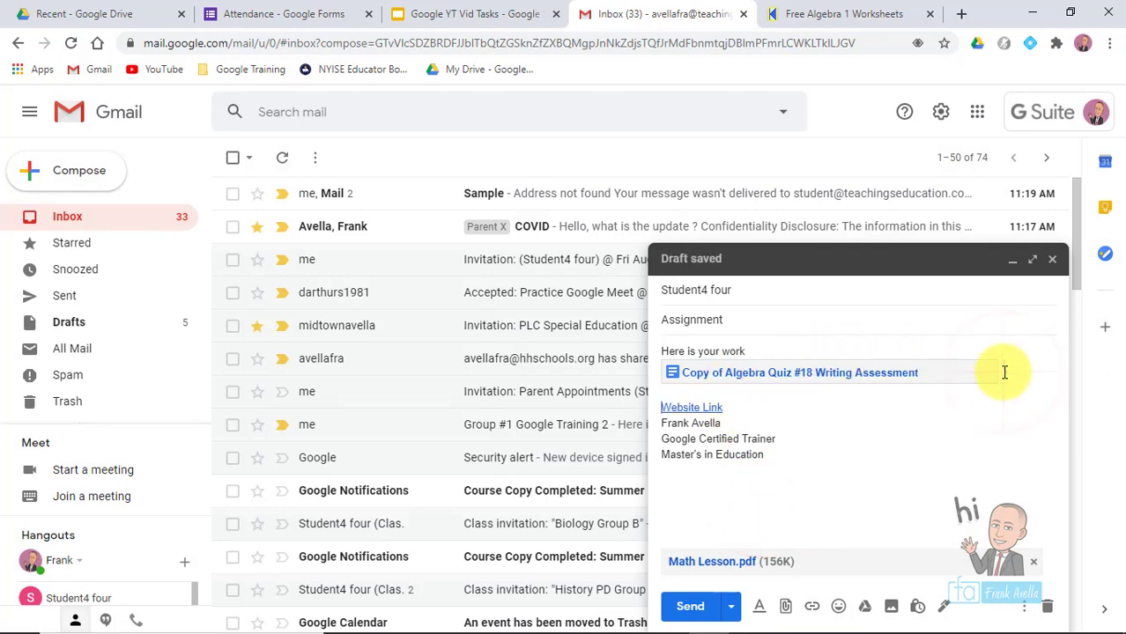
key("Down")
key("Down")
key("Return")
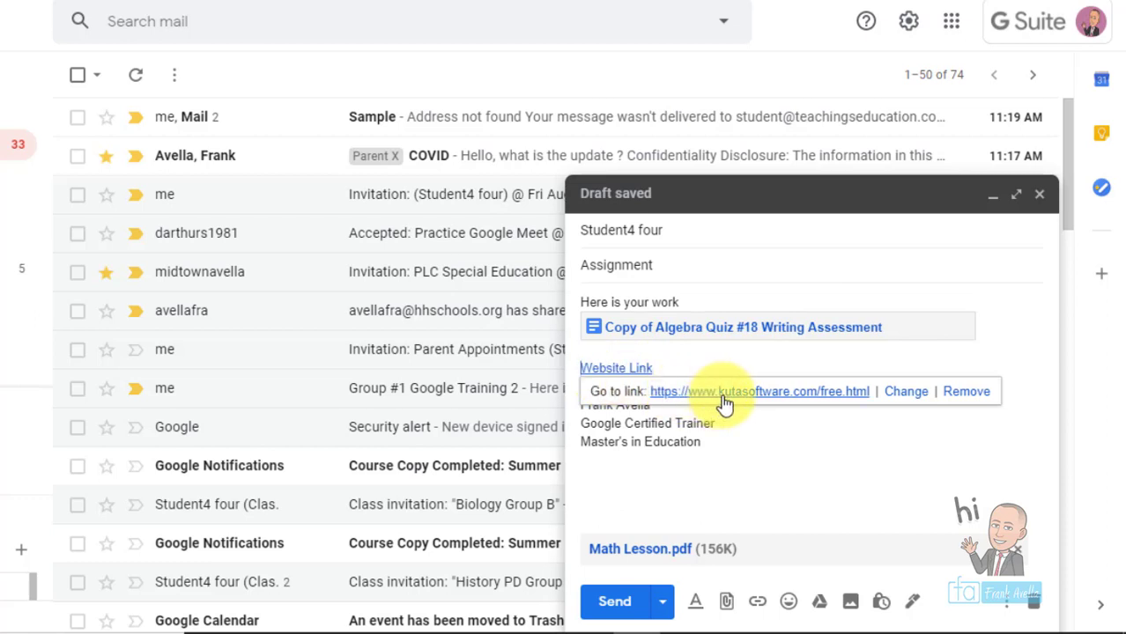
left_click(789, 369)
left_click(669, 346)
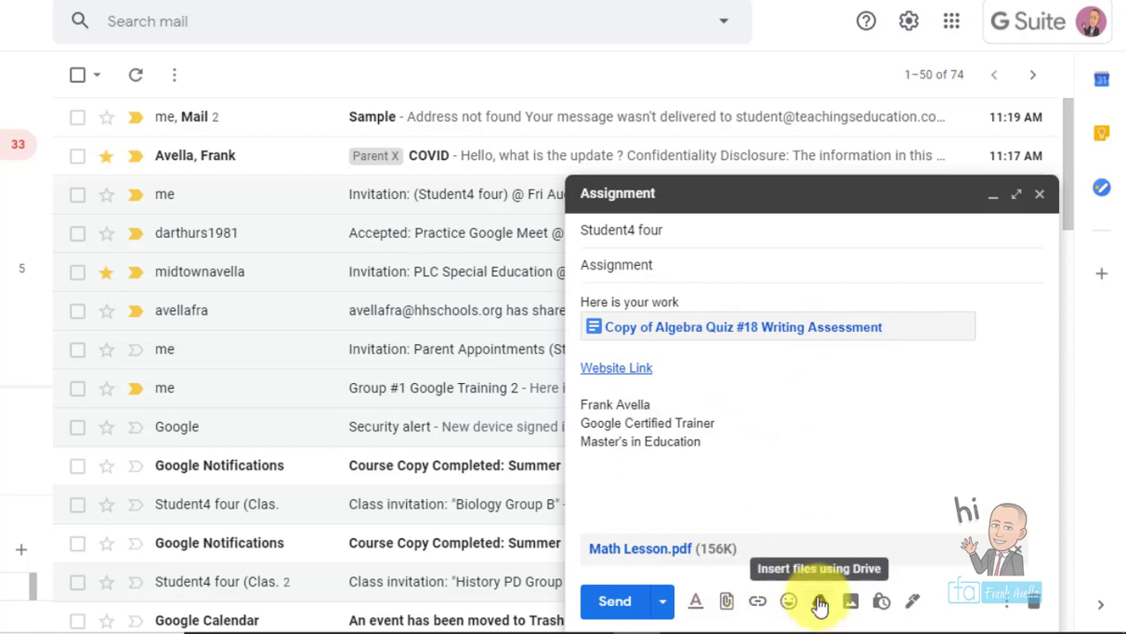
- Send the Assignment message, turning link sharing on so anyone at teachingseducation.com with the link can view the Drive file
left_click(619, 602)
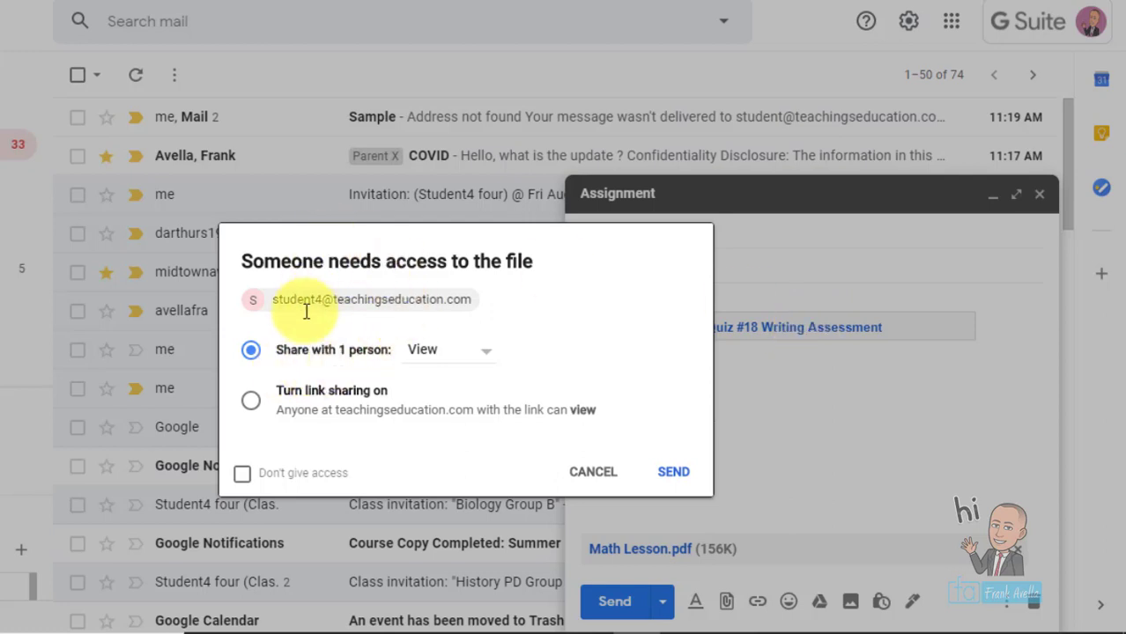
left_click(476, 356)
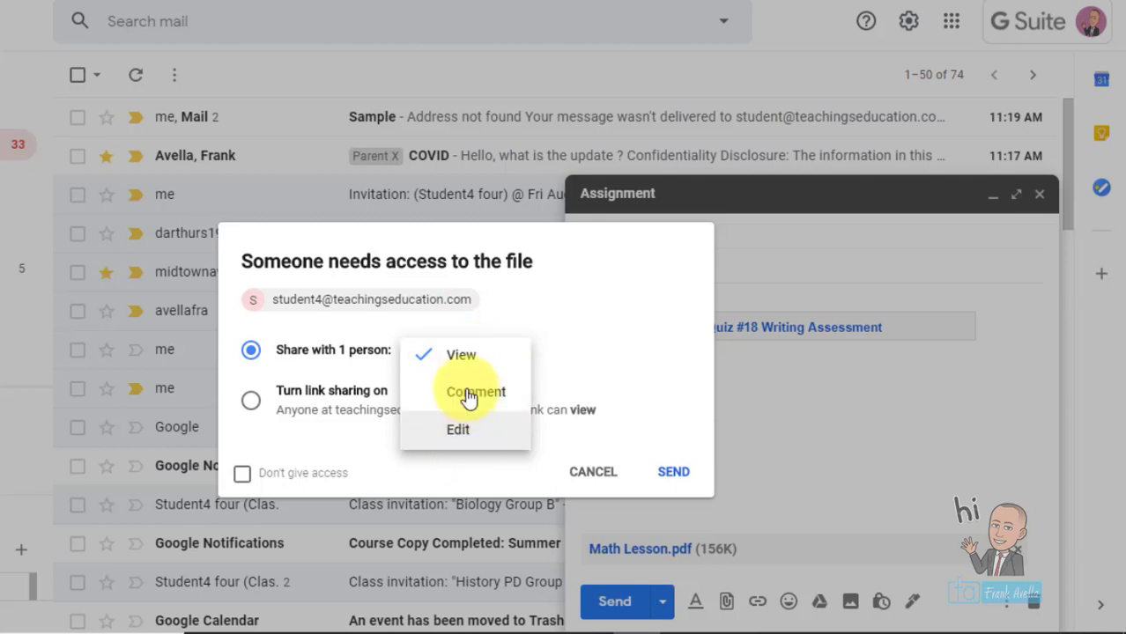
left_click(465, 354)
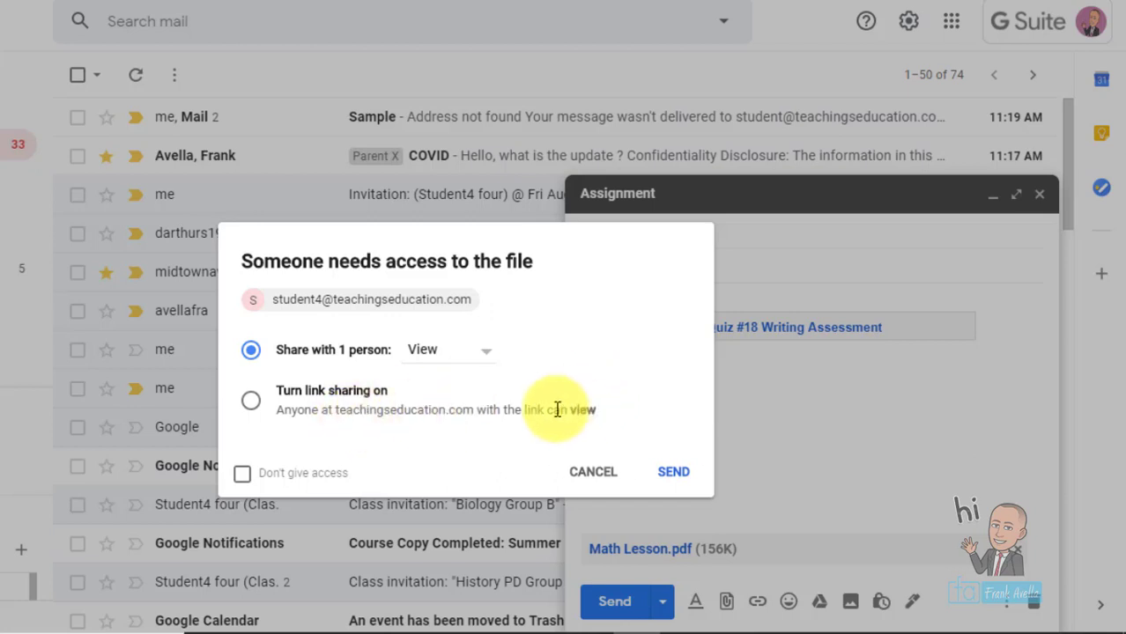
left_click(250, 405)
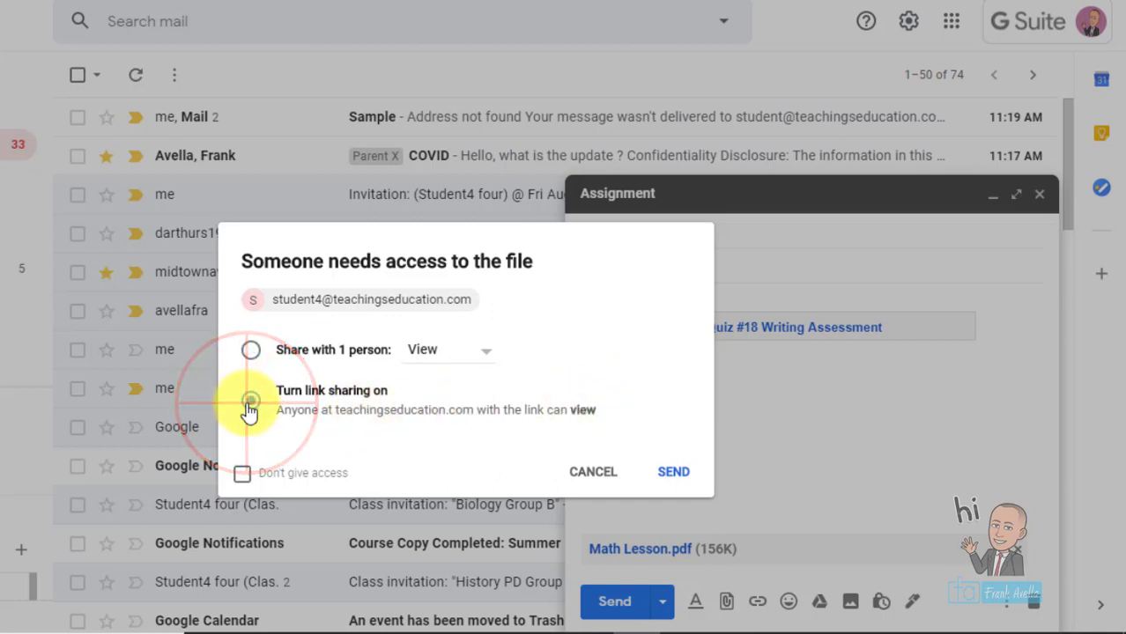
double_click(583, 411)
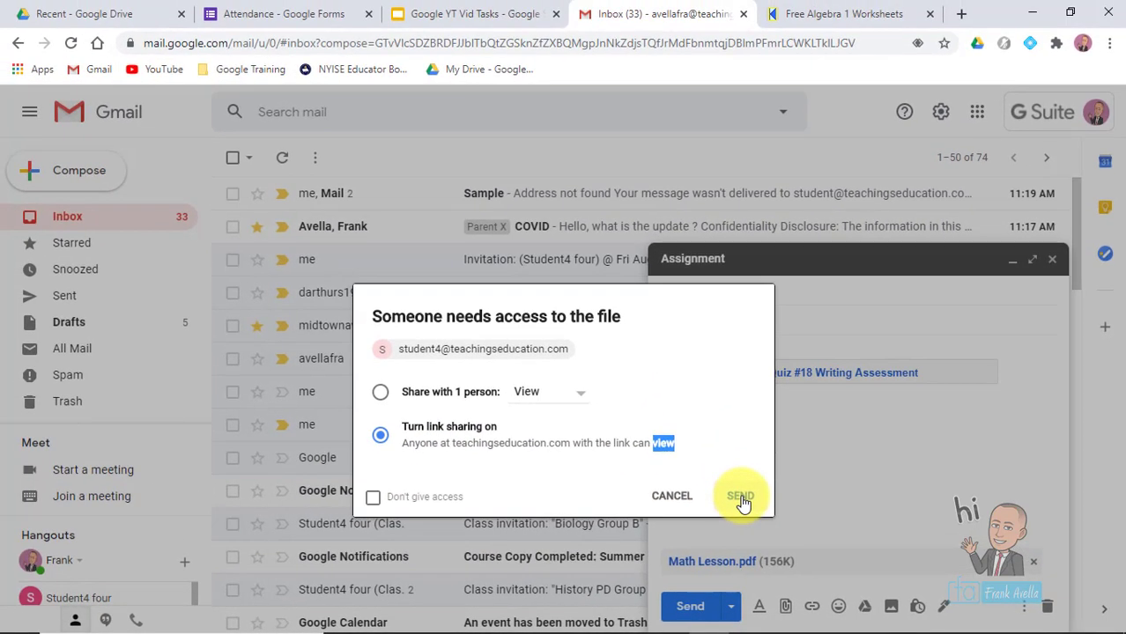
left_click(741, 497)
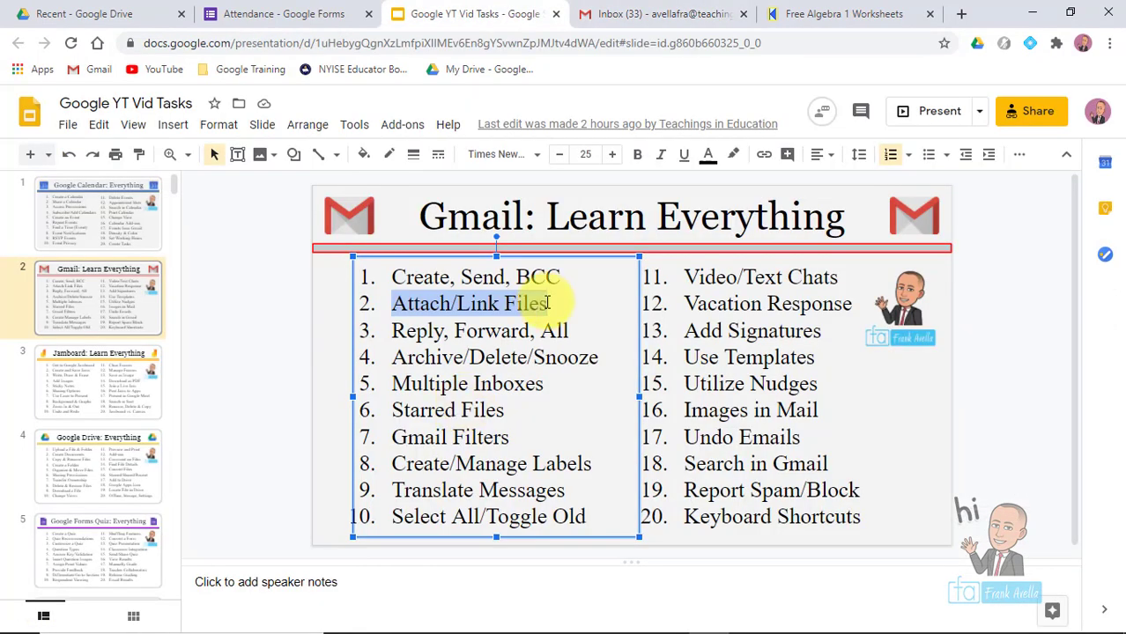
- Highlight "Reply, Forward, All" on the Gmail topics slide, and open the Question message in the Gmail inbox
left_click_drag(579, 332, 397, 332)
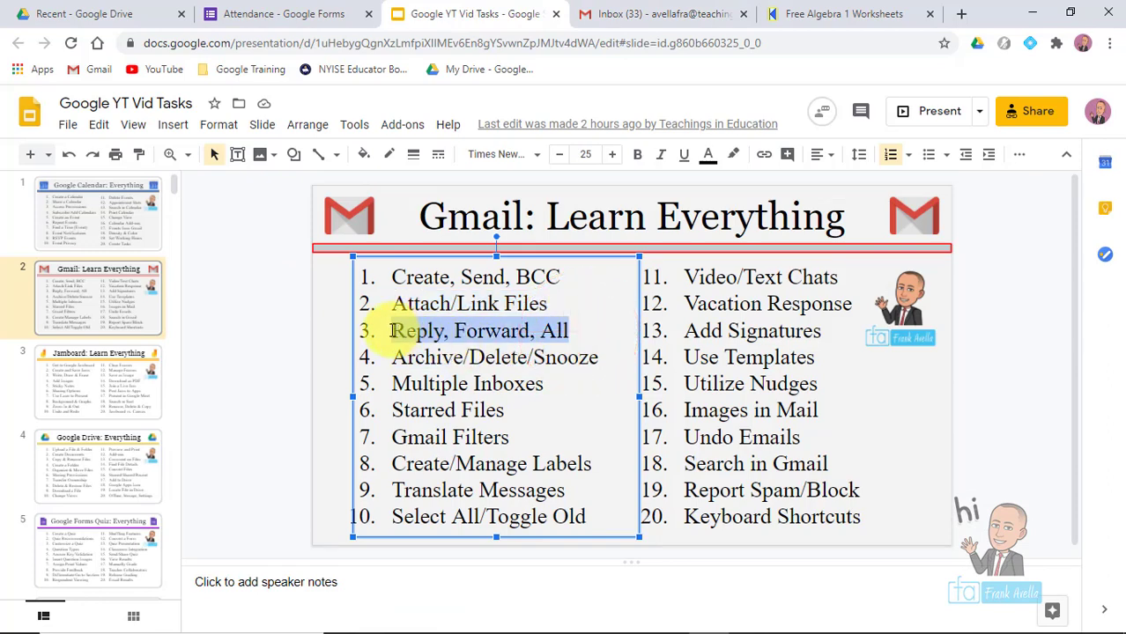
left_click(589, 319)
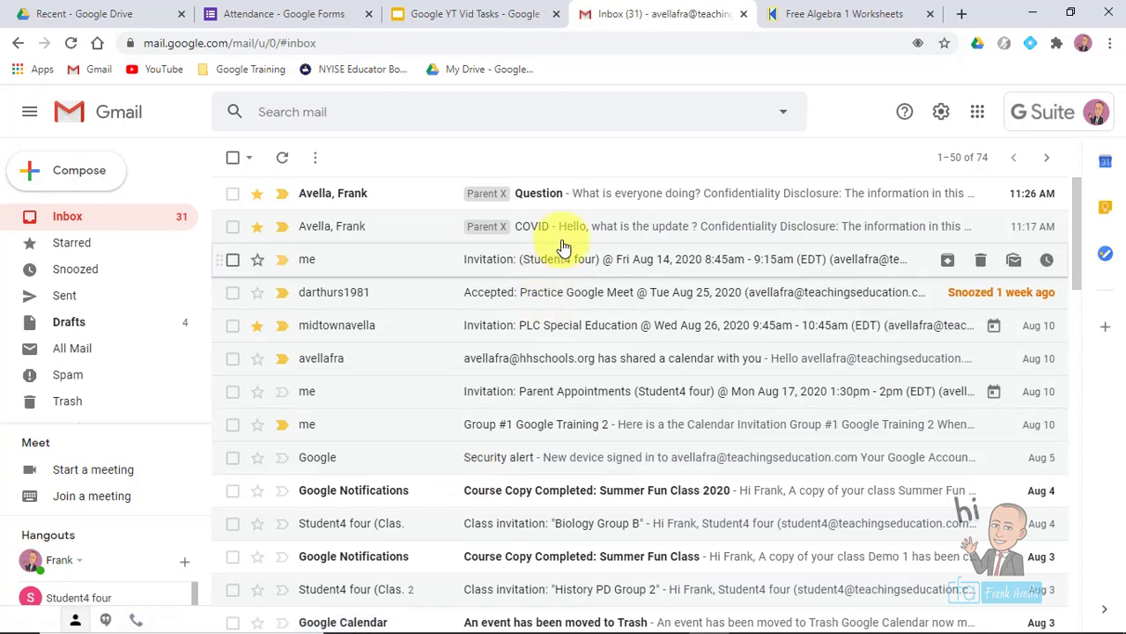
left_click(631, 202)
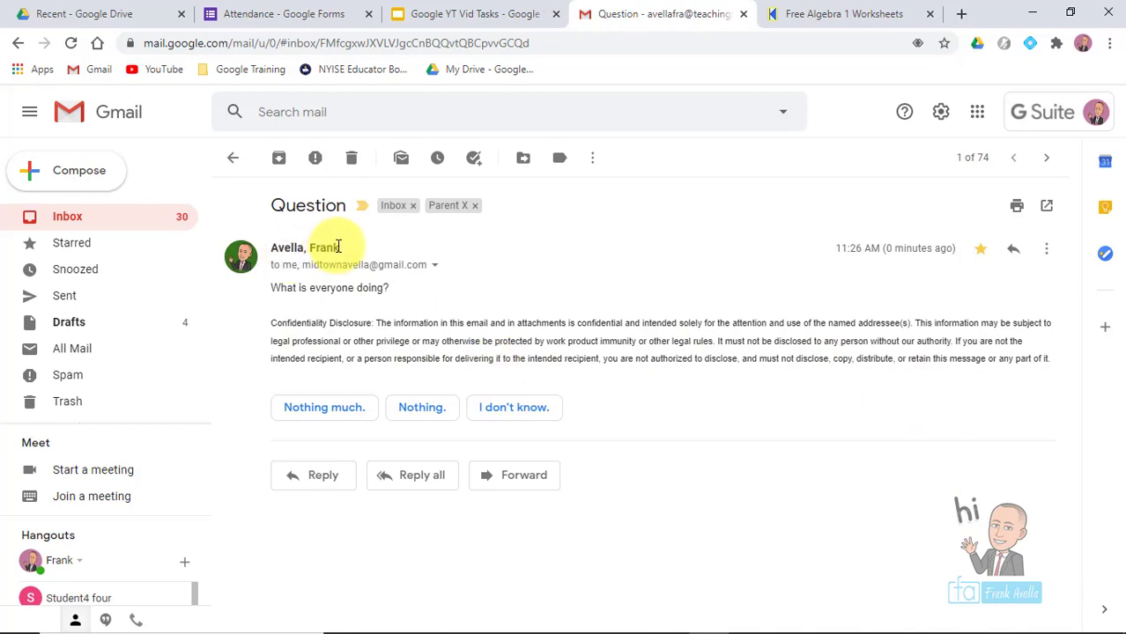
- Open a reply to only the sender of the Question message, discard it, and view the message's other response options
left_click_drag(337, 246, 271, 250)
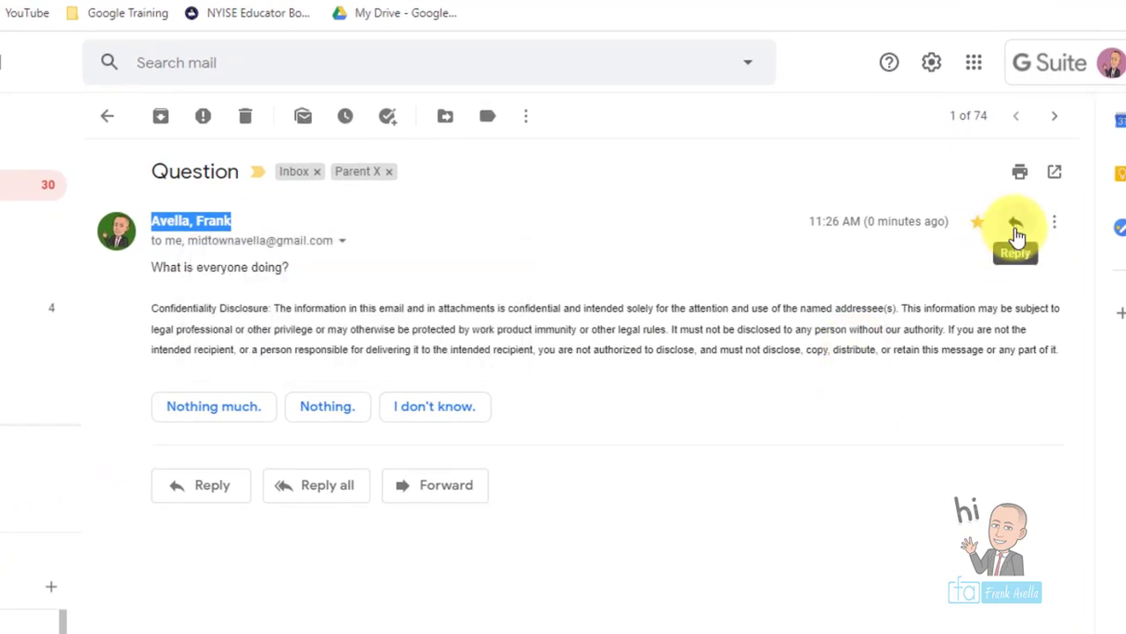
left_click(1016, 231)
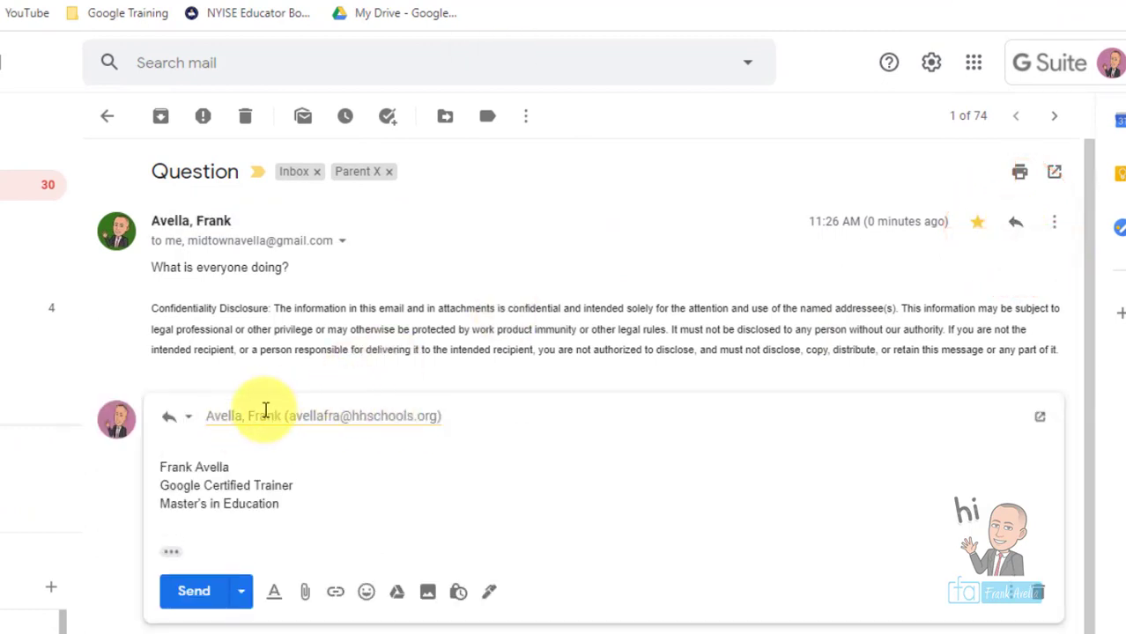
left_click(570, 262)
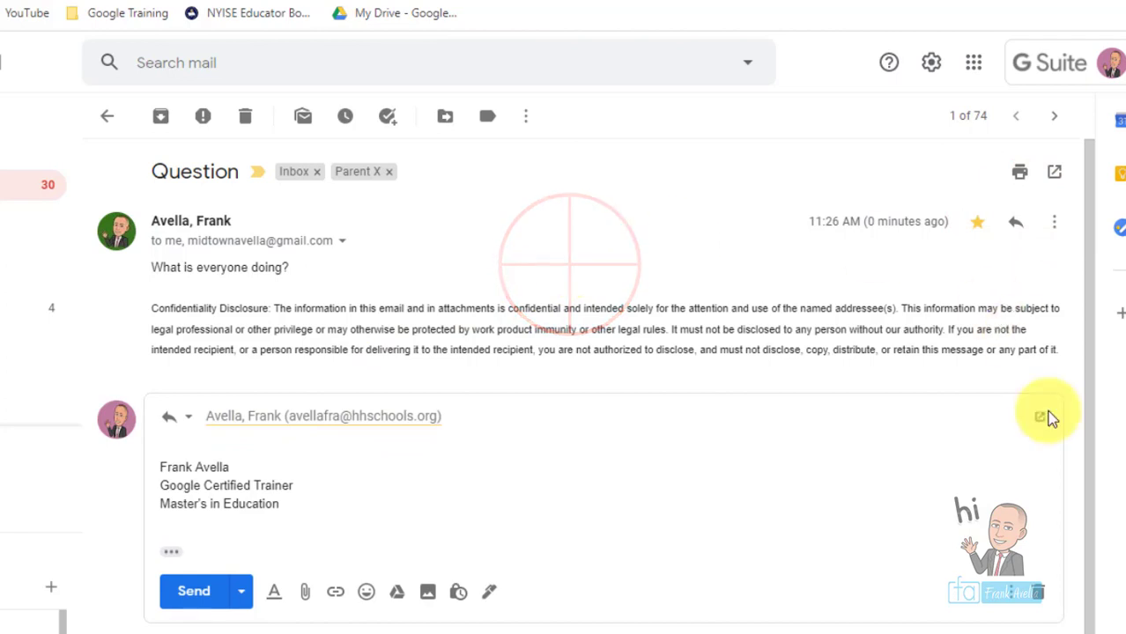
left_click(1049, 590)
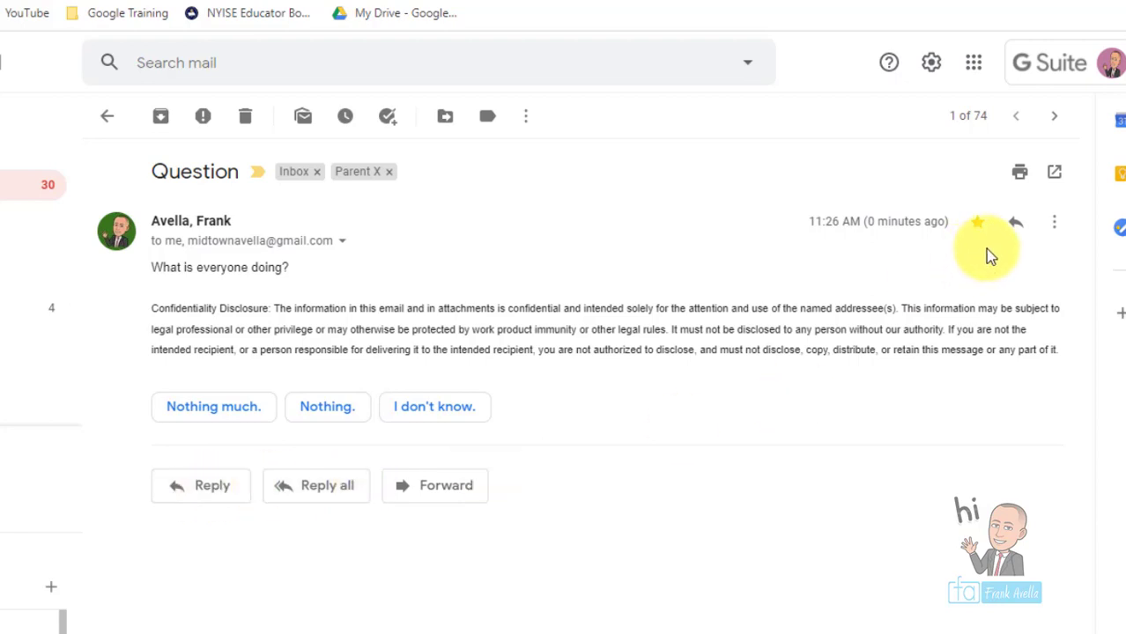
left_click(1059, 227)
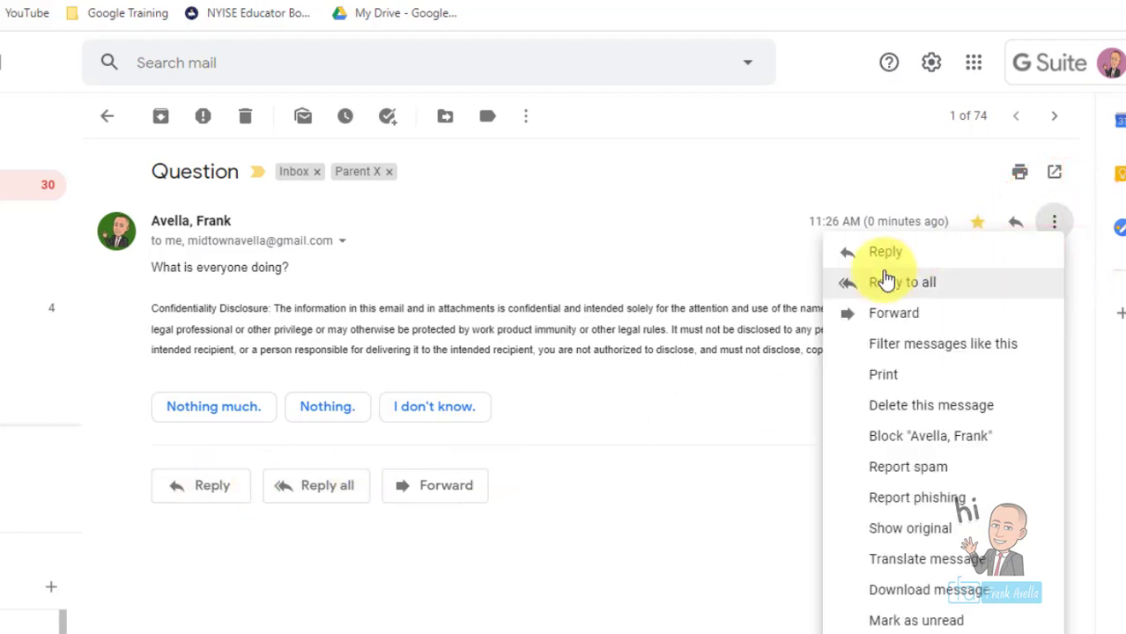
left_click(708, 428)
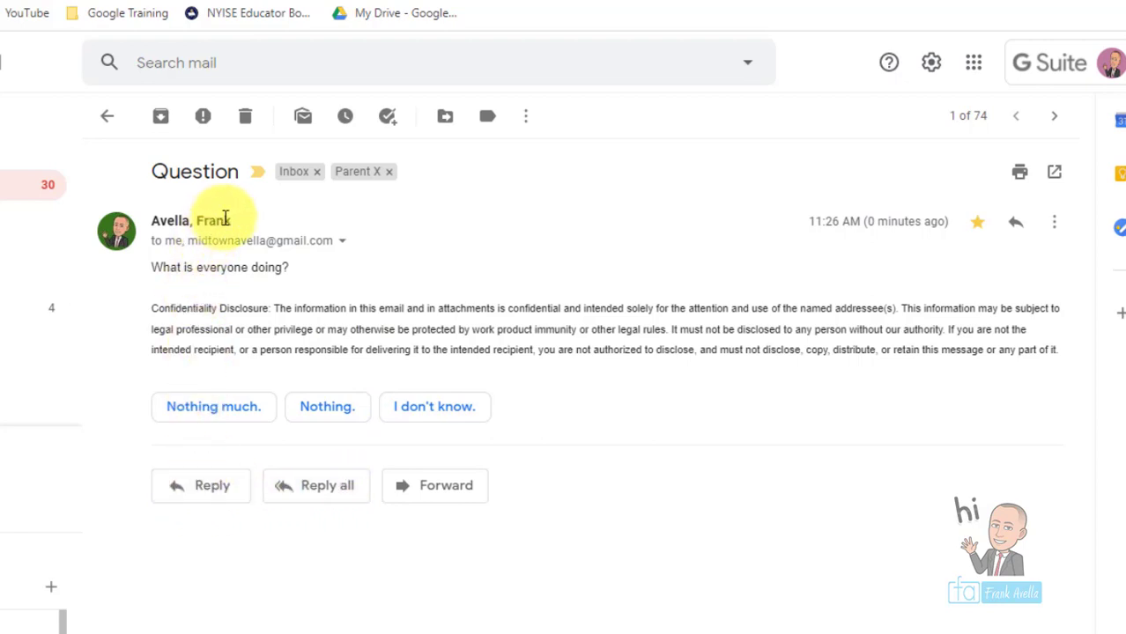
- Reply to all recipients of the Question message with "I don't know" above the signature, and send it
left_click_drag(232, 220, 165, 220)
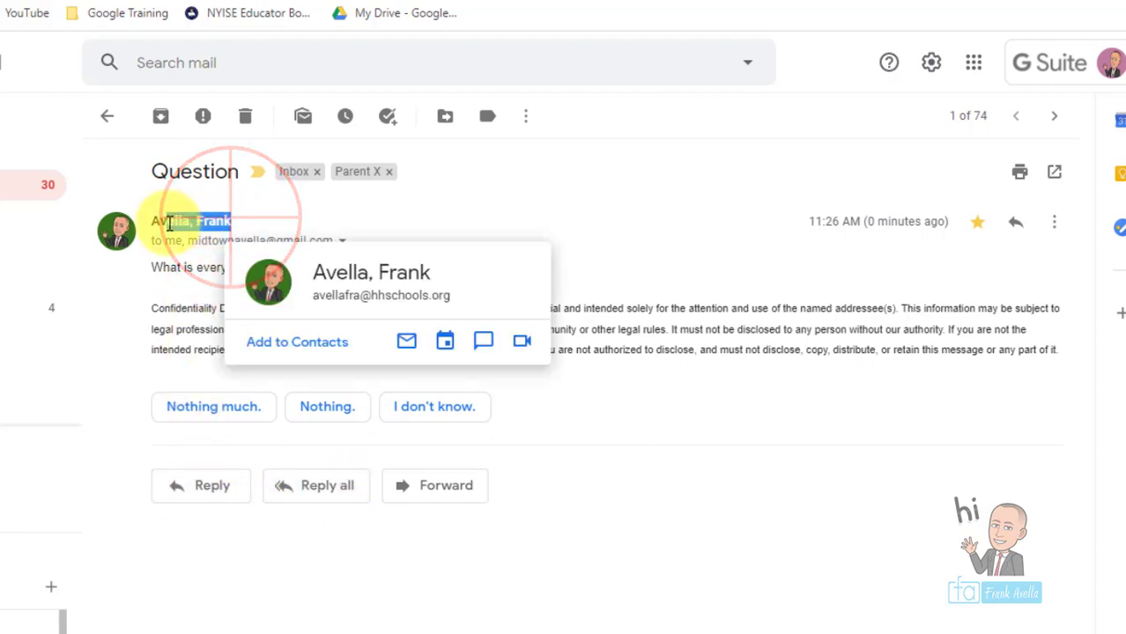
left_click(314, 490)
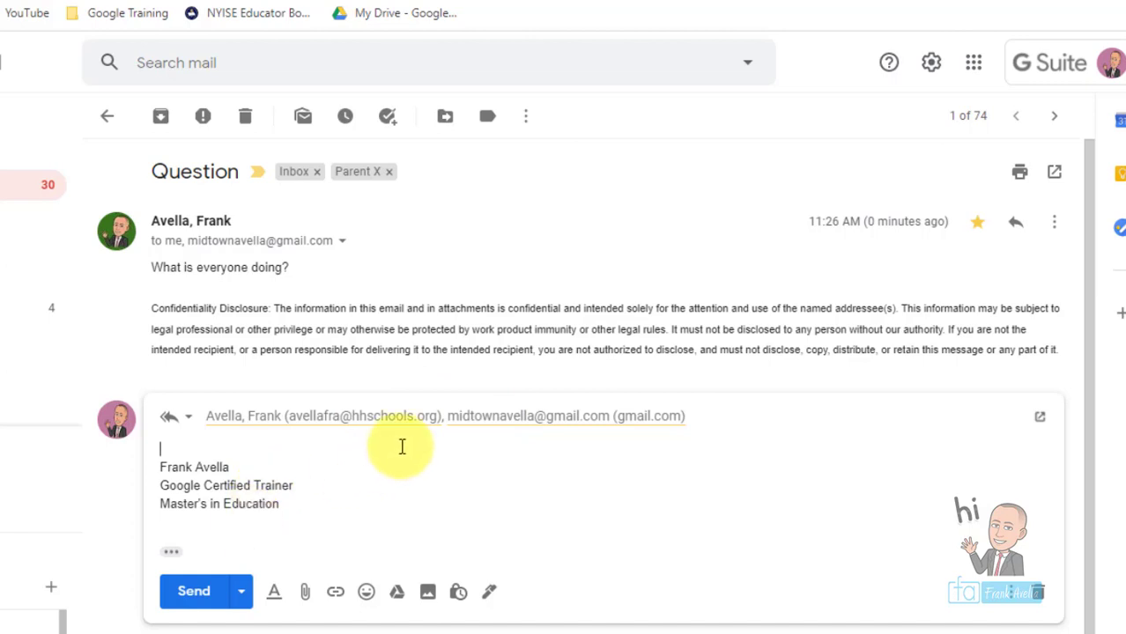
key("Return")
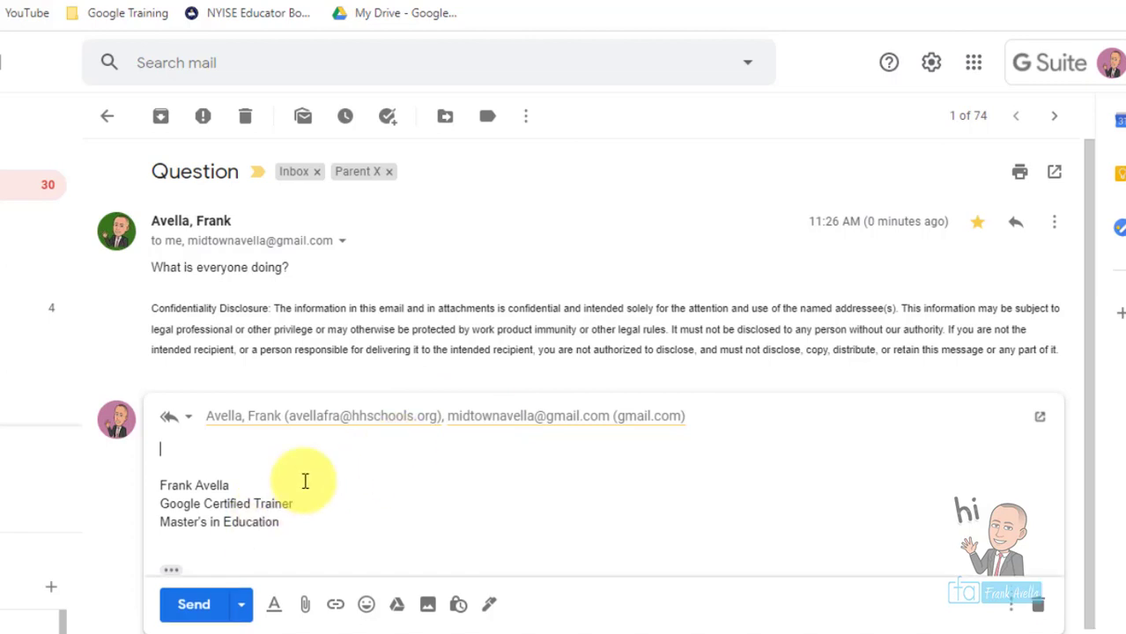
type("I don't know")
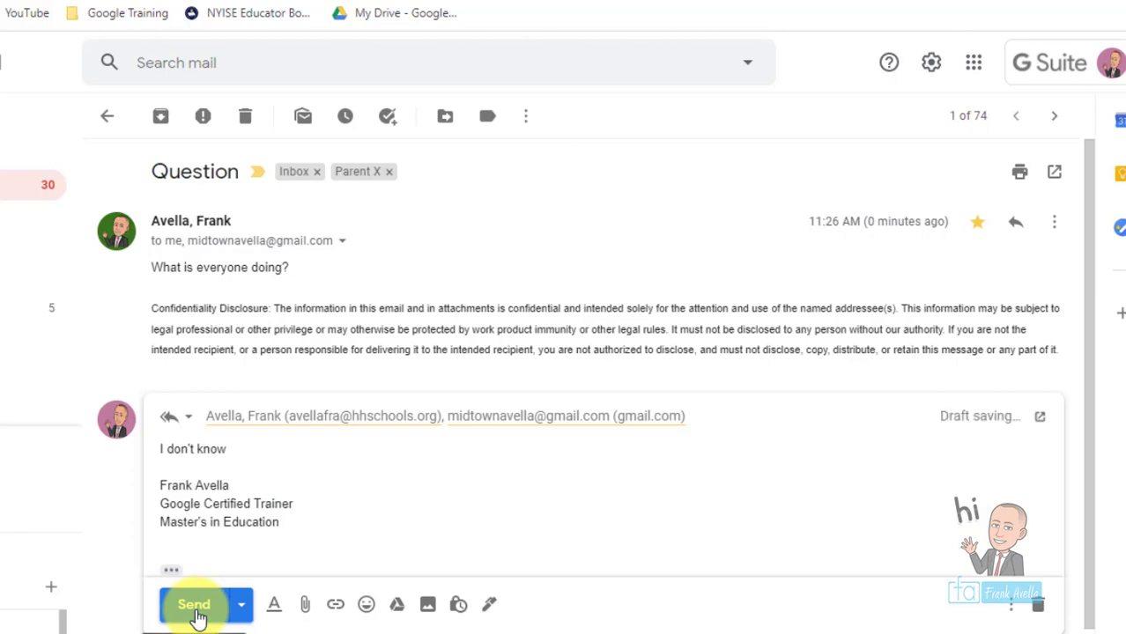
left_click(196, 610)
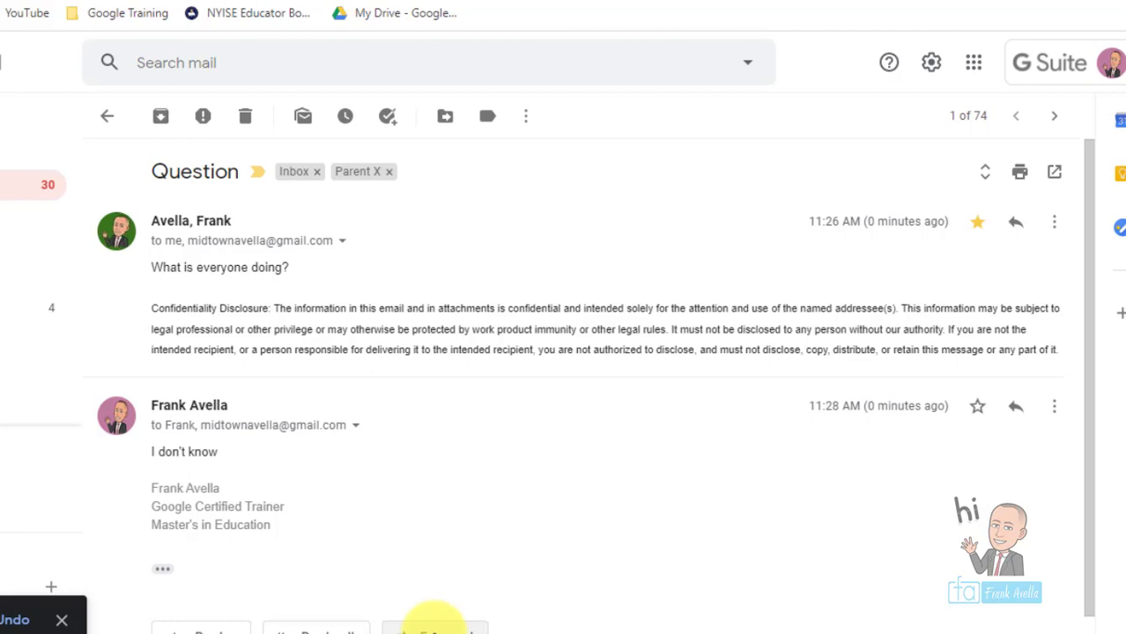
- Forward the latest reply in the Question conversation to another contact, with "Take a look at this!" above the signature, and send it
left_click(432, 627)
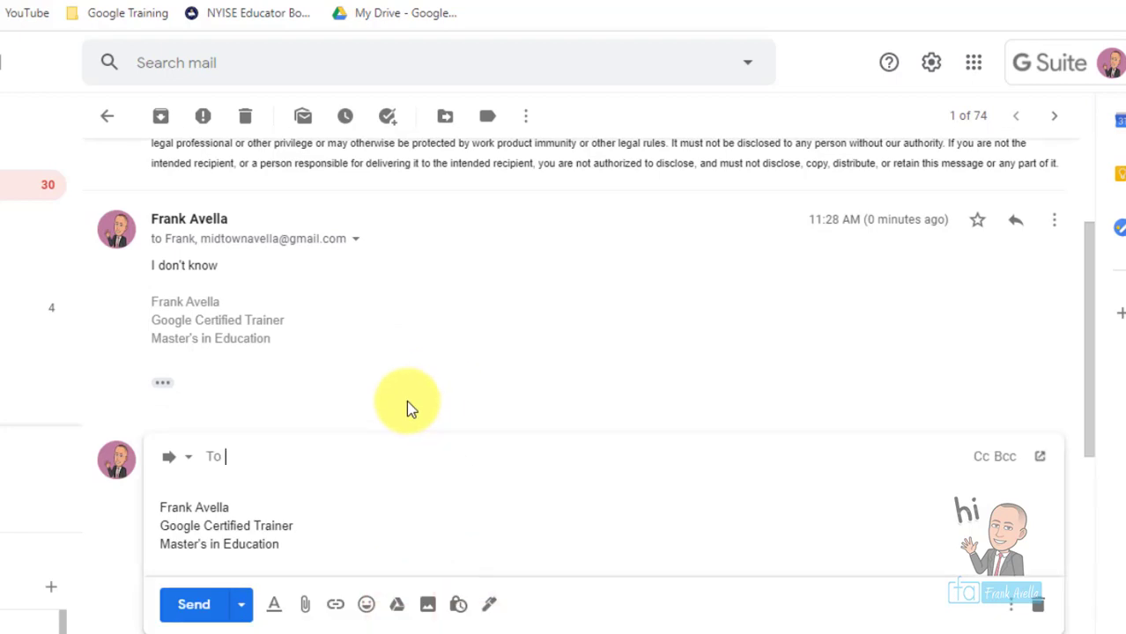
type("jean")
key("Return")
left_click(193, 466)
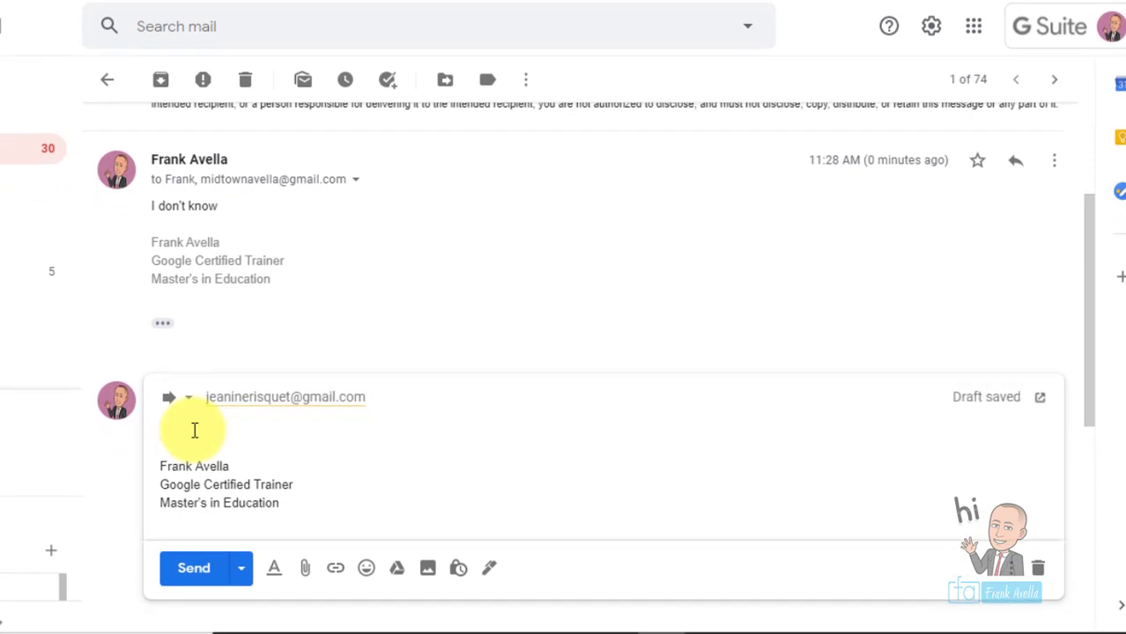
type("Take a look")
key("Tab")
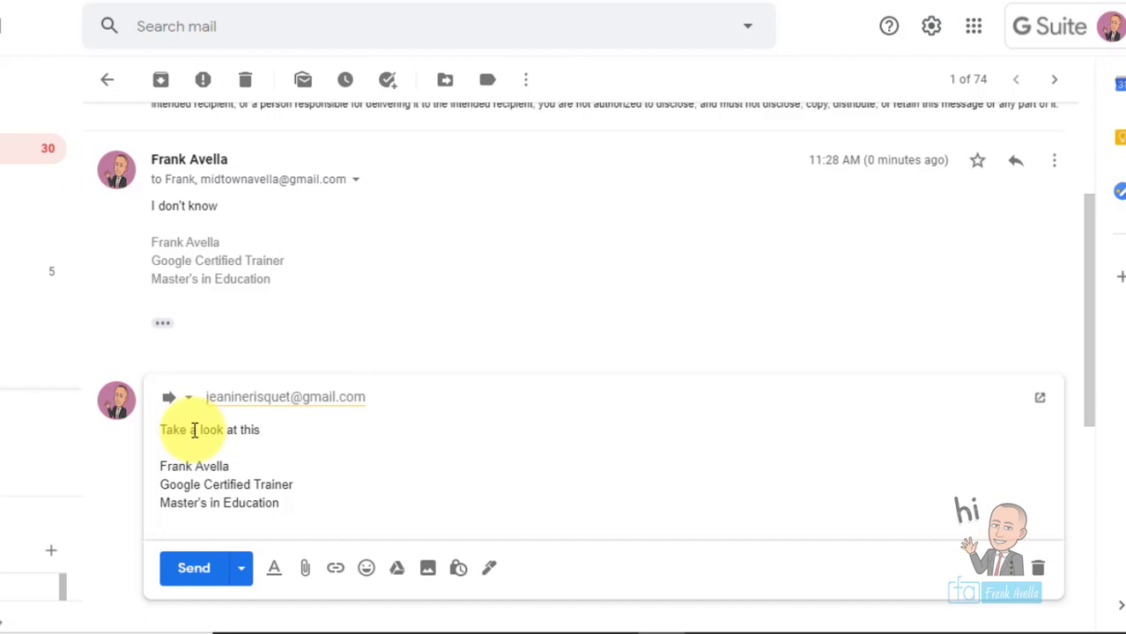
left_click(193, 568)
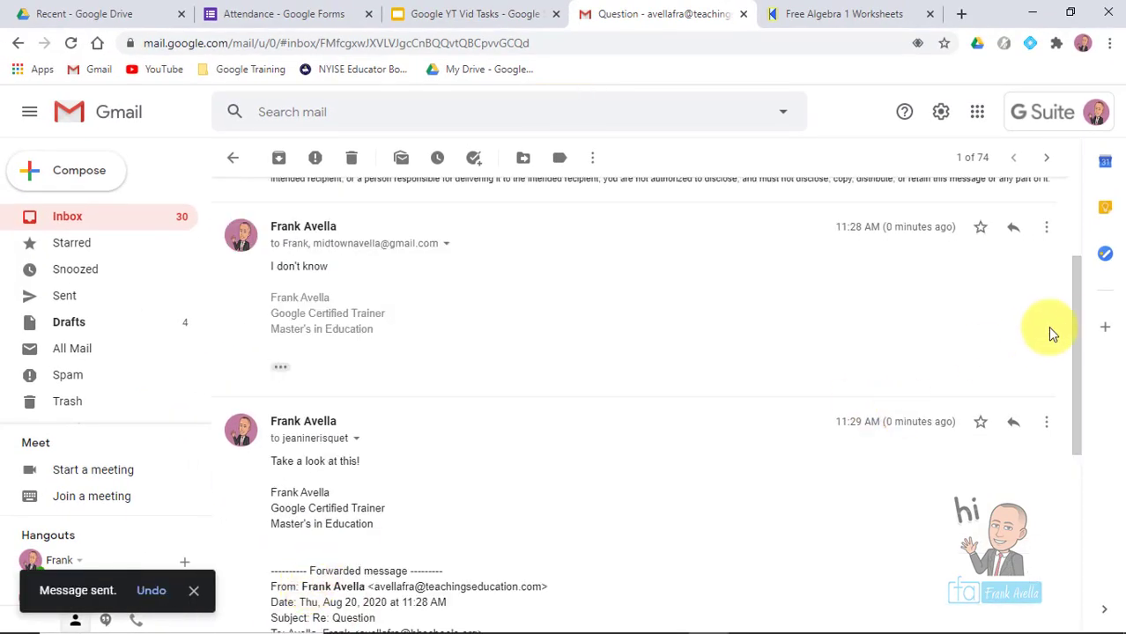
left_click_drag(1073, 343, 1061, 214)
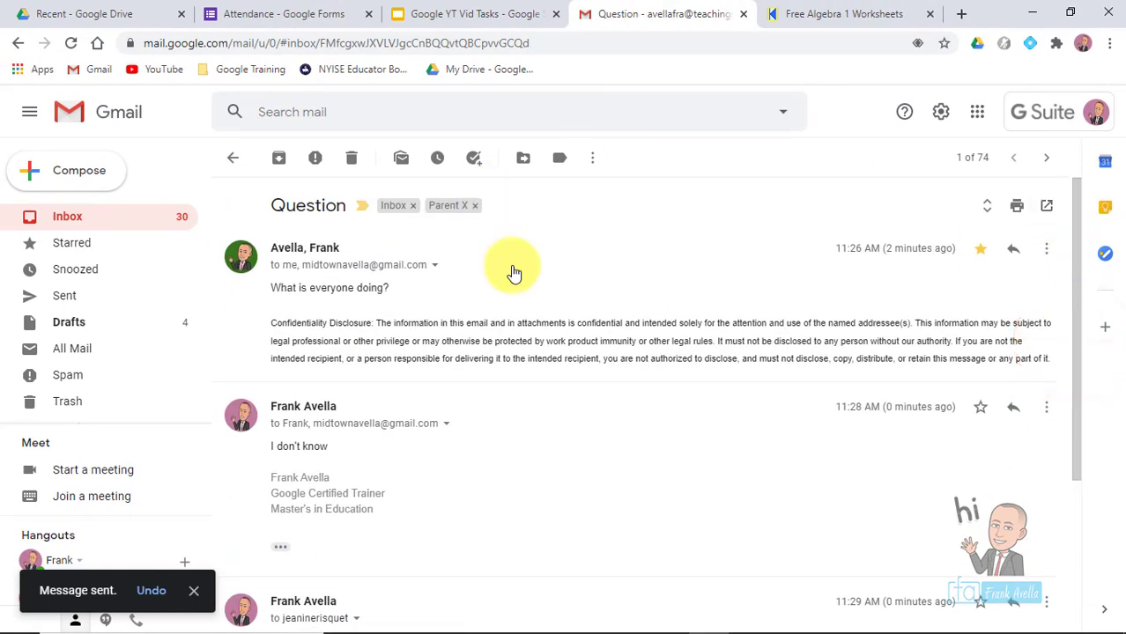
left_click(318, 255)
left_click(451, 264)
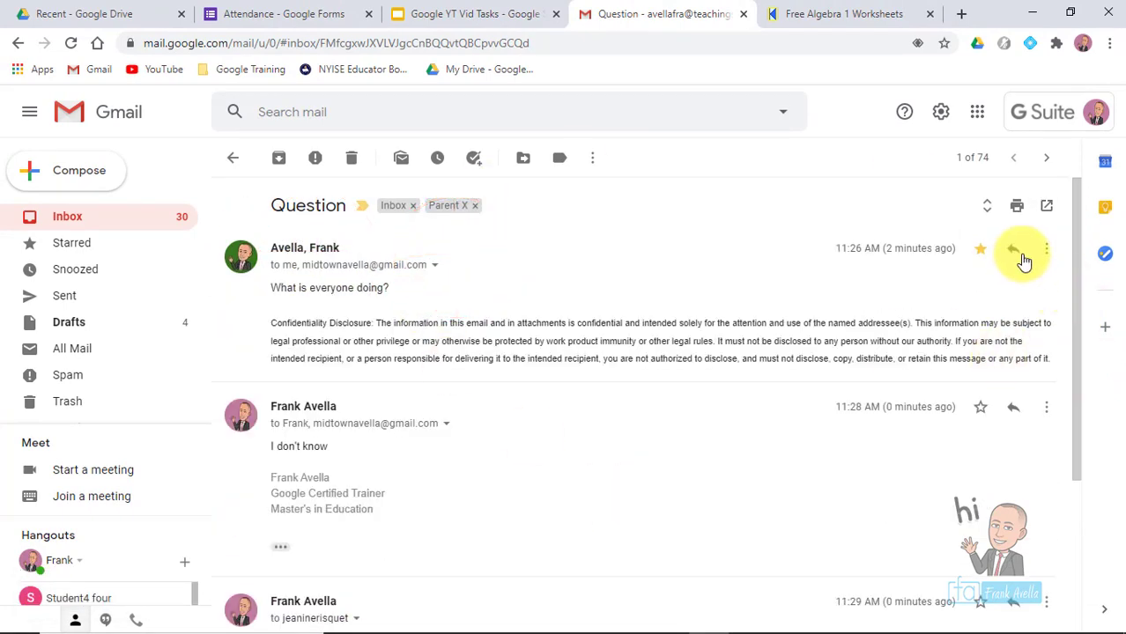
- Return to the inbox, highlight "Archive/Delete/Snooze" on the Gmail topics slide, and switch back to Gmail
left_click(64, 220)
left_click(539, 348)
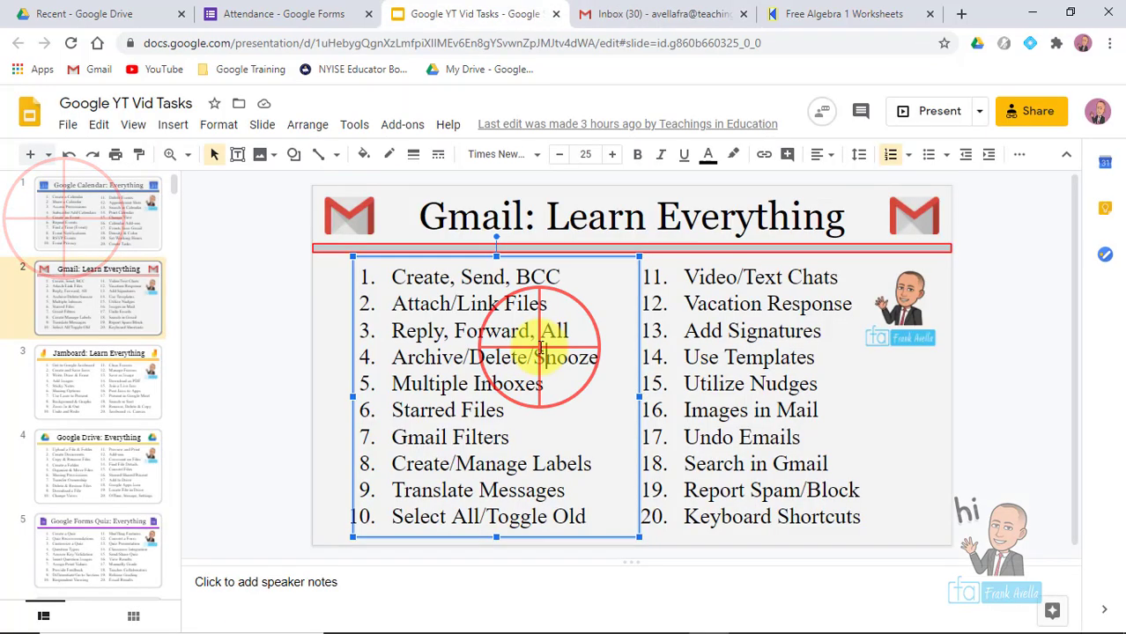
left_click_drag(599, 357, 397, 354)
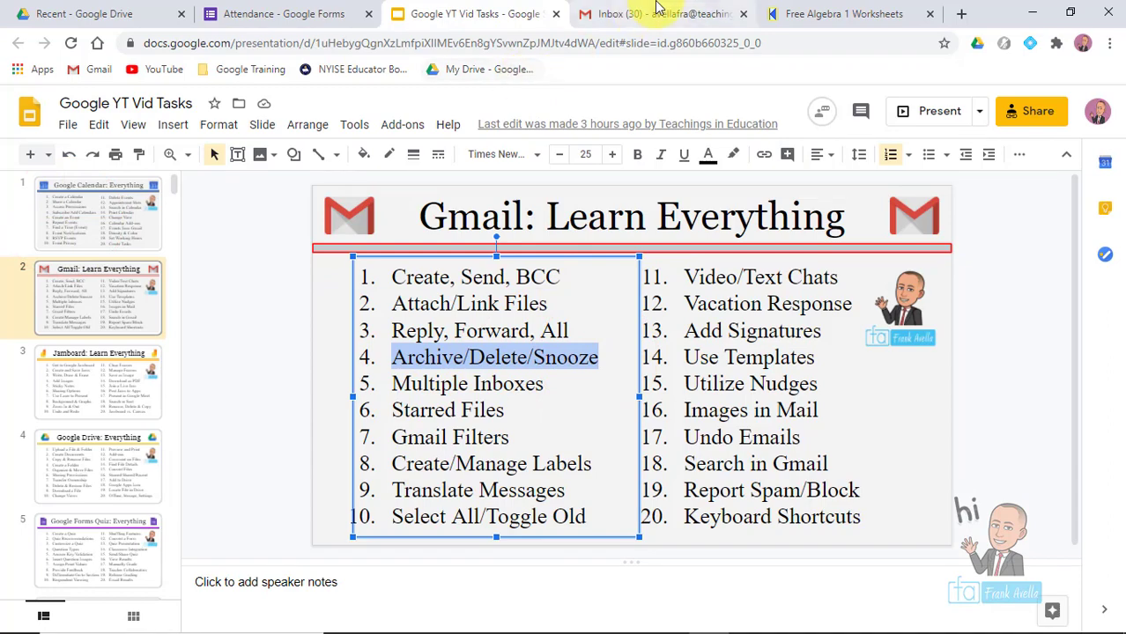
left_click(657, 14)
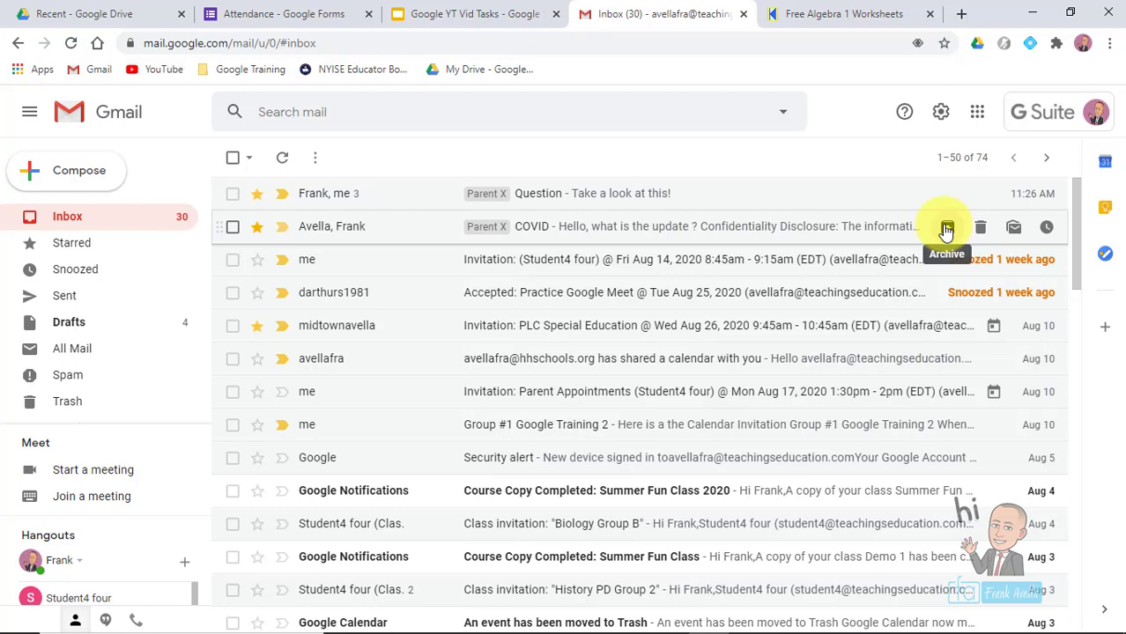
- Mark the COVID message in the inbox as unread, and mark it as read again
left_click(1013, 231)
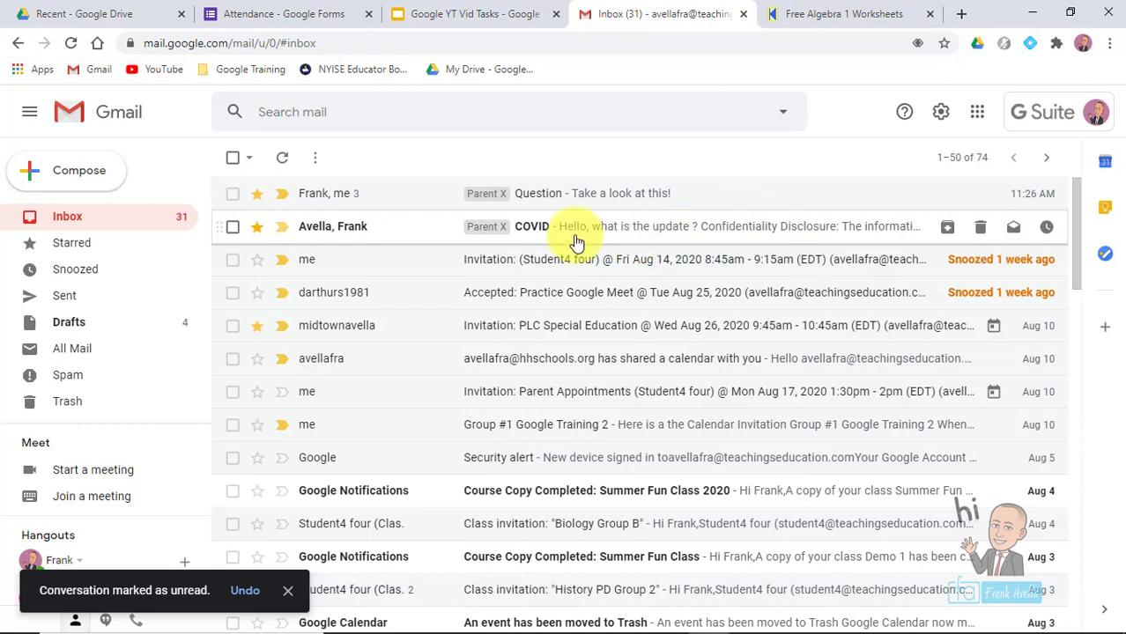
left_click(1013, 228)
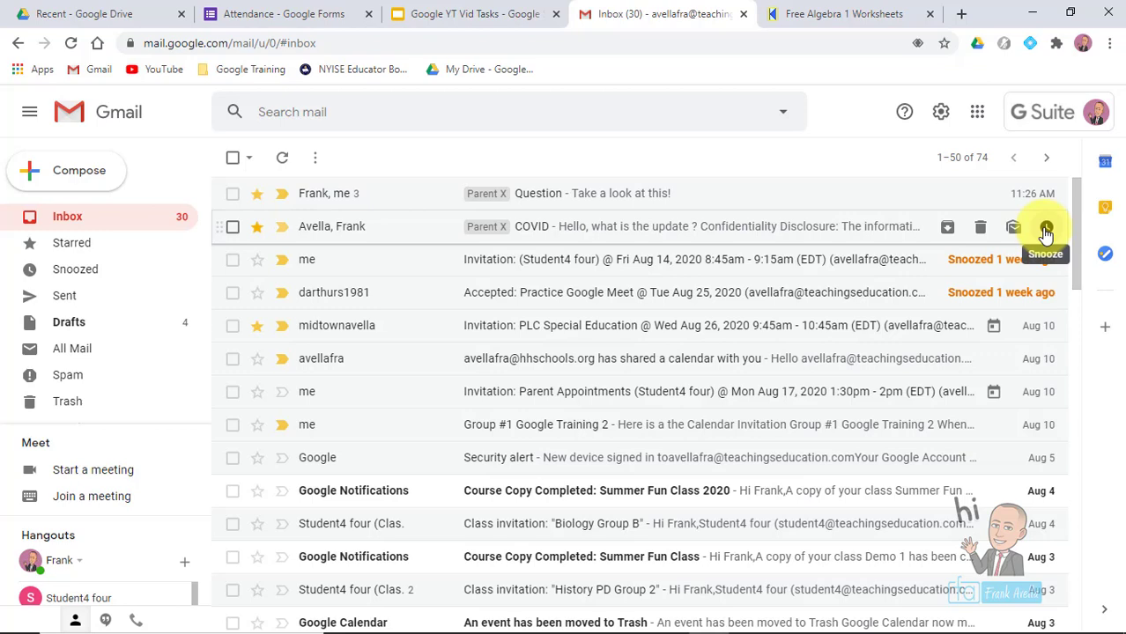
- Snooze the COVID message until tomorrow, Fri, 8:00 AM, check it among the snoozed messages, and return to the inbox
left_click(1046, 229)
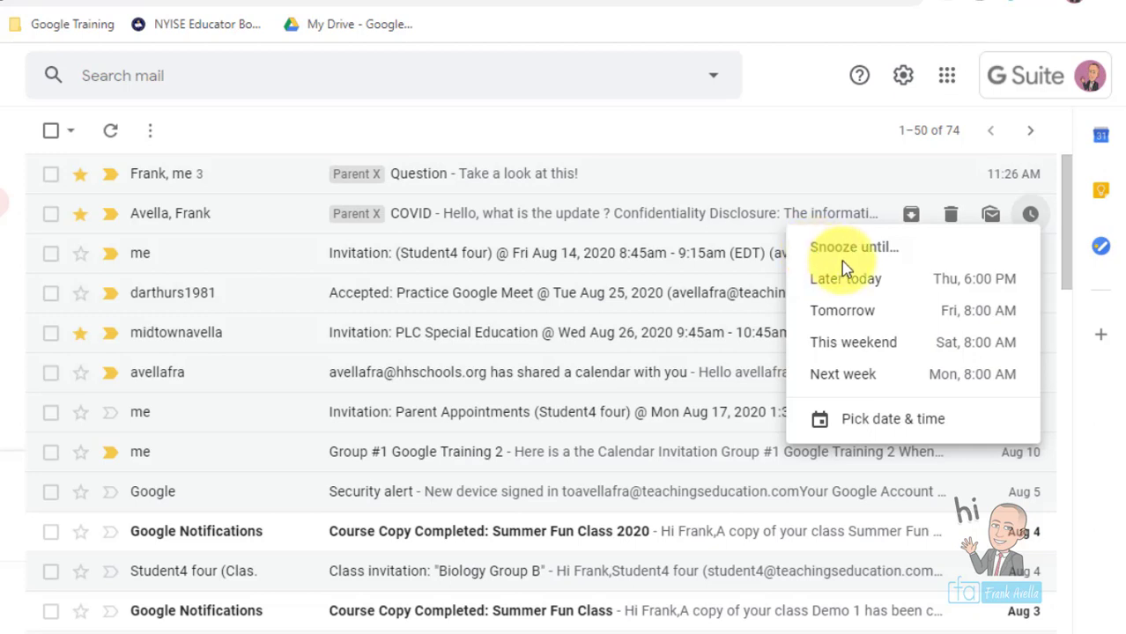
left_click(980, 313)
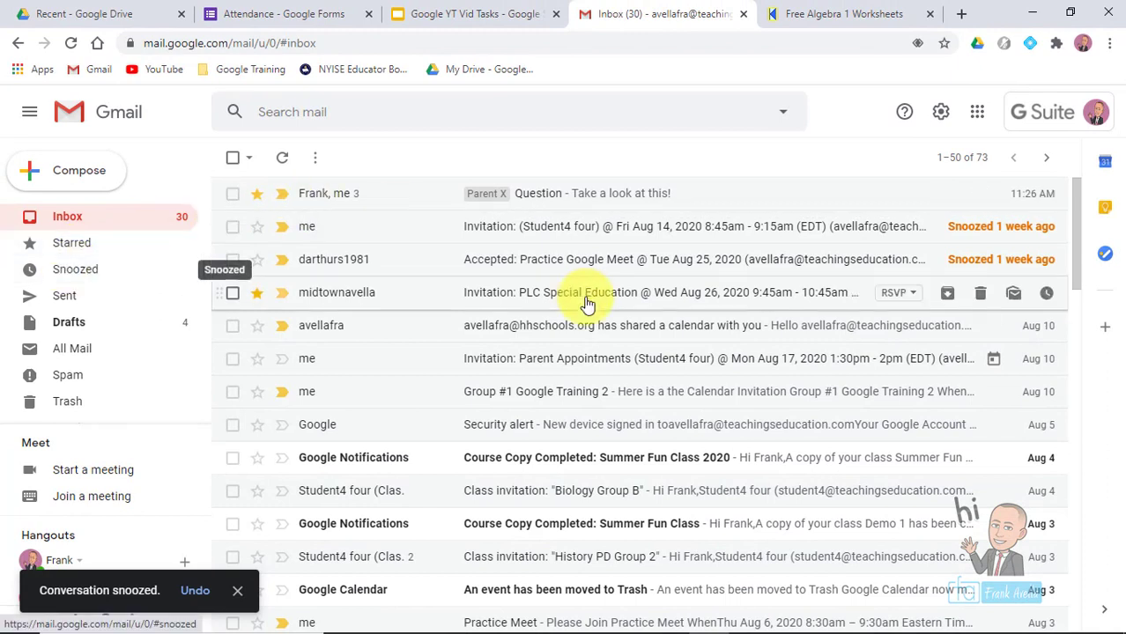
left_click(74, 280)
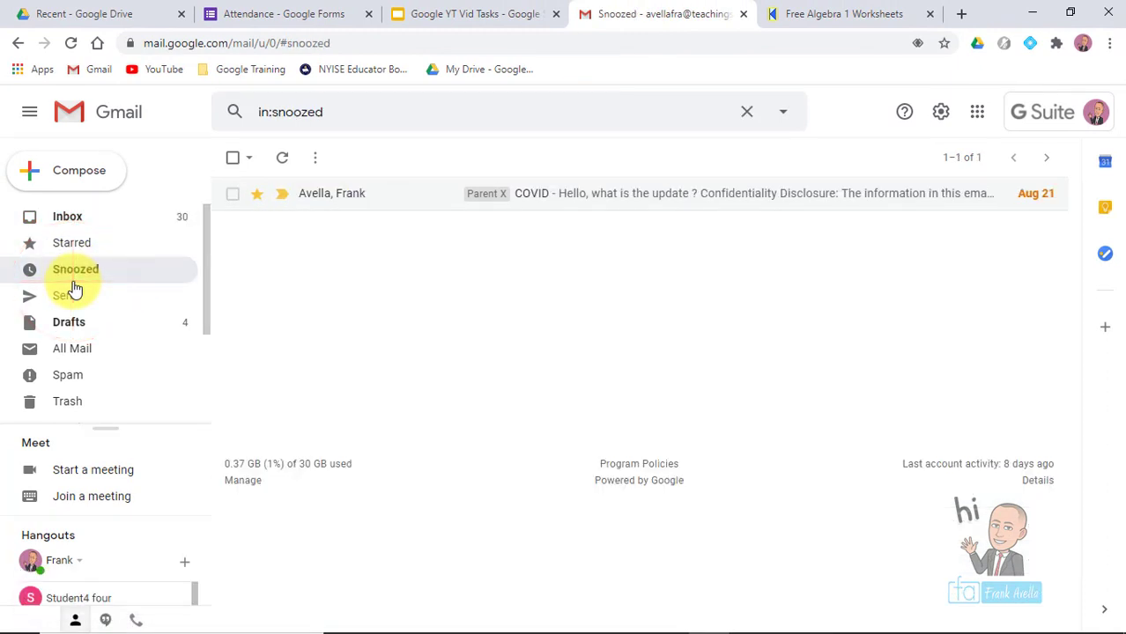
mouse_move(660, 201)
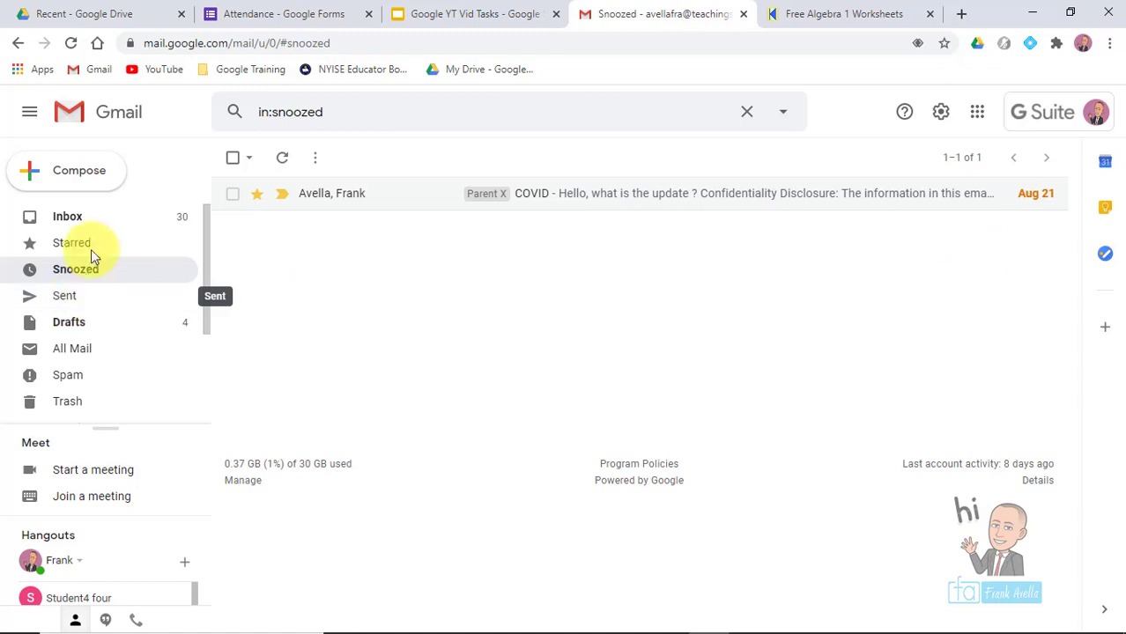
left_click(90, 222)
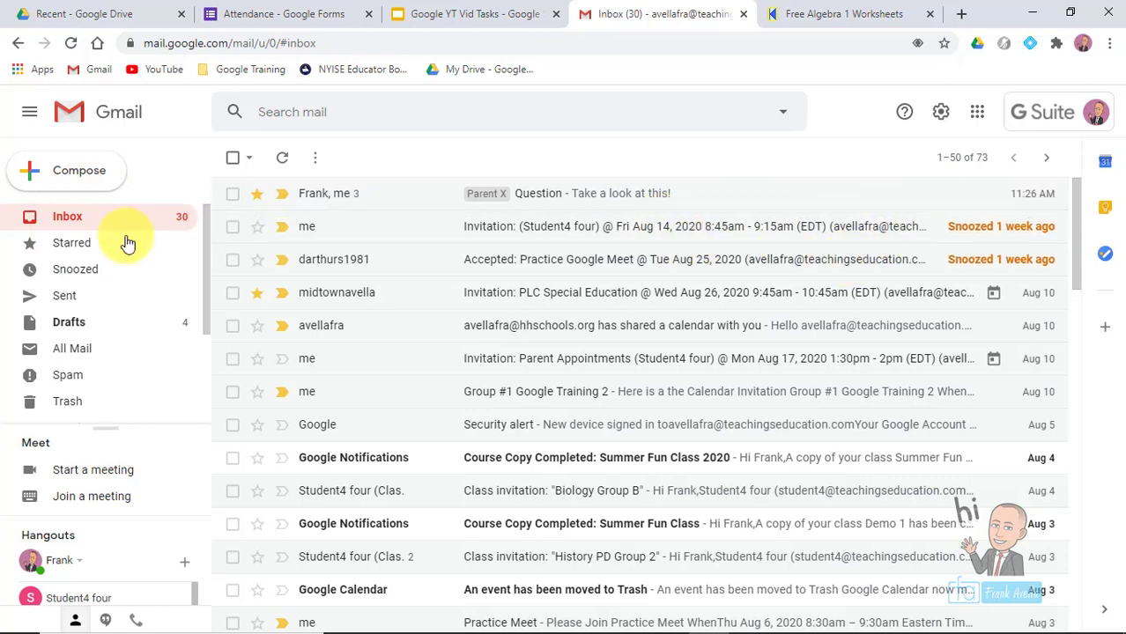
- Unsnooze the COVID message from the Snoozed folder and go back to the inbox
left_click(82, 269)
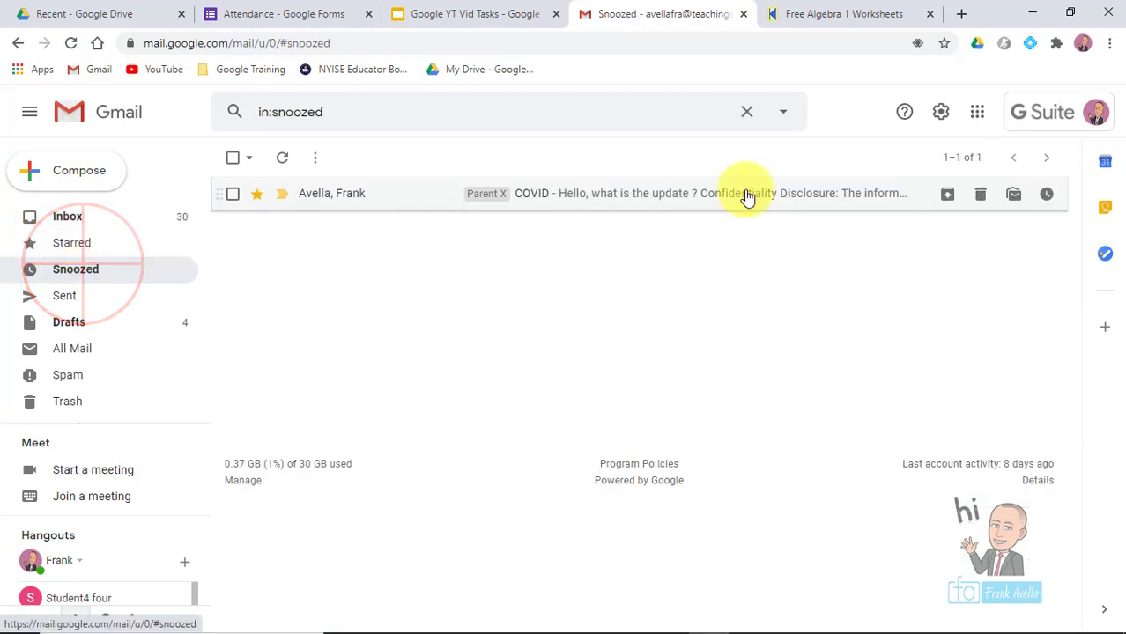
left_click(1045, 195)
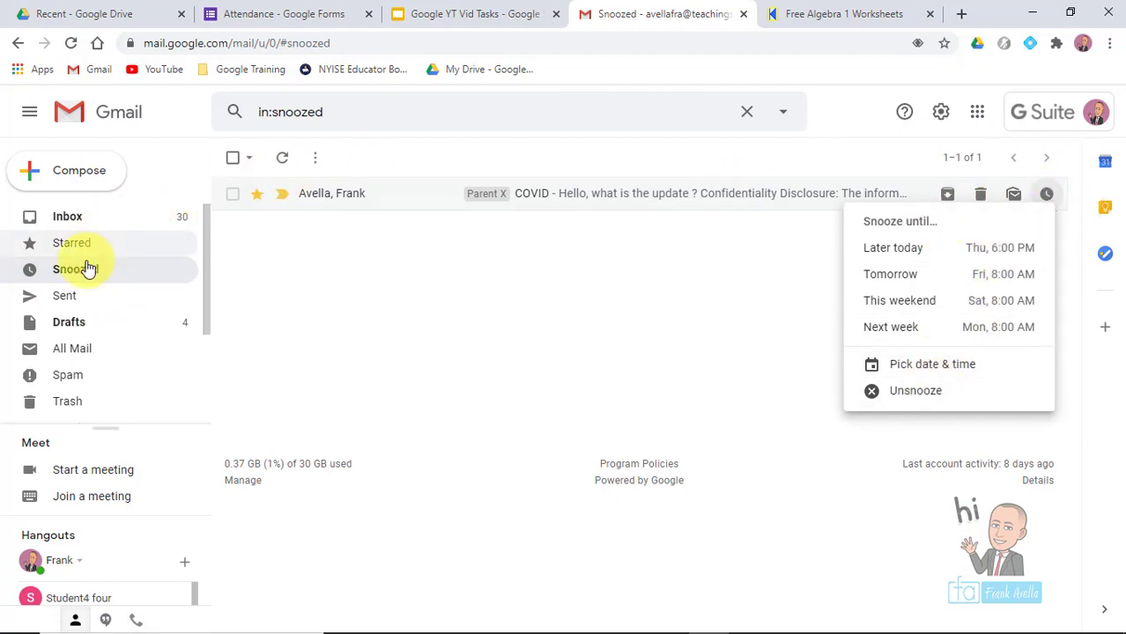
left_click(905, 394)
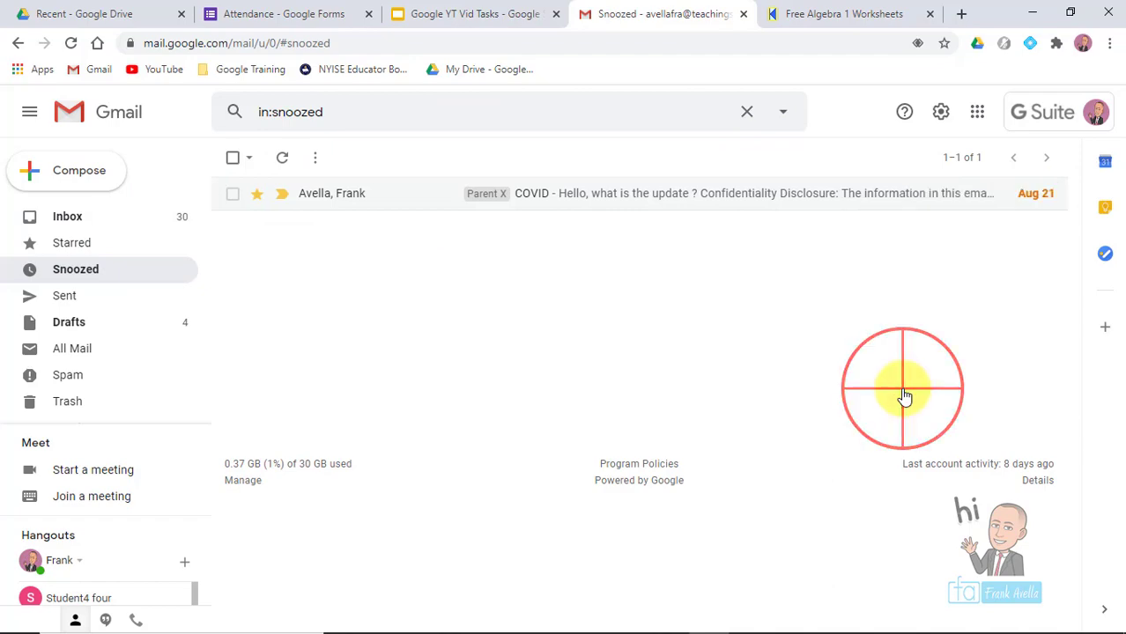
left_click(96, 227)
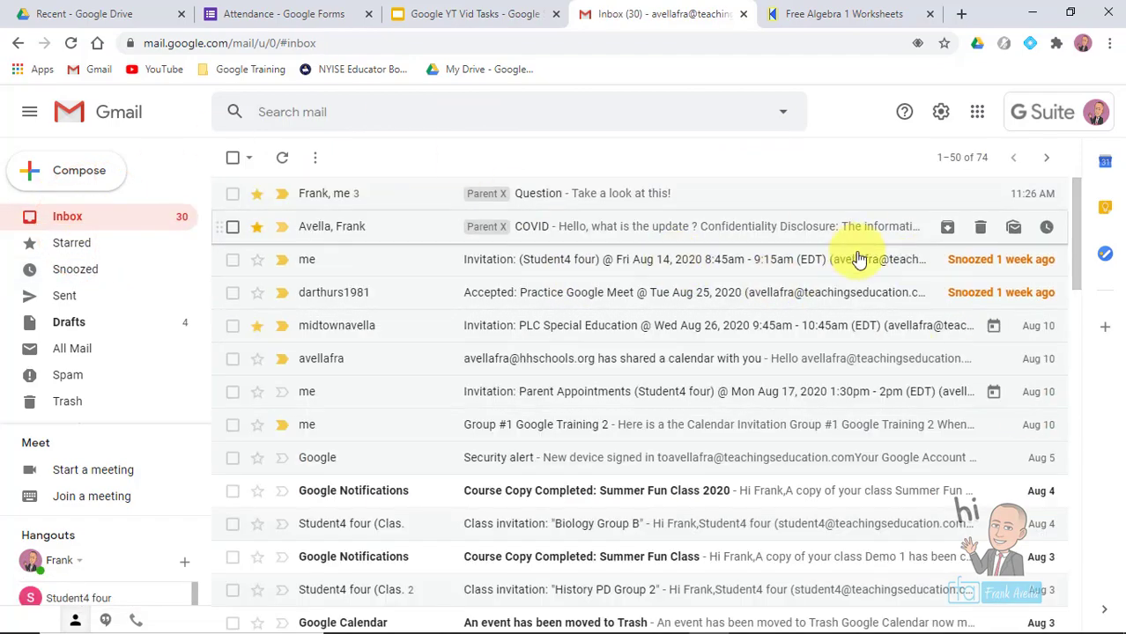
- Delete the COVID message from the inbox and view the Trash folder
left_click(981, 231)
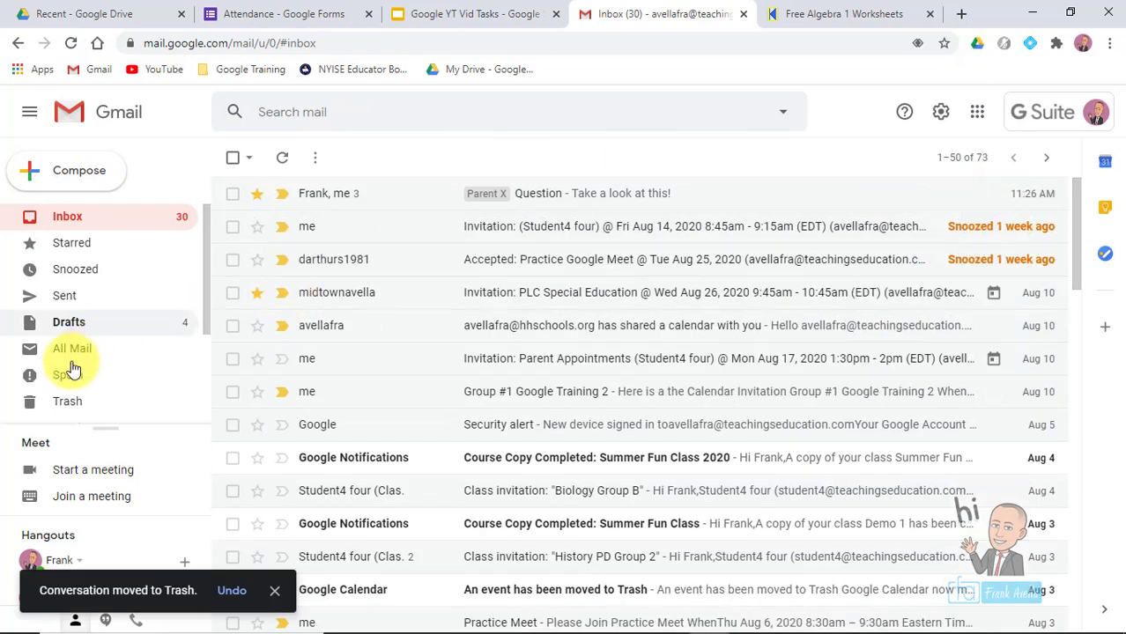
left_click(53, 401)
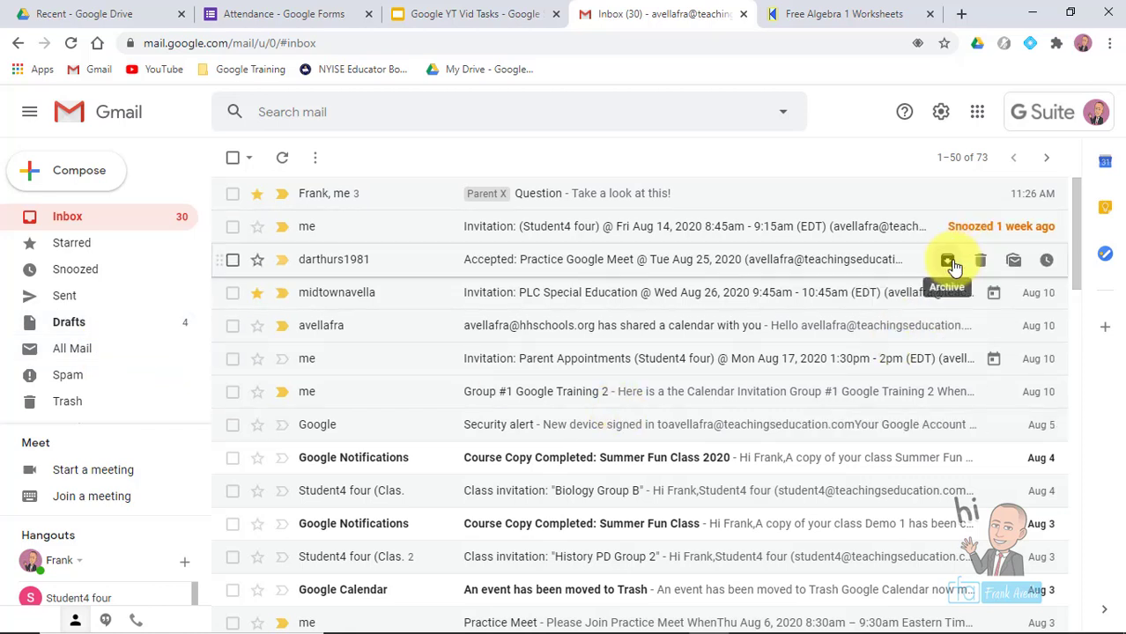
- Archive the "Accepted: Practice Google Meet" message, look for it in All Mail, and return to the inbox
left_click(947, 262)
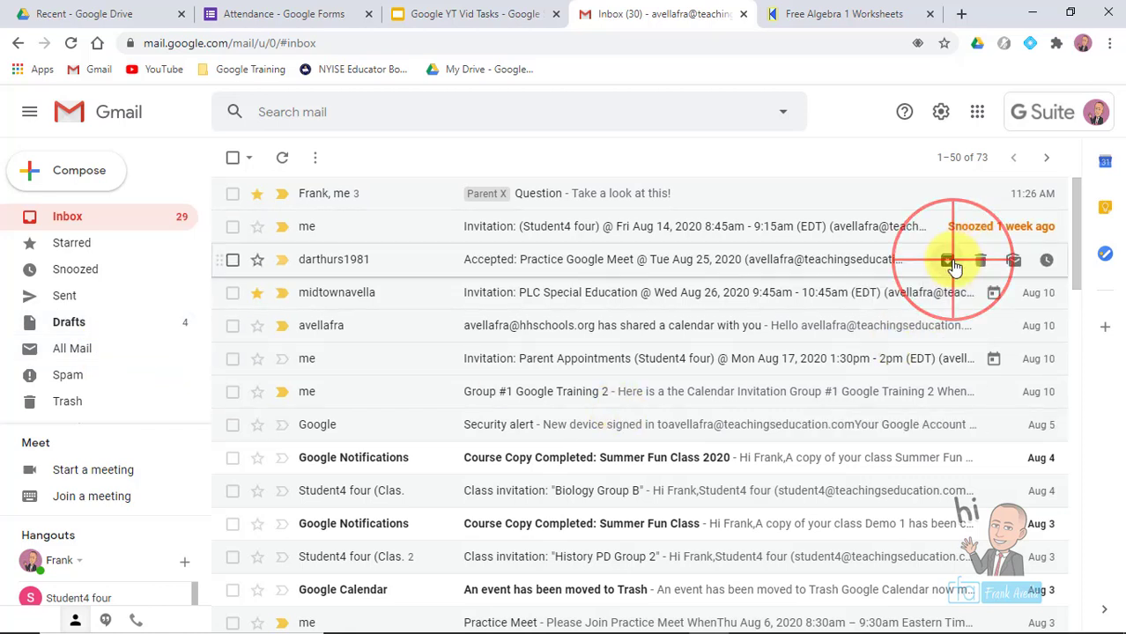
left_click(90, 353)
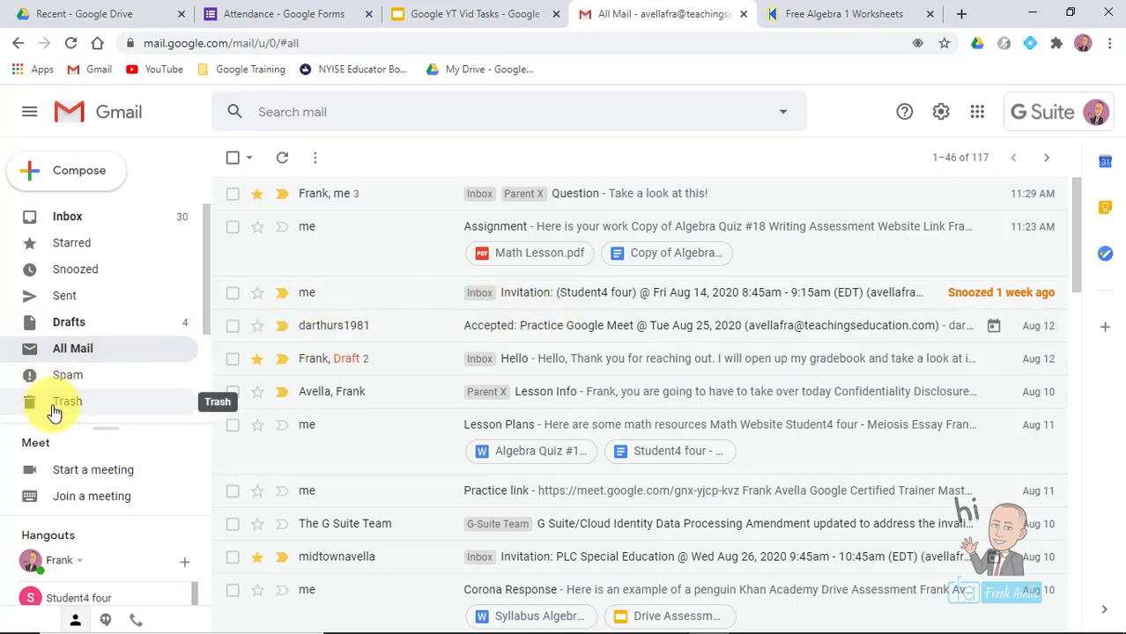
left_click(106, 216)
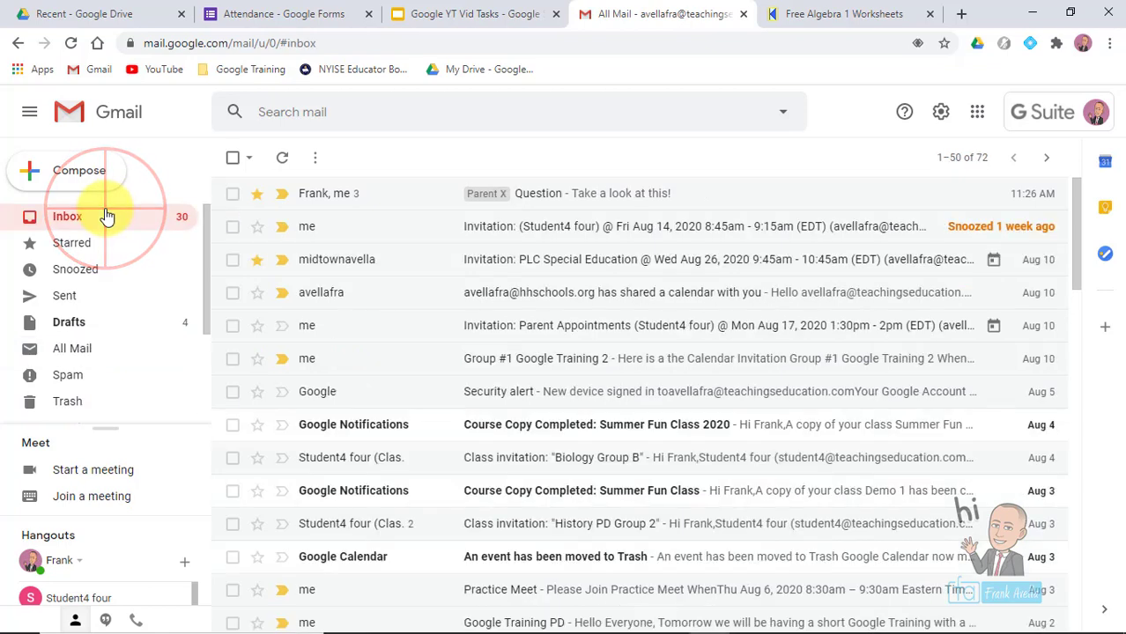
- Highlight "Multiple Inboxes" on the Gmail topics slide and switch back to the Gmail inbox
left_click(429, 13)
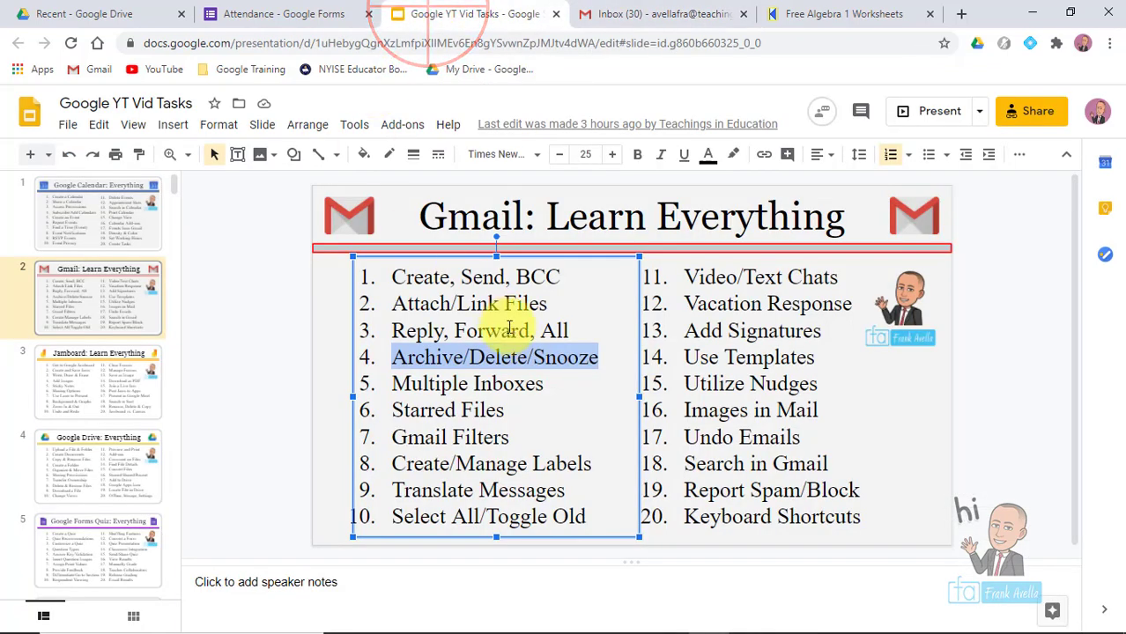
left_click(564, 362)
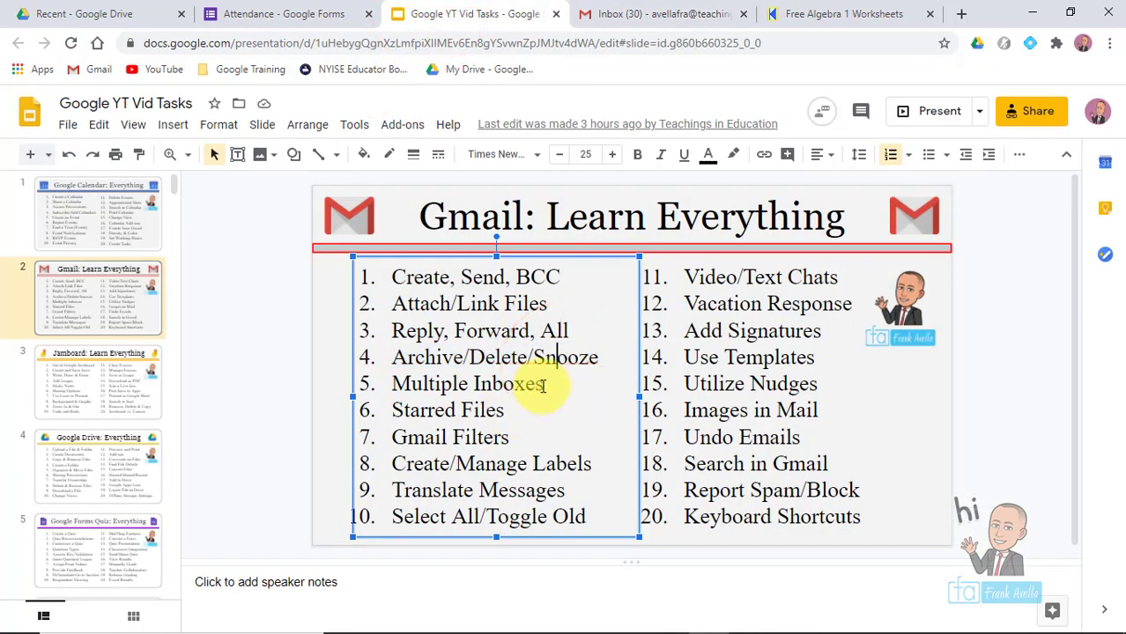
left_click_drag(544, 386, 397, 377)
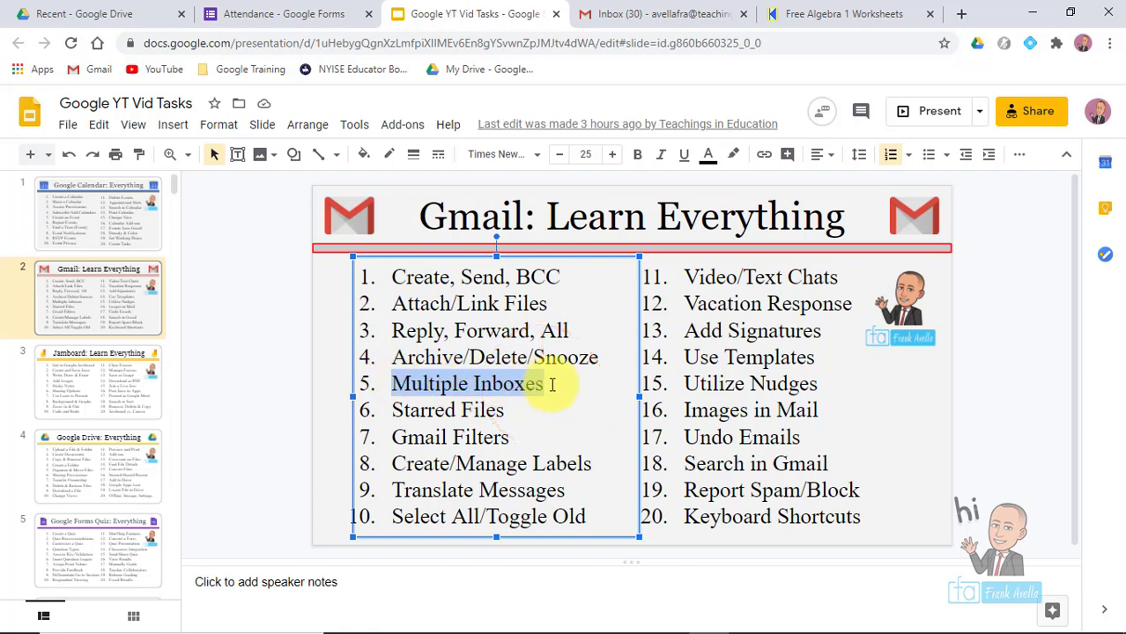
left_click(554, 385)
left_click_drag(540, 387, 390, 377)
left_click(641, 12)
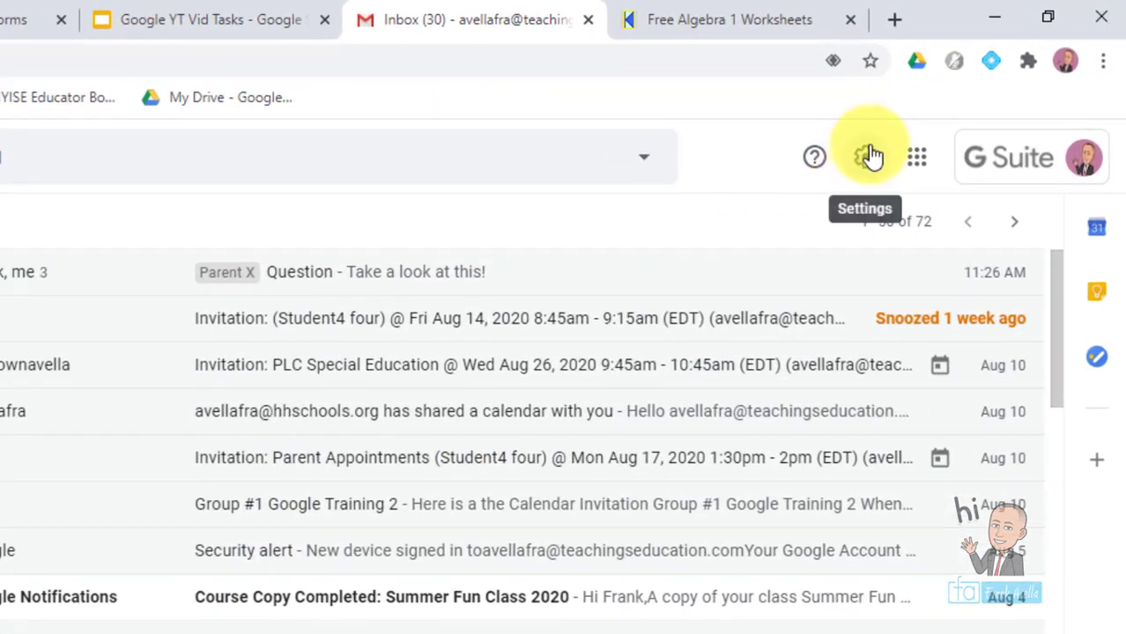
- Open the Inbox section of the full Gmail settings and choose Priority Inbox as the inbox type
left_click(869, 157)
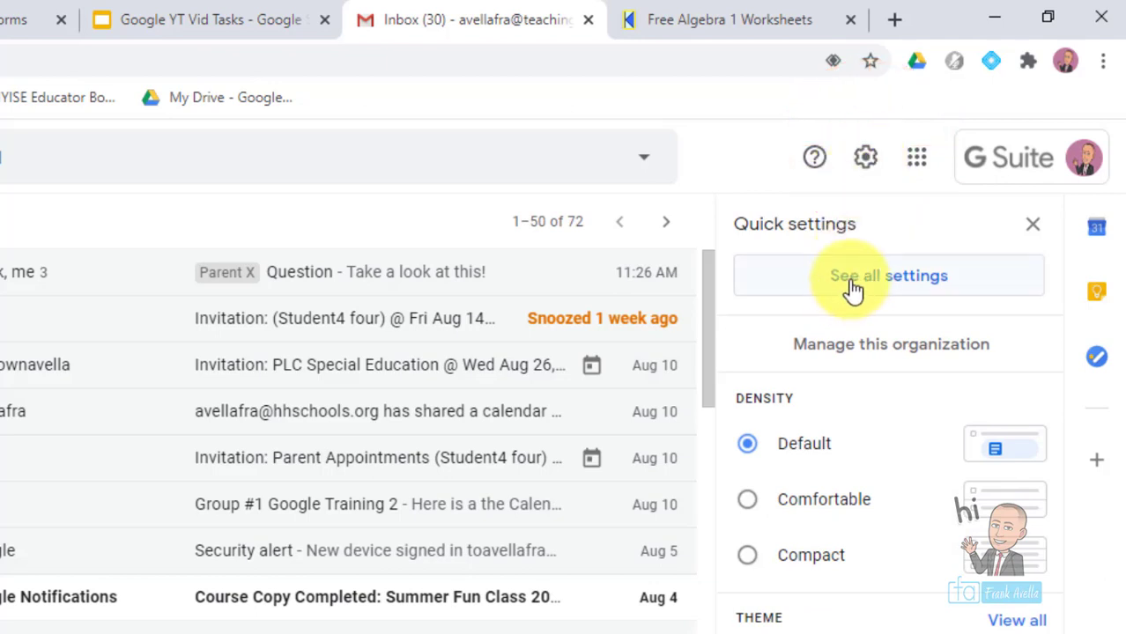
left_click(936, 289)
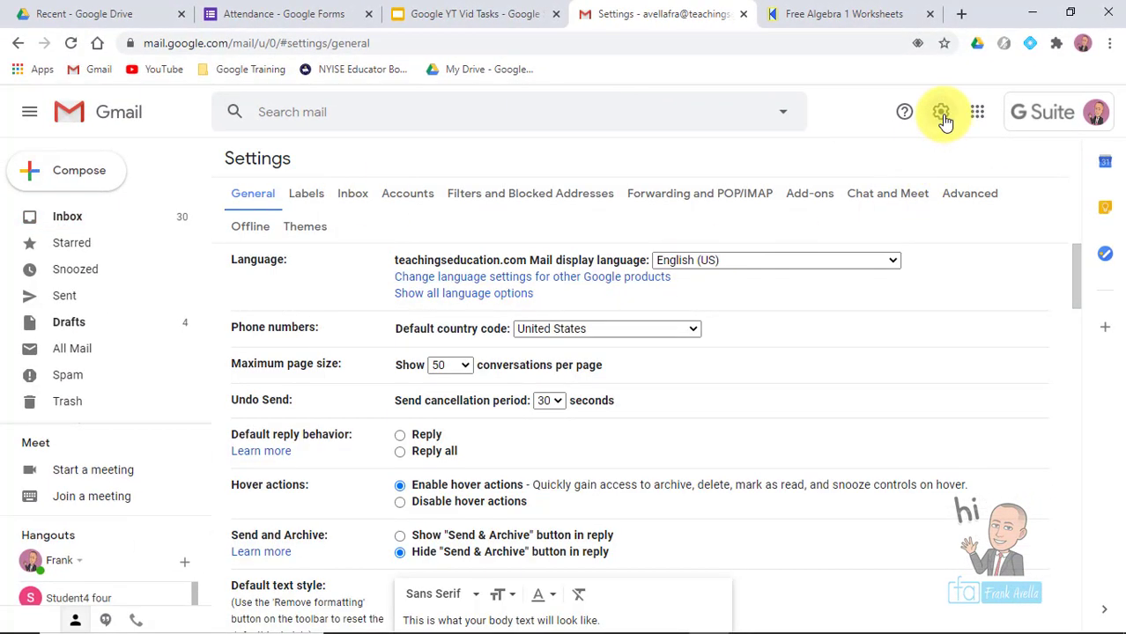
left_click(344, 201)
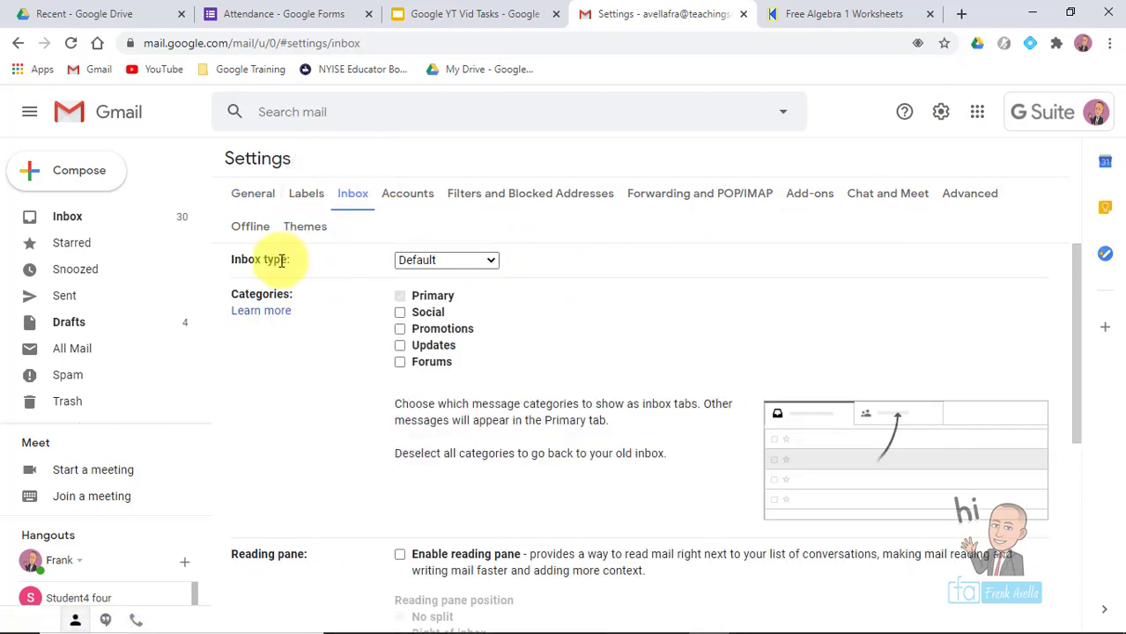
left_click(491, 259)
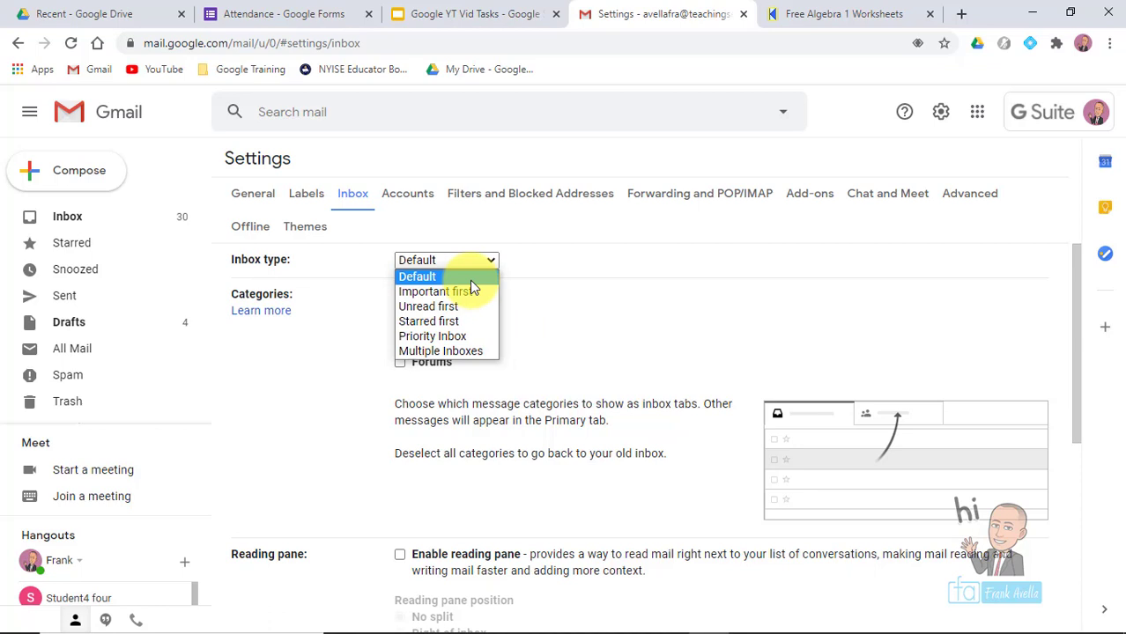
left_click(440, 339)
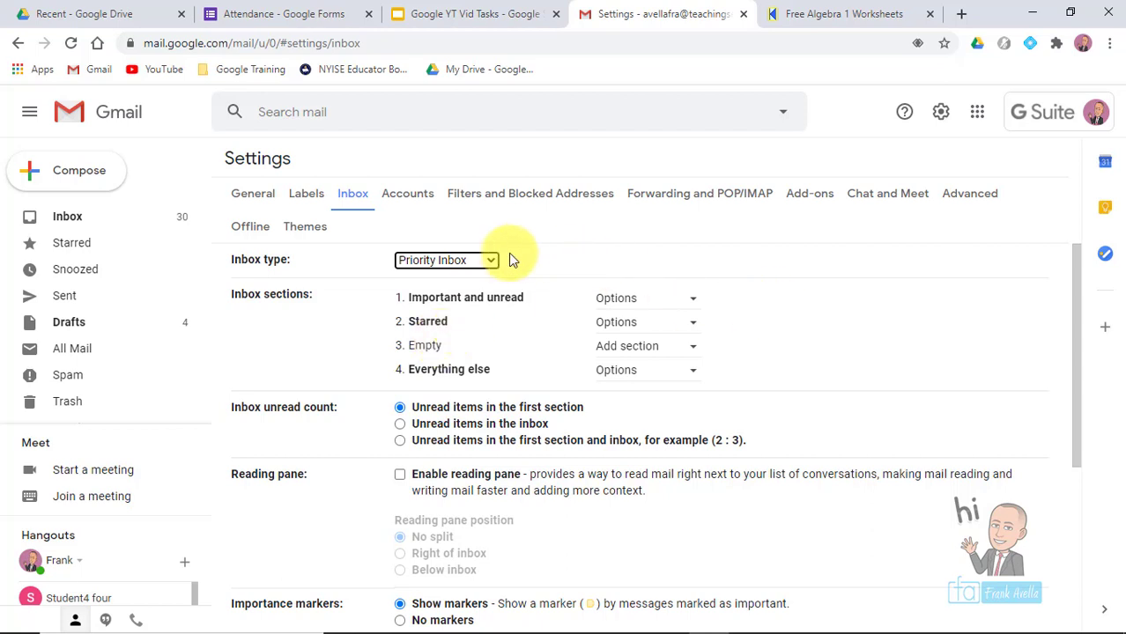
left_click_drag(1080, 289, 447, 291)
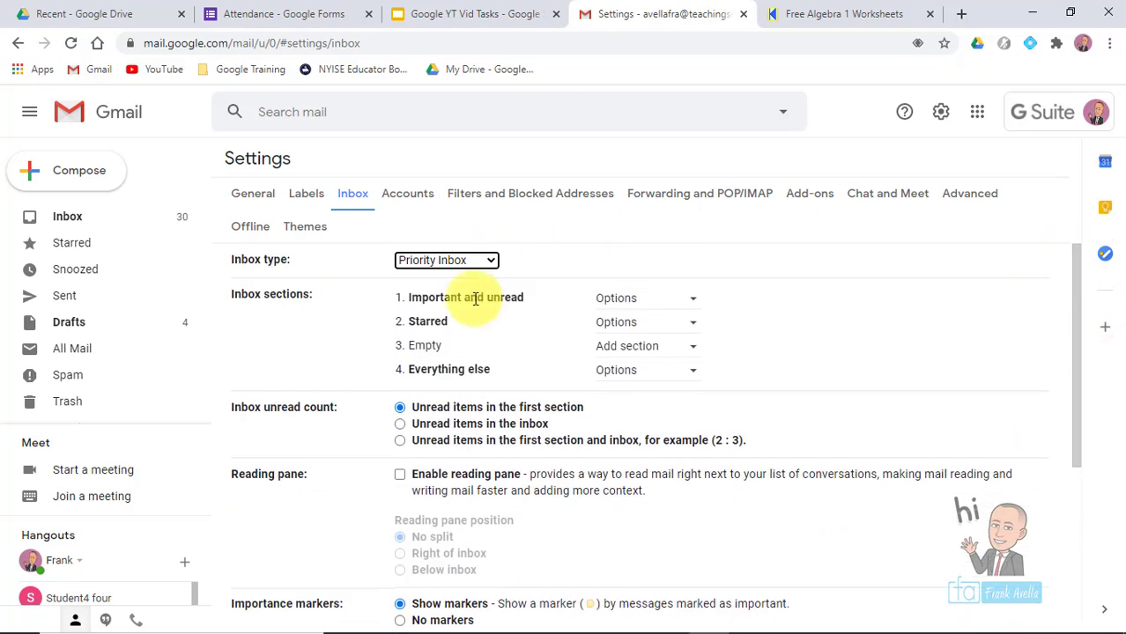
- Preview the Unread first, Important first and Default inbox types one after another in the inbox settings
left_click(492, 261)
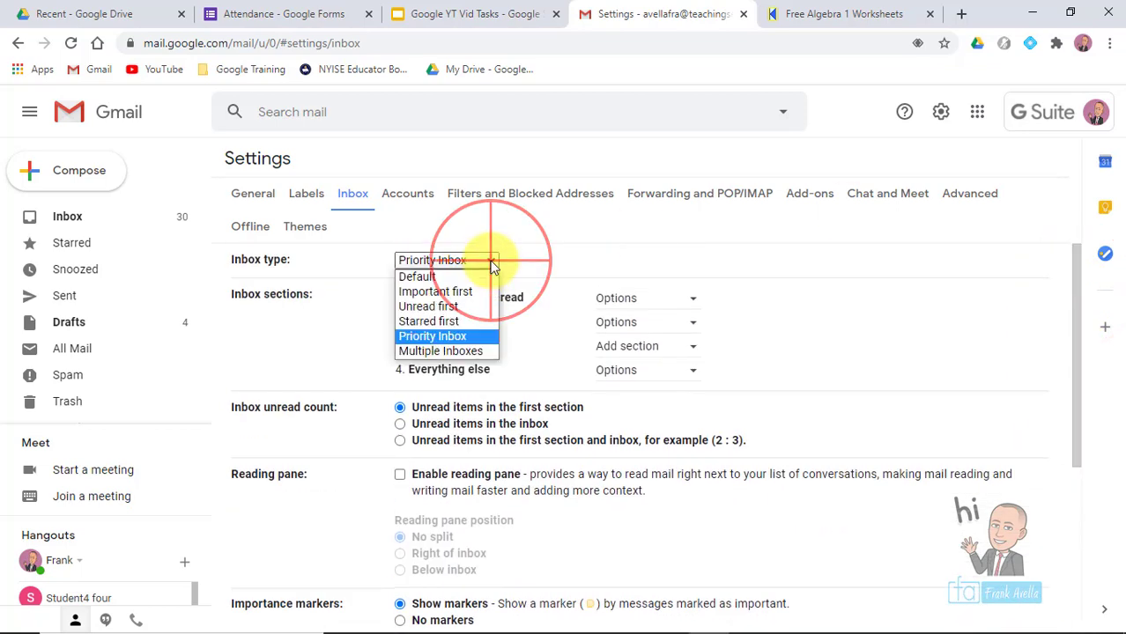
left_click(468, 307)
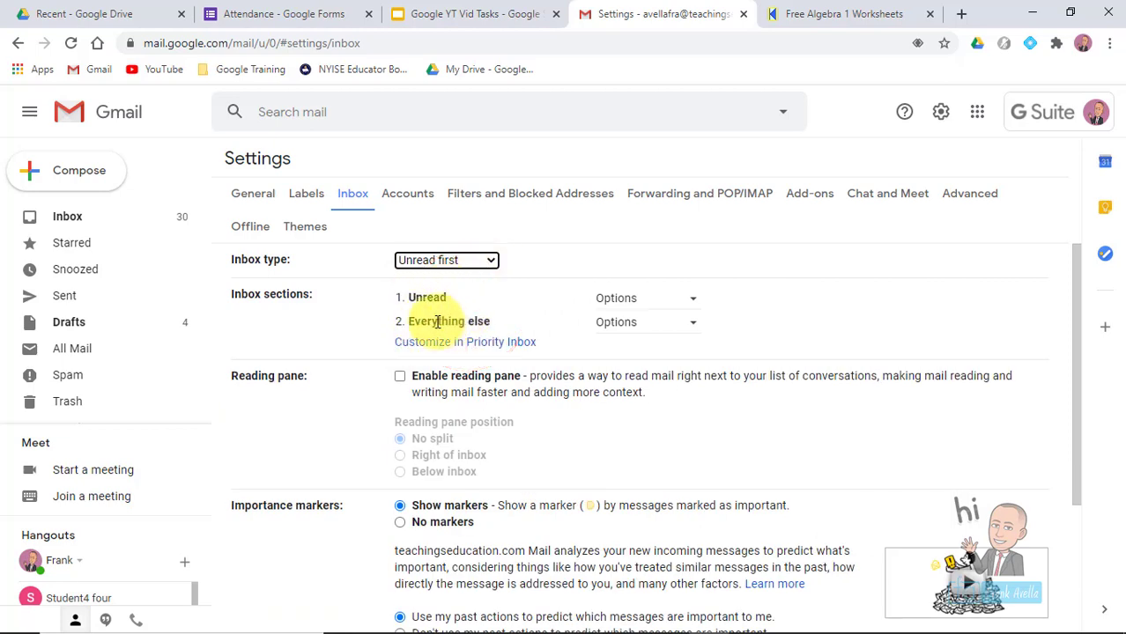
left_click(491, 268)
left_click(467, 289)
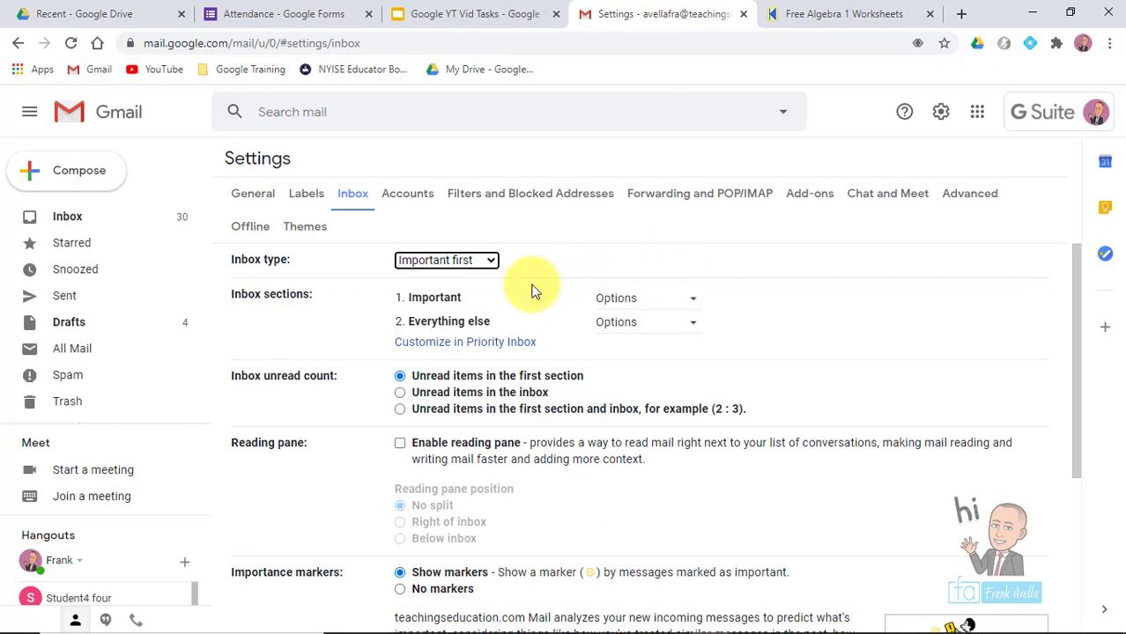
left_click(486, 260)
left_click(452, 279)
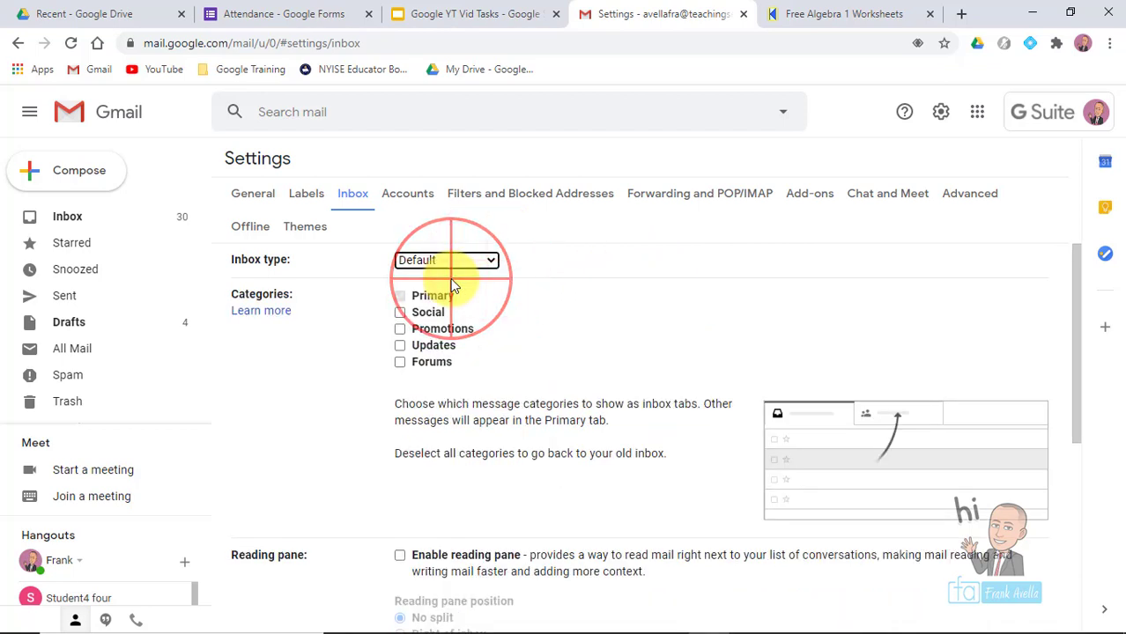
- Switch the inbox type to Priority Inbox and then to Multiple Inboxes to examine its section options
left_click(490, 261)
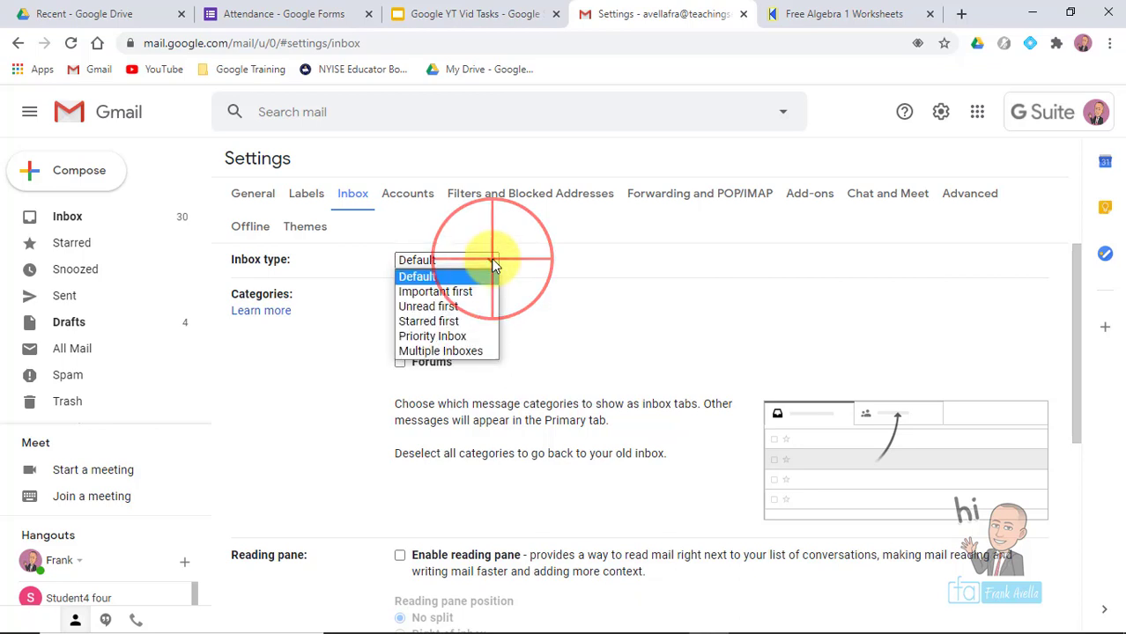
left_click(460, 336)
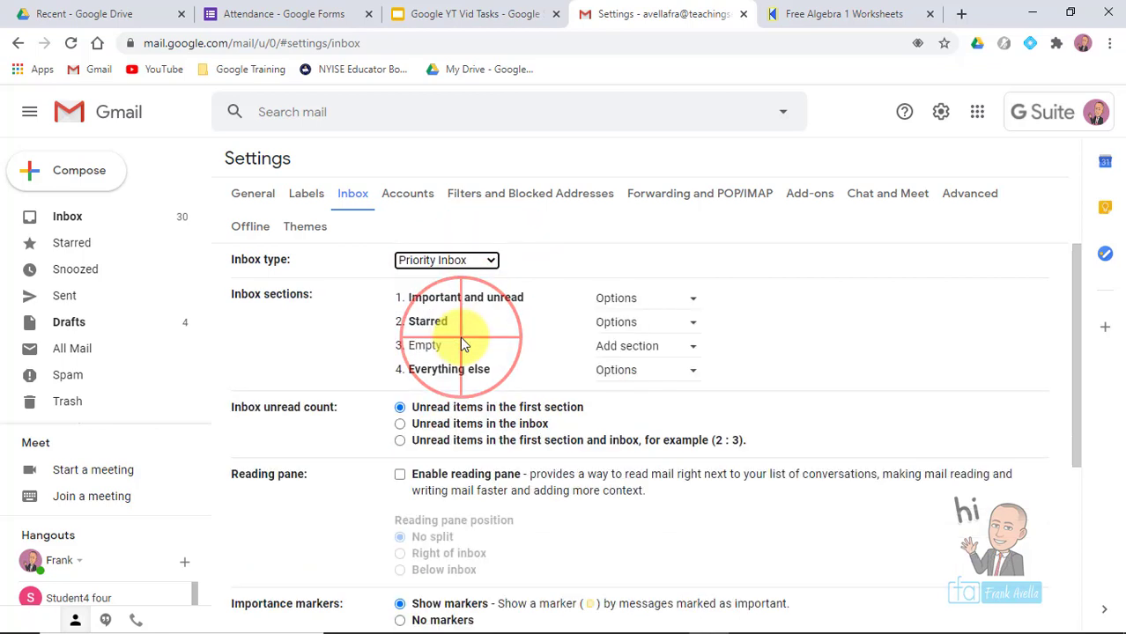
left_click(491, 261)
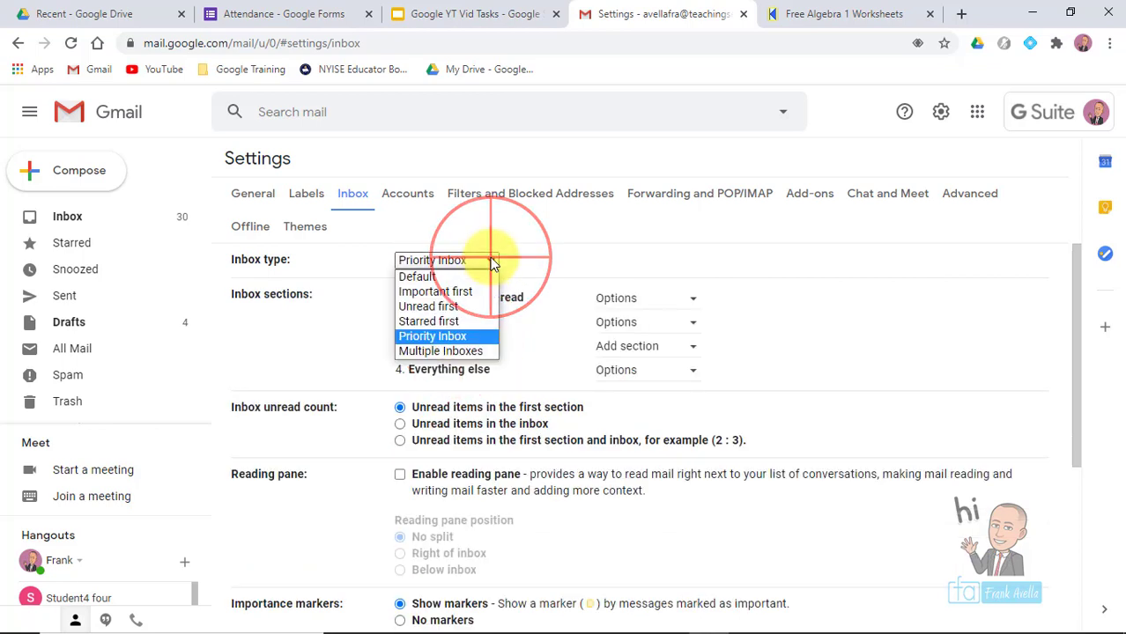
left_click(449, 350)
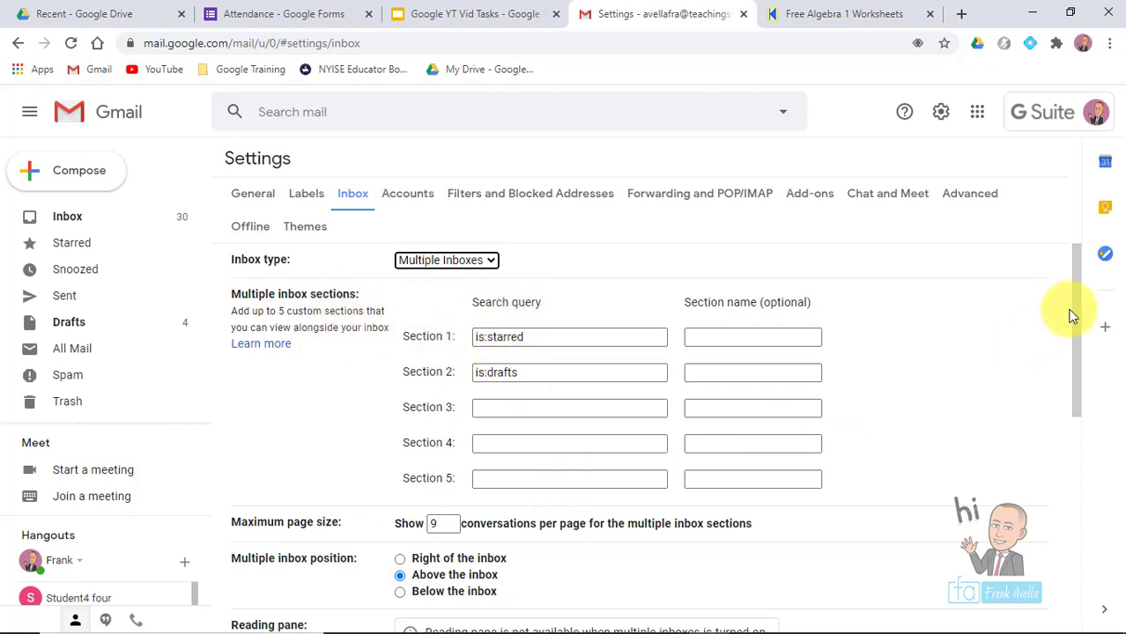
left_click_drag(1069, 308, 1058, 258)
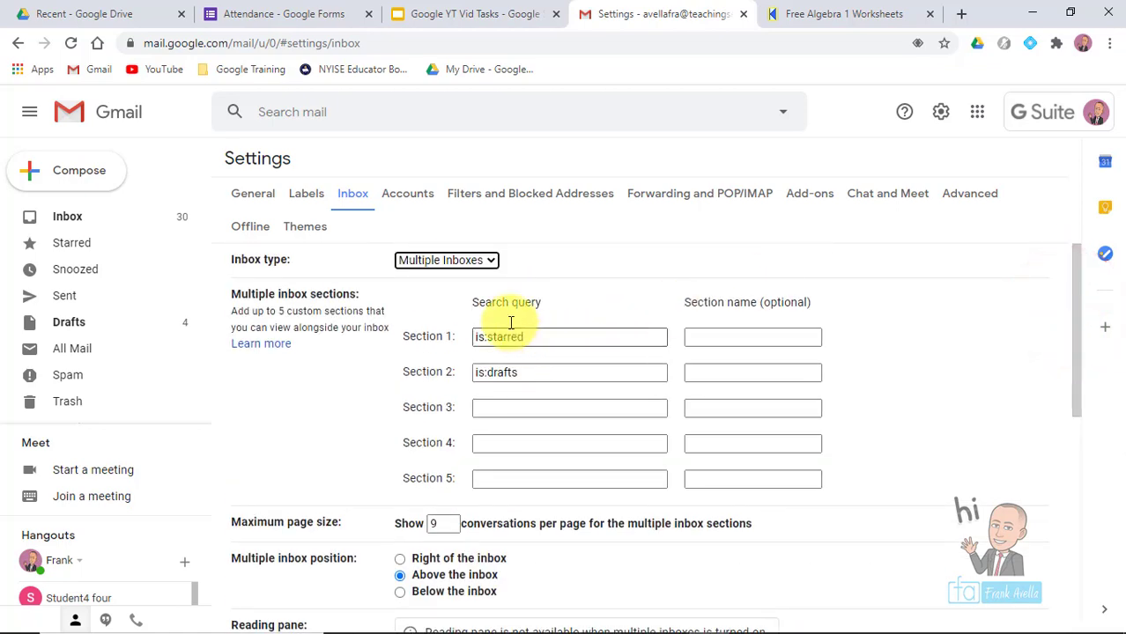
- Switch the inbox type through Priority Inbox and Unread first, ending on Priority Inbox, to compare their sections
left_click(484, 261)
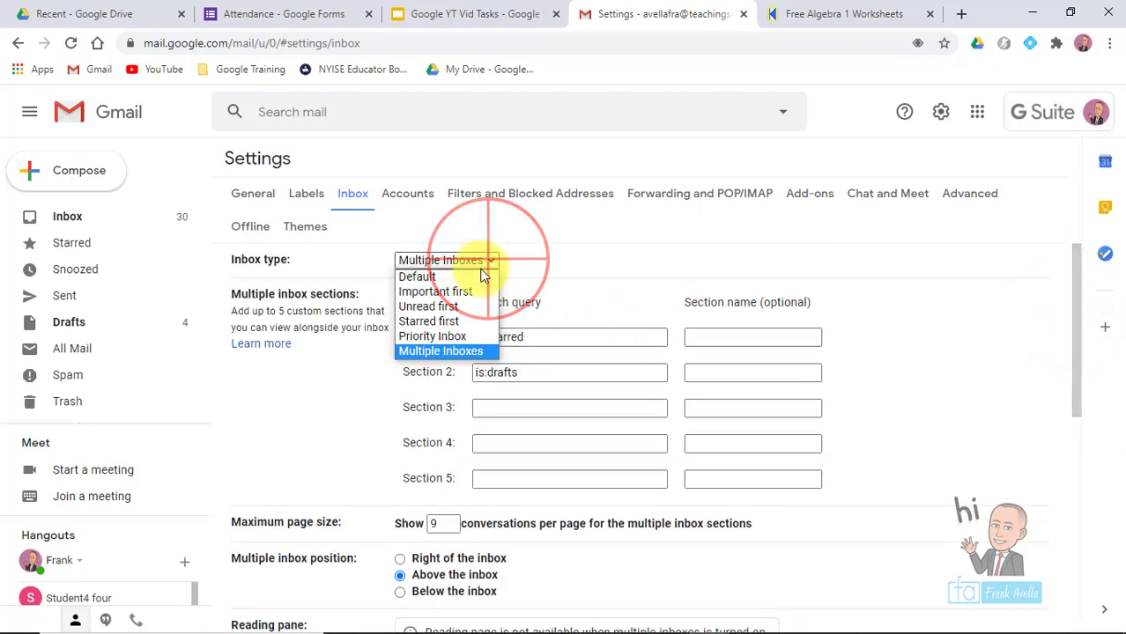
left_click(456, 339)
left_click(486, 259)
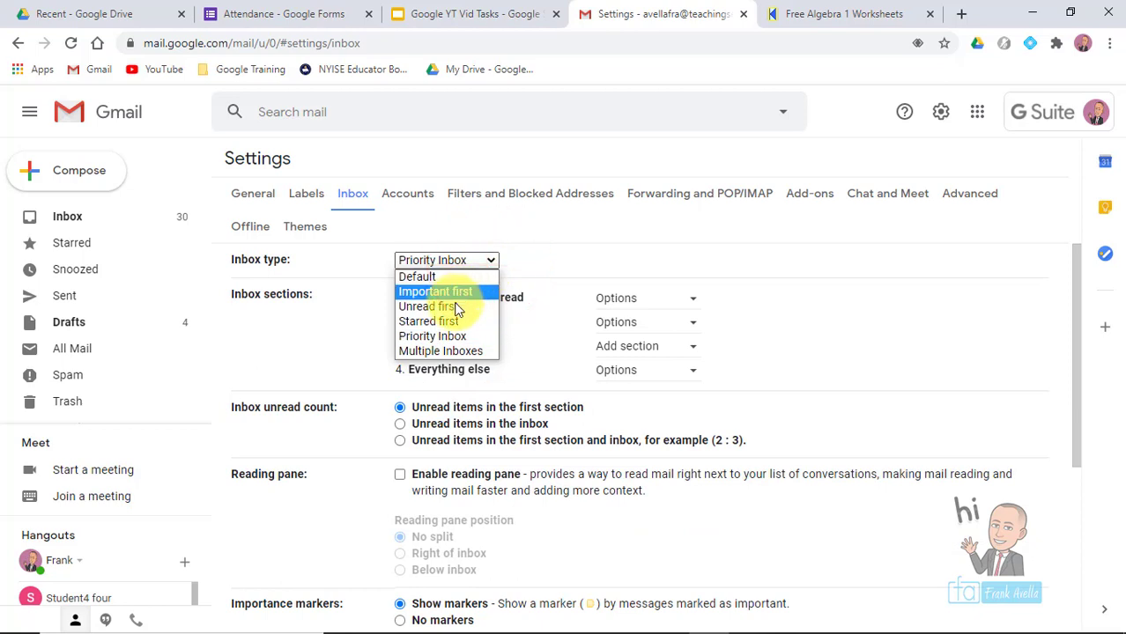
left_click(455, 308)
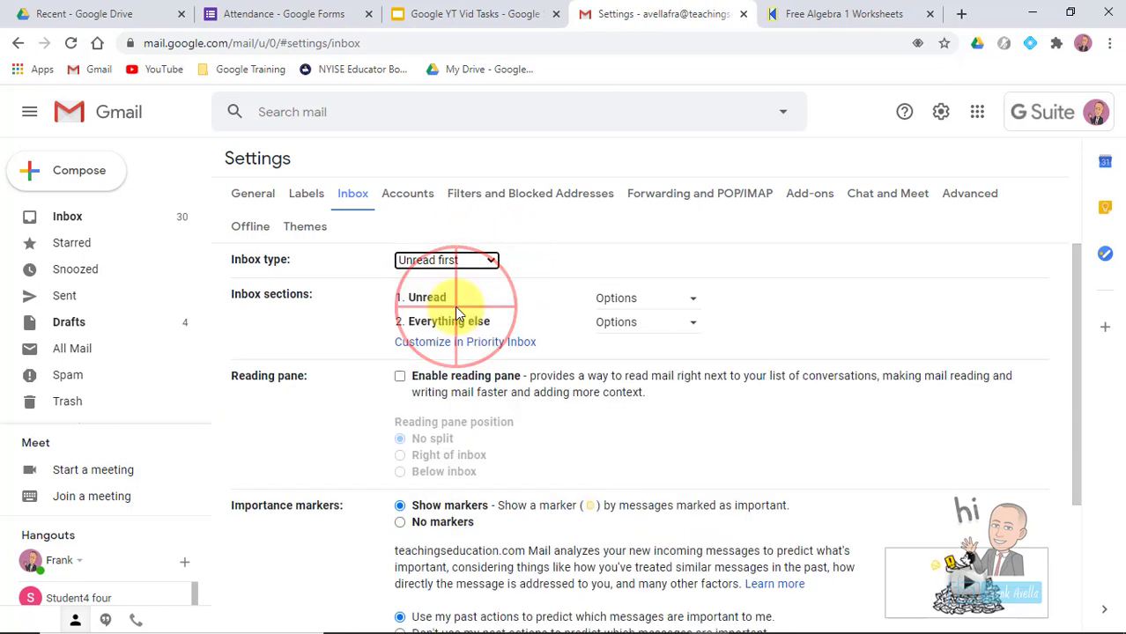
left_click(492, 260)
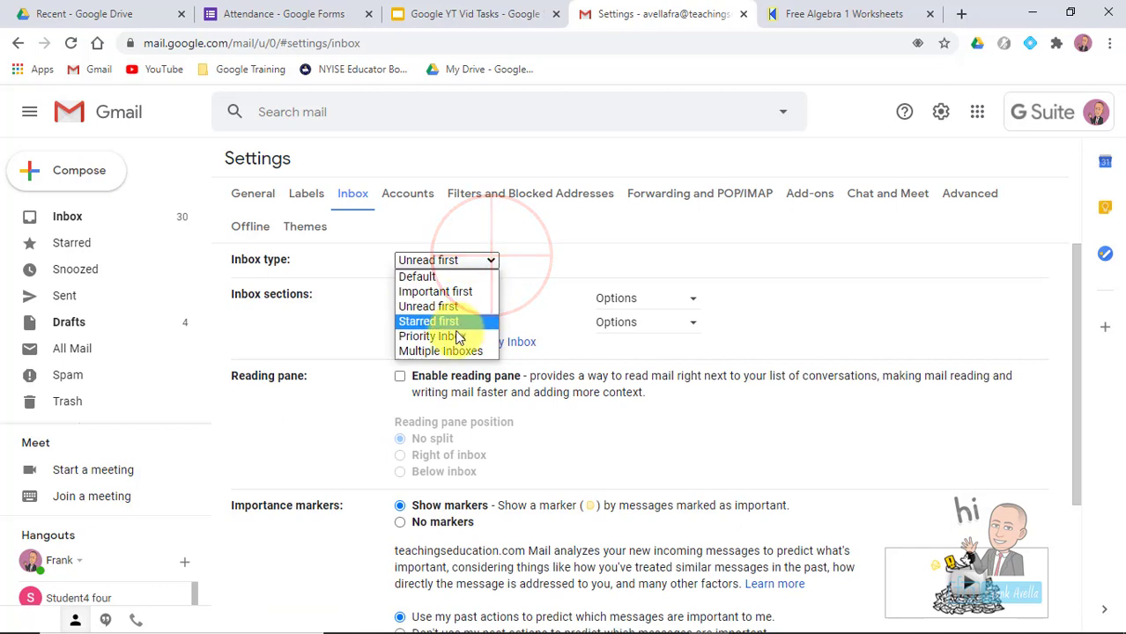
left_click(449, 336)
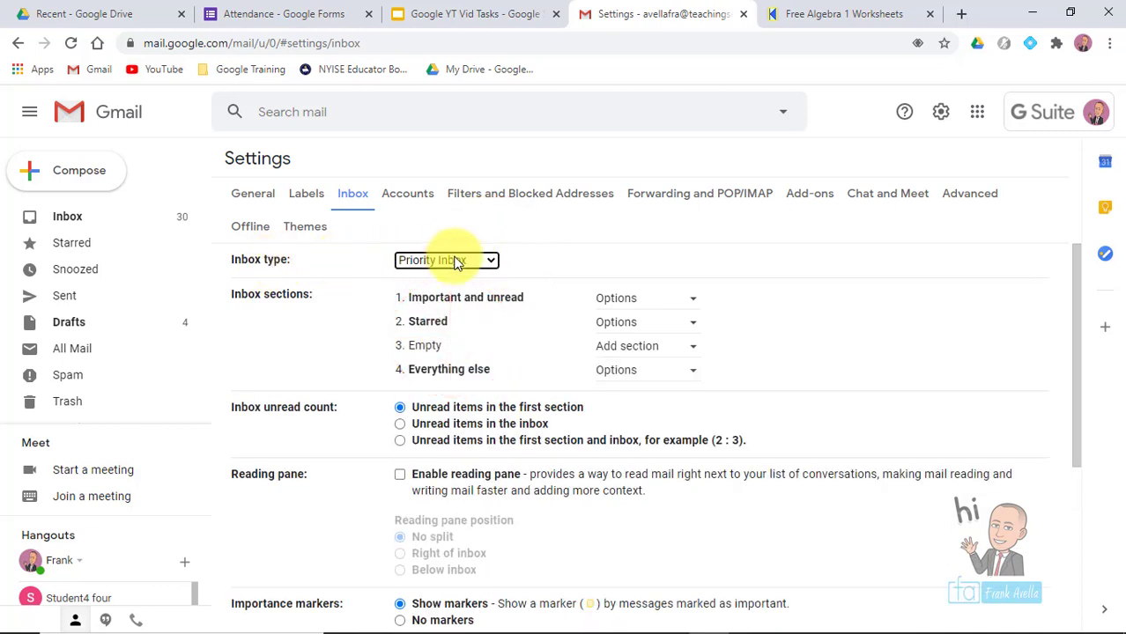
- Switch to the Google Slides topics list and replace item 5 on the Gmail slide with "Inbox Types"
left_click(508, 18)
left_click(465, 386)
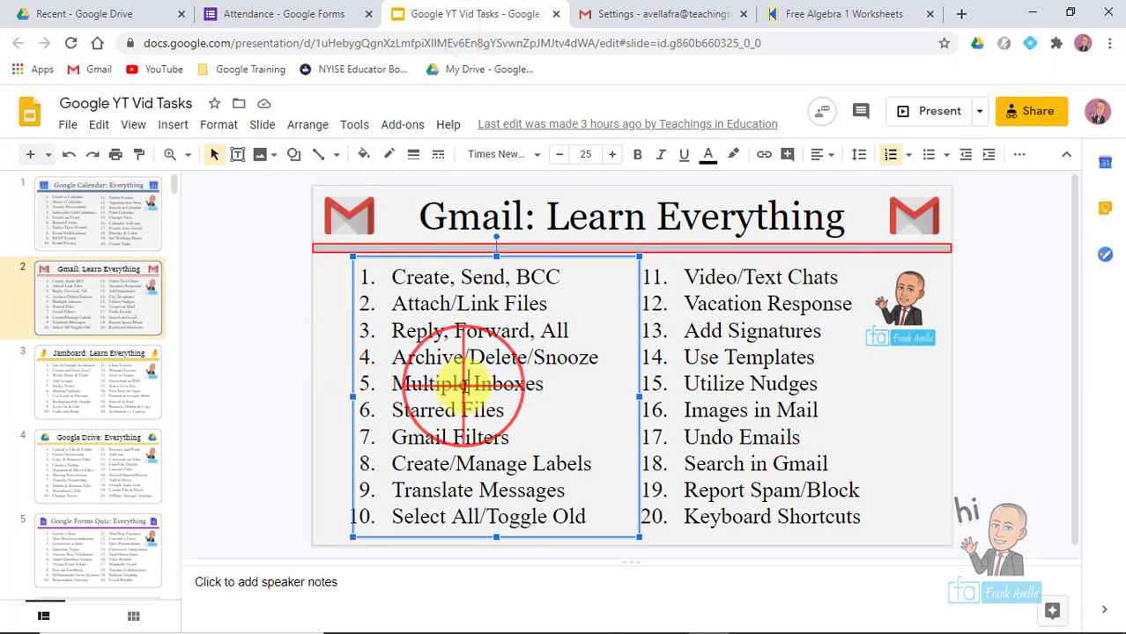
left_click(471, 387)
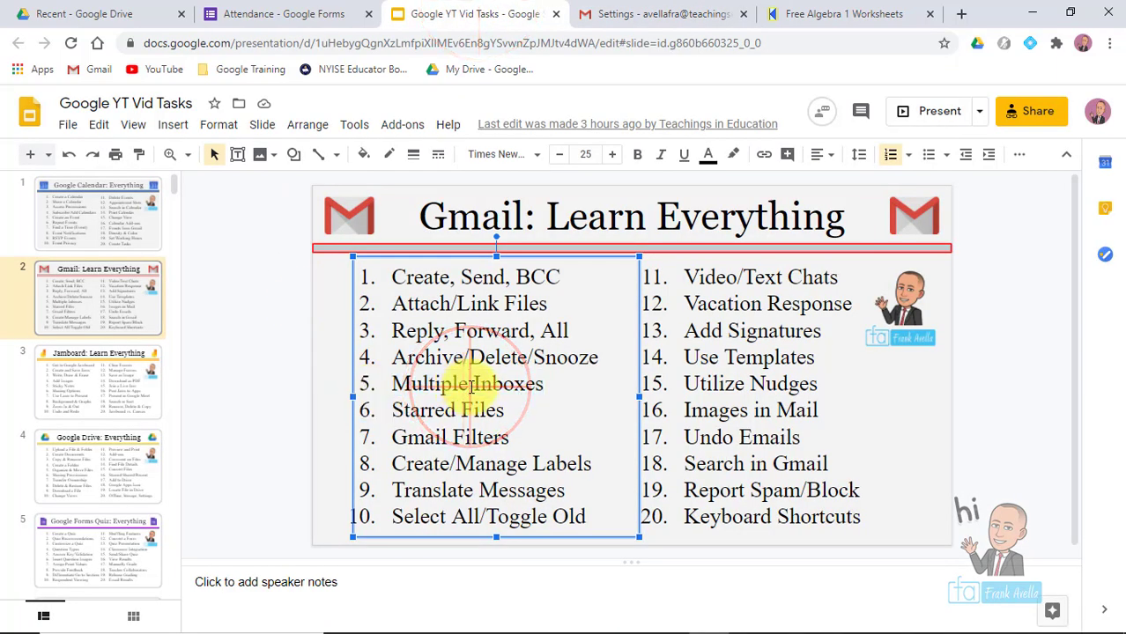
left_click_drag(557, 379, 324, 381)
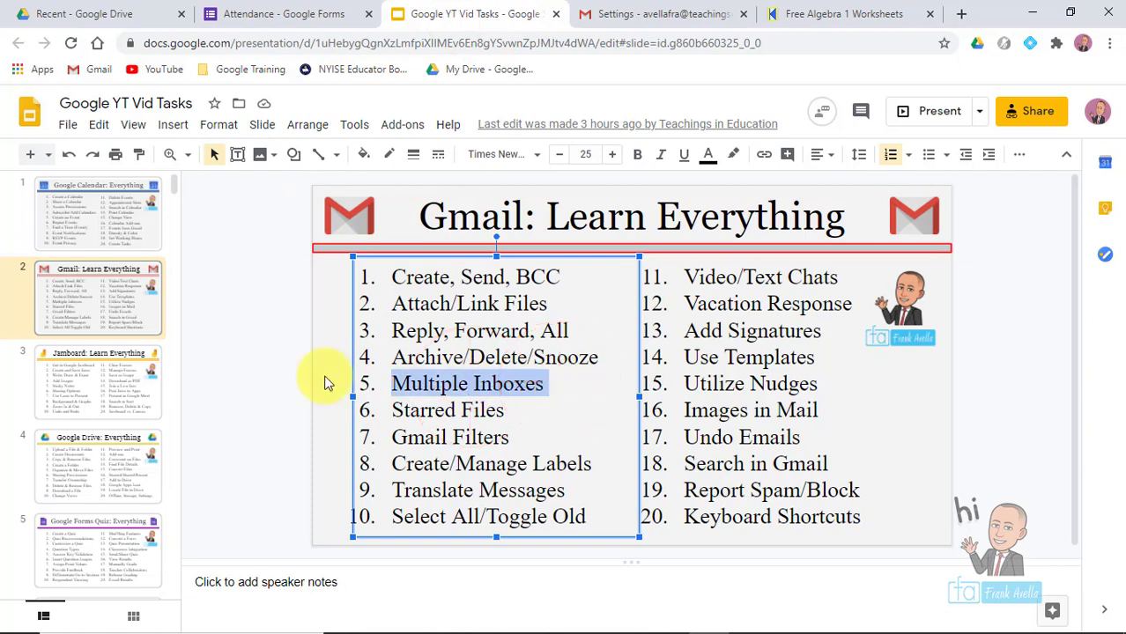
type("Inbox Types")
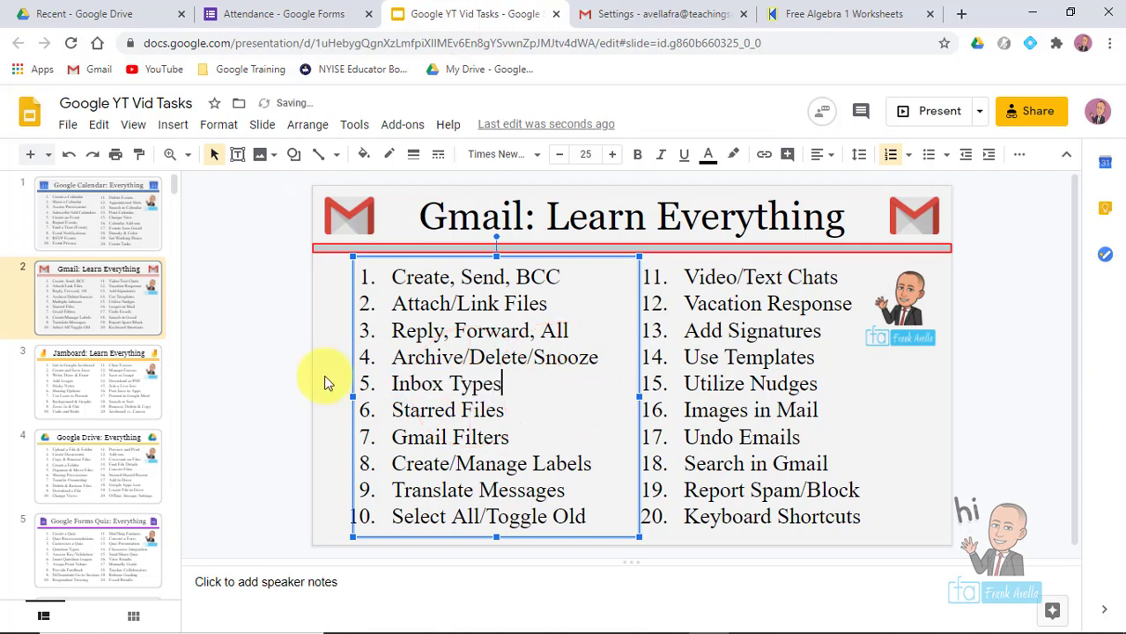
left_click(506, 413)
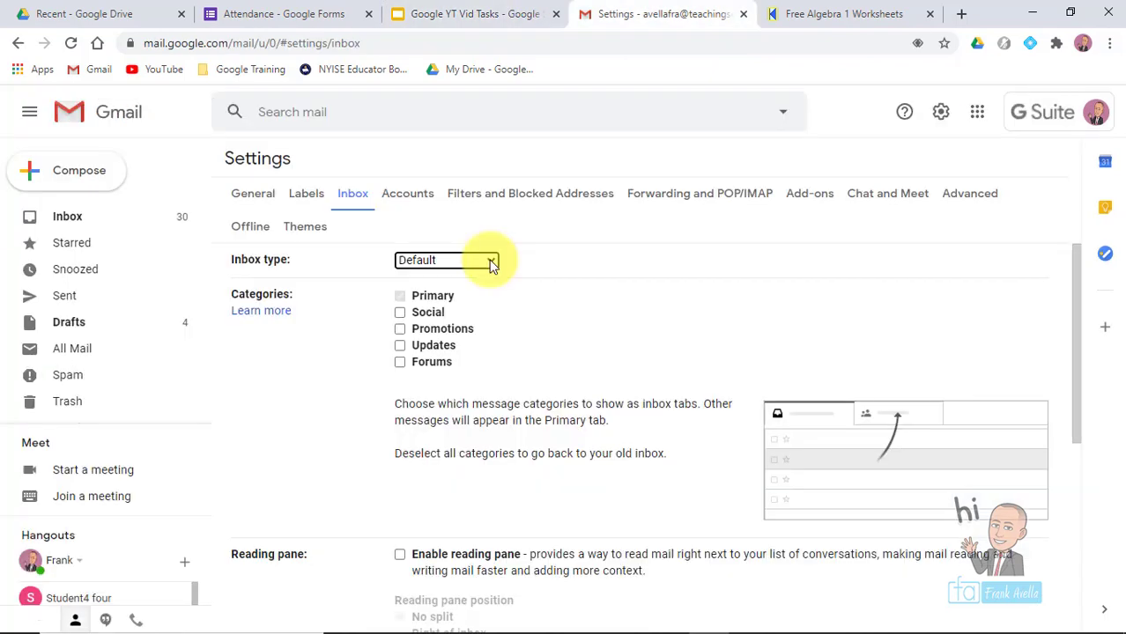
- Set the Gmail inbox type to Priority Inbox, save the changes, and review the sections of the resulting inbox
left_click(491, 262)
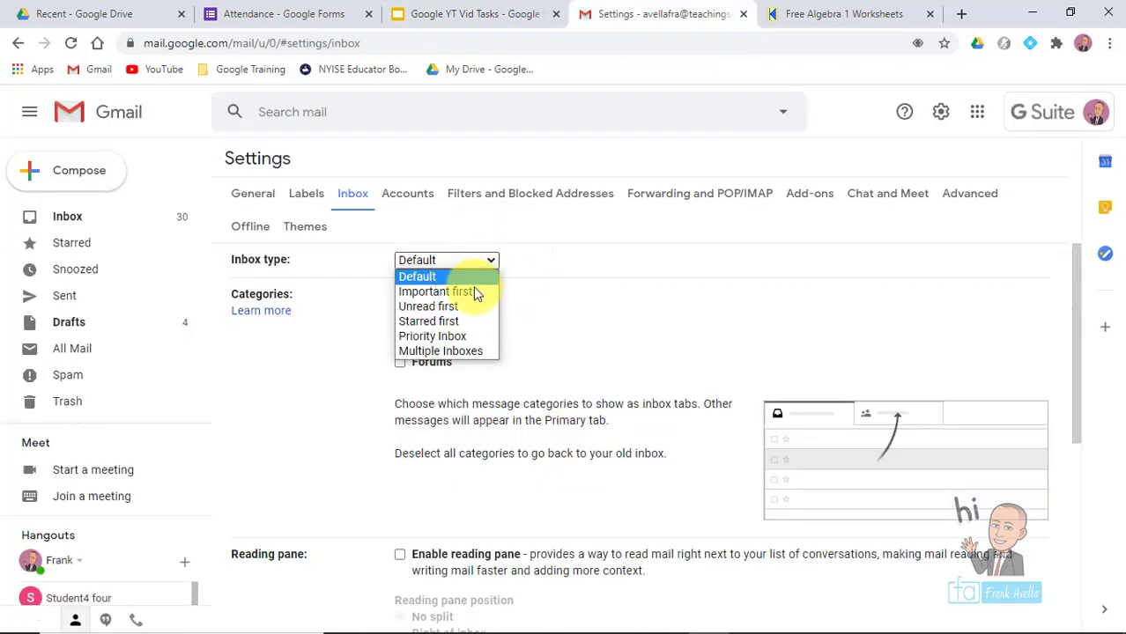
left_click(448, 336)
left_click(1071, 427)
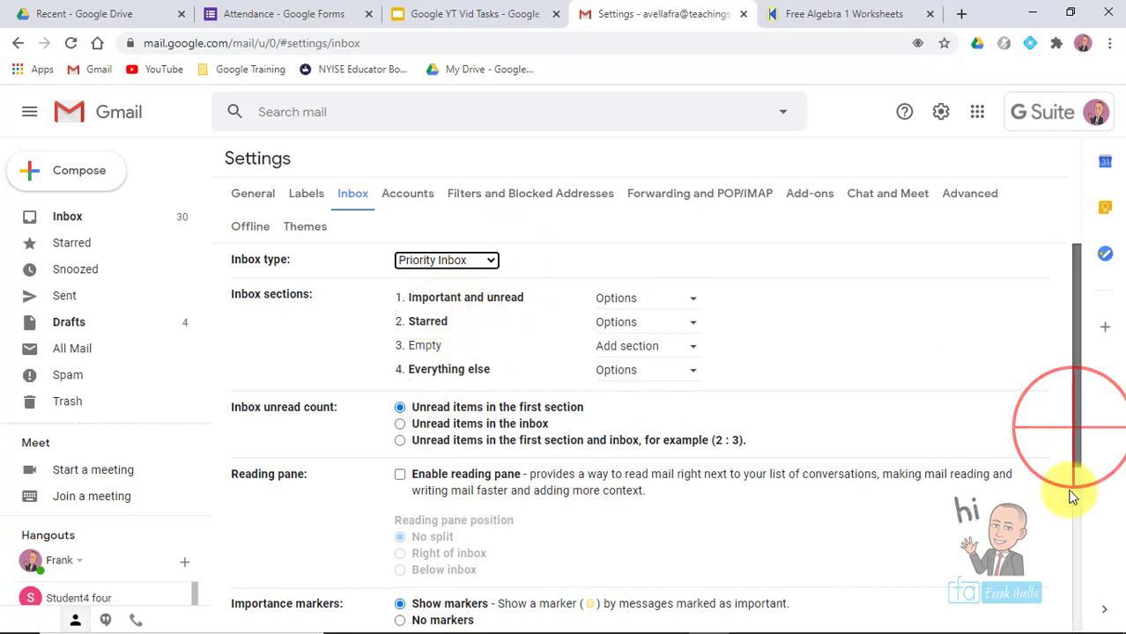
left_click_drag(1072, 498, 1071, 617)
left_click(605, 568)
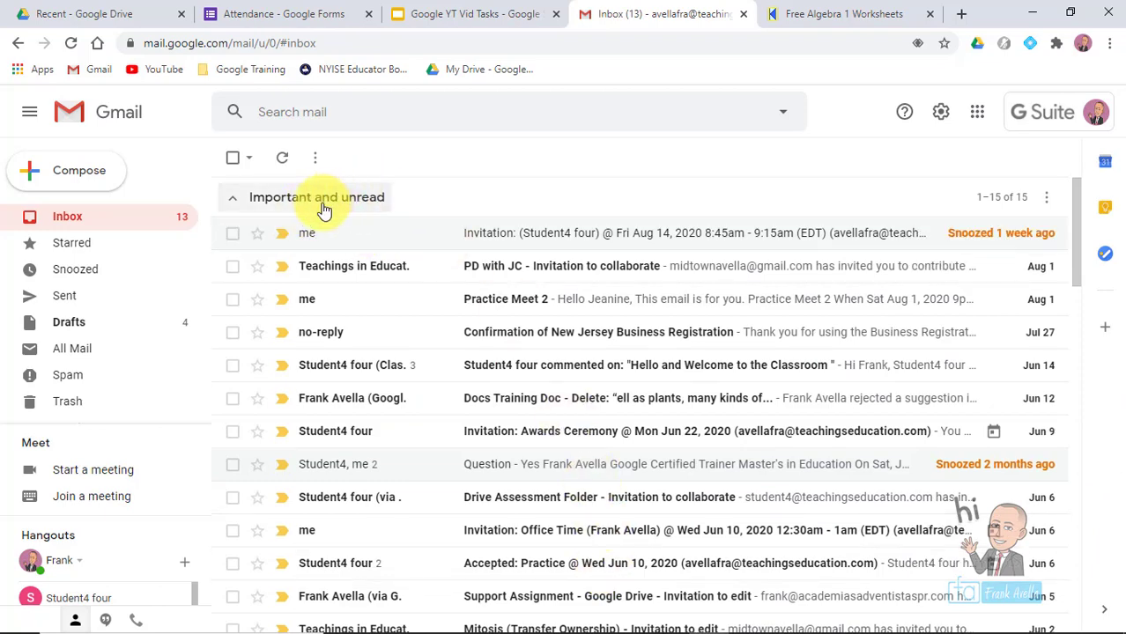
left_click_drag(1073, 201, 1087, 338)
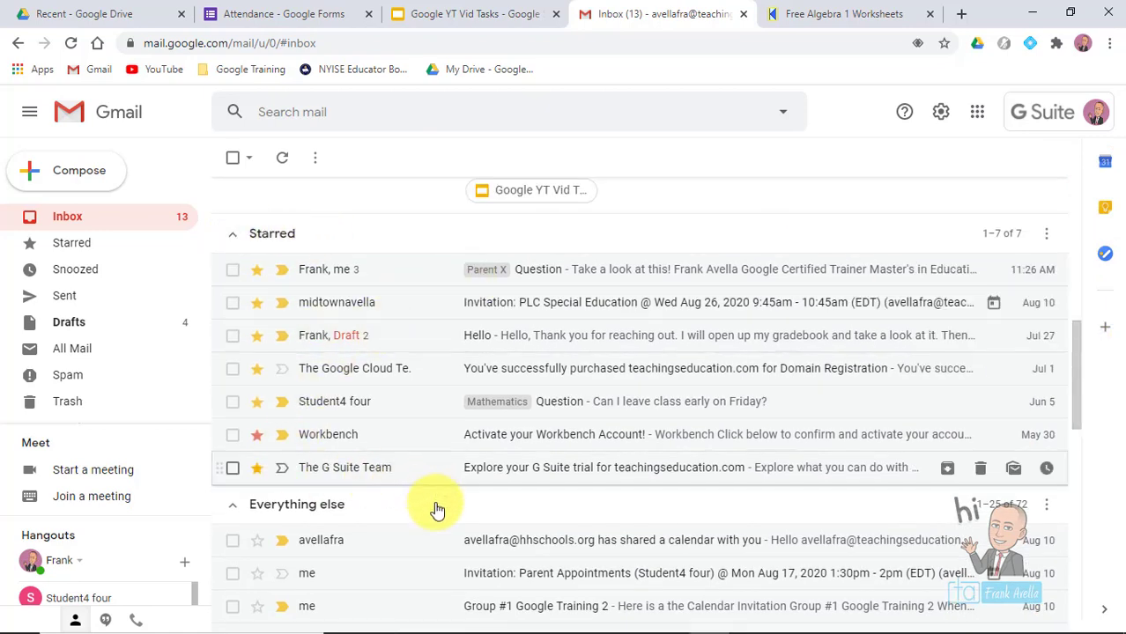
left_click_drag(1083, 358, 1081, 156)
scroll(1063, 358, "up", 7)
scroll(1056, 239, "down", 3)
- Reopen the Inbox settings, set the inbox type to Starred first, and save the changes
left_click(941, 112)
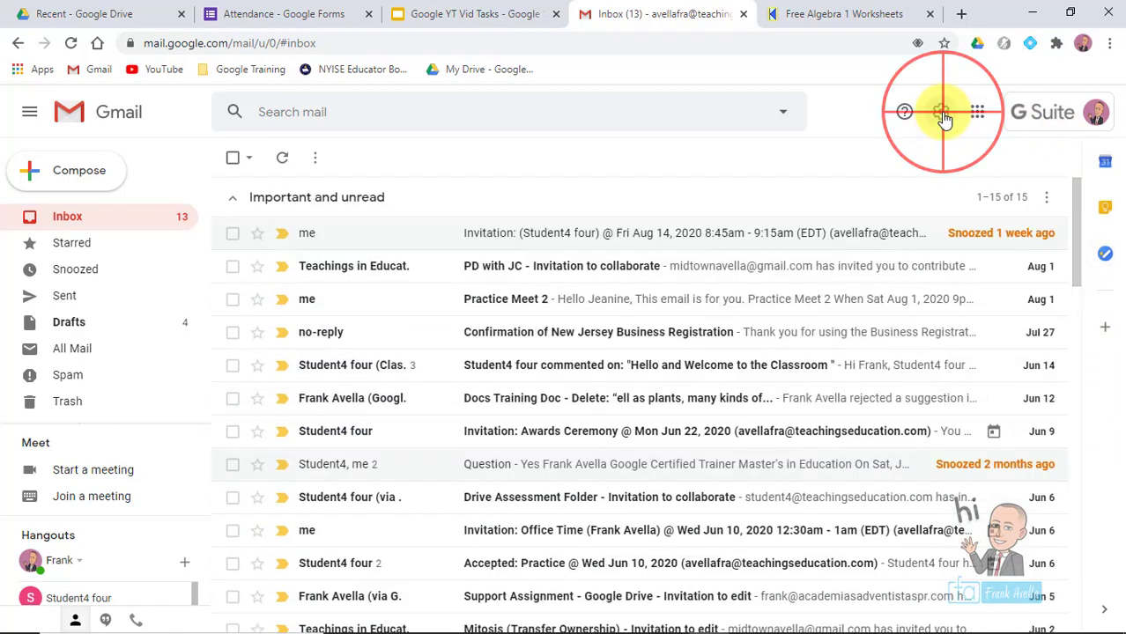
left_click(351, 196)
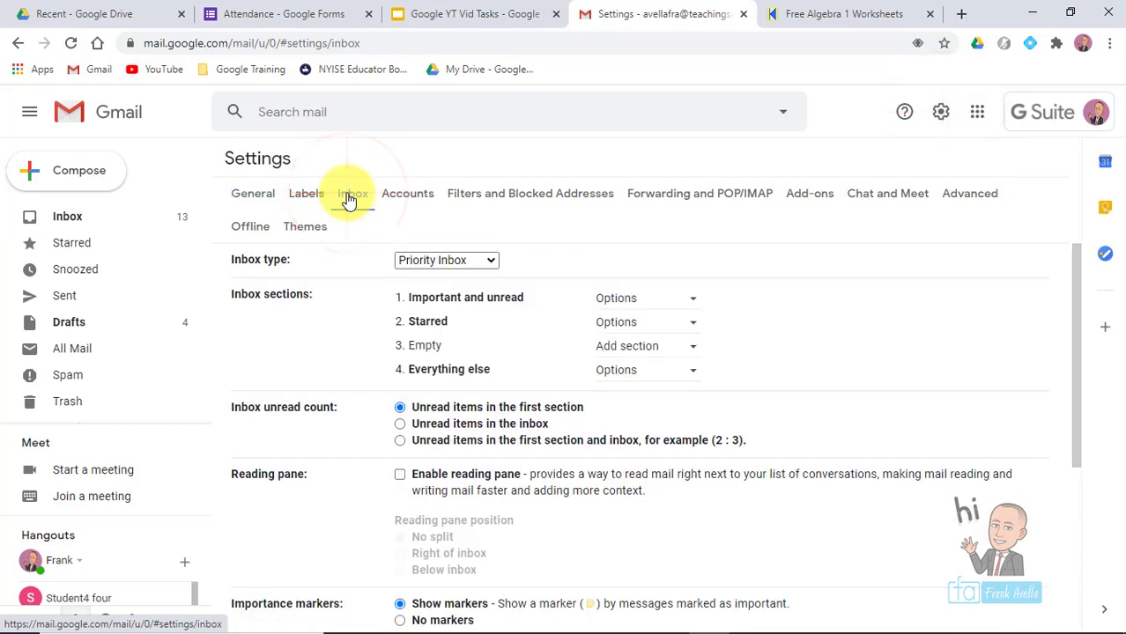
left_click(484, 260)
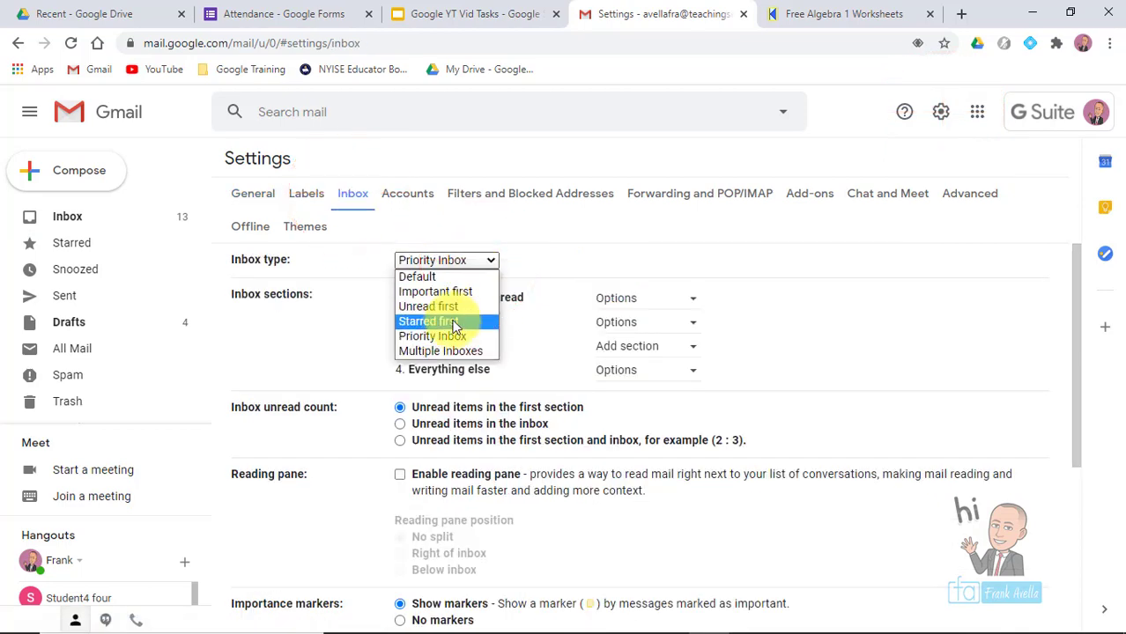
left_click(454, 323)
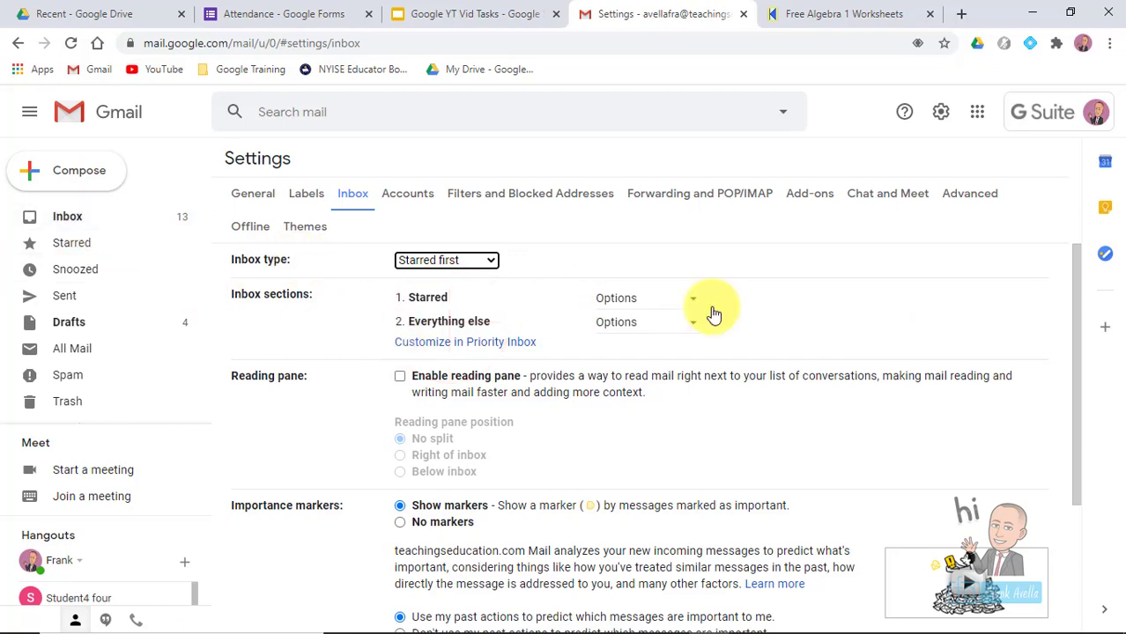
left_click_drag(1075, 300, 1068, 515)
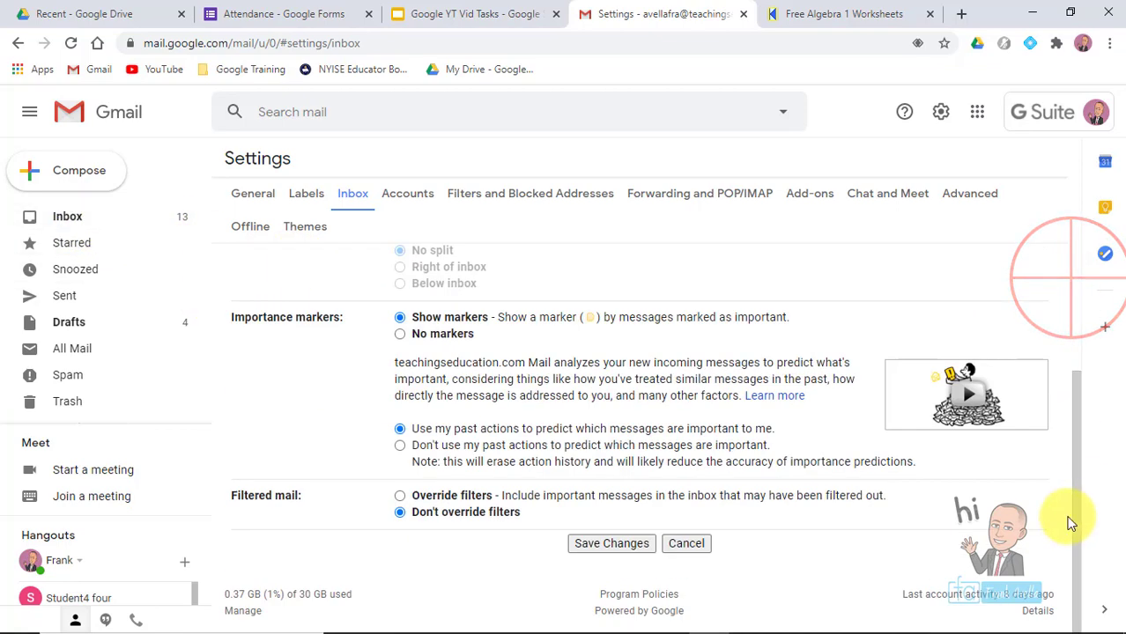
left_click(604, 549)
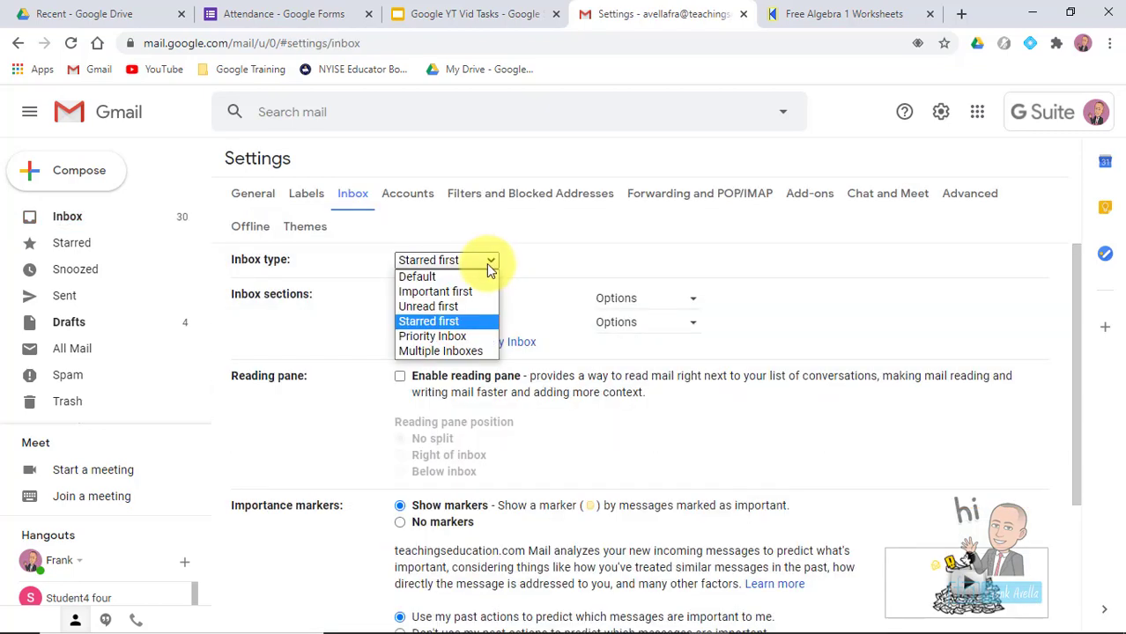
- Set the inbox type to Unread first and save the changes
left_click(461, 307)
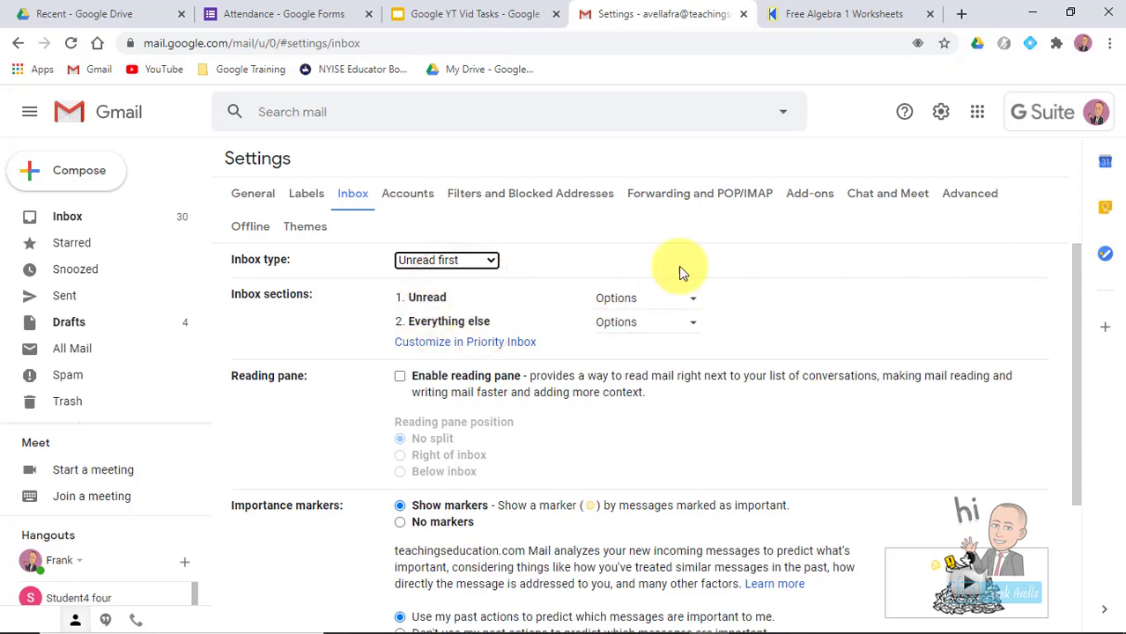
left_click_drag(1074, 280, 1093, 578)
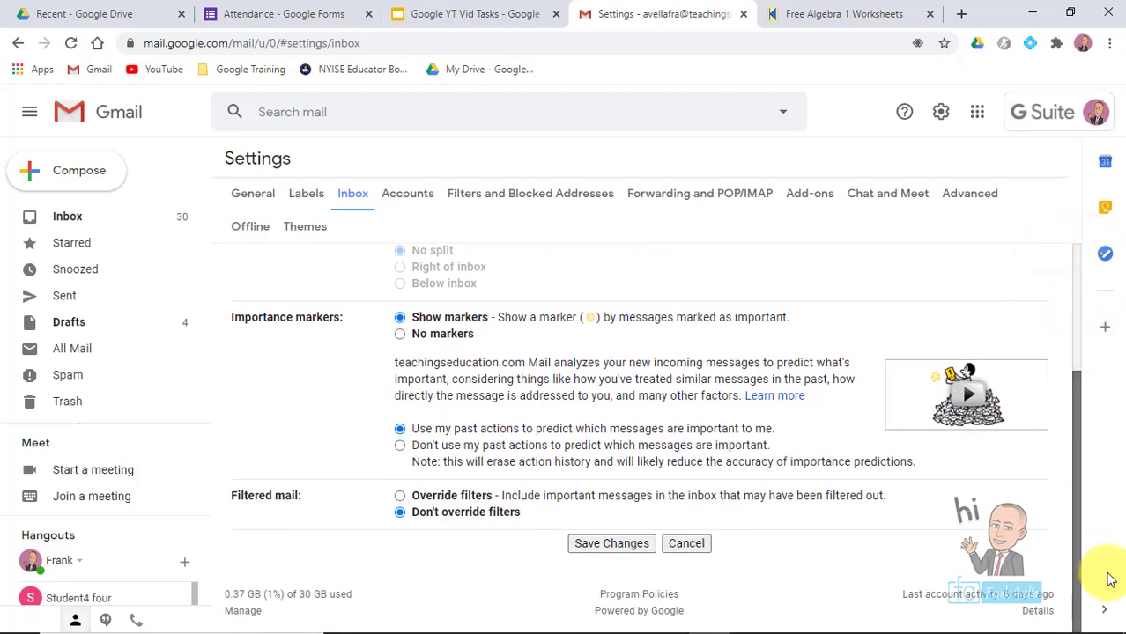
left_click(611, 543)
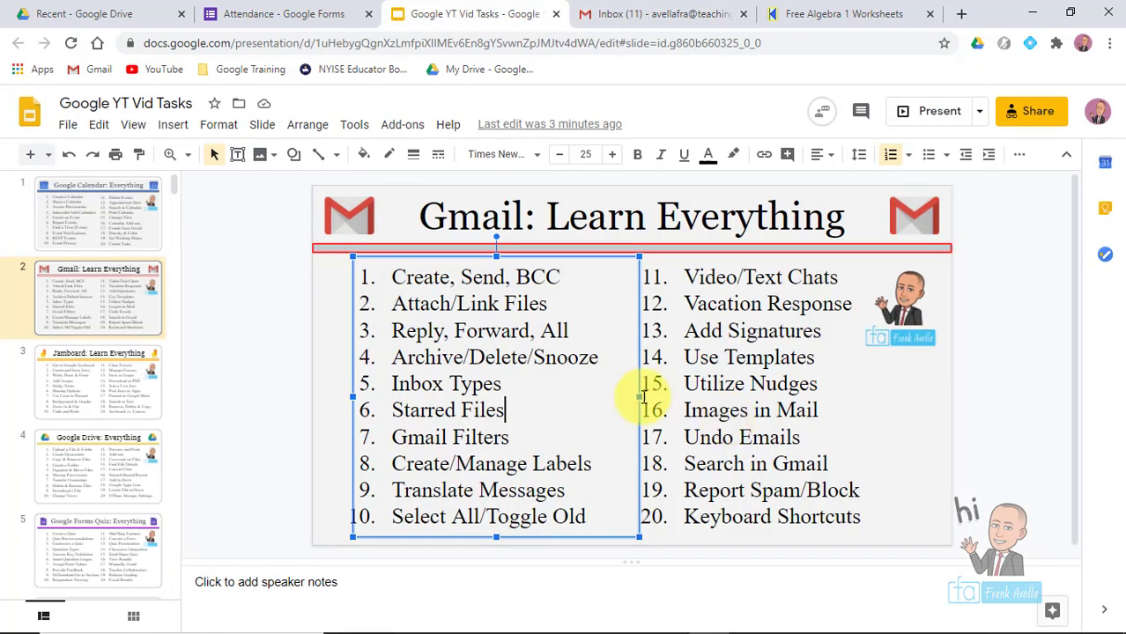
- Change item 6 in the topics list on the Gmail slide to "Starred Email"
left_click(434, 385)
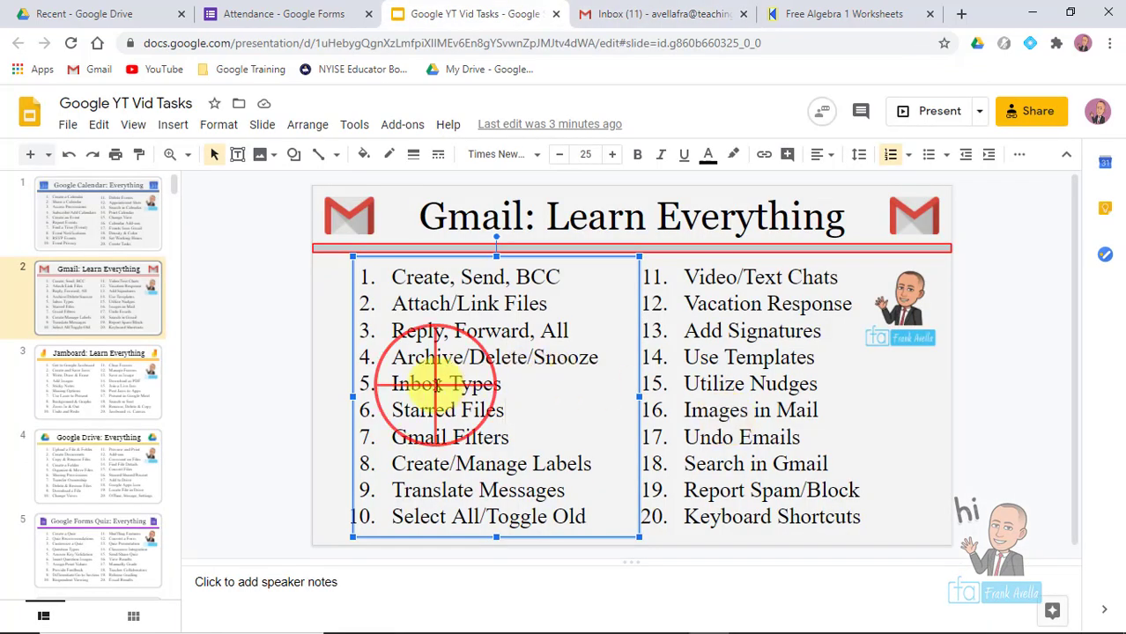
double_click(495, 411)
left_click(393, 405, "shift")
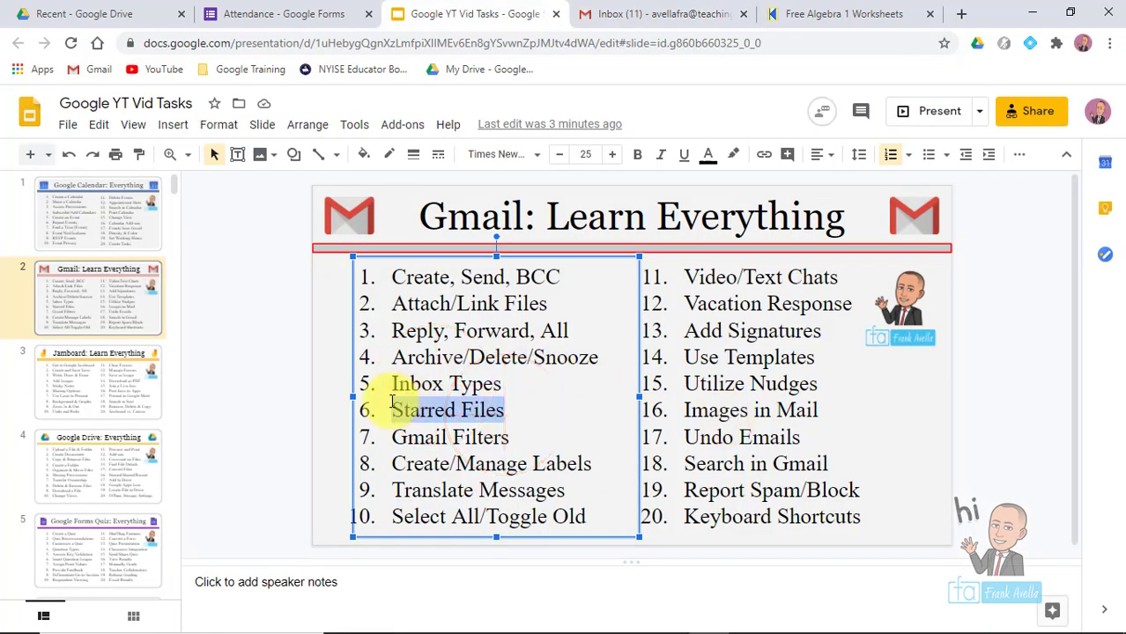
left_click(520, 416)
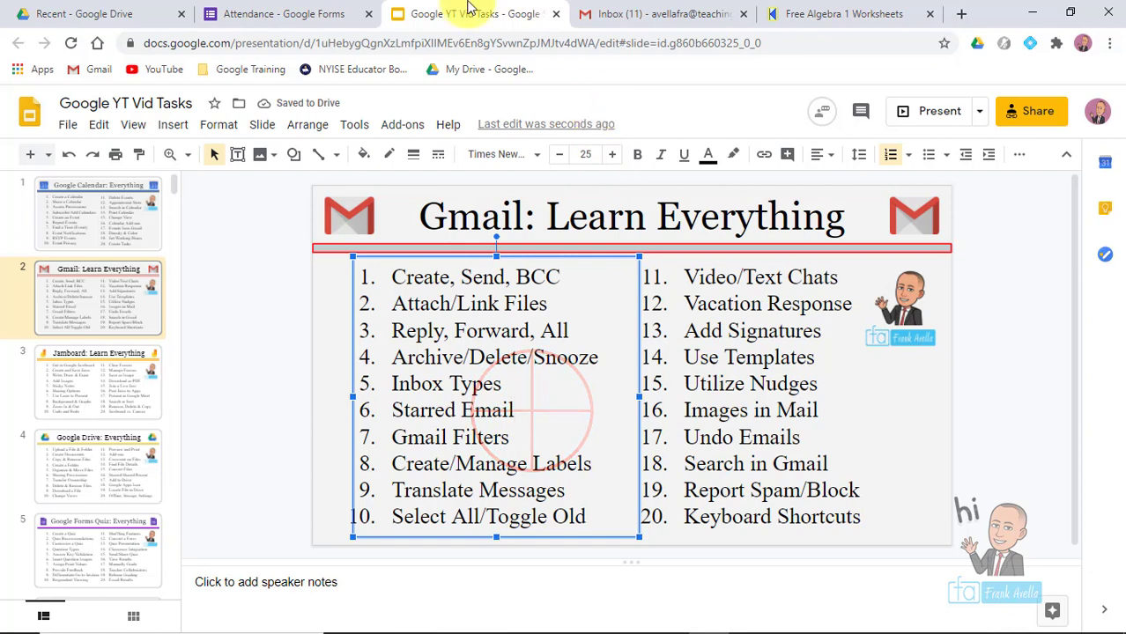
- Switch to Gmail and review the messages in the inbox's Starred section
left_click(655, 9)
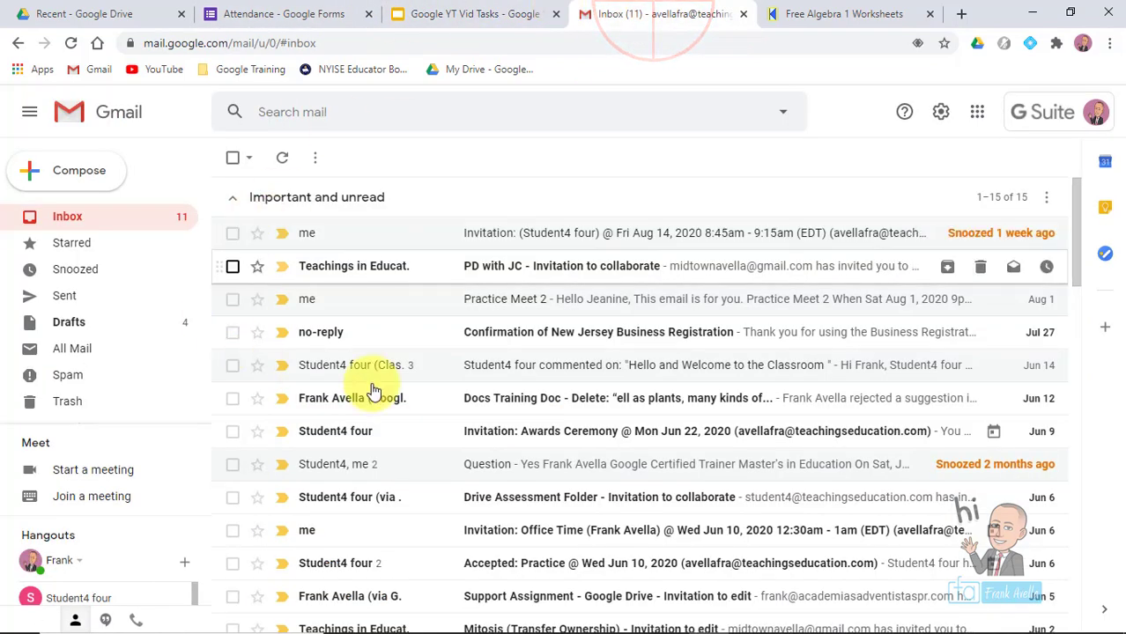
left_click_drag(1070, 201, 1072, 216)
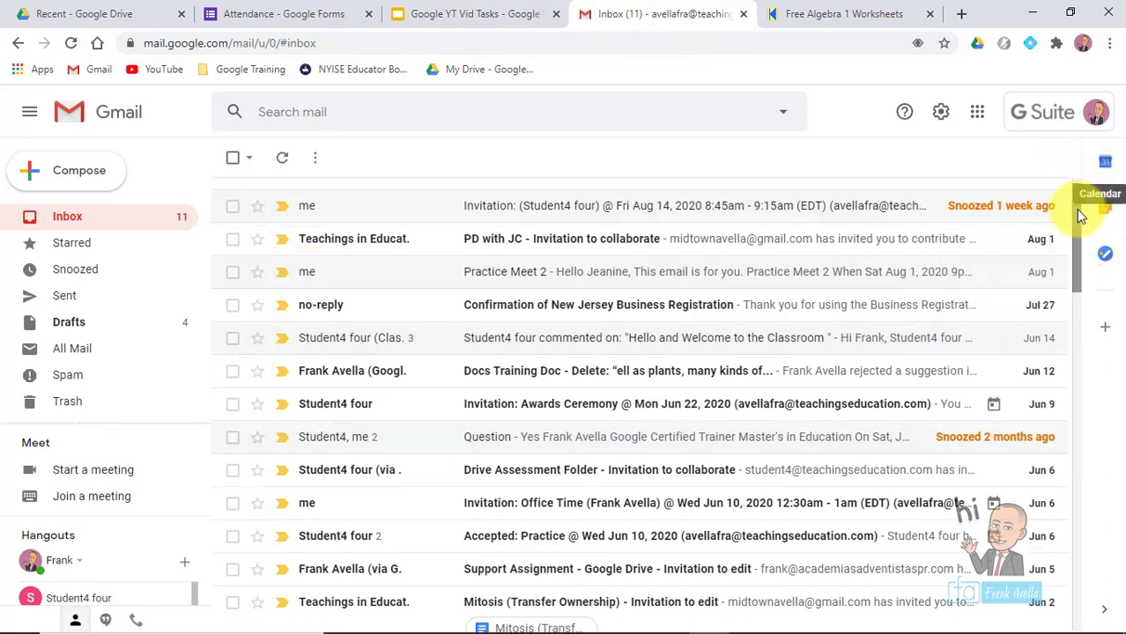
left_click_drag(1076, 207, 1083, 375)
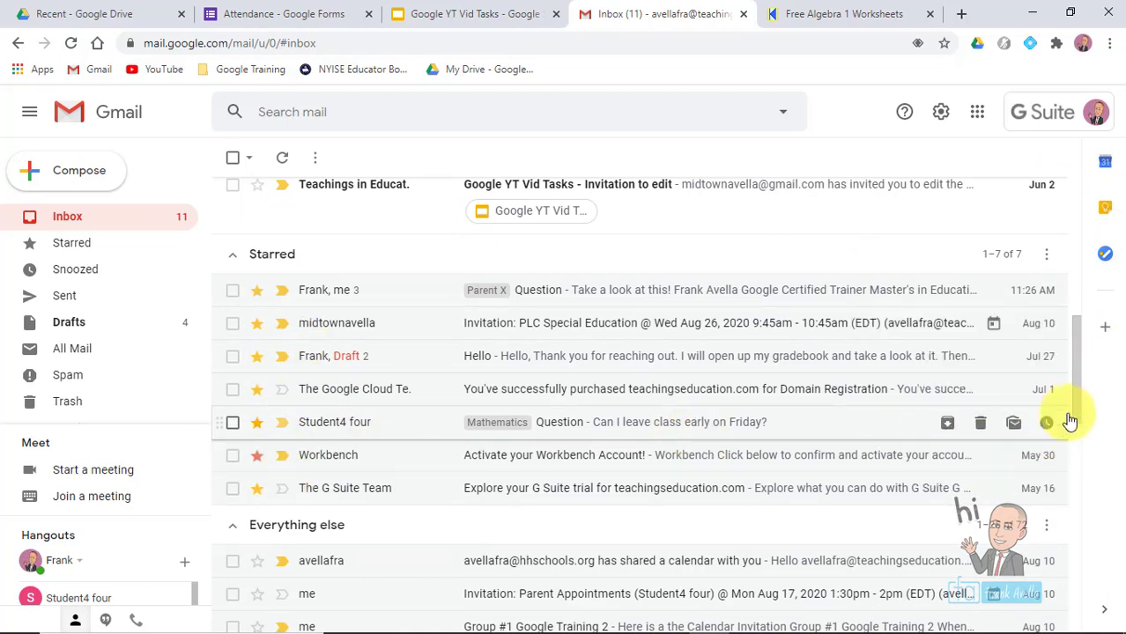
left_click_drag(1074, 407, 1057, 250)
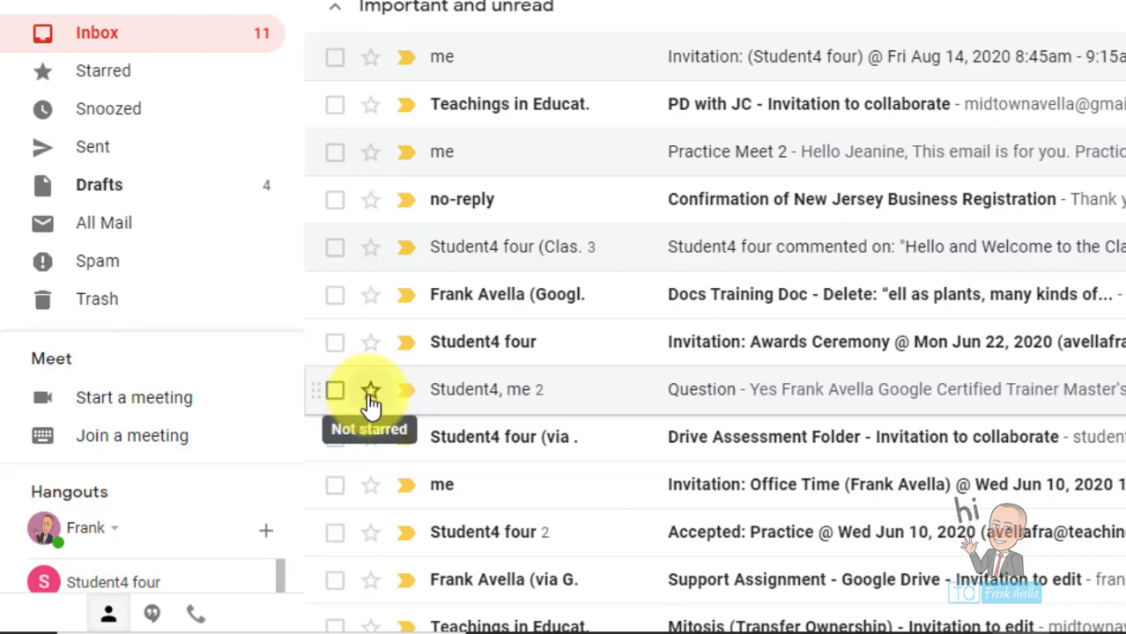
- Cycle the star markers on the snoozed "Question" conversation in the Important and unread section, ending on the yellow star
left_click(370, 393)
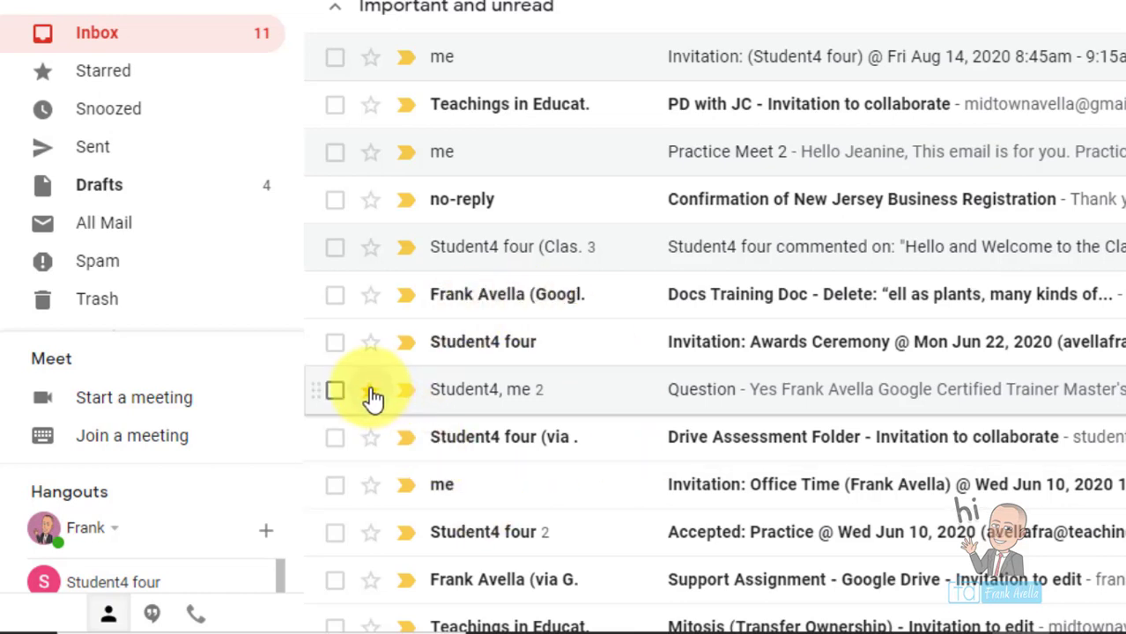
left_click(370, 392)
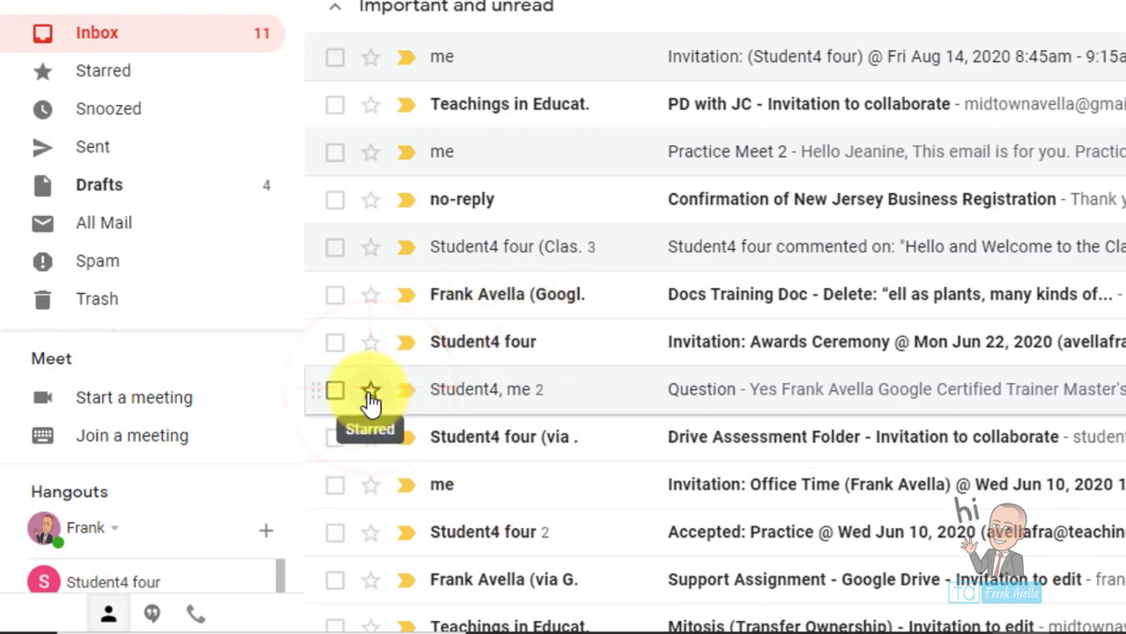
left_click(370, 393)
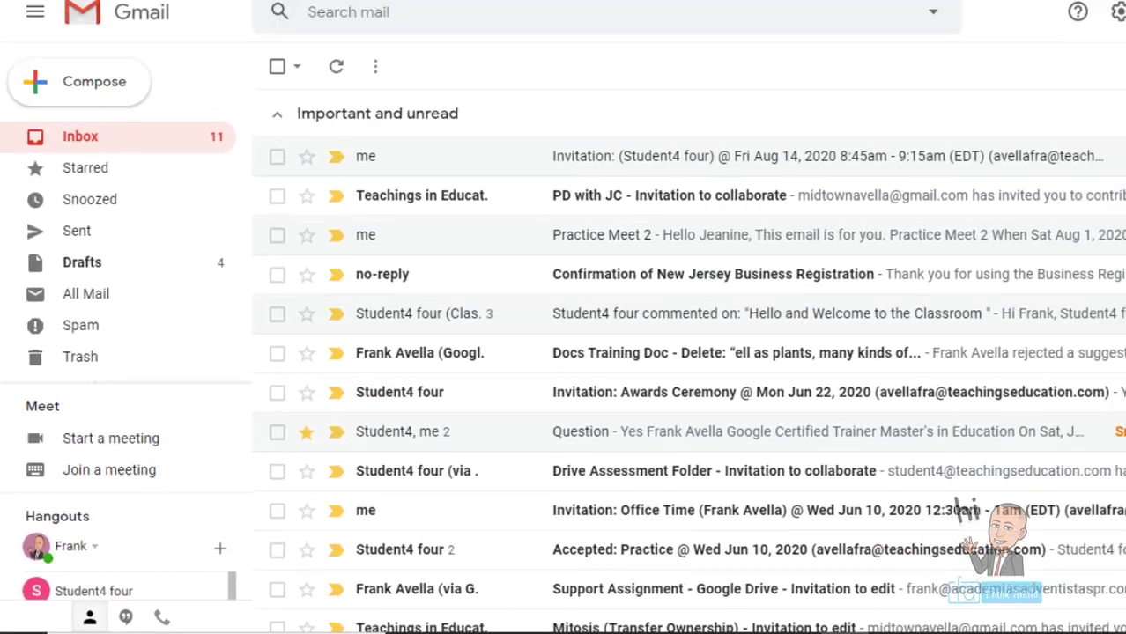
- Check the Starred list for the "Question" conversation and return to the inbox
left_click_drag(1076, 253, 1075, 274)
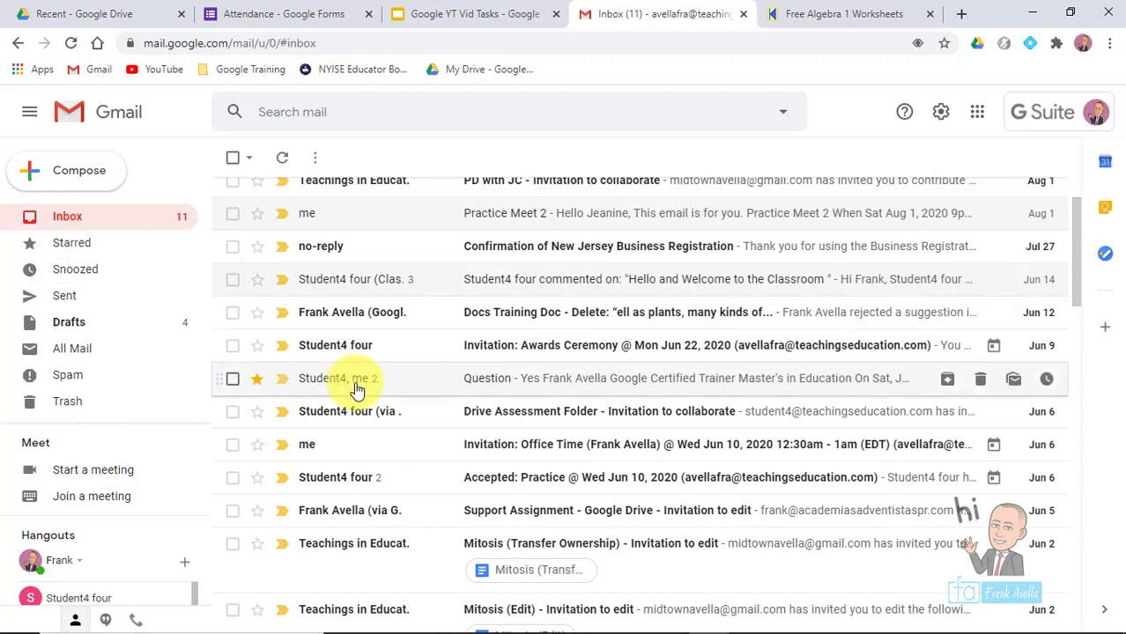
left_click(86, 251)
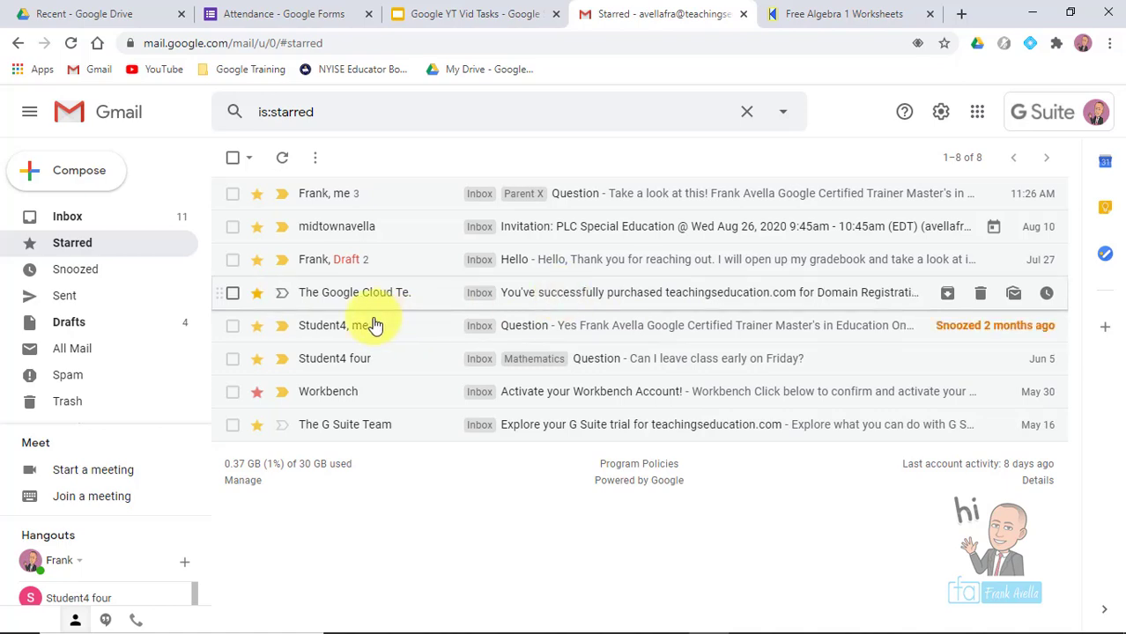
left_click(71, 217)
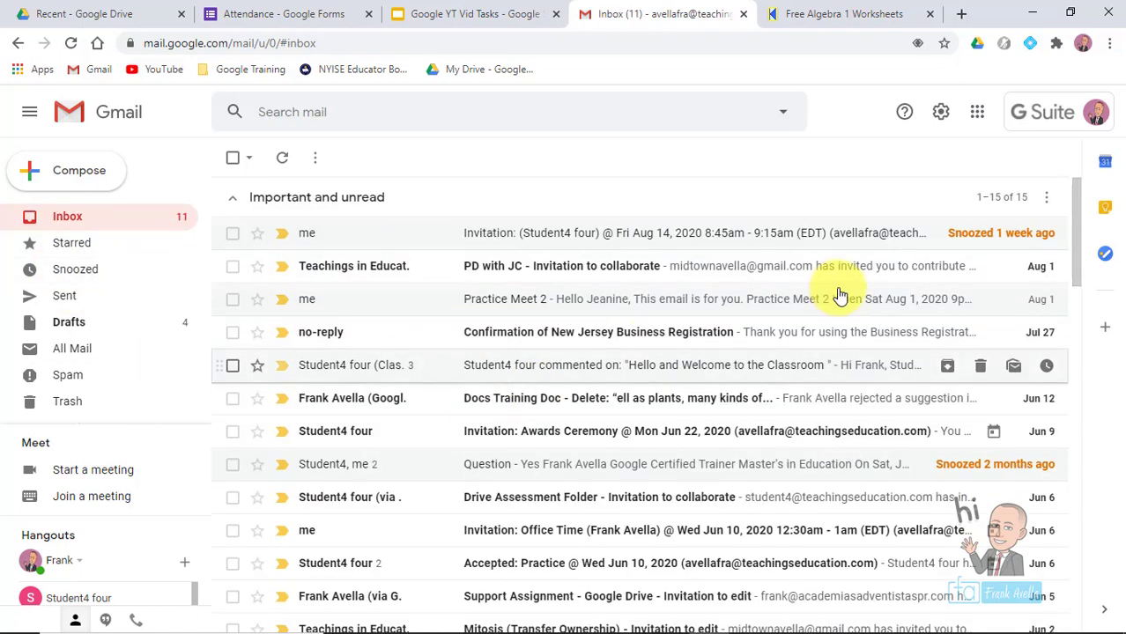
- In the general settings, remove the purple question mark and the red star from the stars in use
left_click(943, 114)
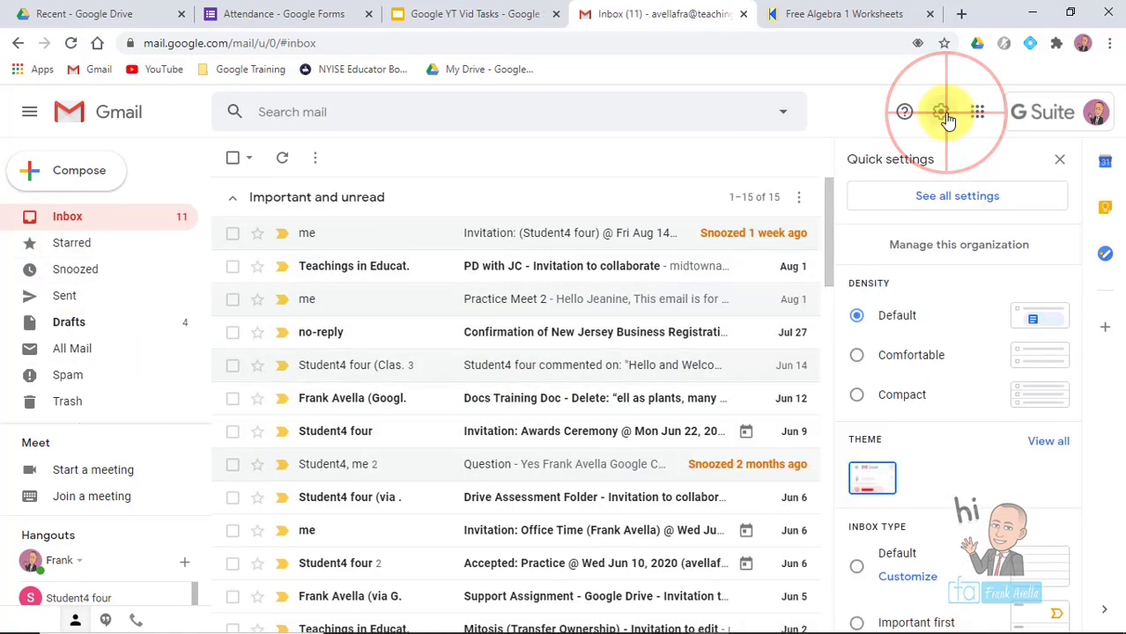
left_click(954, 199)
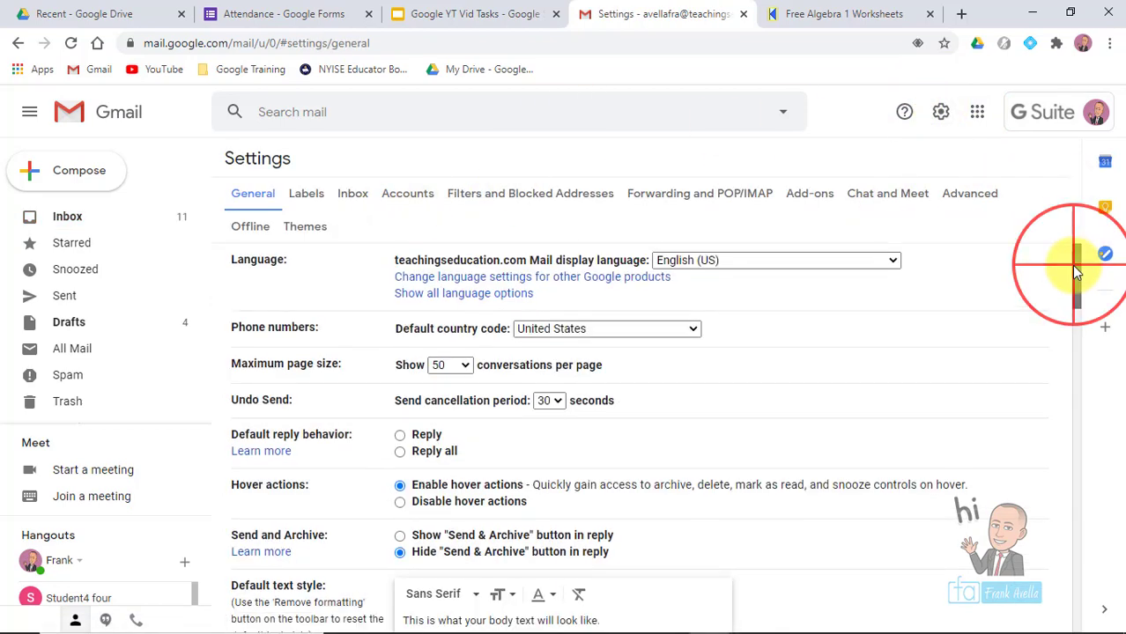
left_click_drag(1073, 266, 1076, 446)
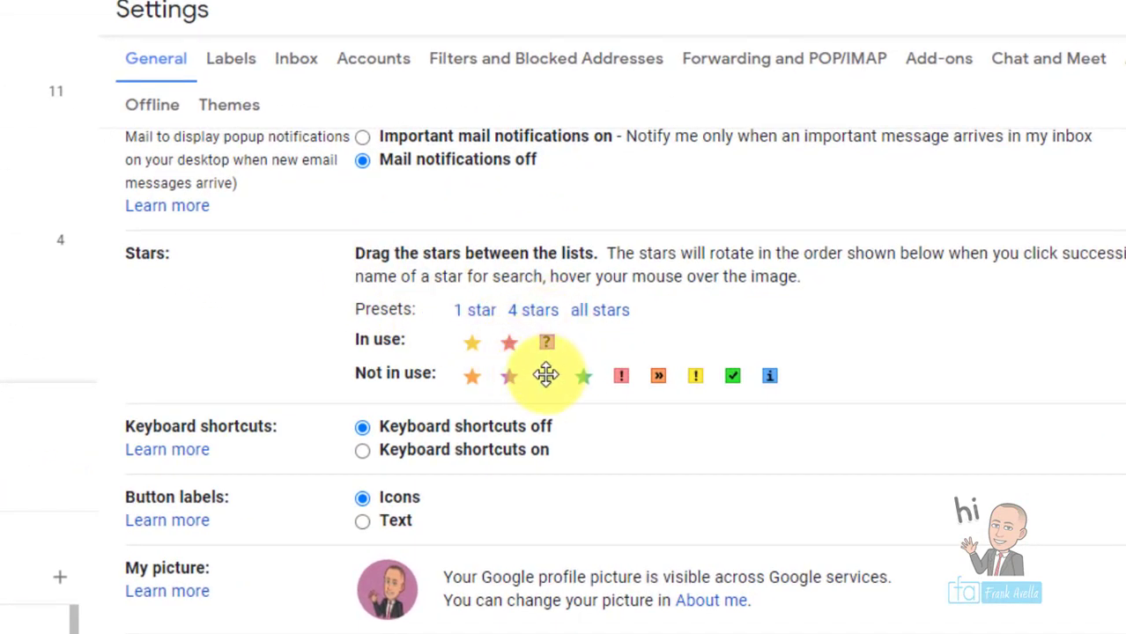
left_click_drag(545, 375, 620, 377)
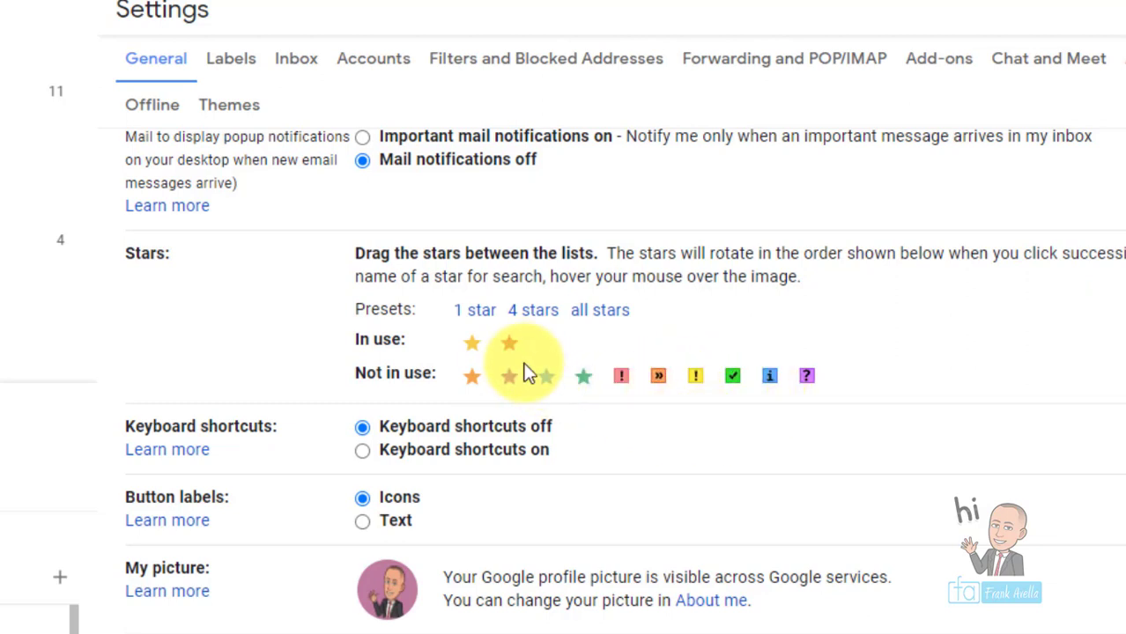
left_click_drag(512, 347, 539, 376)
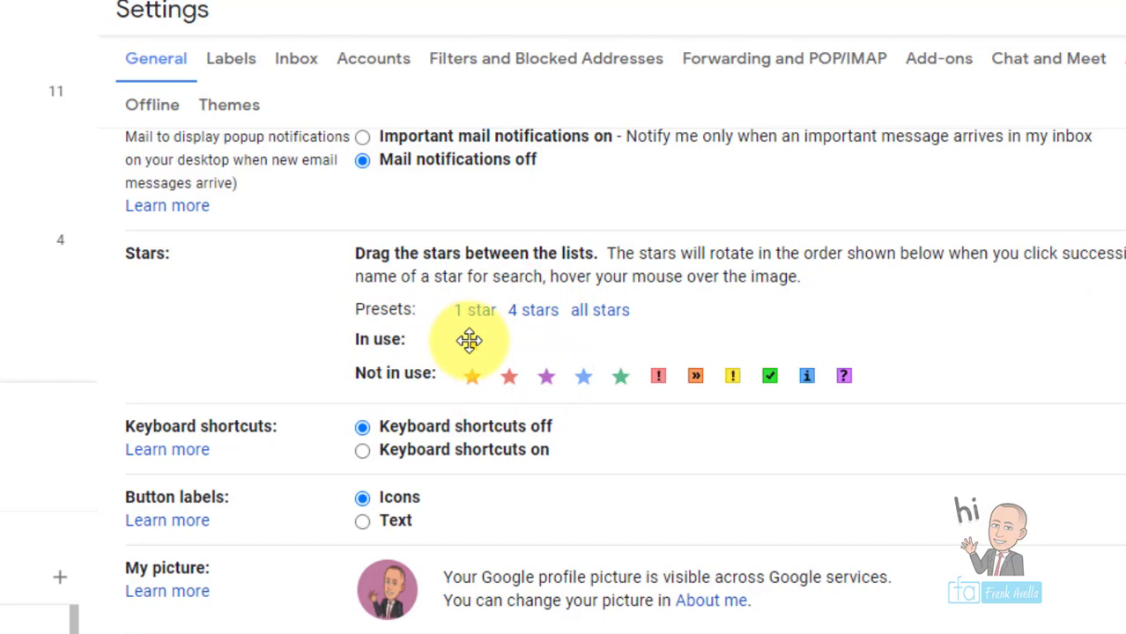
- Add the green check, yellow exclamation mark, purple question mark, purple star and orange guillemet to the stars in use and save the changes
left_click_drag(768, 374, 509, 342)
left_click_drag(809, 370, 546, 342)
left_click_drag(738, 376, 621, 341)
left_click_drag(655, 379, 657, 366)
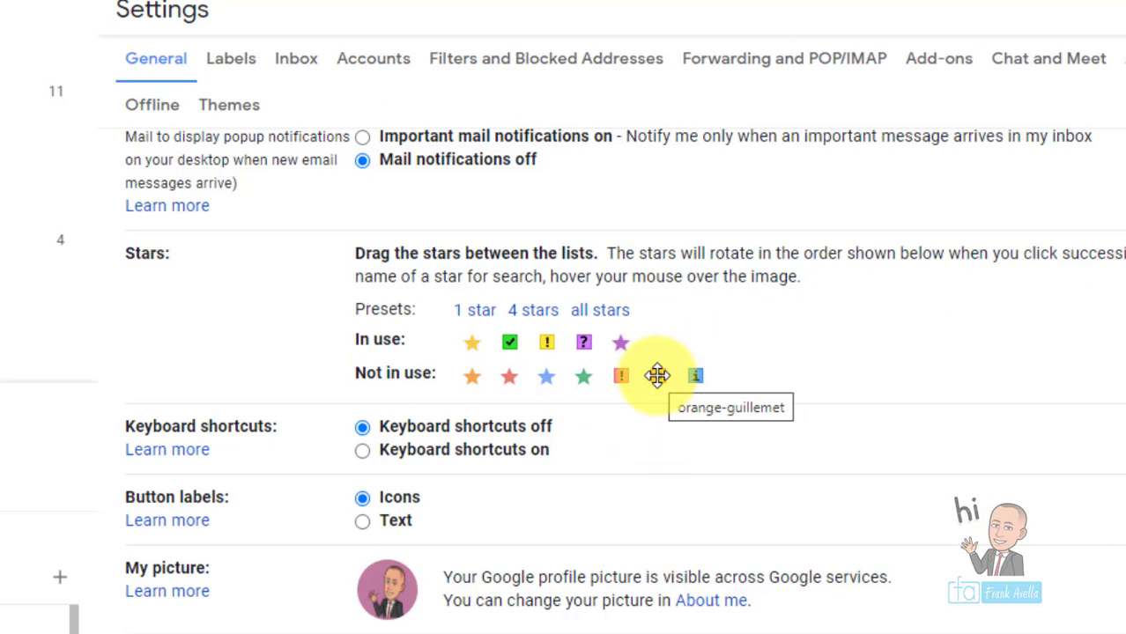
left_click_drag(657, 376, 659, 342)
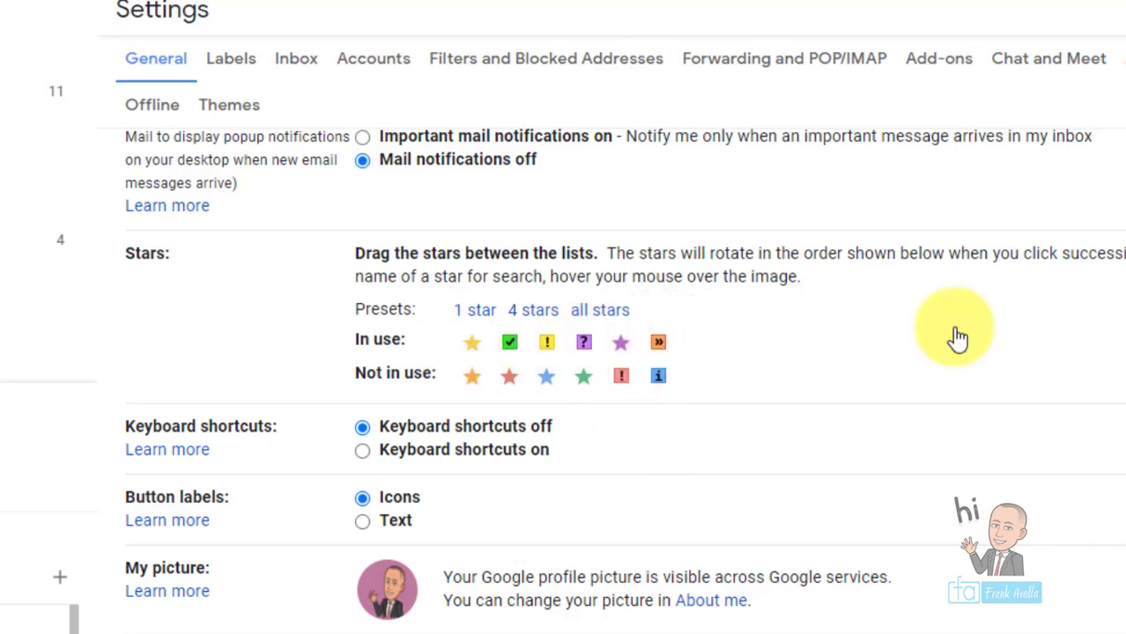
left_click_drag(1075, 456, 1077, 626)
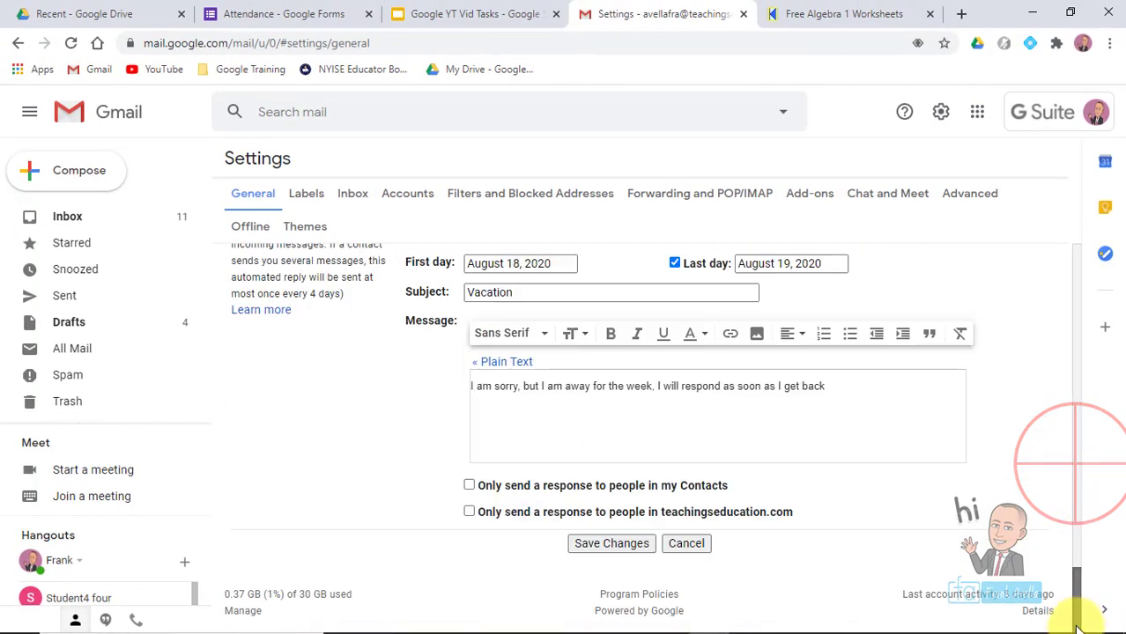
left_click(606, 541)
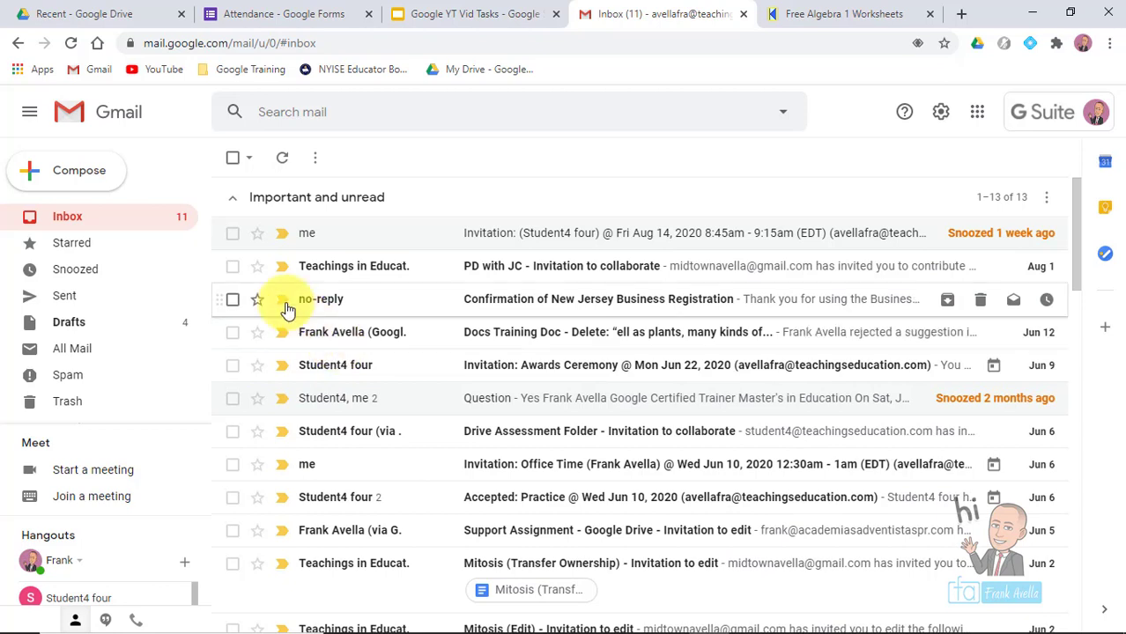
- Cycle the "PD with JC - Invitation to collaborate" message through the enabled star markers and back to not starred
left_click(258, 267)
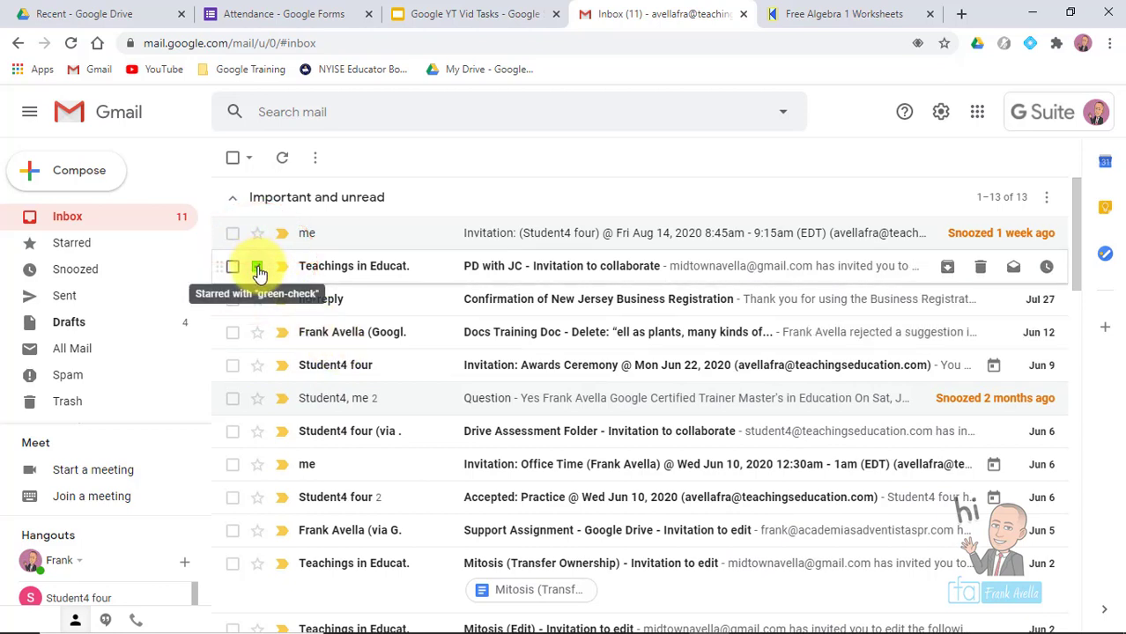
left_click(257, 266)
left_click(257, 267)
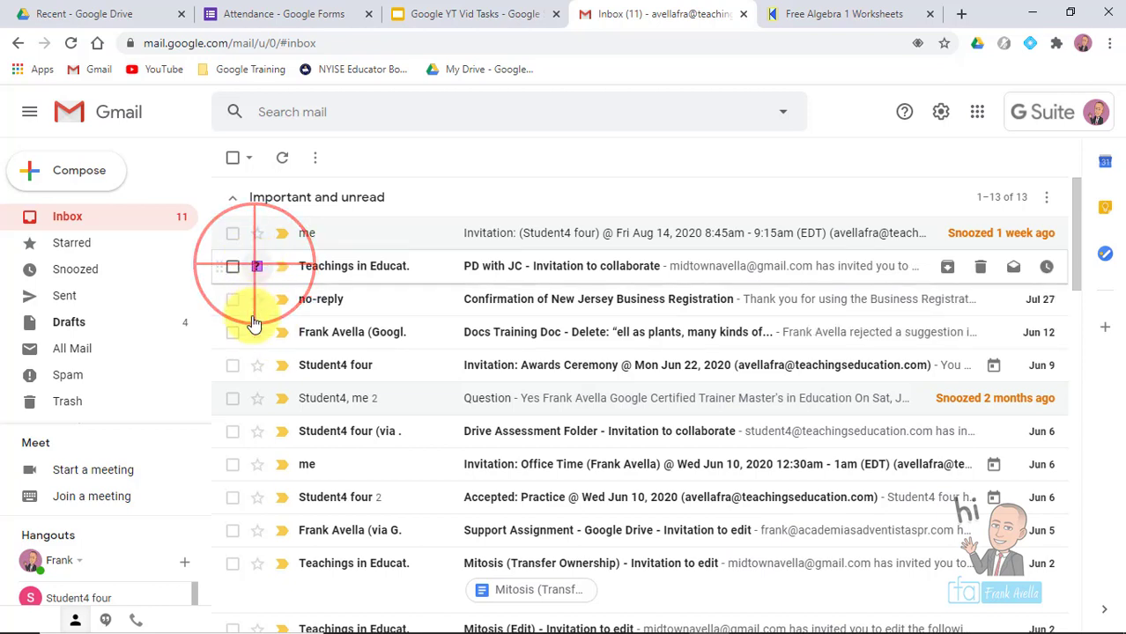
left_click(255, 275)
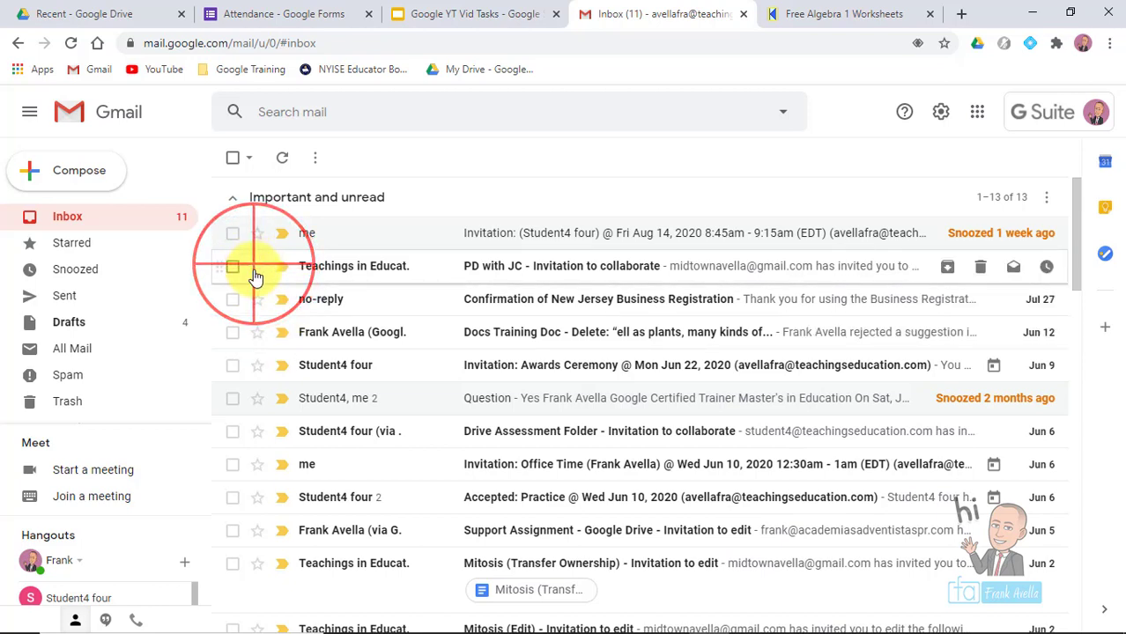
left_click(257, 266)
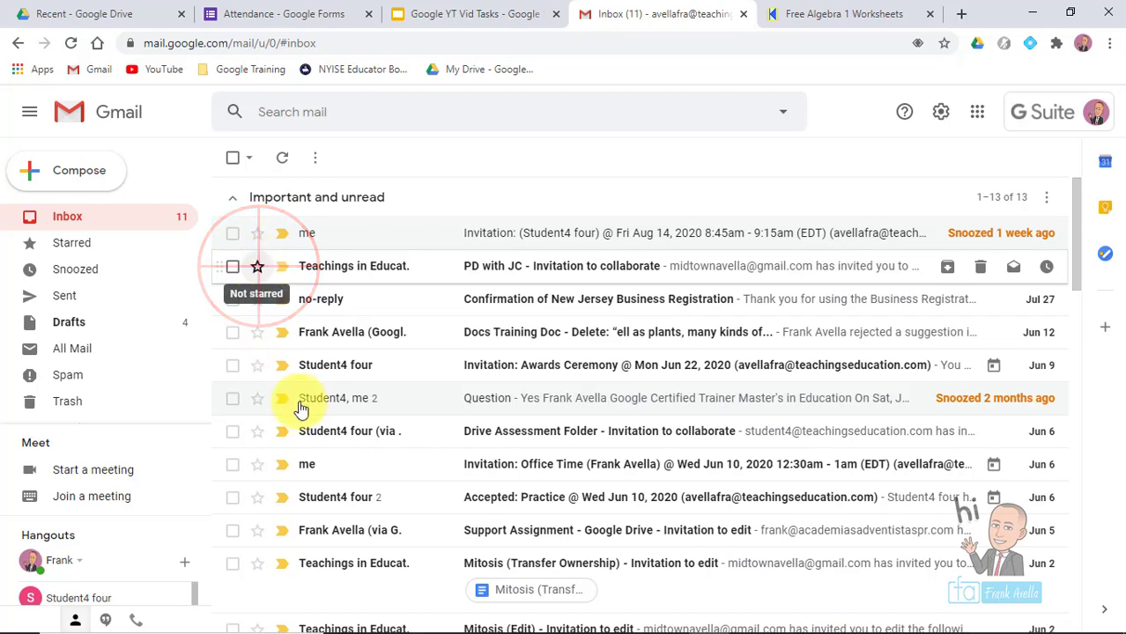
- Switch to the Gmail topics slide and highlight item 7, "Gmail Filters", to point out the topic
left_click(440, 14)
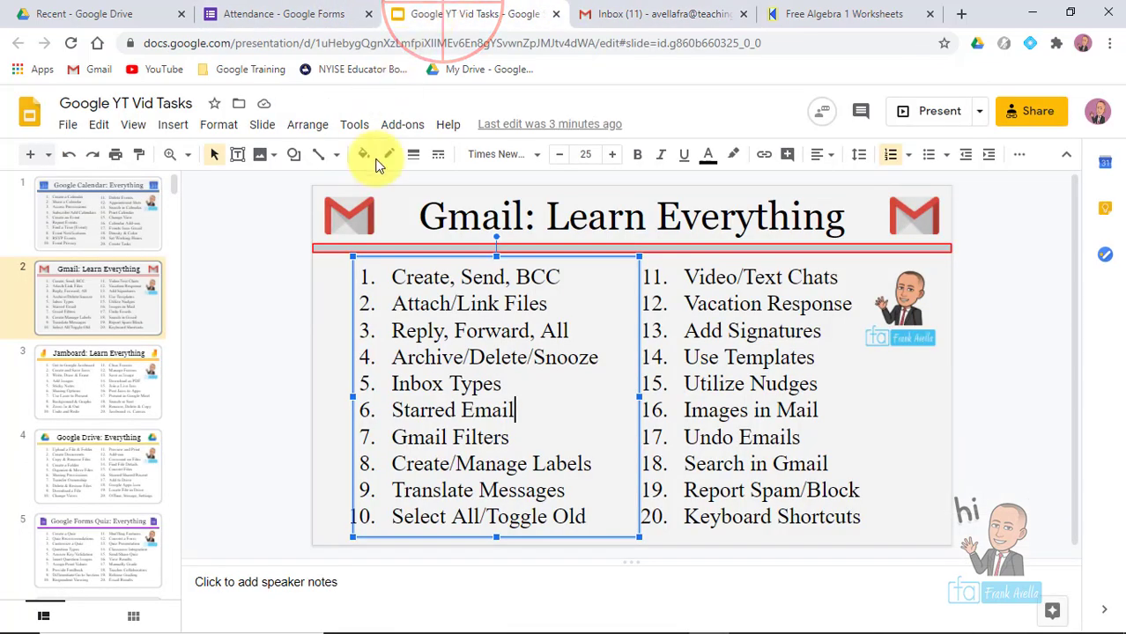
left_click(511, 437)
left_click_drag(511, 437, 411, 437)
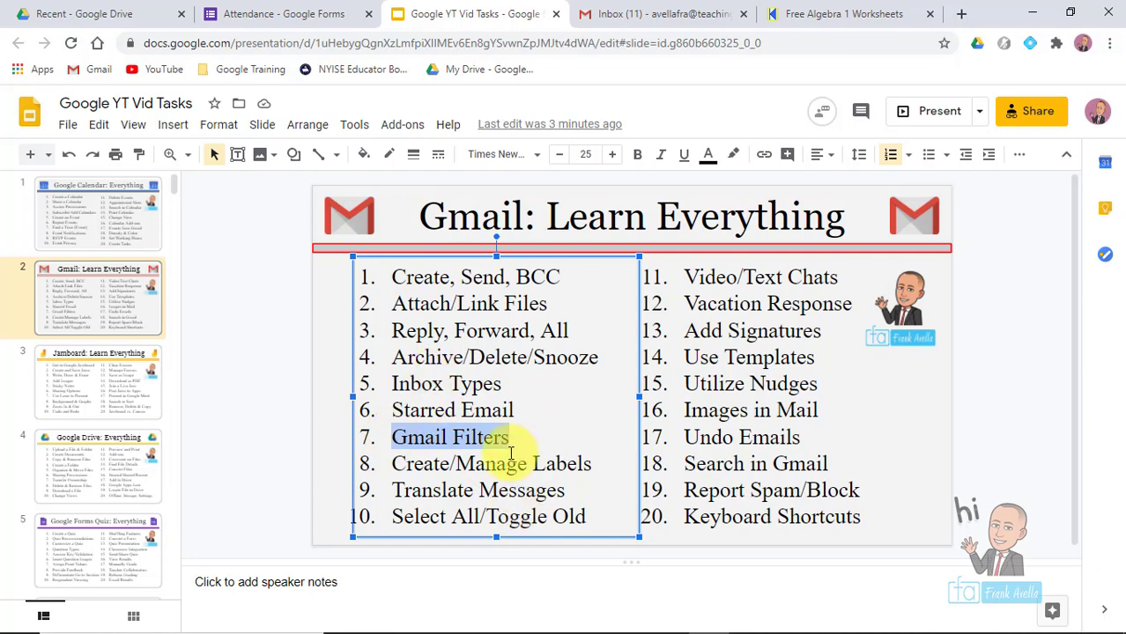
left_click(509, 457)
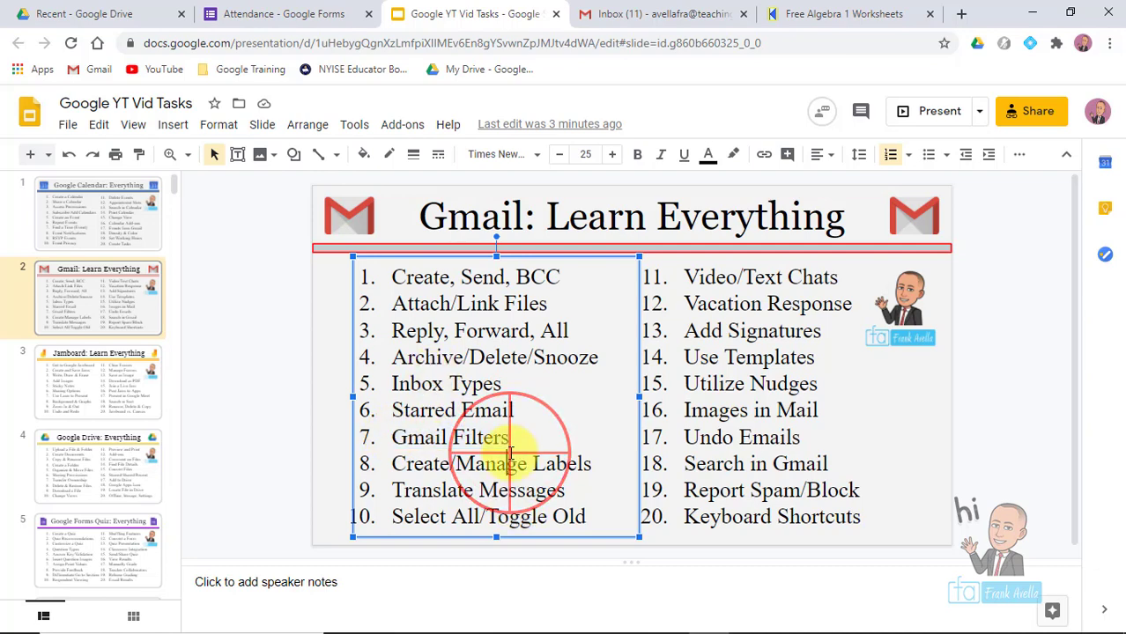
- Return to Gmail and look through the existing labels in the folder list
left_click(662, 14)
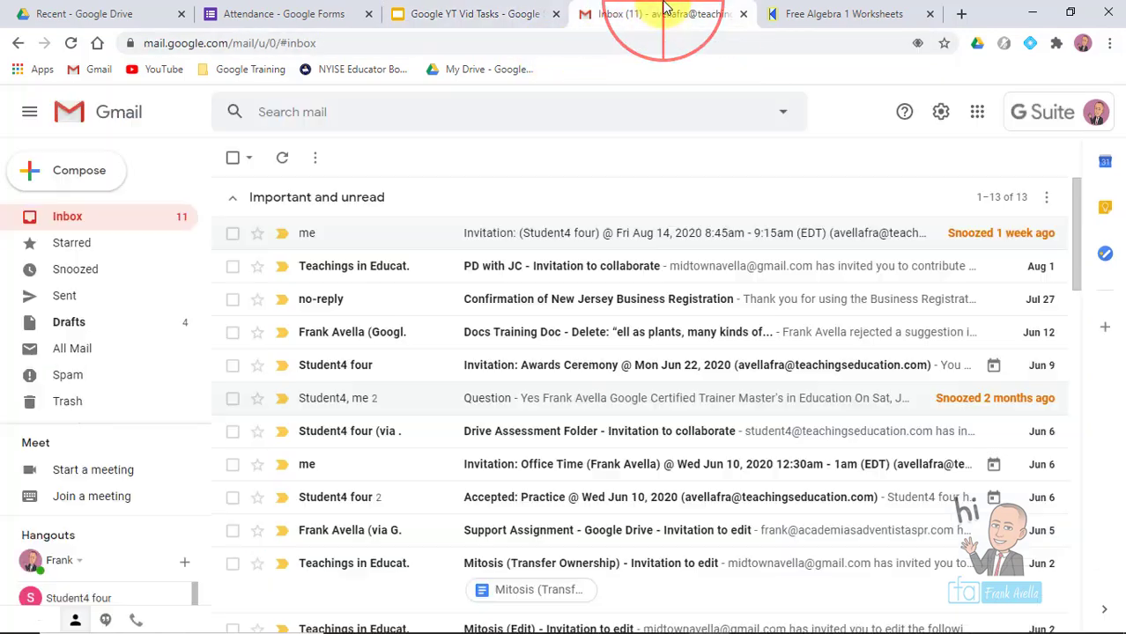
left_click_drag(206, 221, 206, 339)
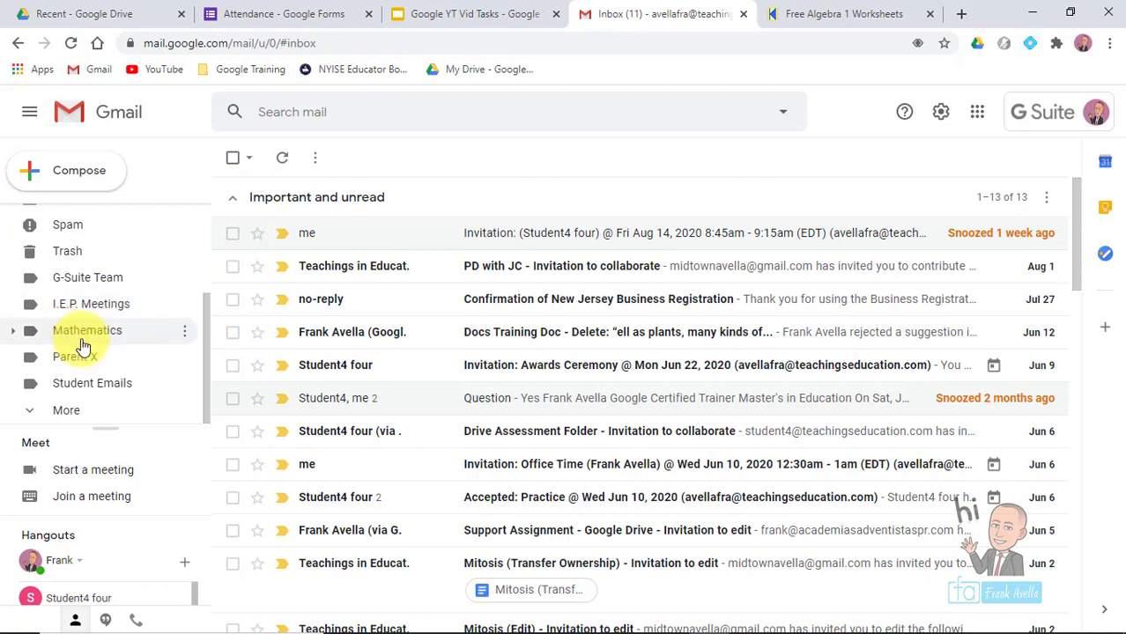
left_click(204, 410)
left_click_drag(203, 410, 156, 272)
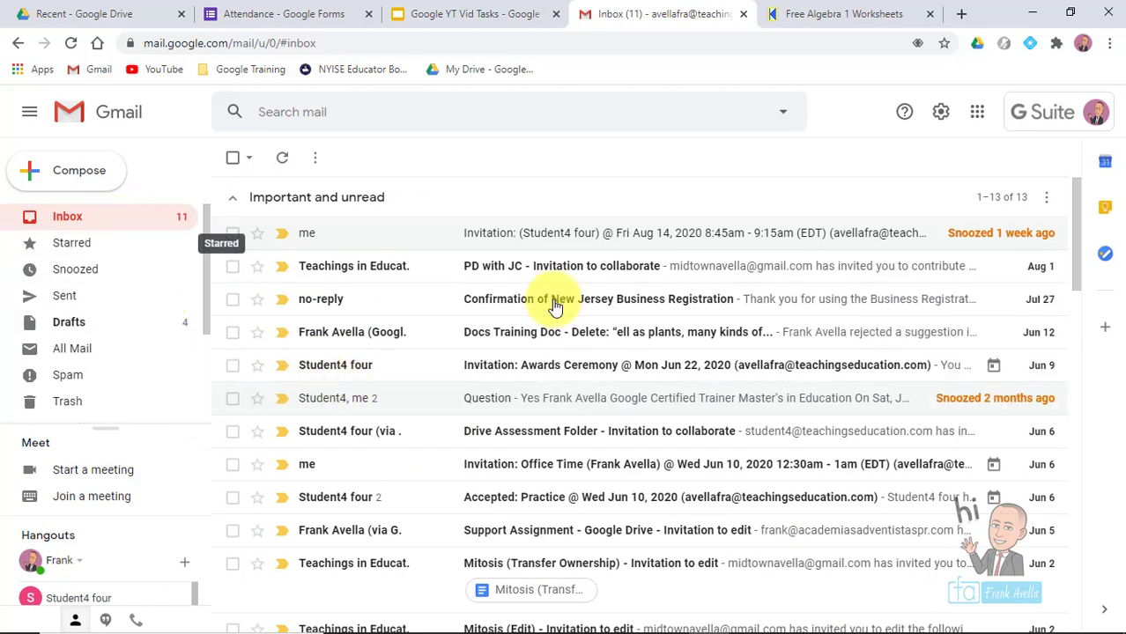
- Open the Filters and Blocked Addresses settings to review the existing filters
left_click(942, 117)
left_click(921, 201)
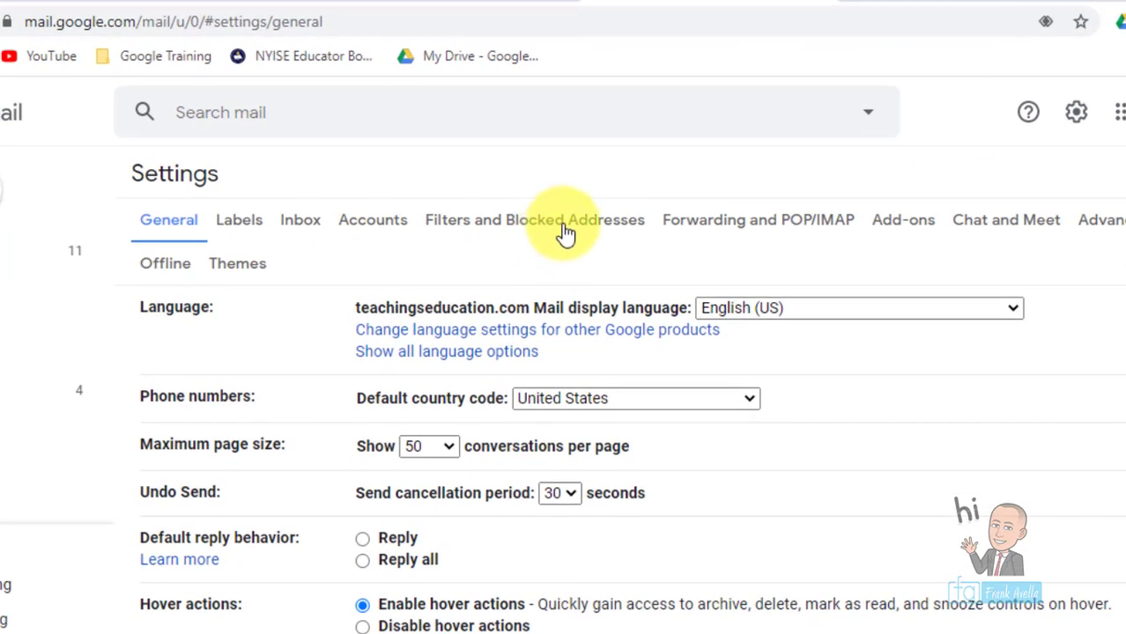
left_click(564, 231)
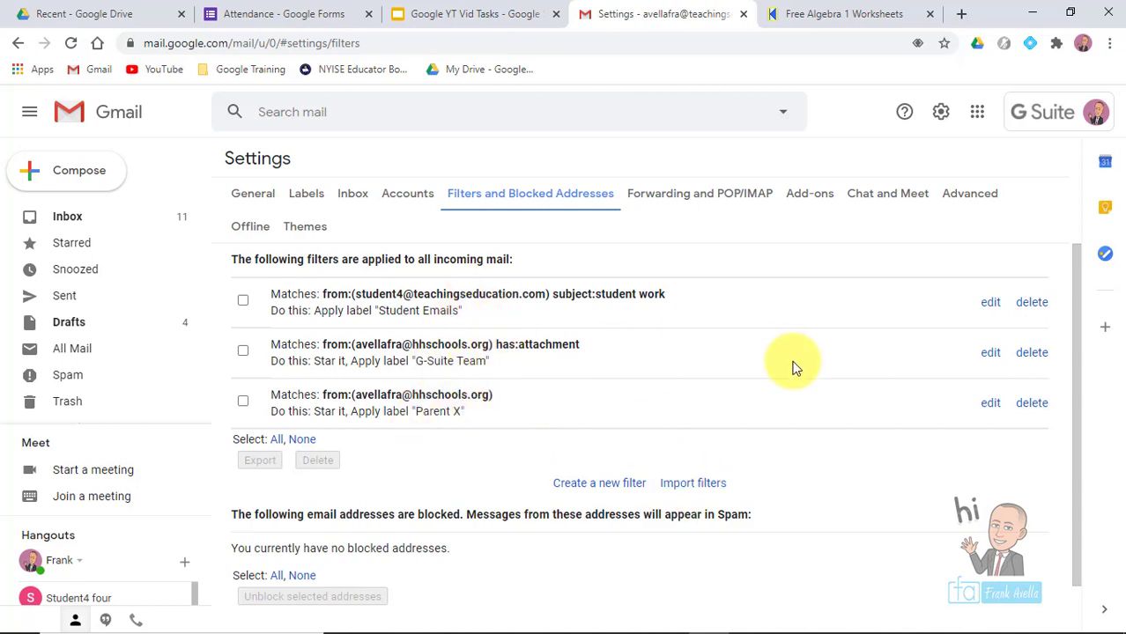
- Start a new filter for mail from the school contact's e-mail address with the subject "School", and set it to star matching messages
left_click(614, 493)
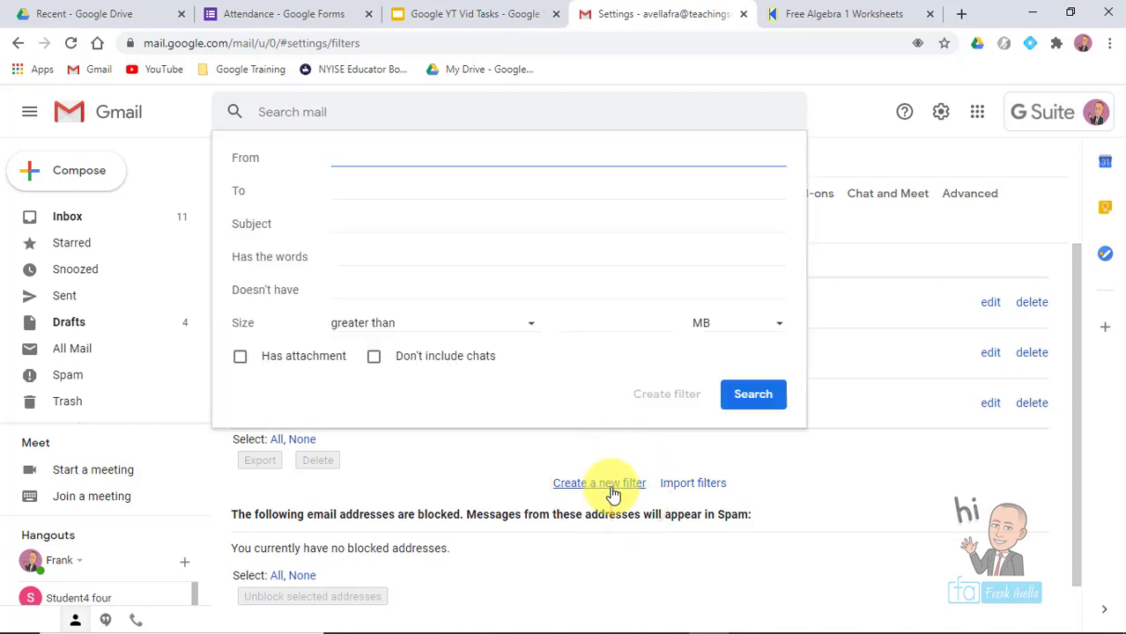
left_click(343, 154)
type("ave")
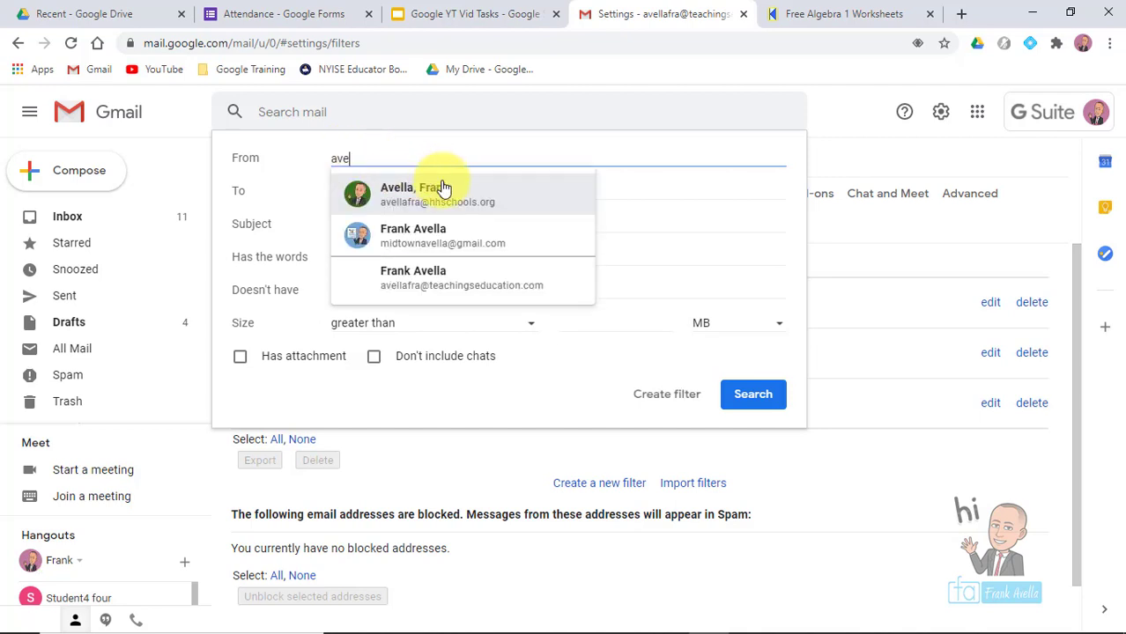
left_click(440, 186)
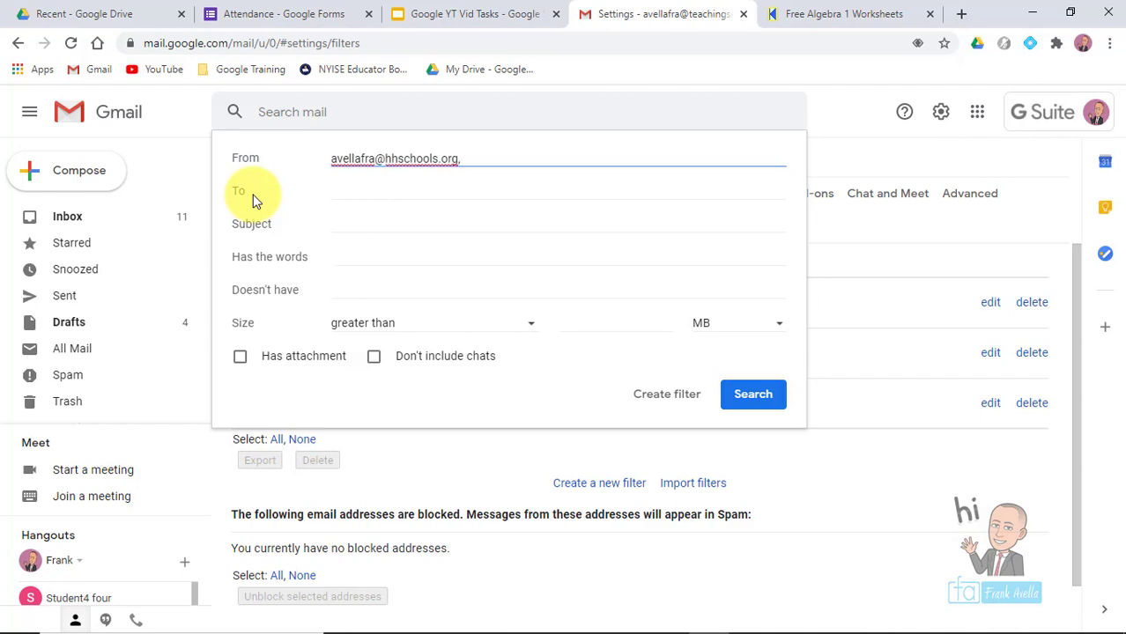
left_click(347, 226)
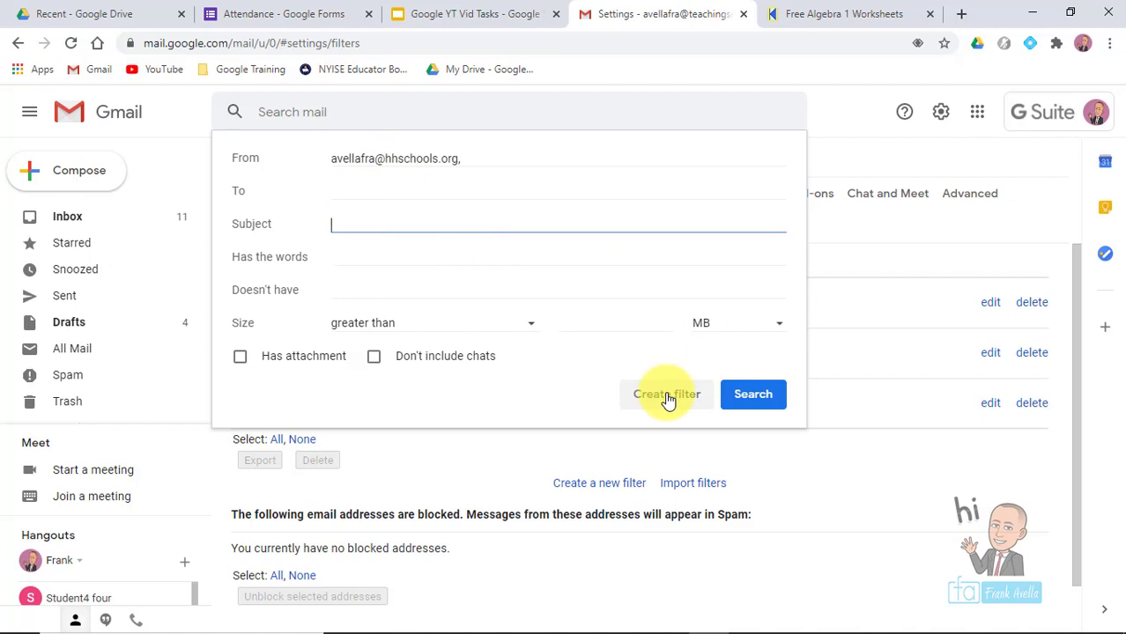
left_click(400, 222)
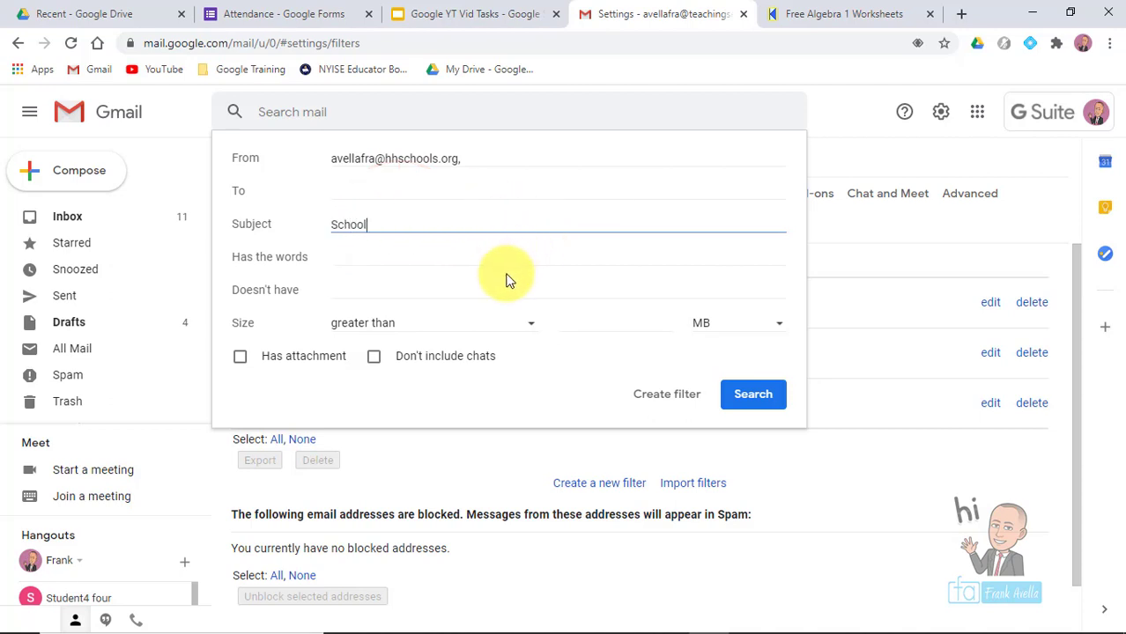
left_click(661, 396)
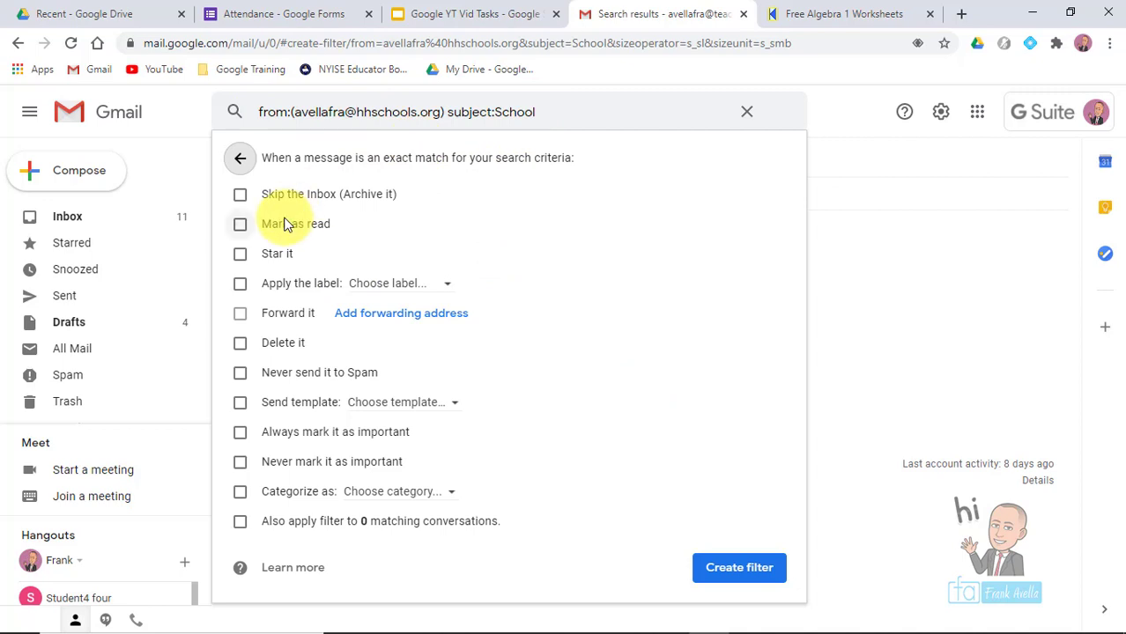
left_click(240, 255)
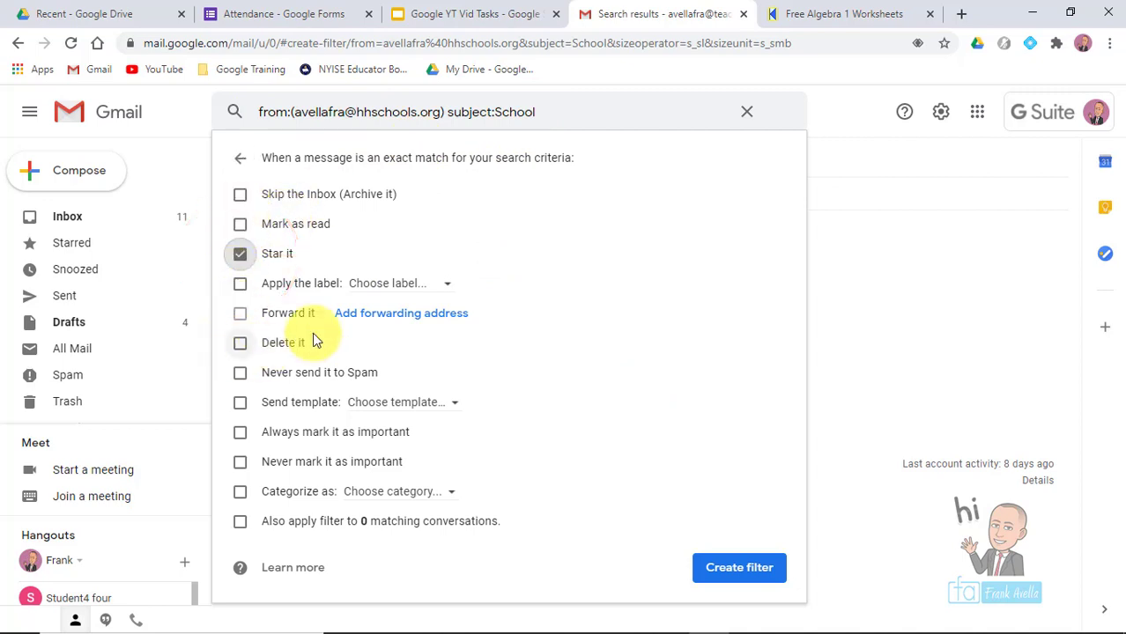
left_click(437, 283)
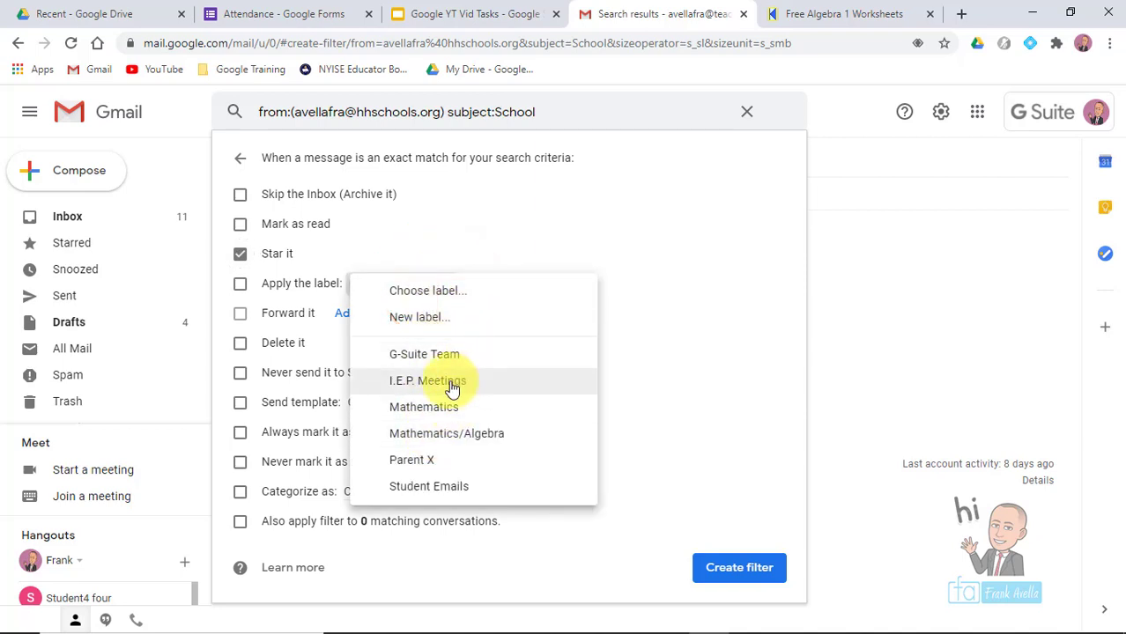
left_click(449, 382)
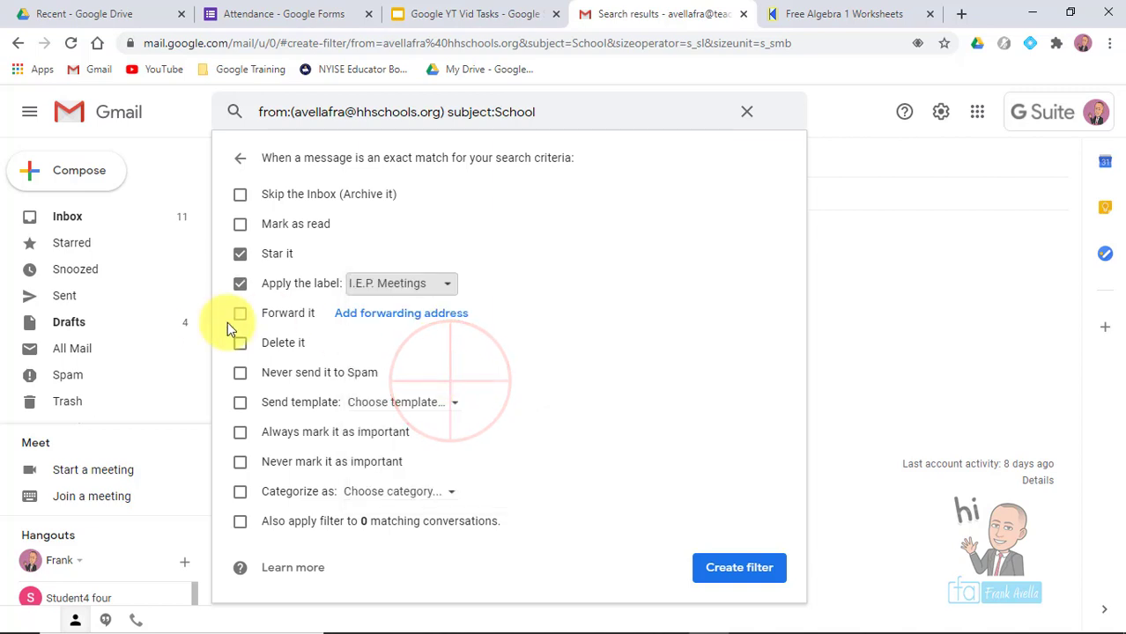
left_click(448, 283)
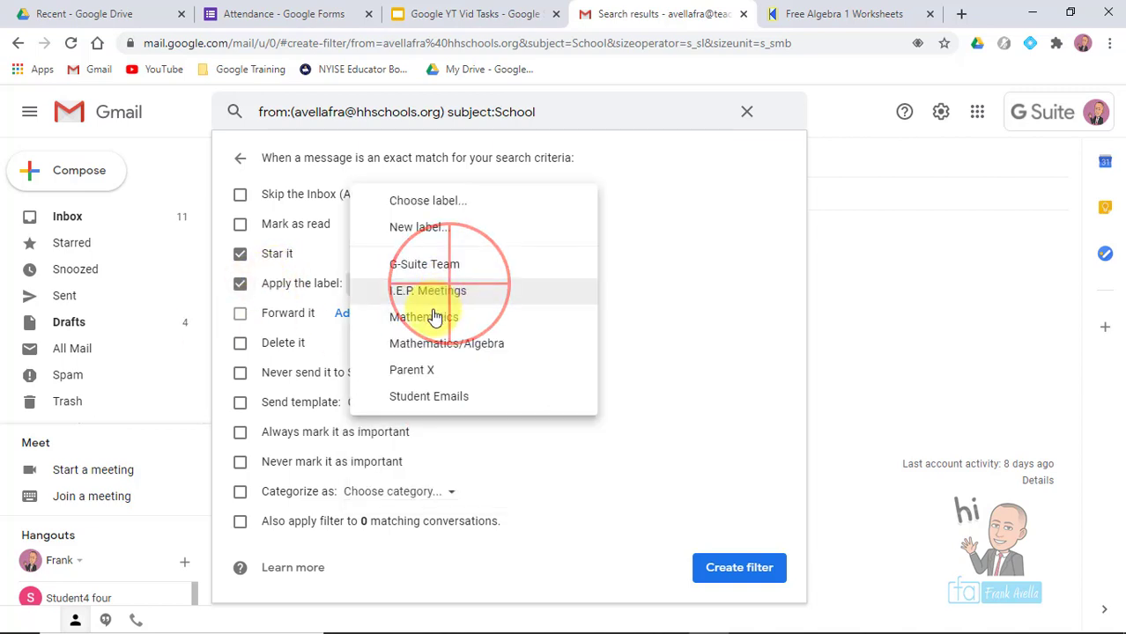
left_click(240, 285)
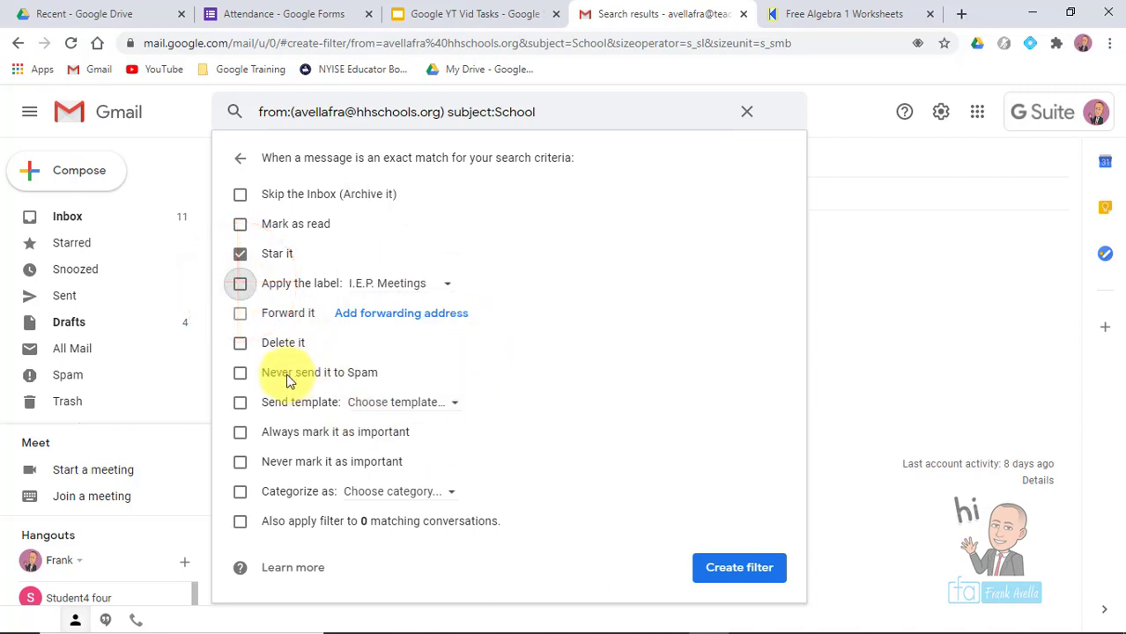
left_click(240, 345)
left_click(241, 346)
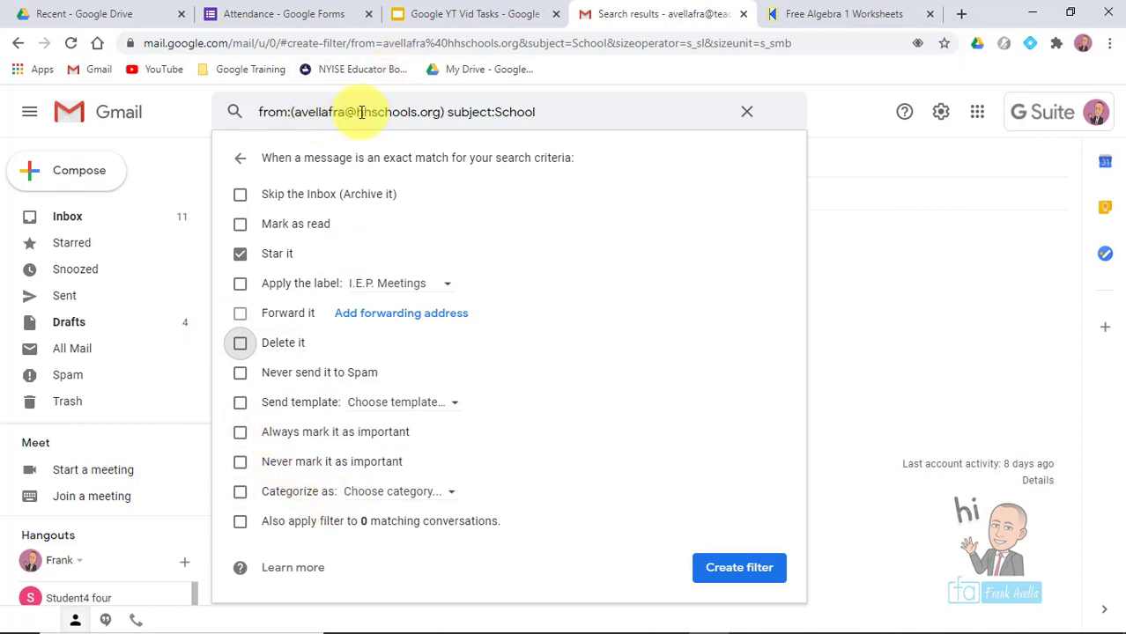
- Set the filter to always mark matching messages as important and create it
left_click(240, 432)
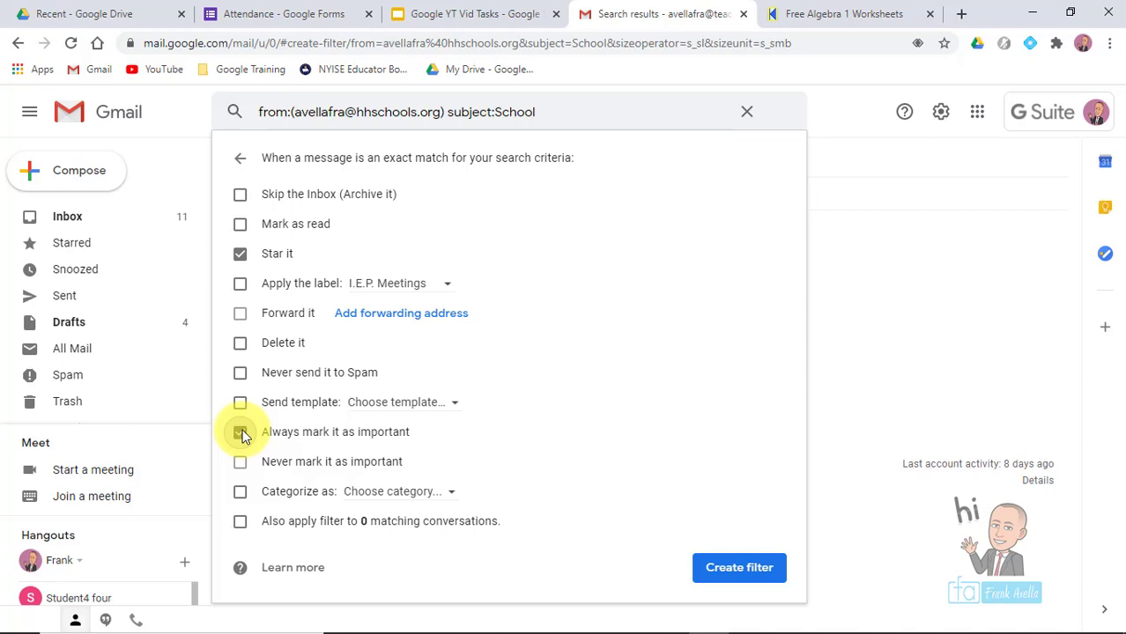
left_click(712, 571)
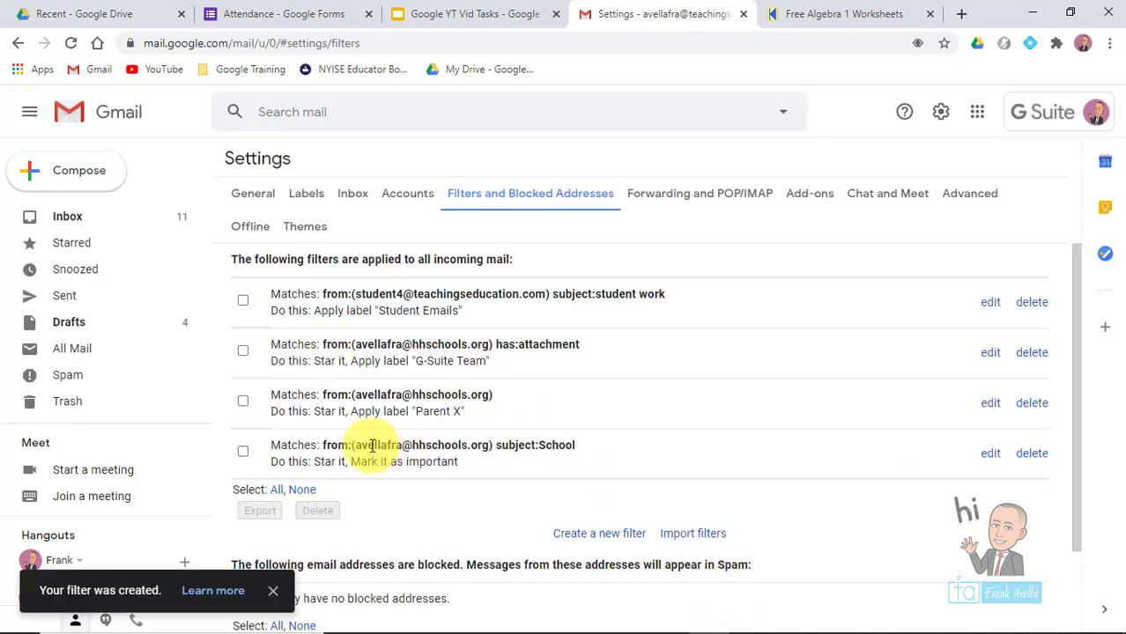
- Review the criteria and actions of the "School" subject filter and the "Parent X" label filter, and check the folder list for labels
left_click_drag(267, 445, 447, 427)
left_click(330, 443)
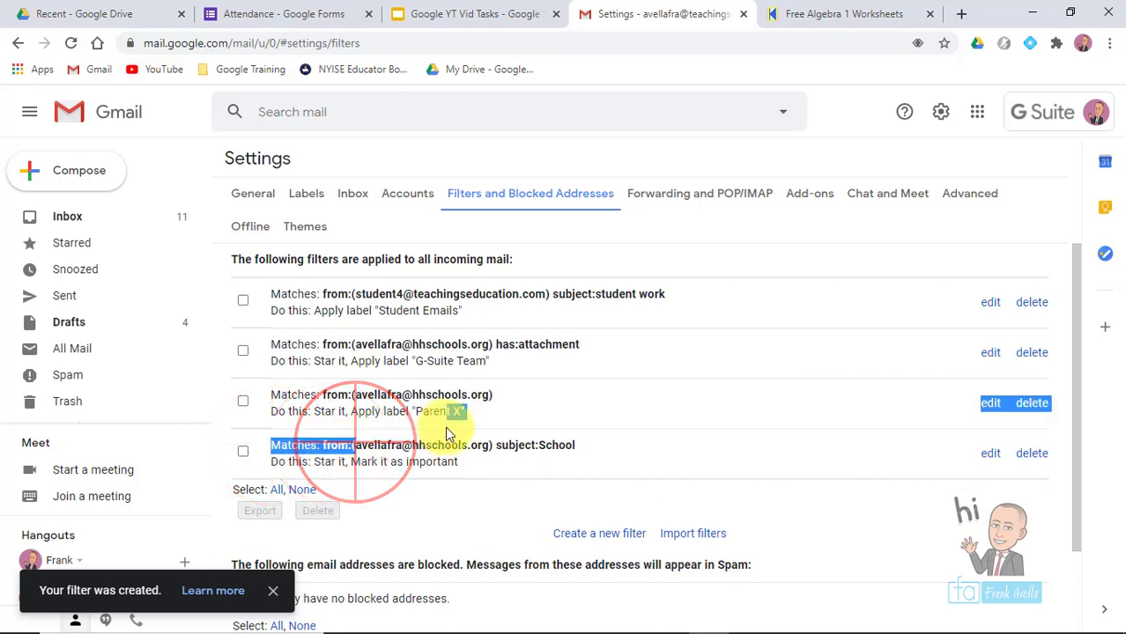
left_click(551, 447)
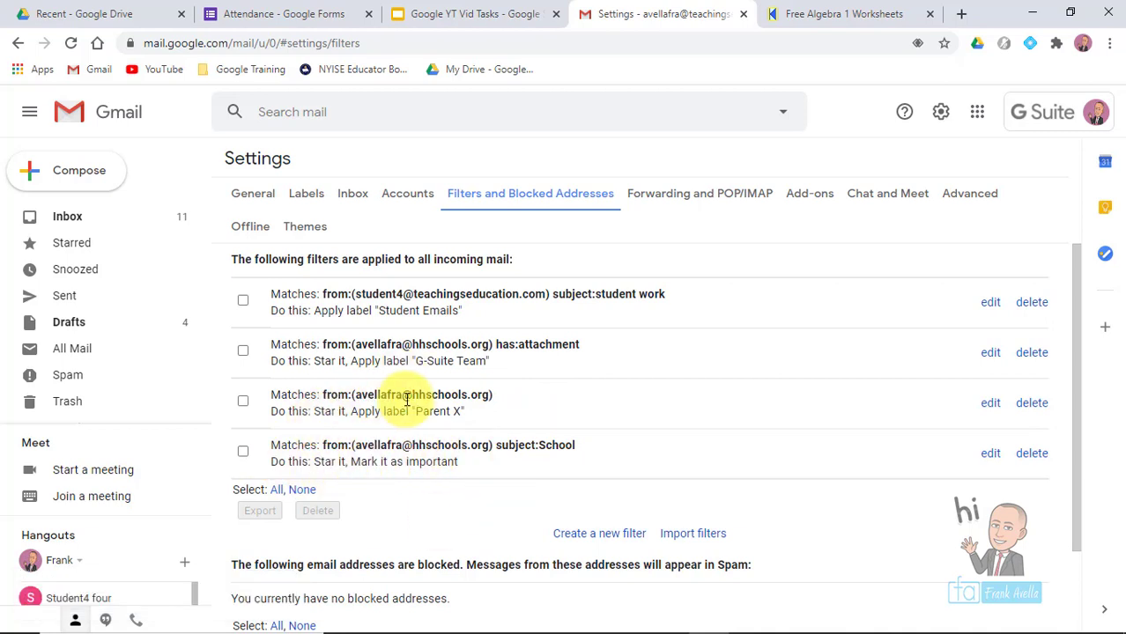
left_click_drag(361, 394, 490, 395)
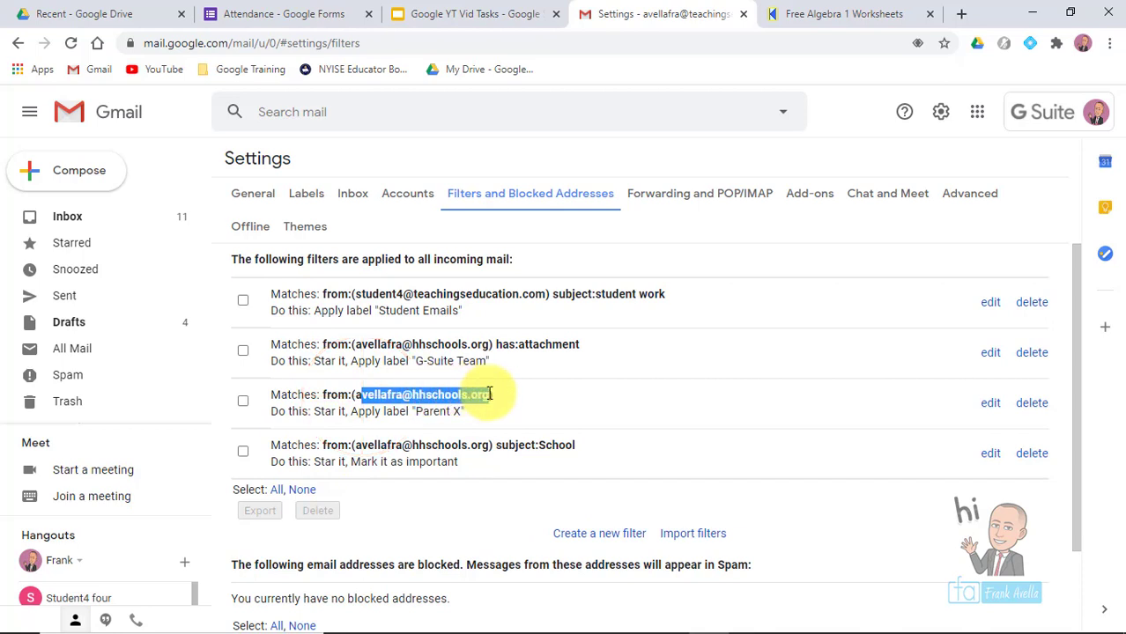
left_click(453, 410)
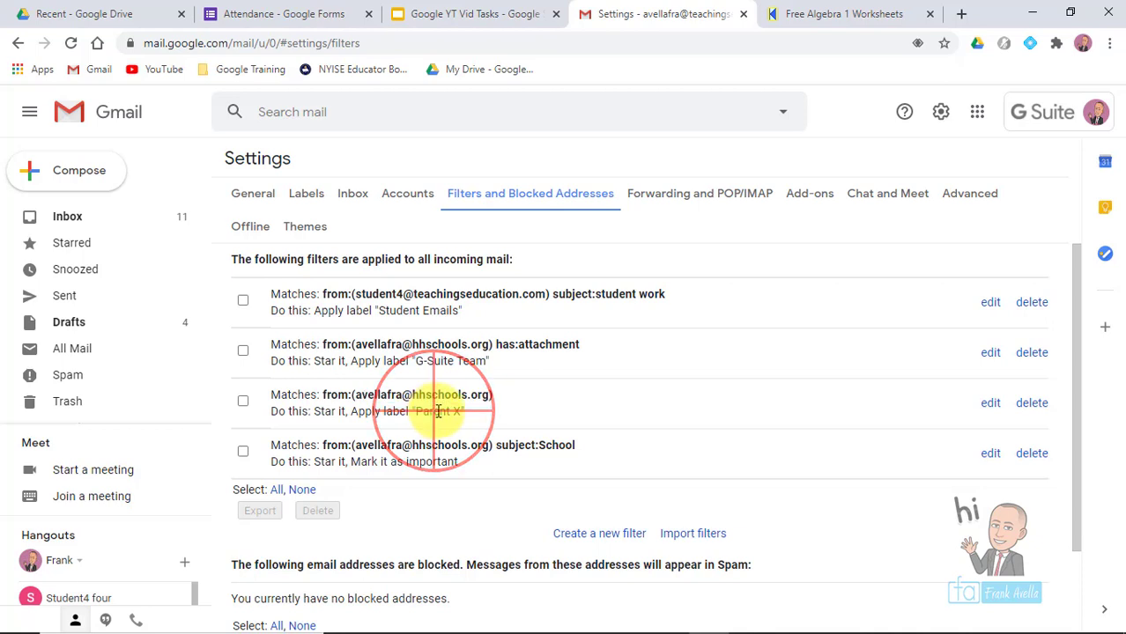
left_click(458, 411)
left_click_drag(458, 411, 417, 414)
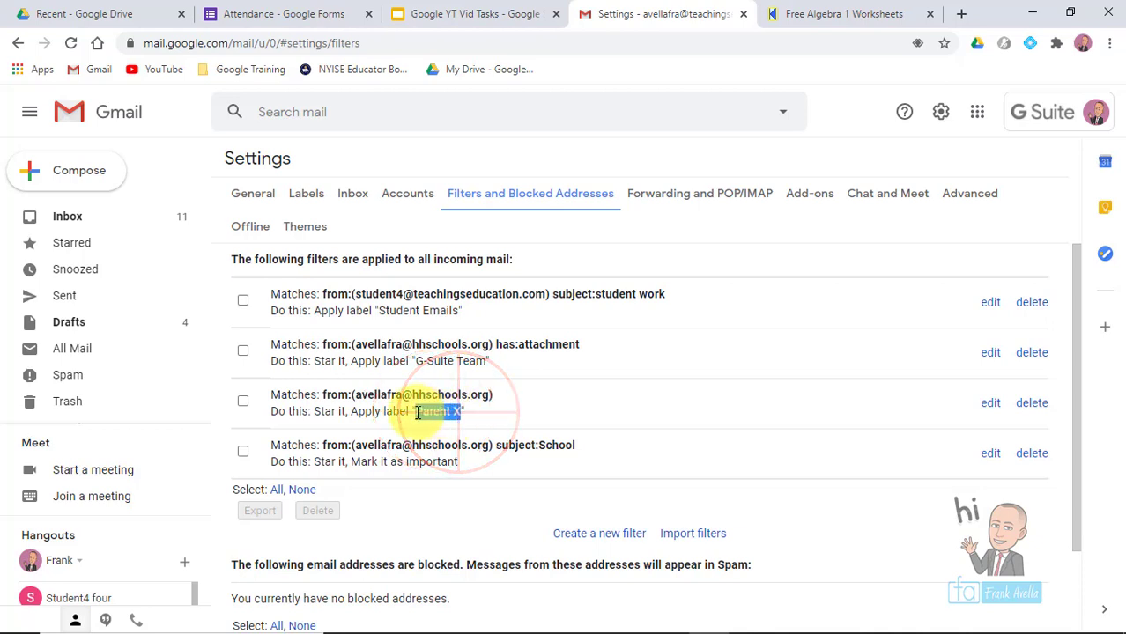
left_click(436, 410)
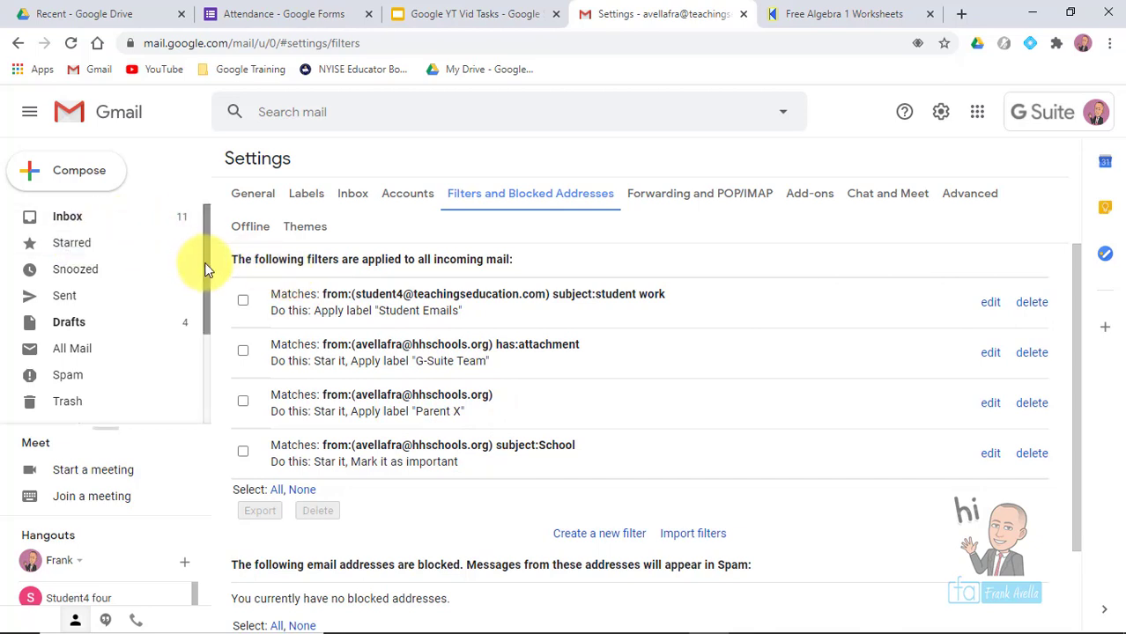
left_click_drag(207, 263, 207, 370)
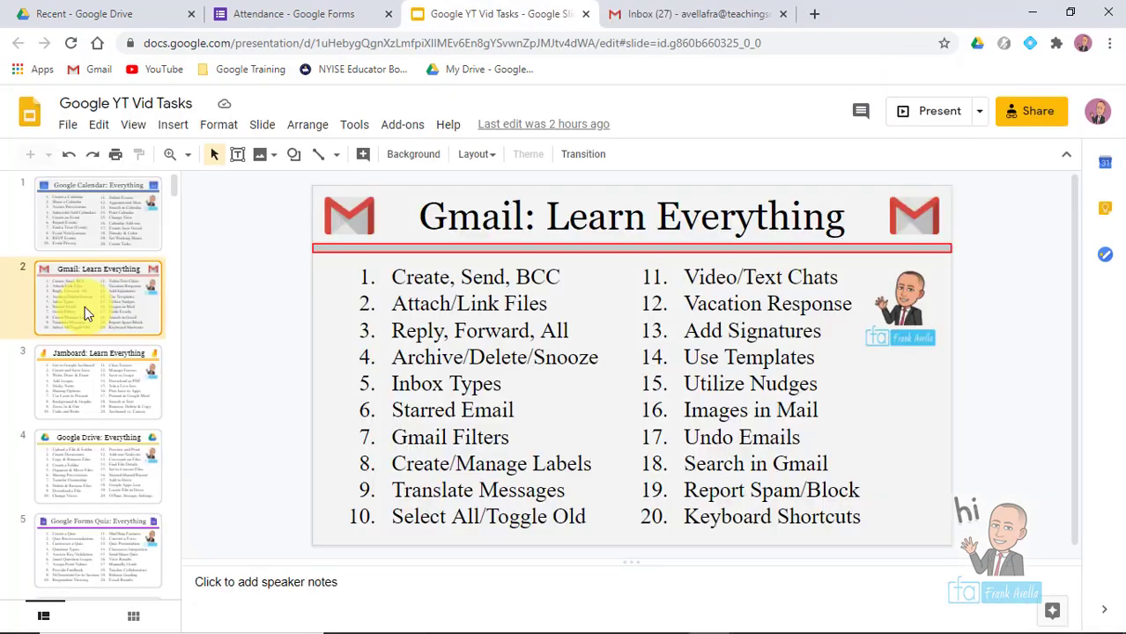
- Switch to the Gmail topics slide and highlight item 8, "Create/Manage Labels", to point out the topic
left_click(589, 454)
left_click_drag(592, 458, 424, 458)
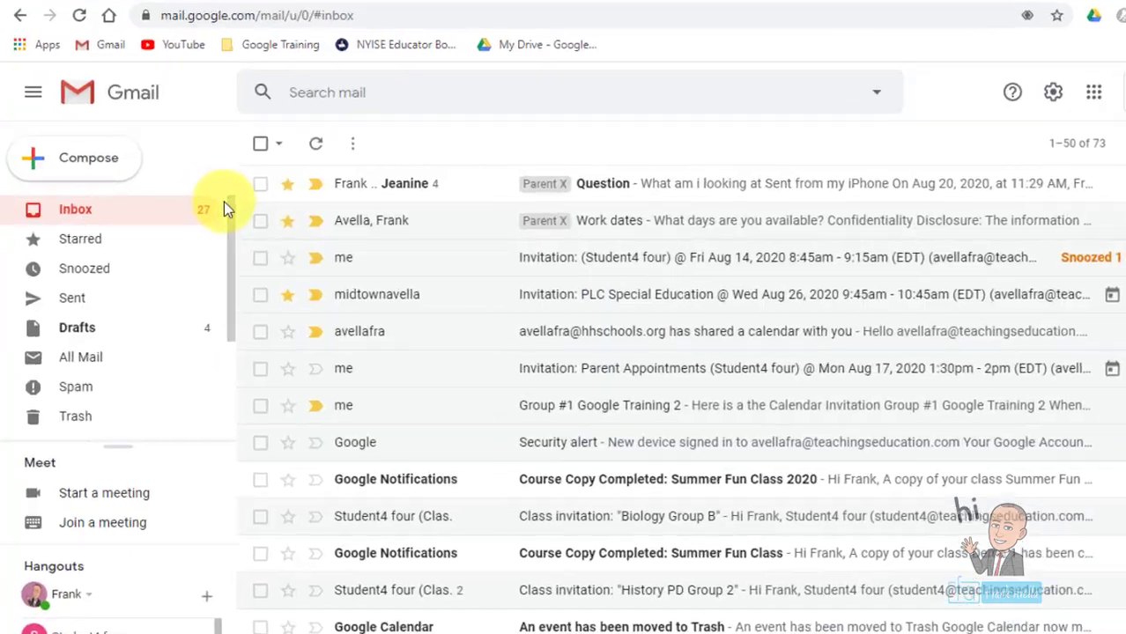
- Return to the Gmail inbox and examine the expanded folder list for the existing labels and the label management options
left_click_drag(250, 203, 245, 357)
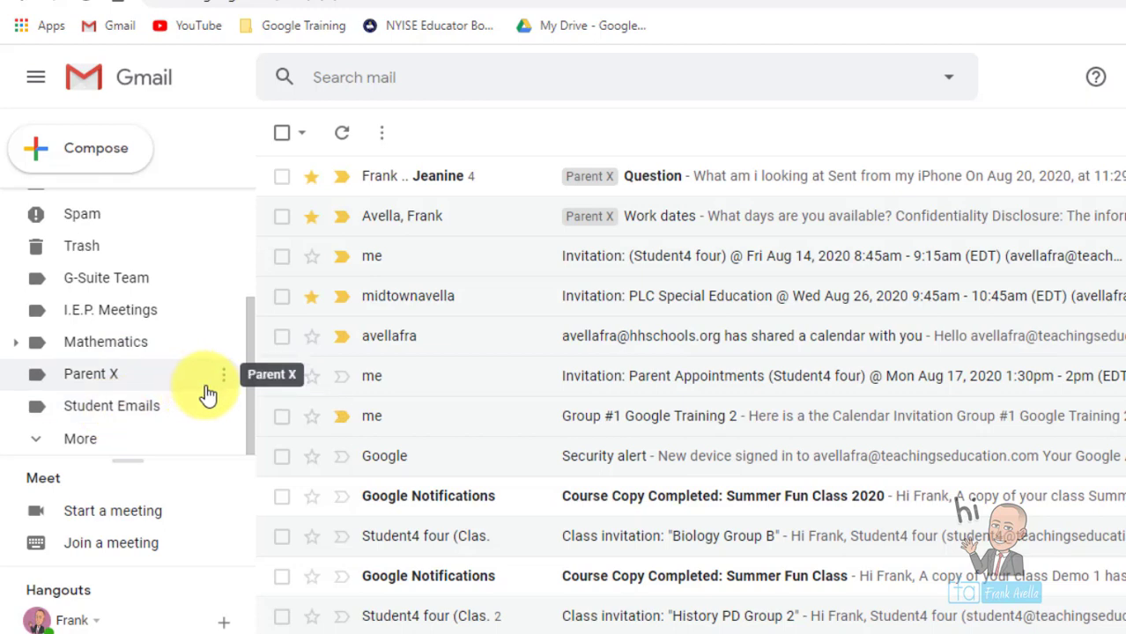
left_click(250, 370)
left_click_drag(249, 370, 247, 221)
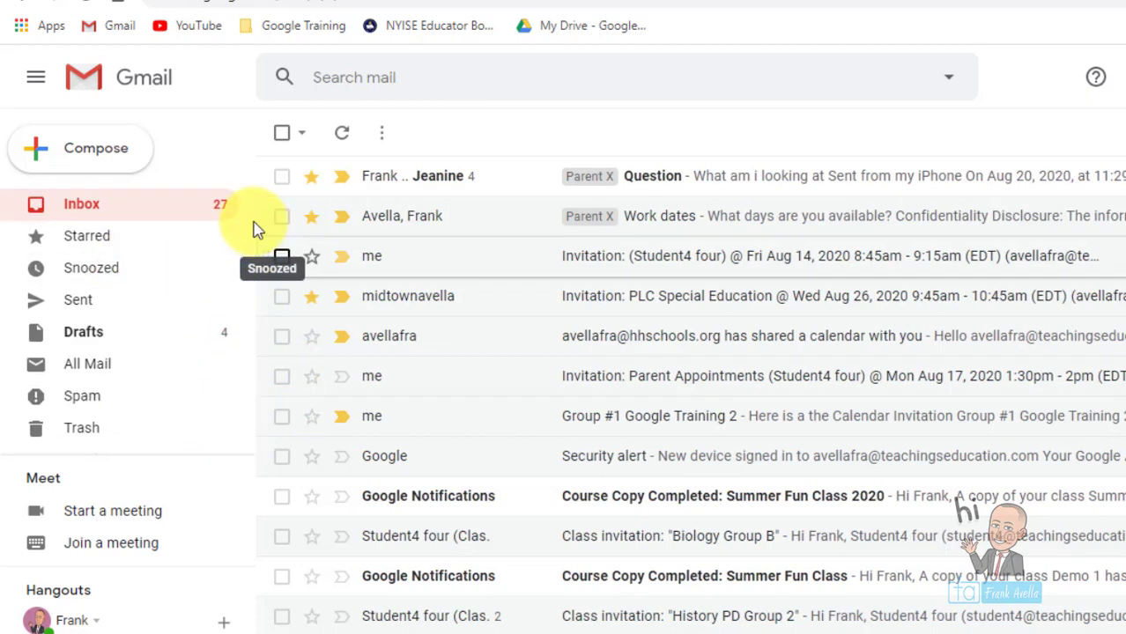
left_click(251, 214)
left_click_drag(249, 251, 244, 384)
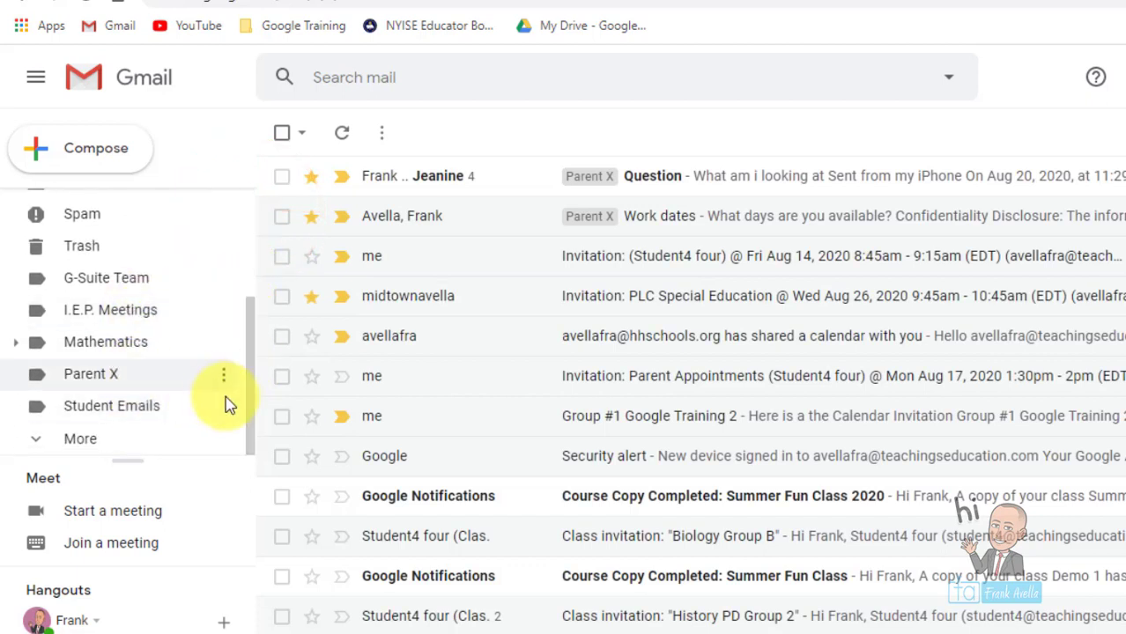
left_click(74, 443)
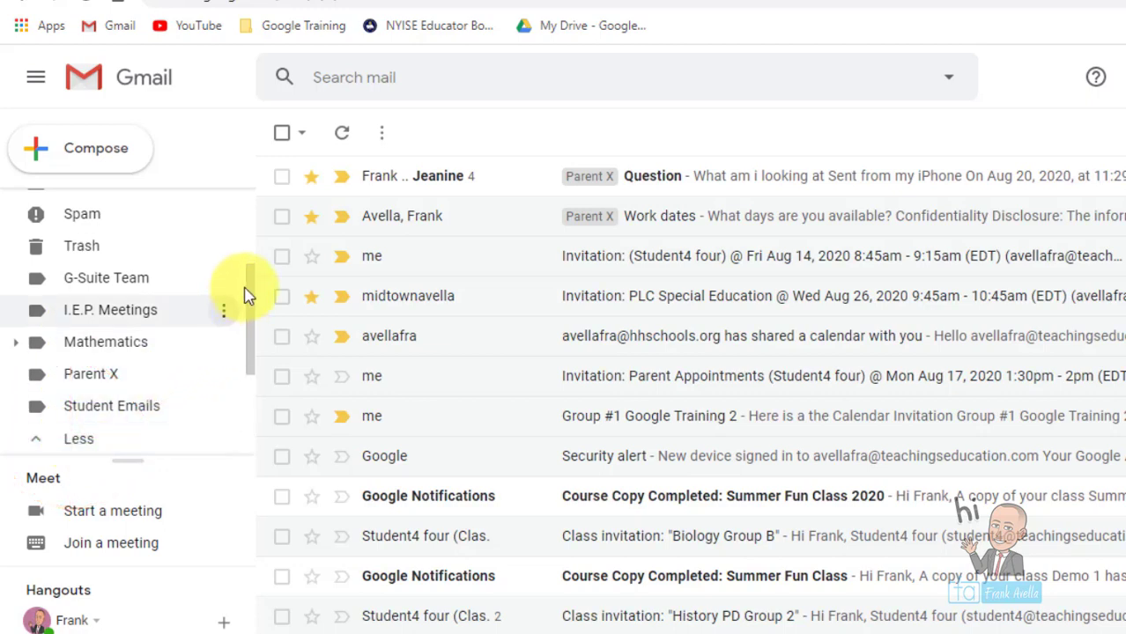
left_click_drag(246, 300, 246, 424)
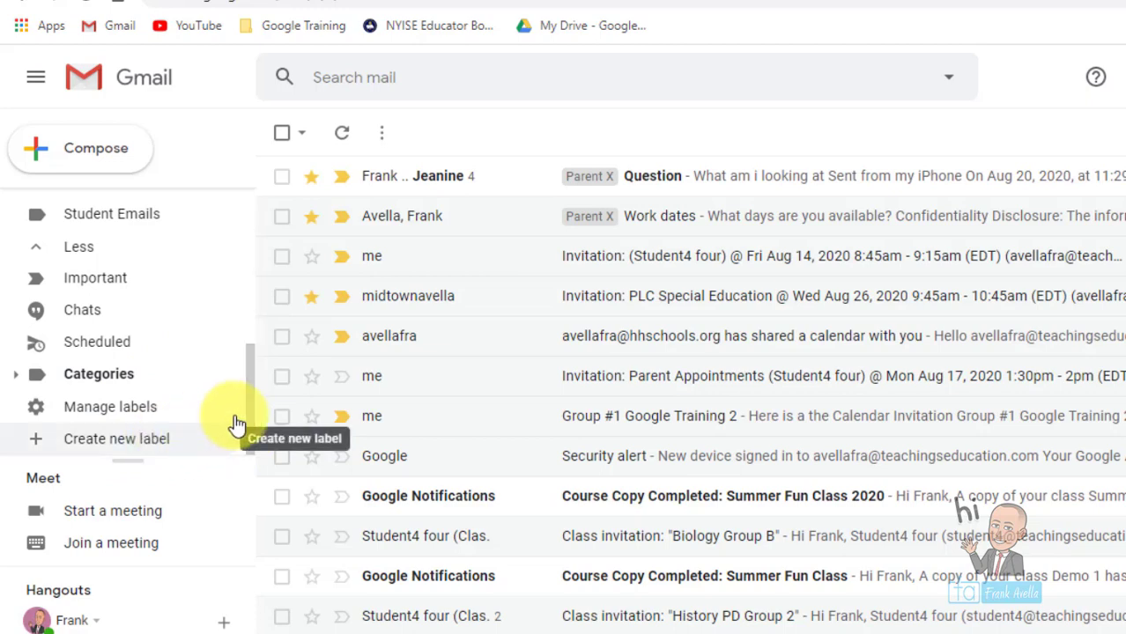
left_click_drag(249, 401, 249, 357)
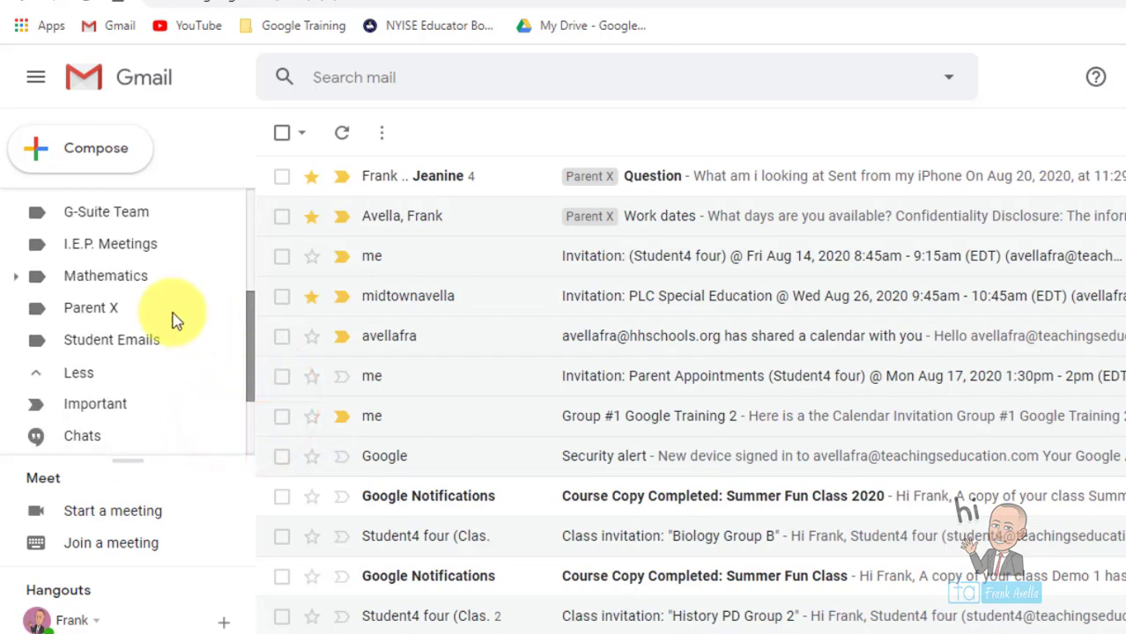
- View the messages filed under the "Mathematics" label and under the "G-Suite Team" label
left_click(134, 280)
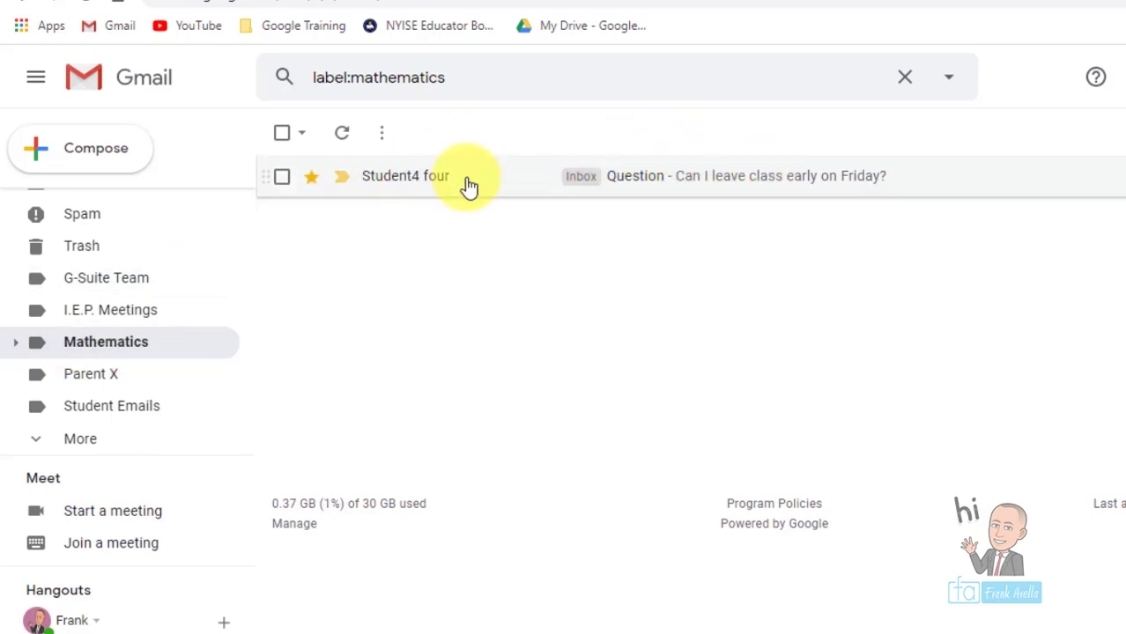
left_click(113, 293)
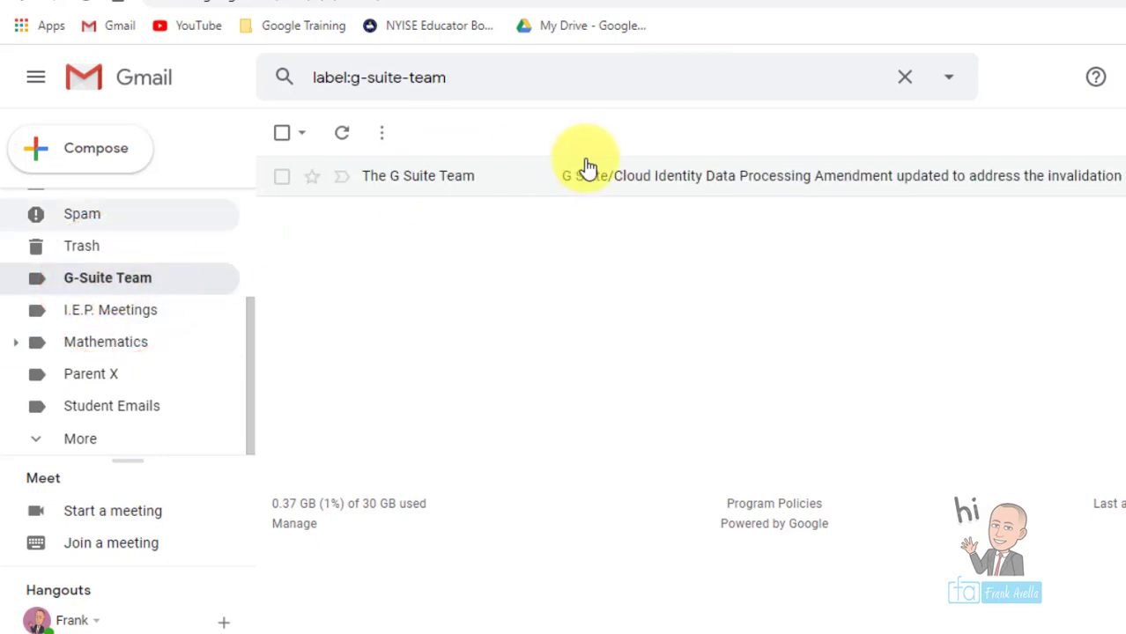
- Create a top-level label named "Google Drive Info" without nesting it, and open the new label
left_click(251, 377)
left_click(99, 436)
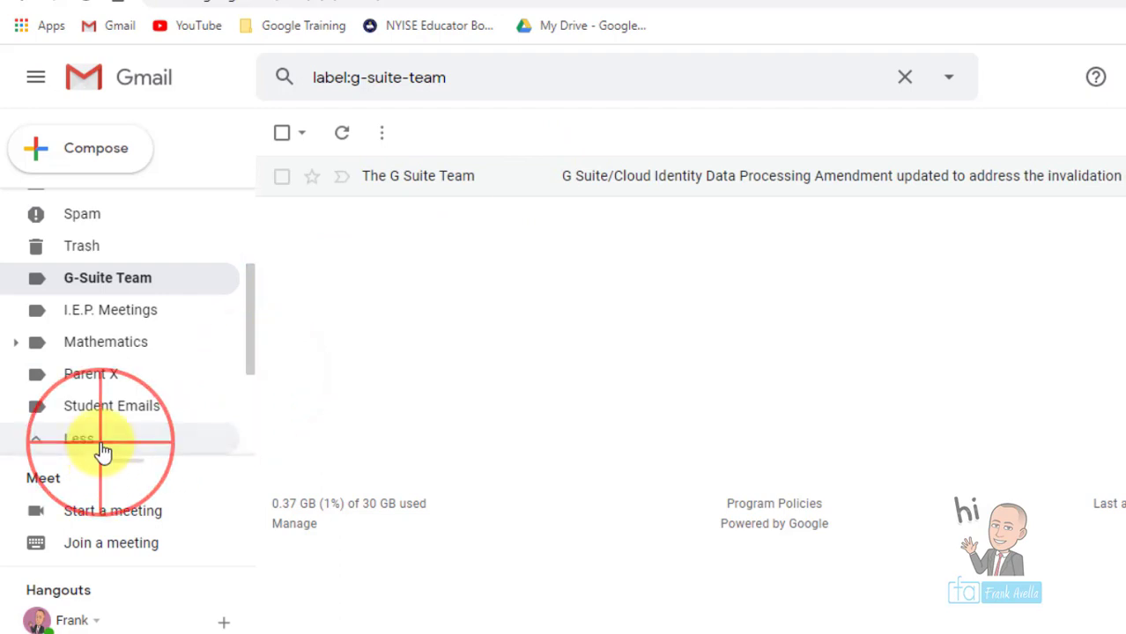
left_click(253, 329)
left_click_drag(252, 328, 248, 440)
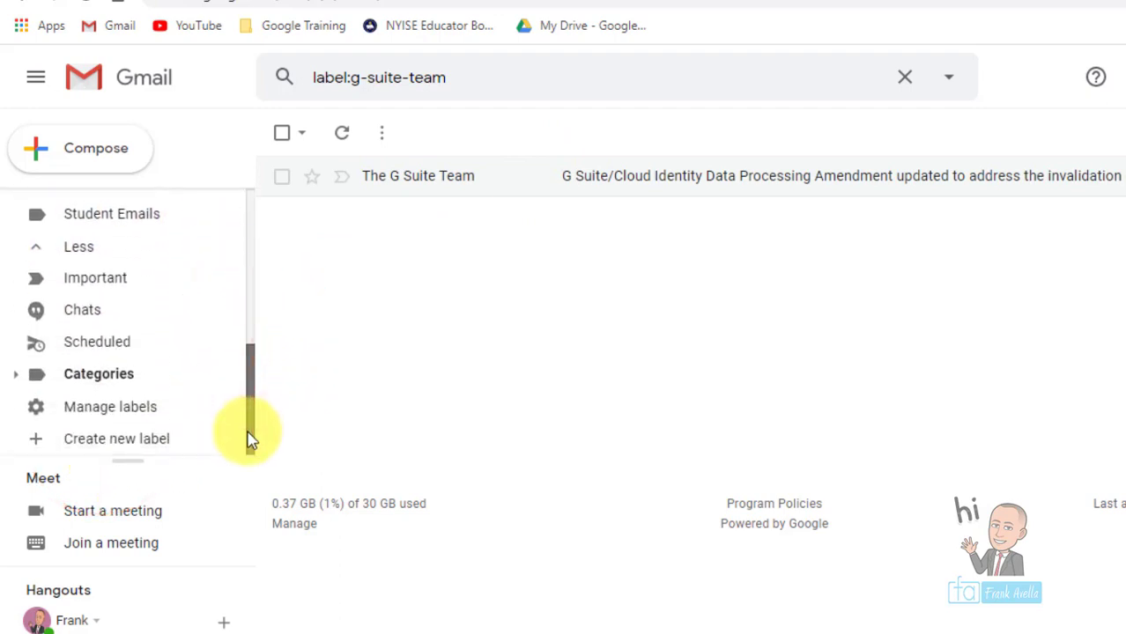
left_click(122, 447)
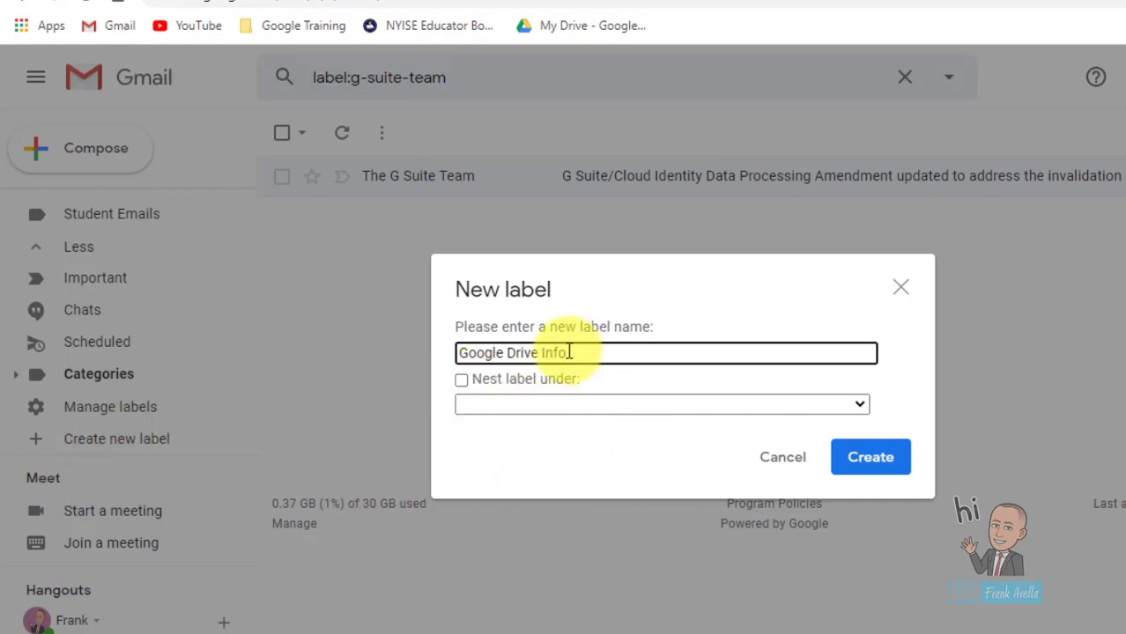
left_click(461, 380)
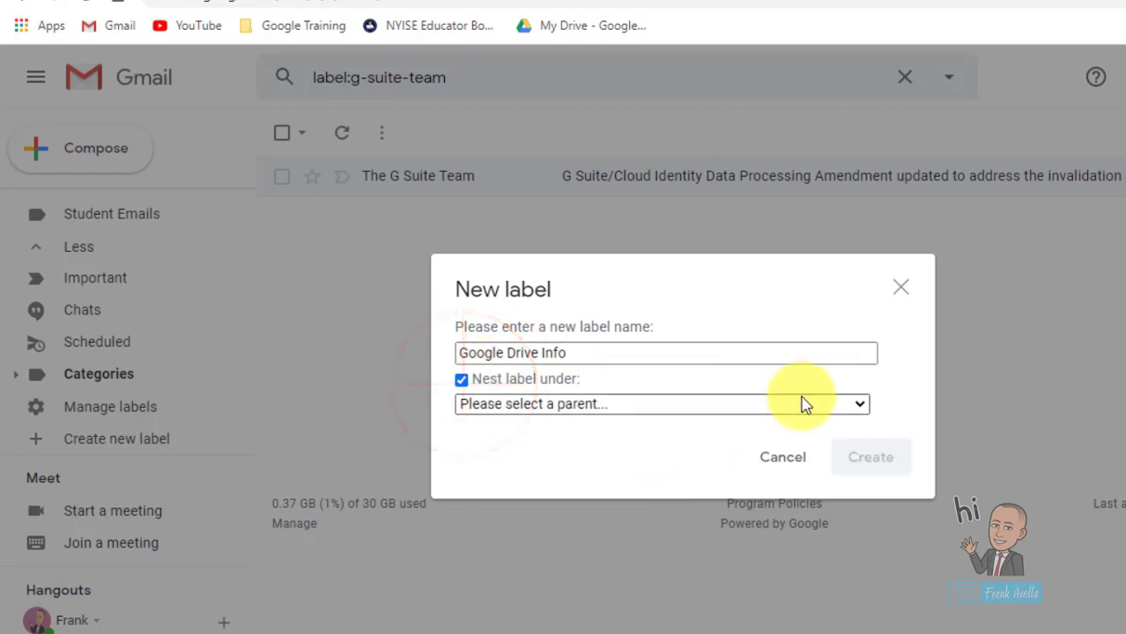
left_click(860, 404)
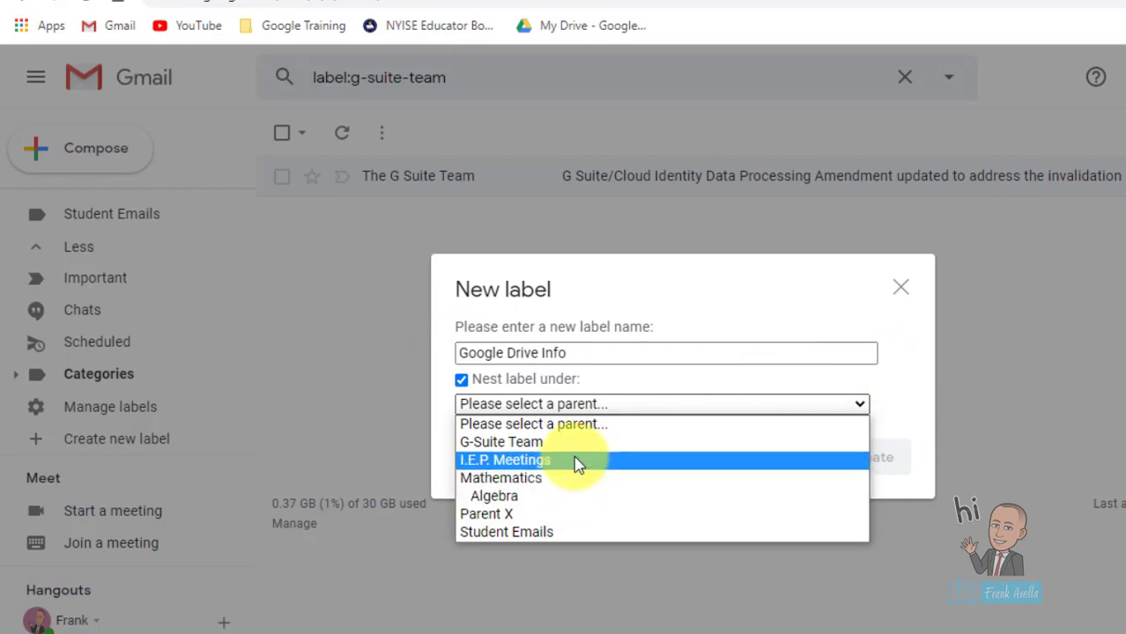
left_click(464, 381)
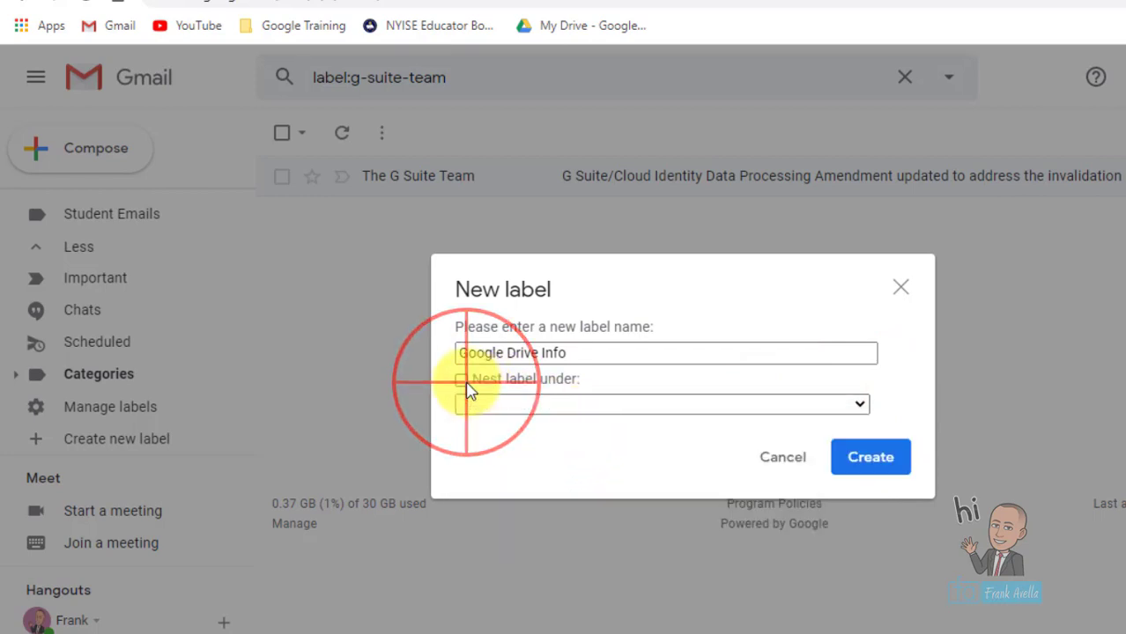
left_click(863, 464)
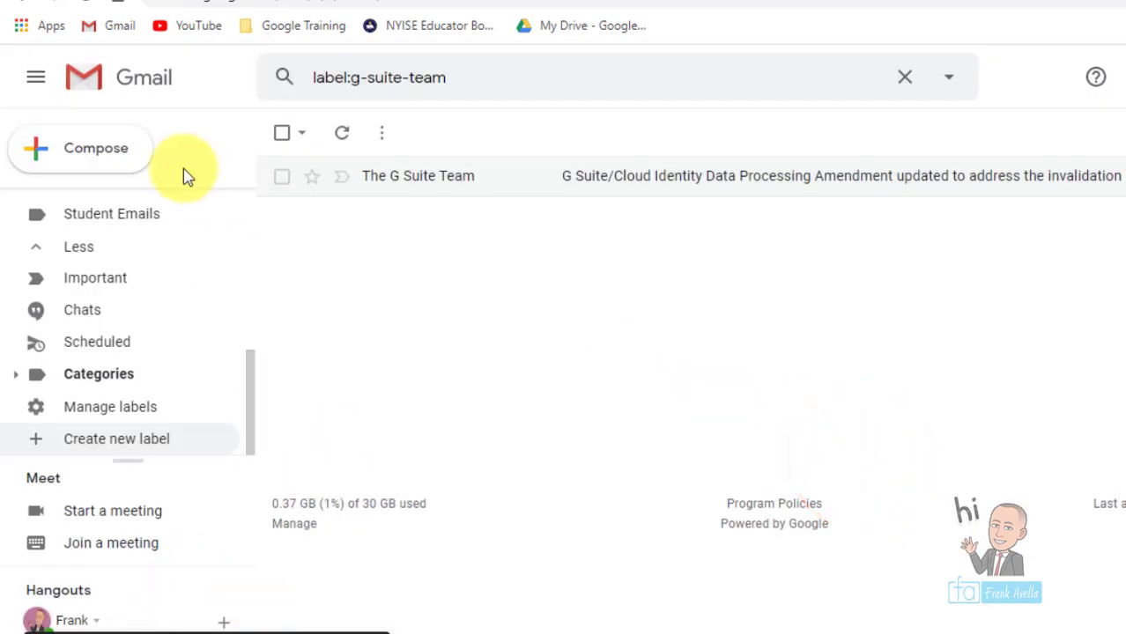
left_click_drag(251, 383, 264, 296)
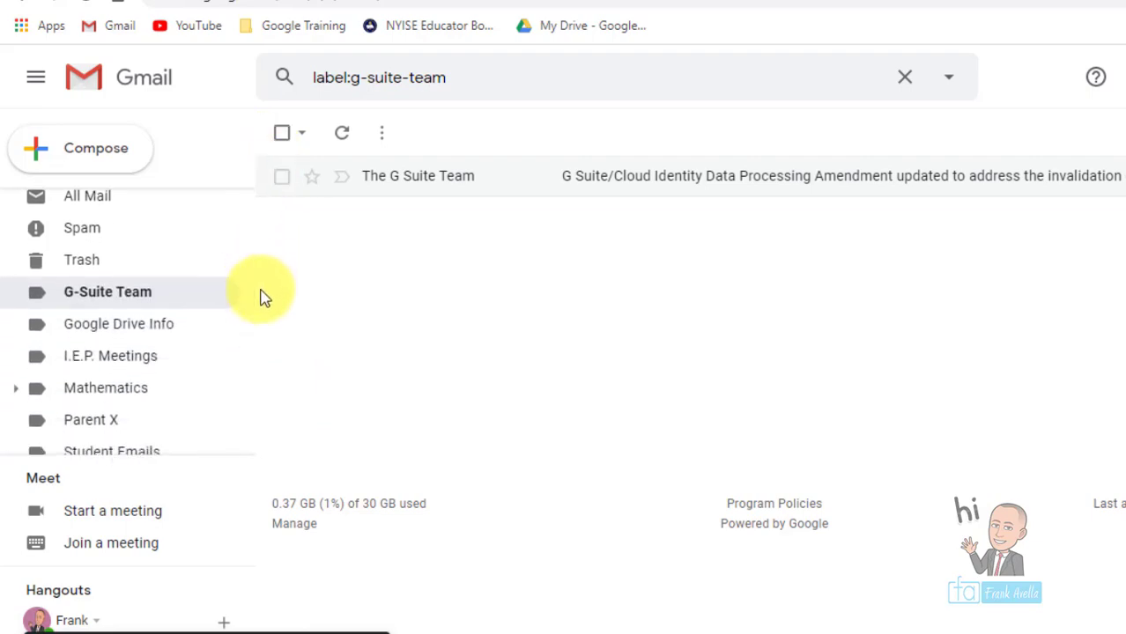
left_click(106, 366)
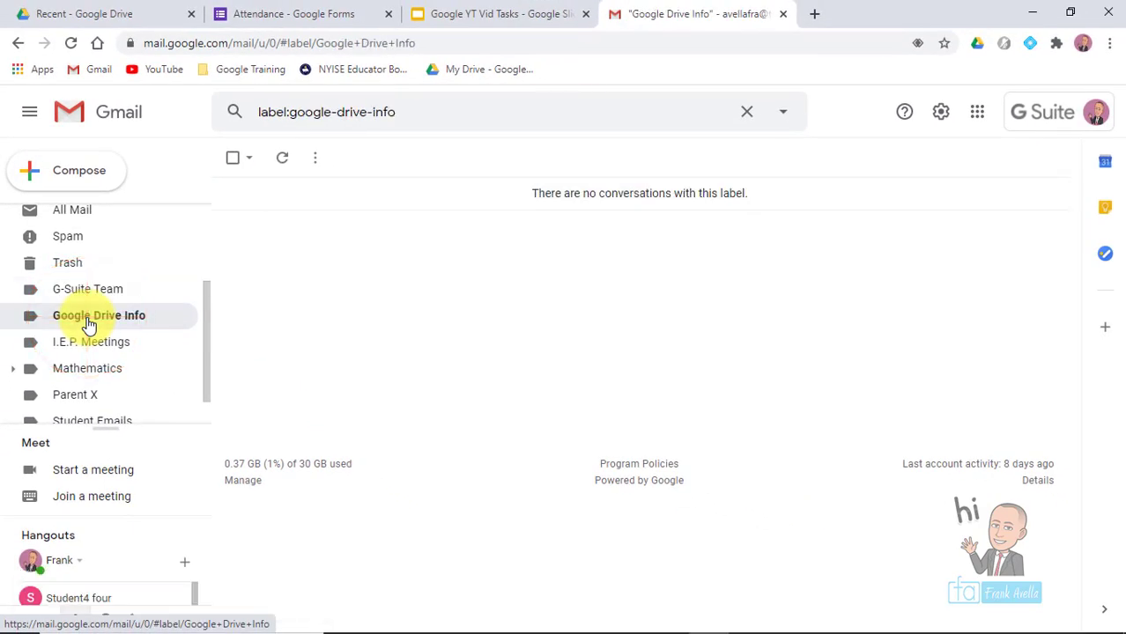
- Move the "Invitation: PLC Special Education" message from the inbox to the "Google Drive Info" label and open that label
left_click_drag(210, 328, 156, 205)
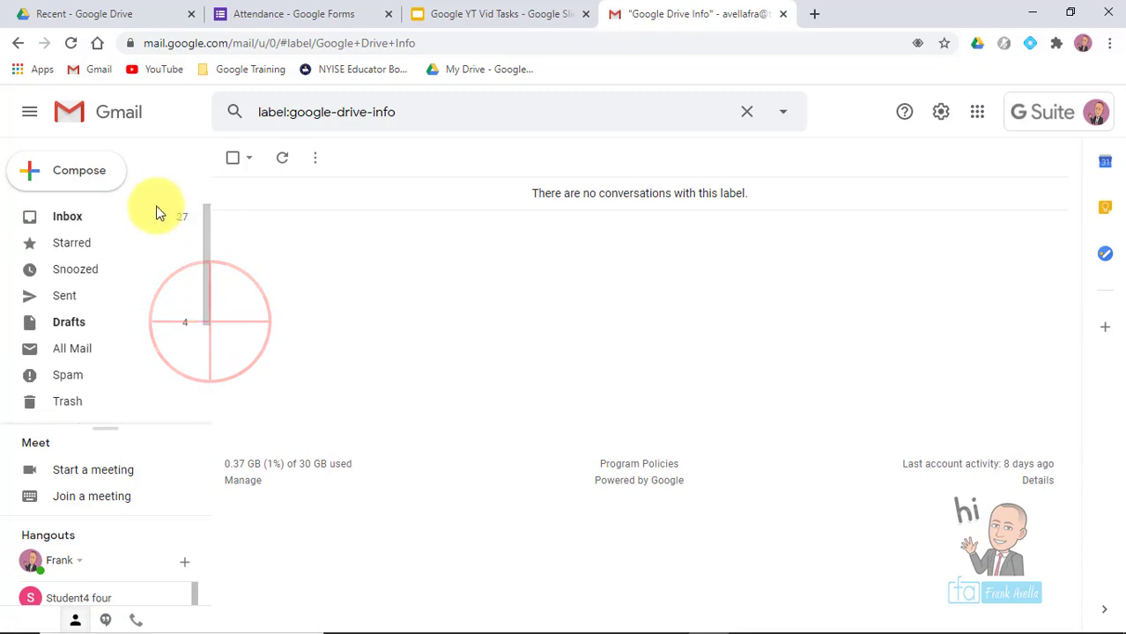
left_click(91, 222)
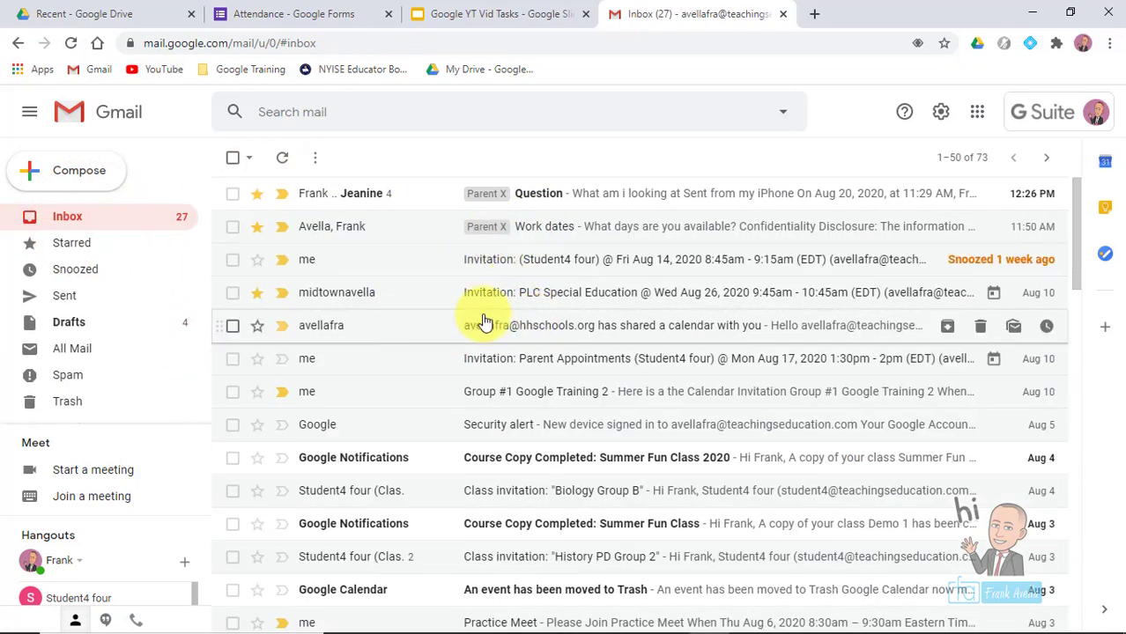
left_click(528, 296)
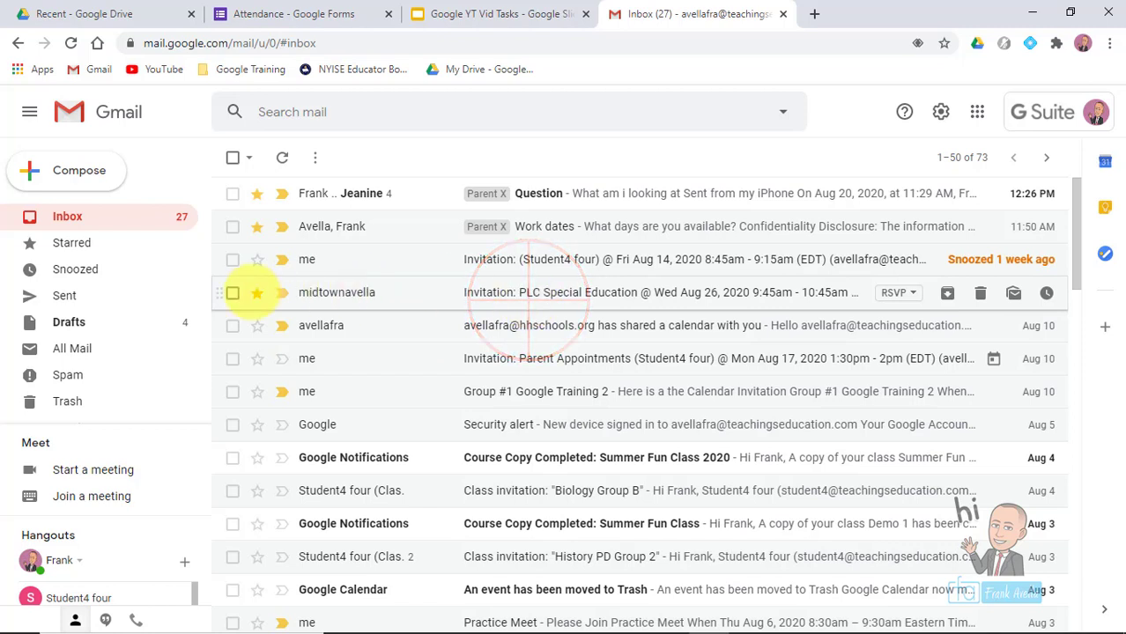
left_click_drag(257, 293, 100, 458)
left_click_drag(201, 282, 200, 383)
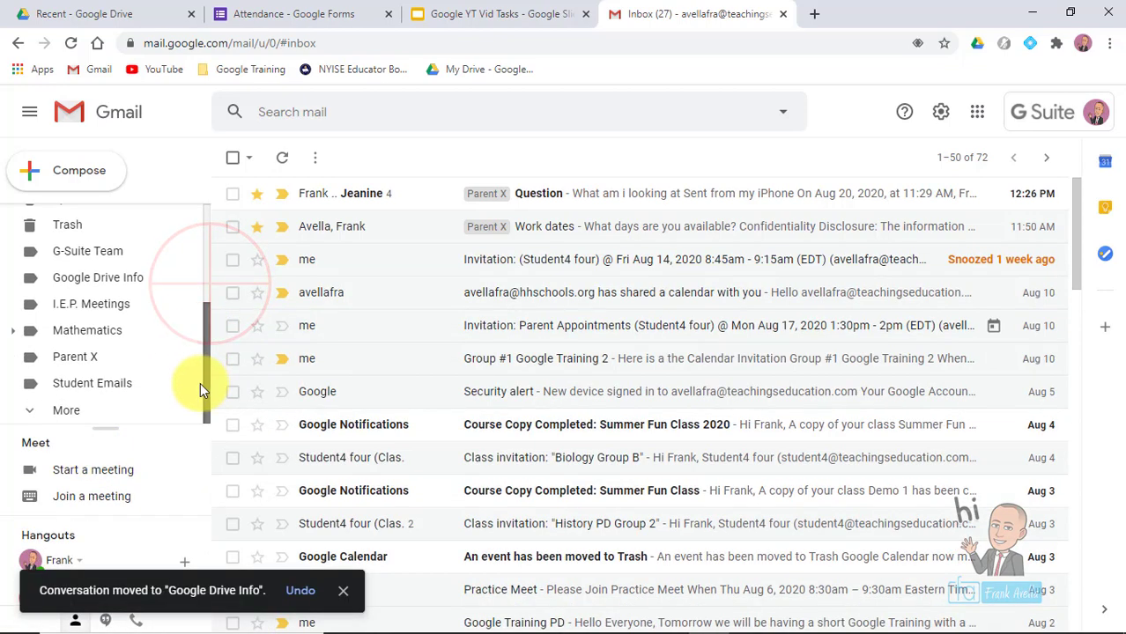
left_click(101, 281)
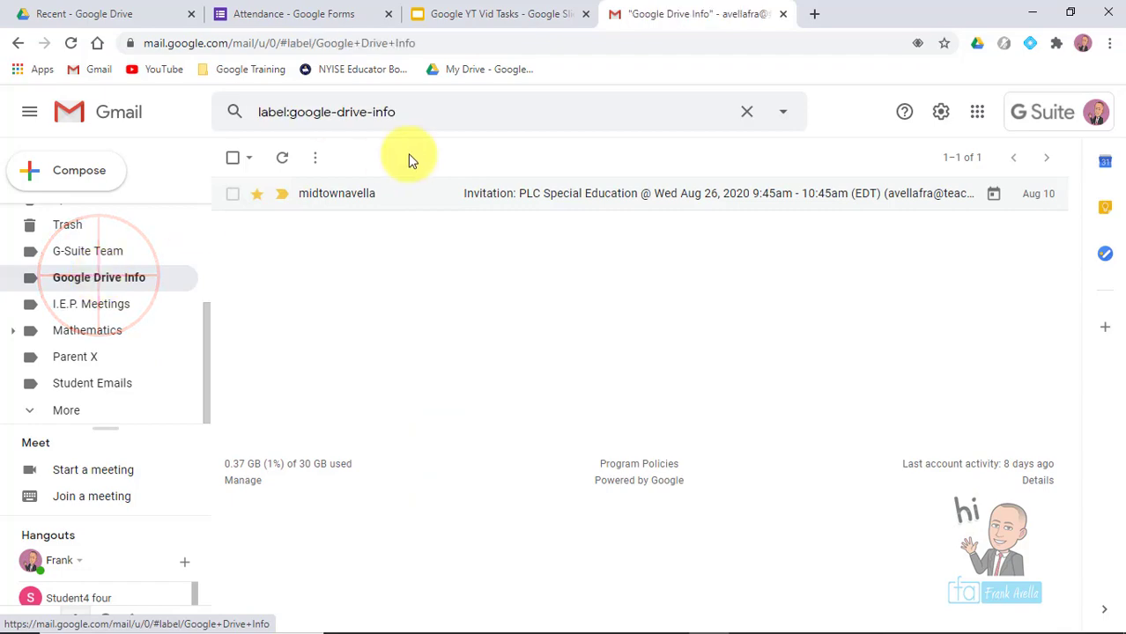
- Apply the "Google Drive Info" label to the opened "Parent Appointments" invitation from the inbox and view the messages under that label
left_click(207, 270)
left_click(76, 219)
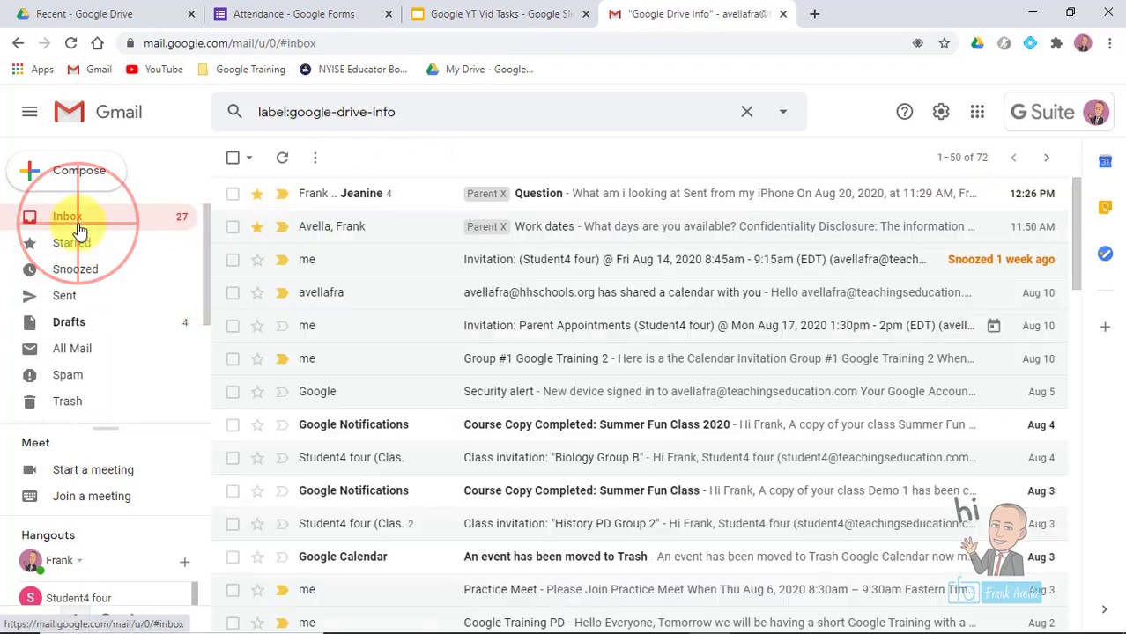
left_click(394, 331)
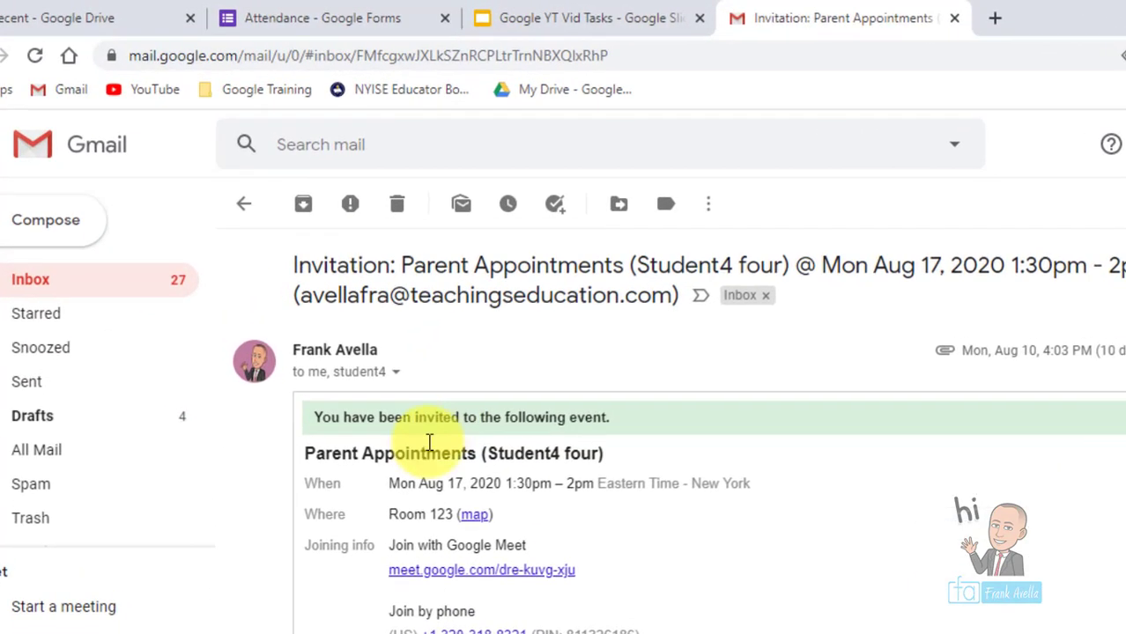
left_click(665, 210)
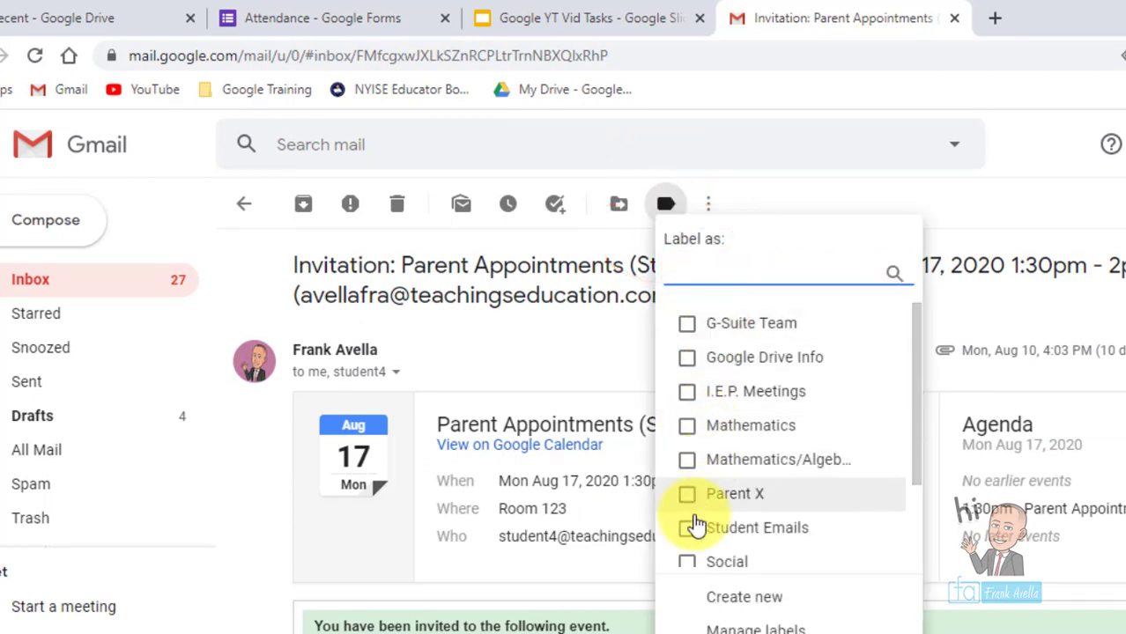
left_click_drag(917, 344, 914, 390)
left_click(688, 354)
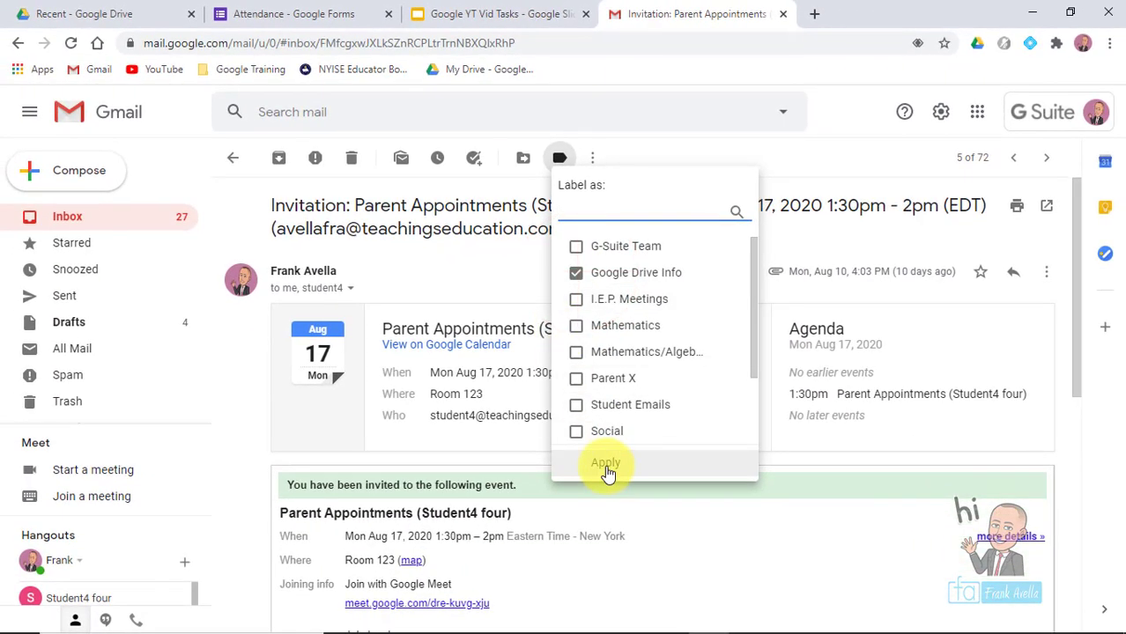
left_click(650, 513)
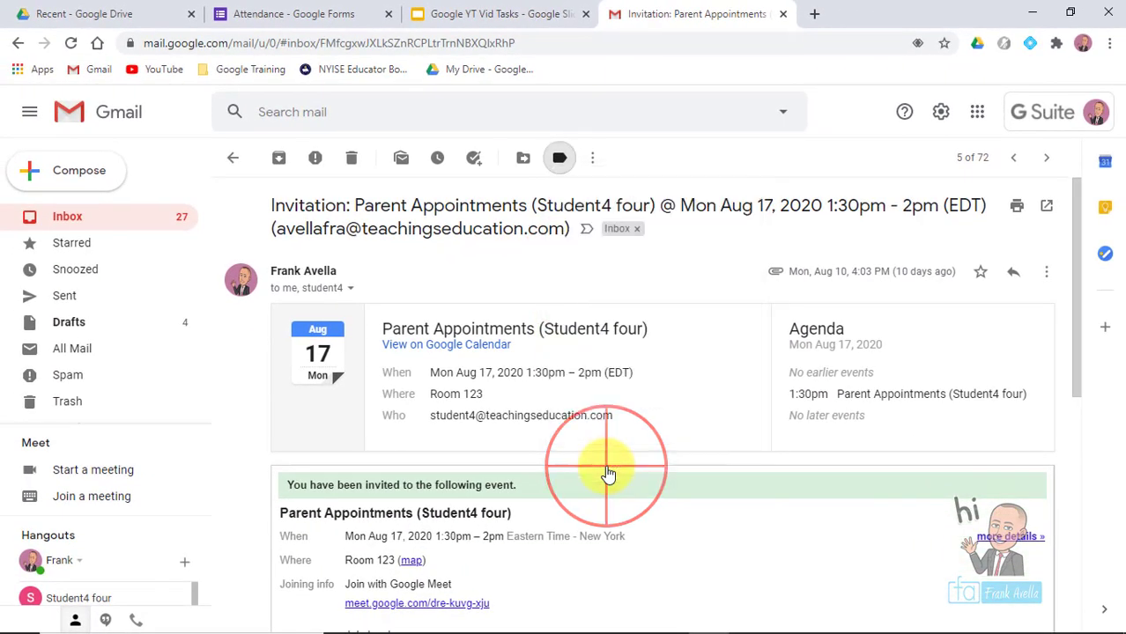
left_click_drag(203, 212, 207, 369)
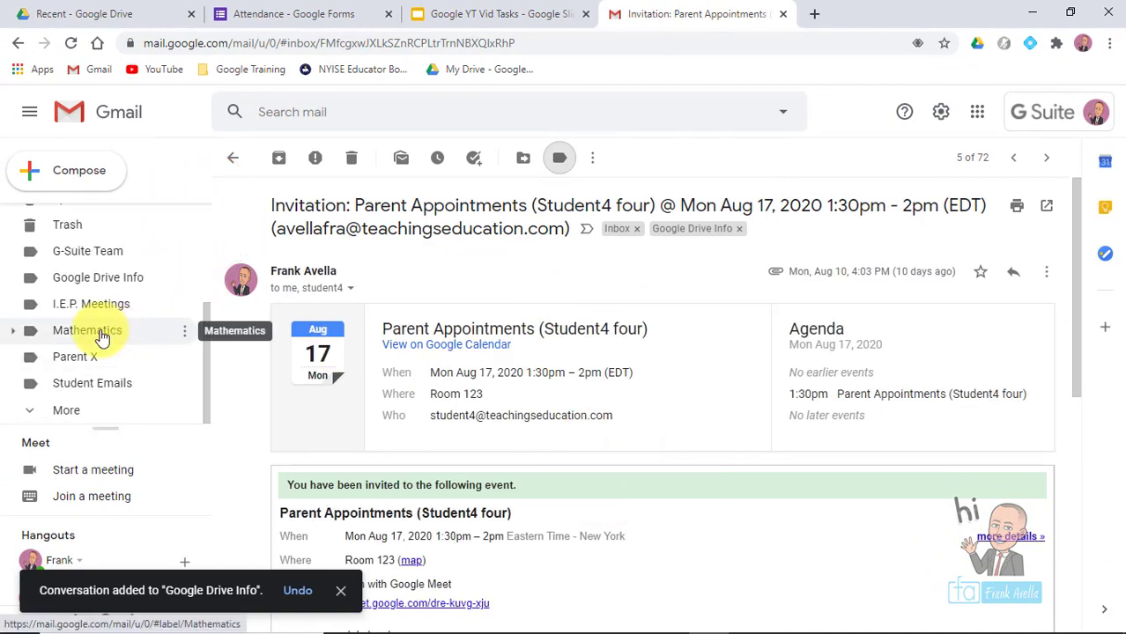
left_click(100, 278)
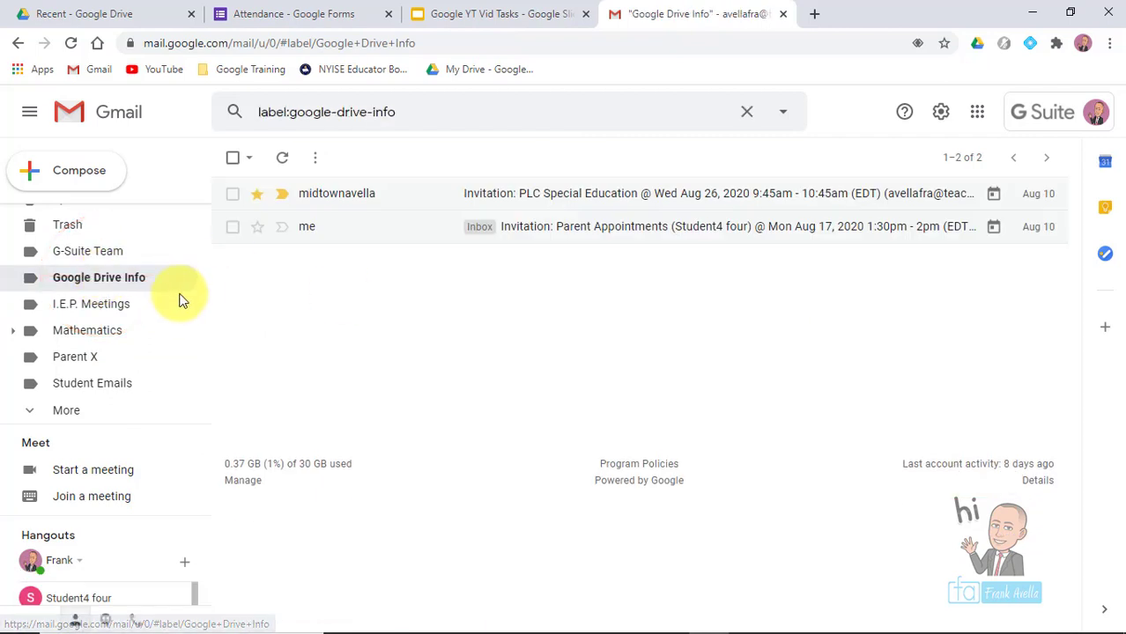
- Create a label named "Slides" nested under "Google Drive Info" and check its place in the label list
left_click_drag(203, 346, 209, 402)
left_click(104, 411)
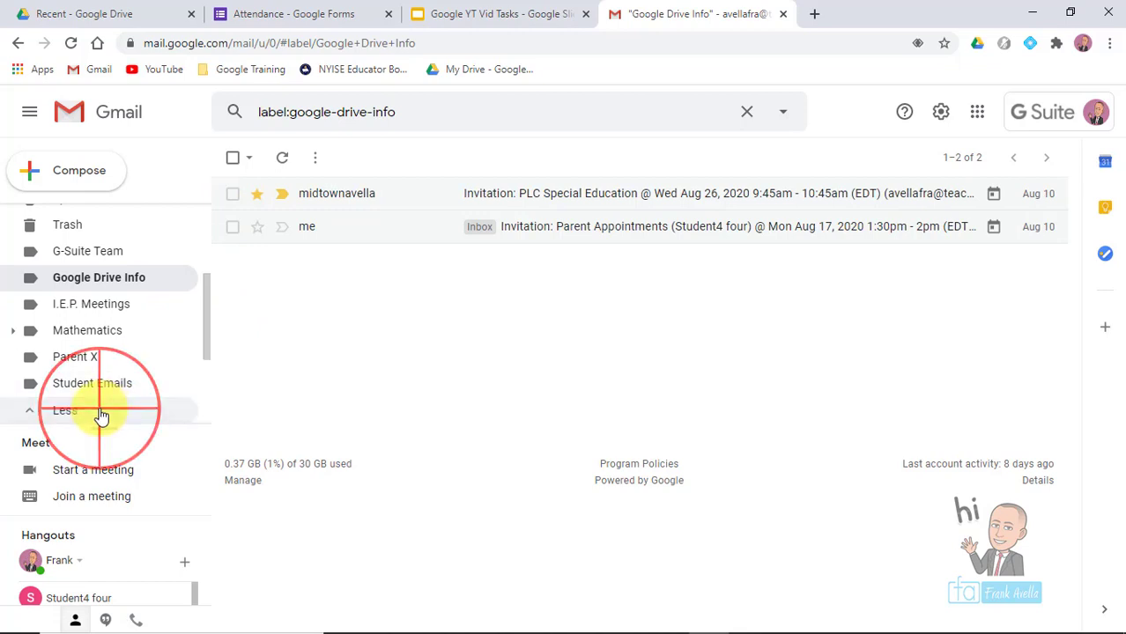
left_click_drag(208, 321, 198, 406)
left_click(101, 412)
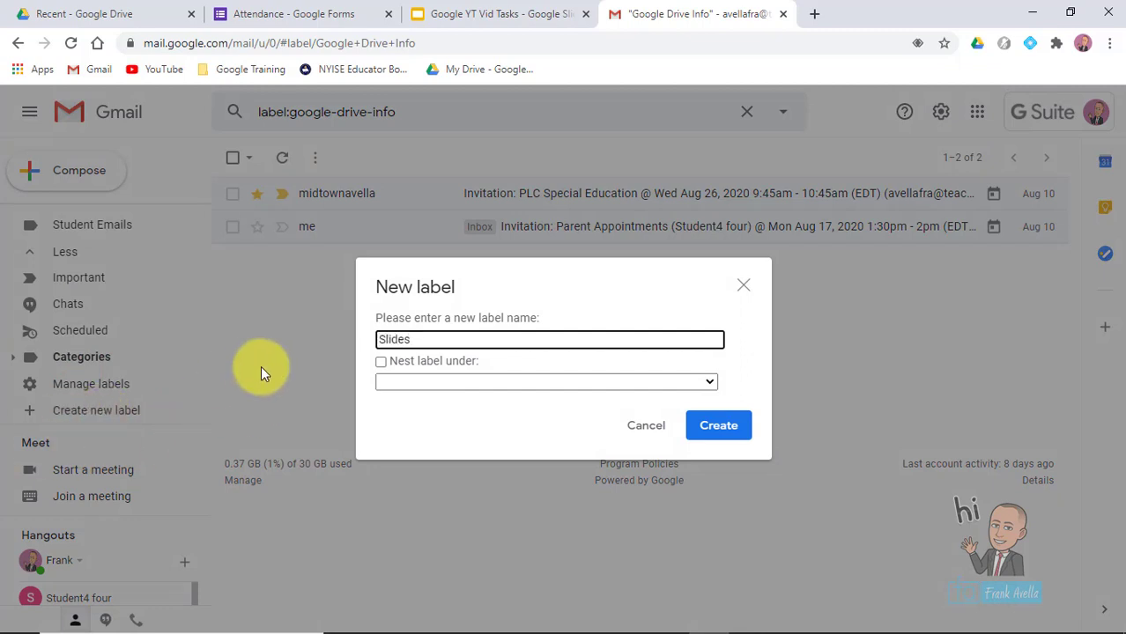
left_click(380, 361)
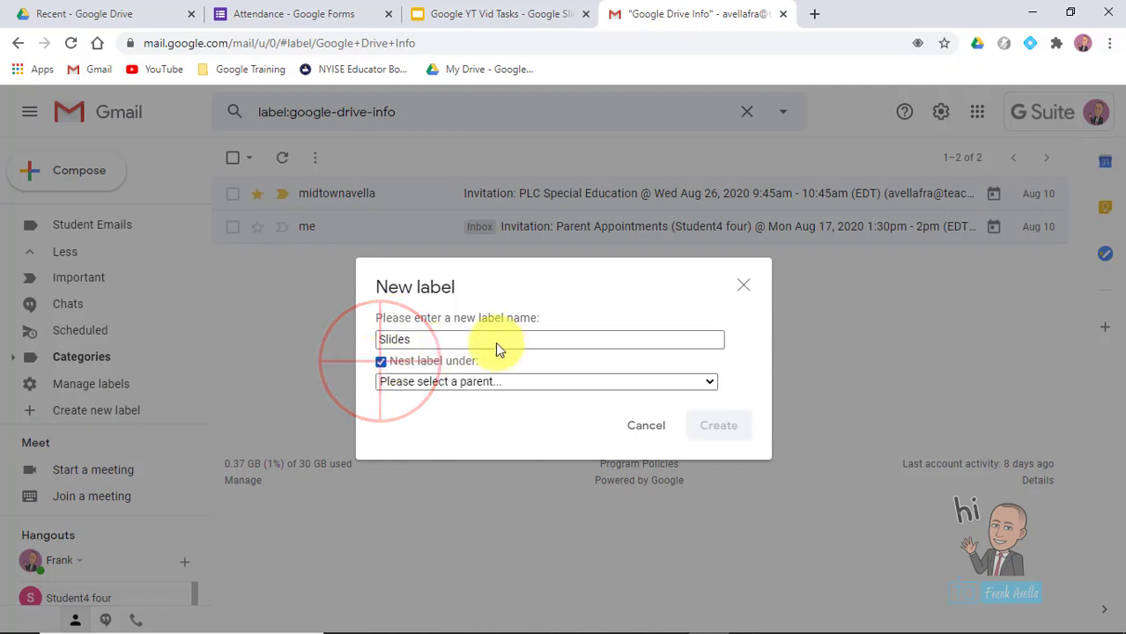
left_click(654, 383)
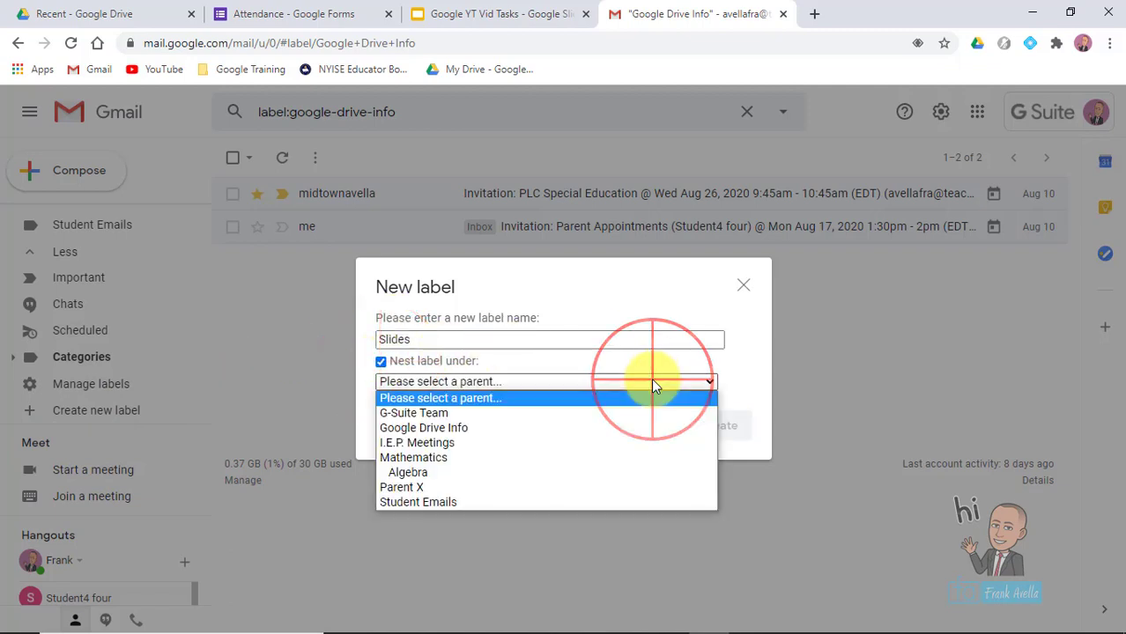
left_click(568, 432)
left_click(731, 430)
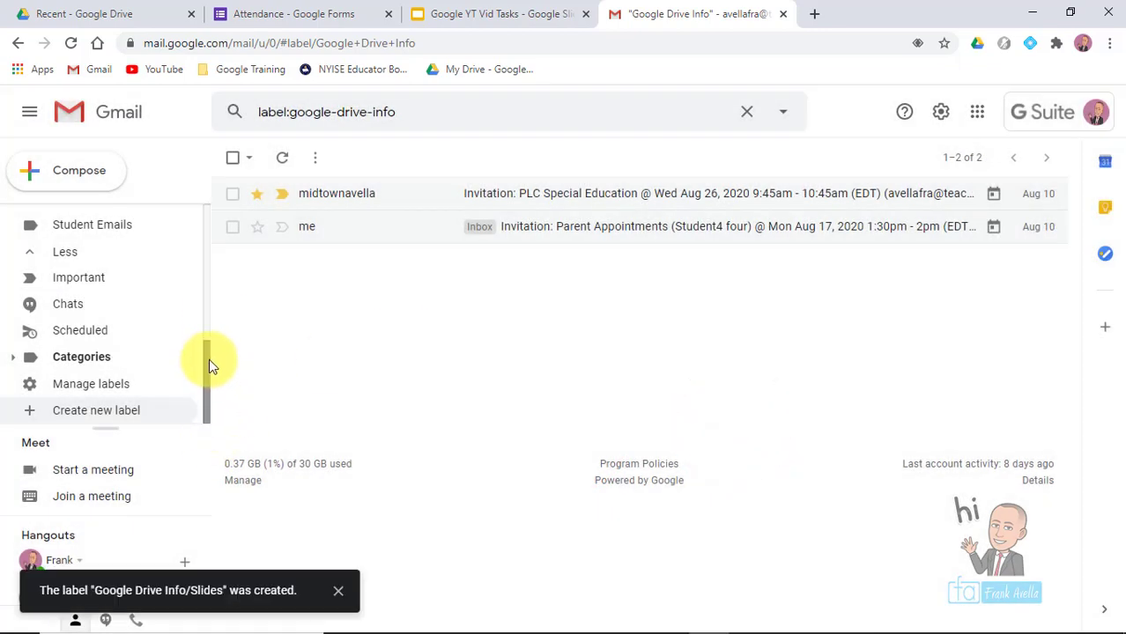
left_click_drag(201, 281, 156, 312)
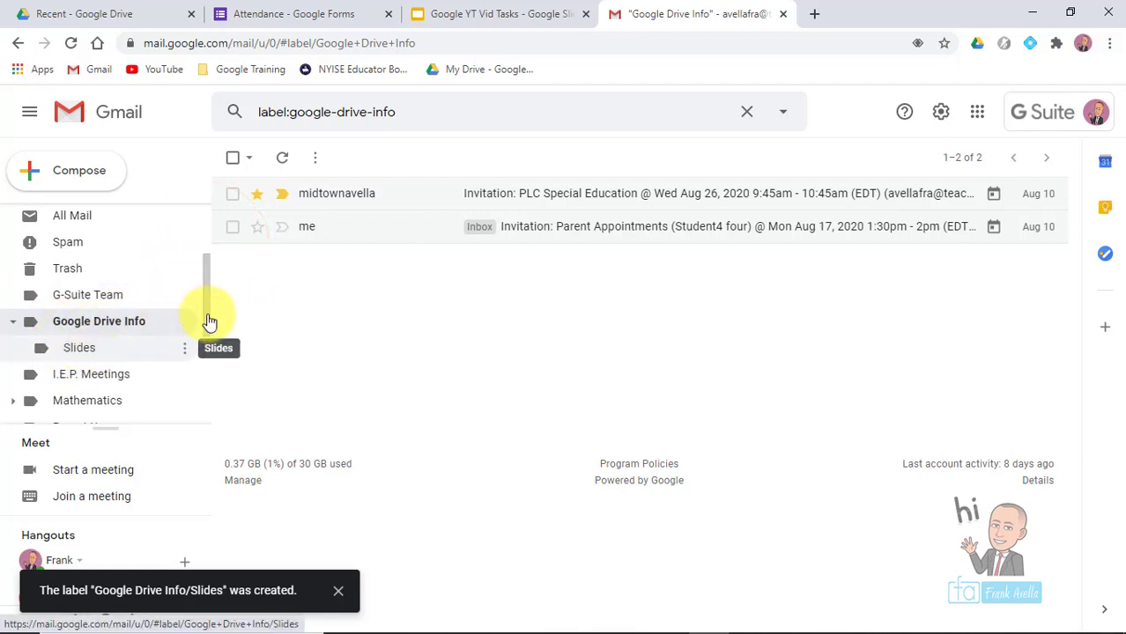
- Open the label management settings and compare the system labels' show and hide options with the folder list
left_click_drag(208, 301, 206, 422)
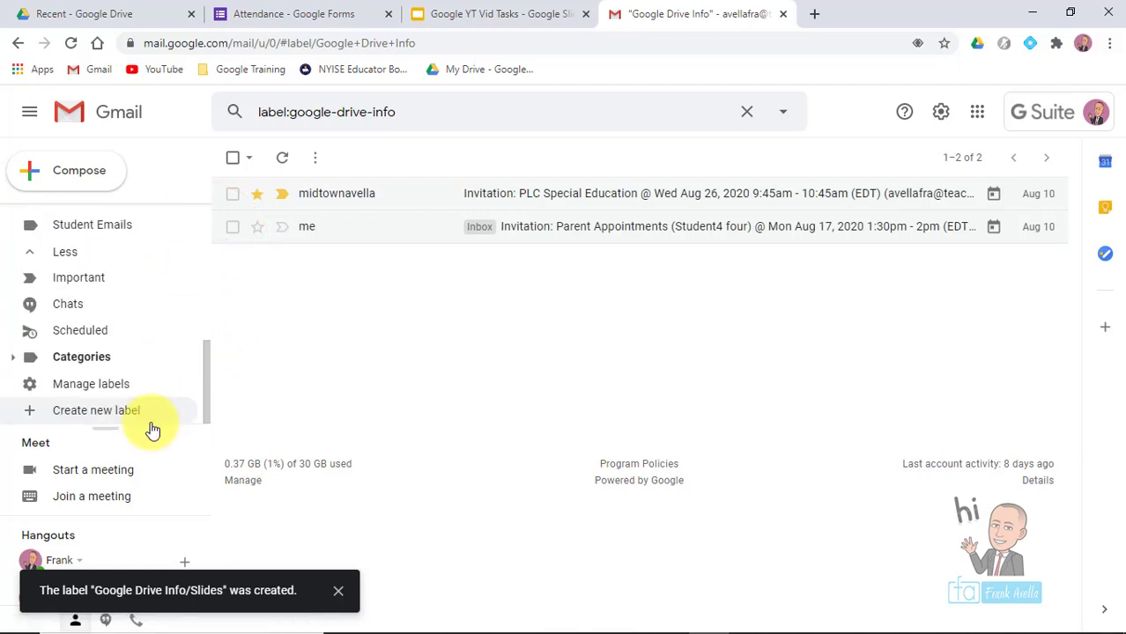
left_click(113, 398)
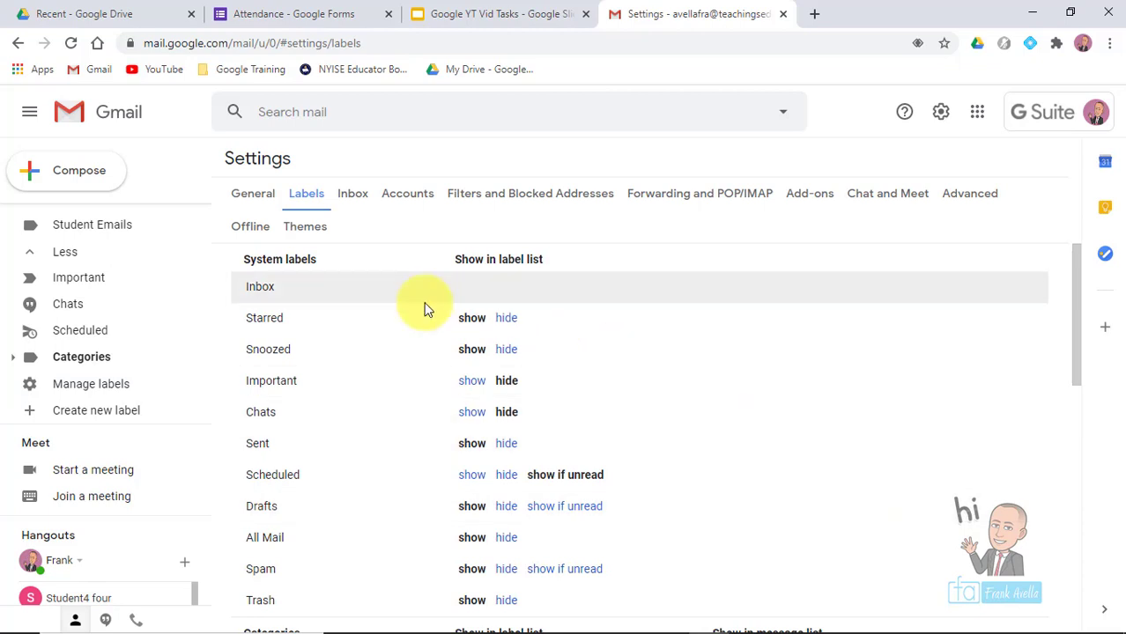
left_click(1075, 272)
left_click_drag(1076, 271, 699, 254)
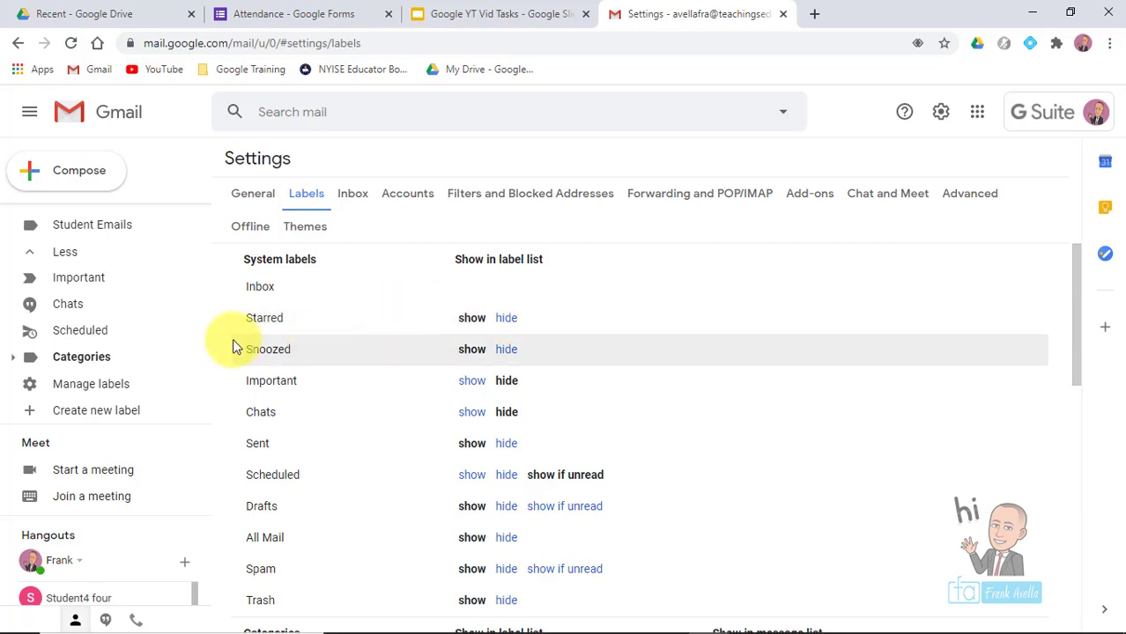
left_click_drag(204, 374, 206, 207)
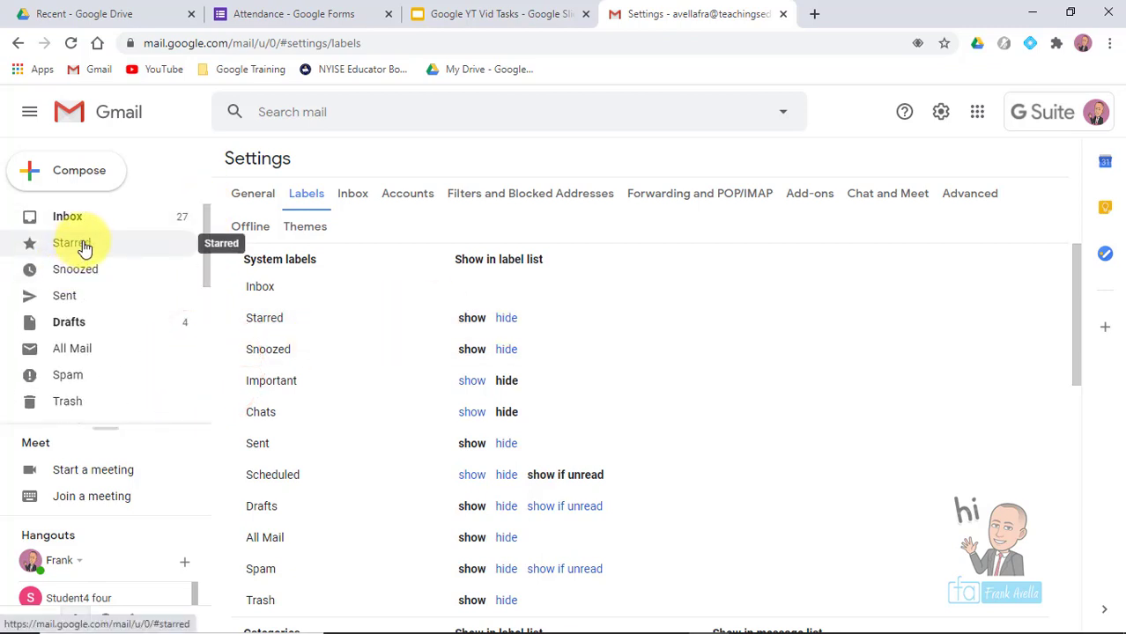
- Hide the "Starred" system label from the label list and show it again, repeating the toggle once more
left_click(505, 319)
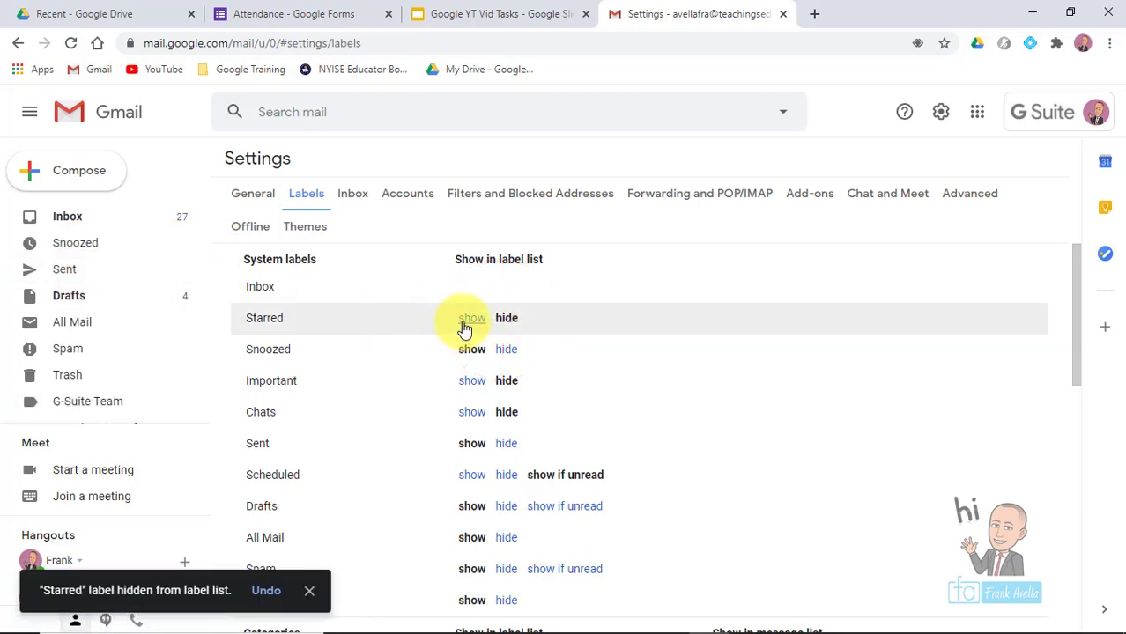
left_click(467, 319)
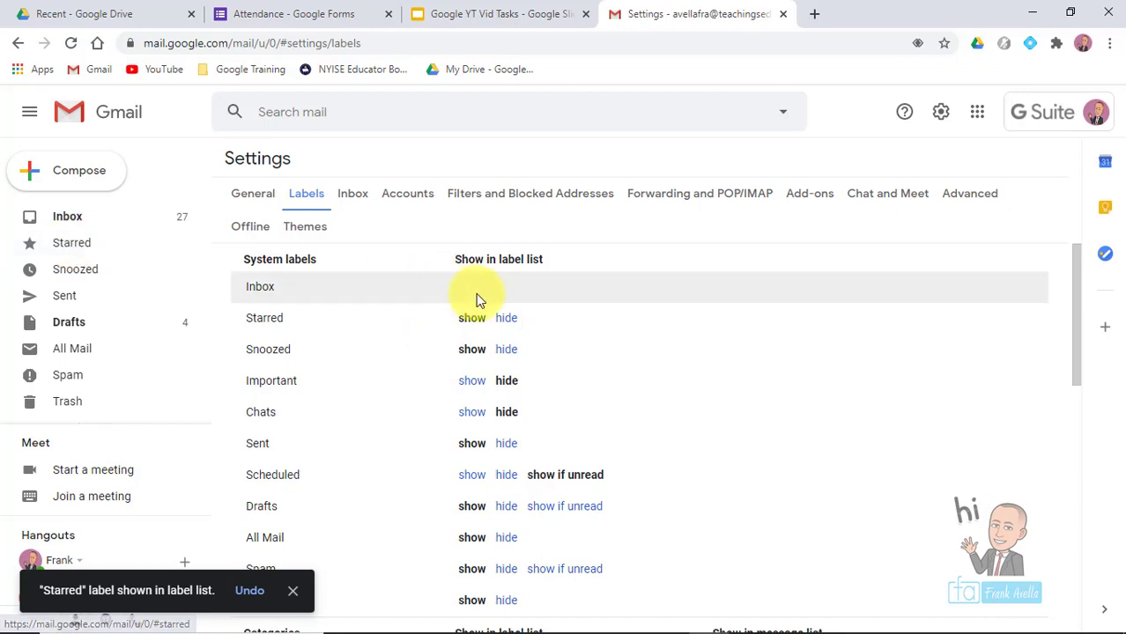
left_click(504, 319)
left_click(471, 318)
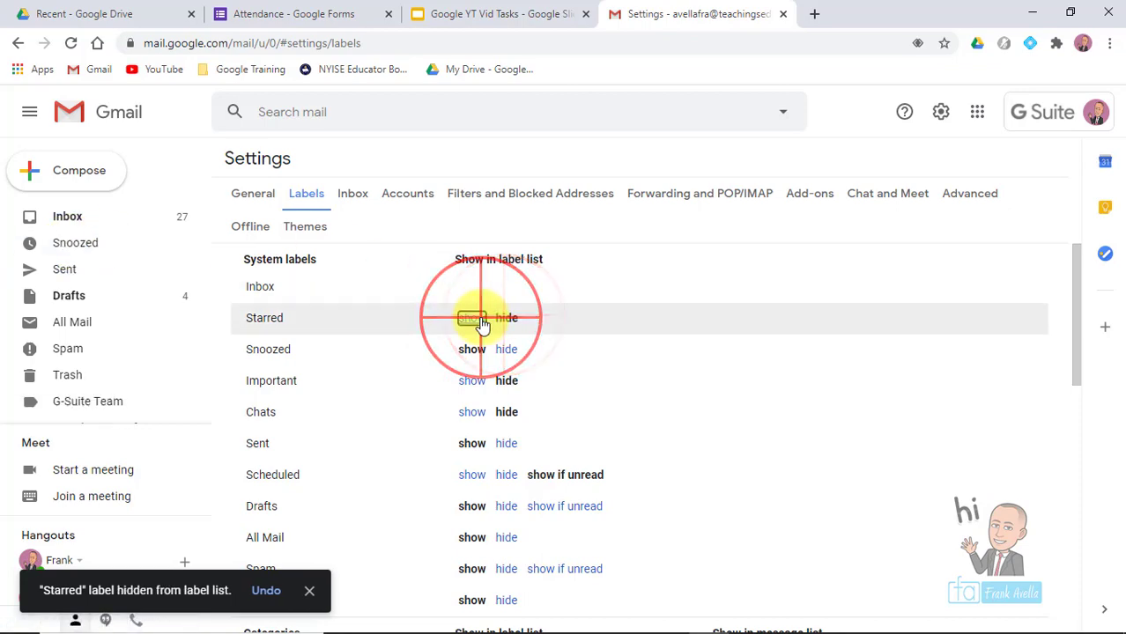
- Remove the "Google Drive Info" label together with its nested "Slides" label, and check the folder list
left_click_drag(1066, 328, 1059, 537)
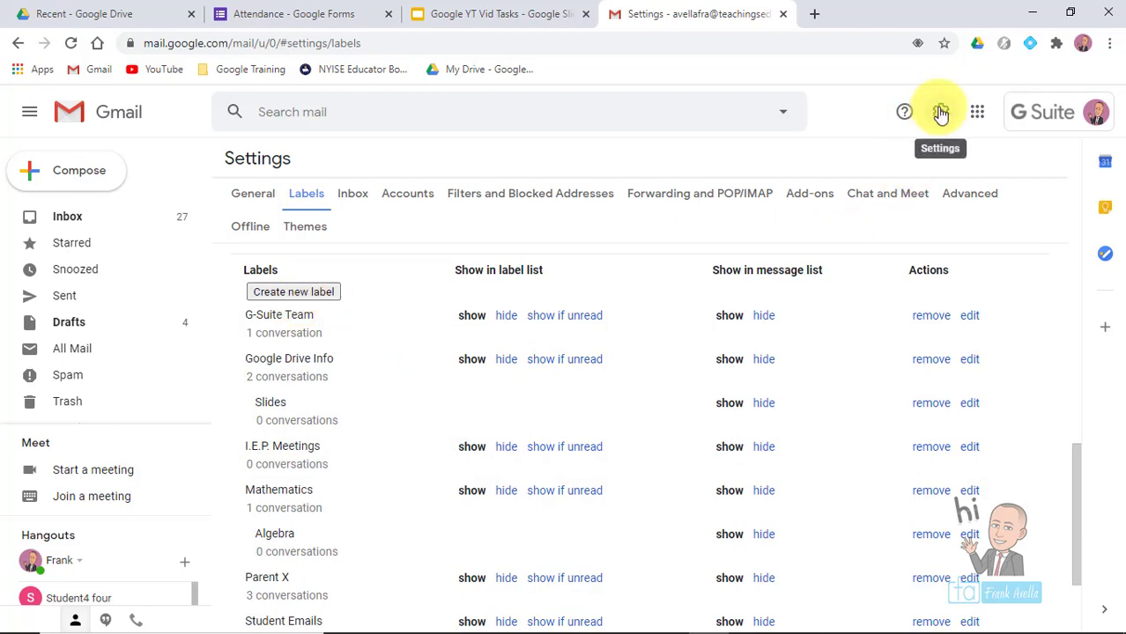
scroll(210, 410, "down", 5)
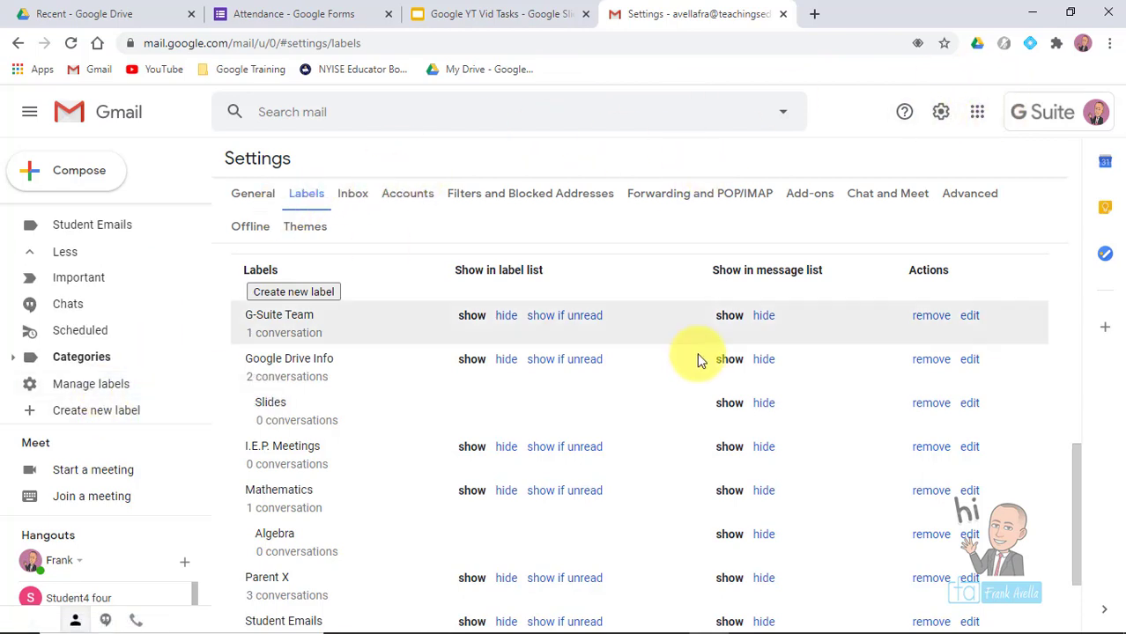
mouse_move(1073, 459)
left_mouse_down()
mouse_move(1075, 509)
mouse_move(1075, 435)
mouse_move(1080, 481)
left_mouse_up()
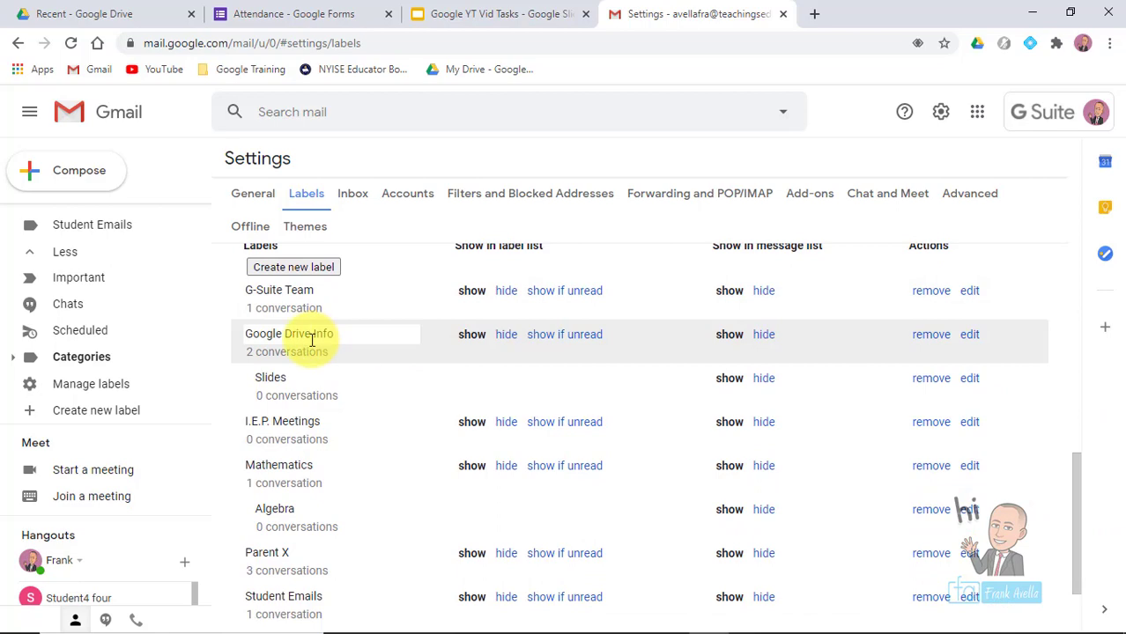
left_click(933, 338)
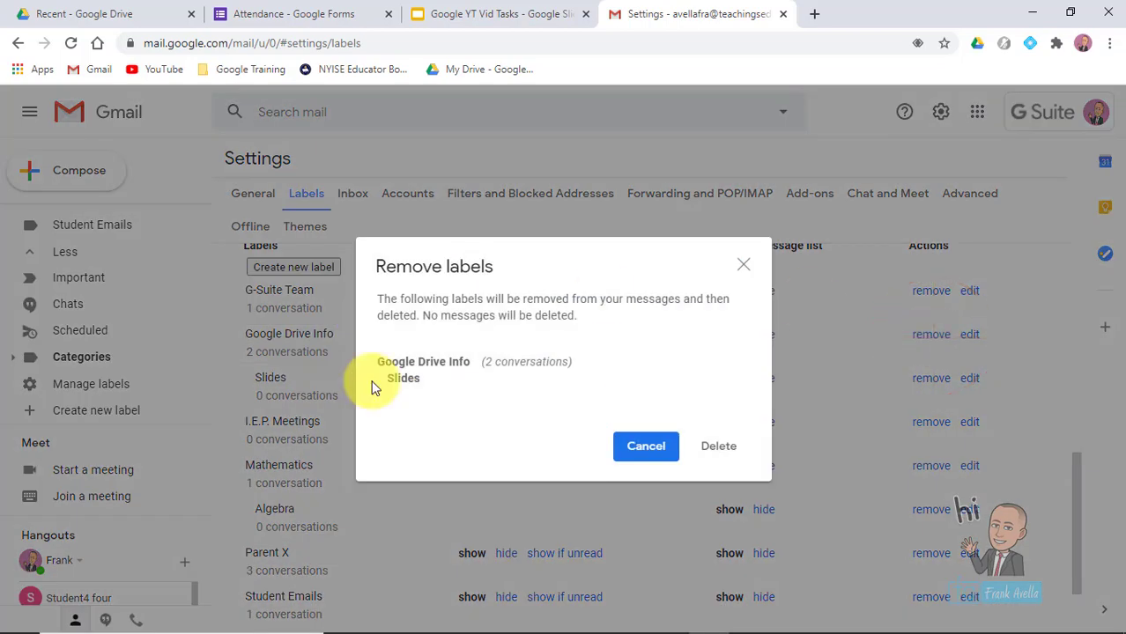
left_click(724, 448)
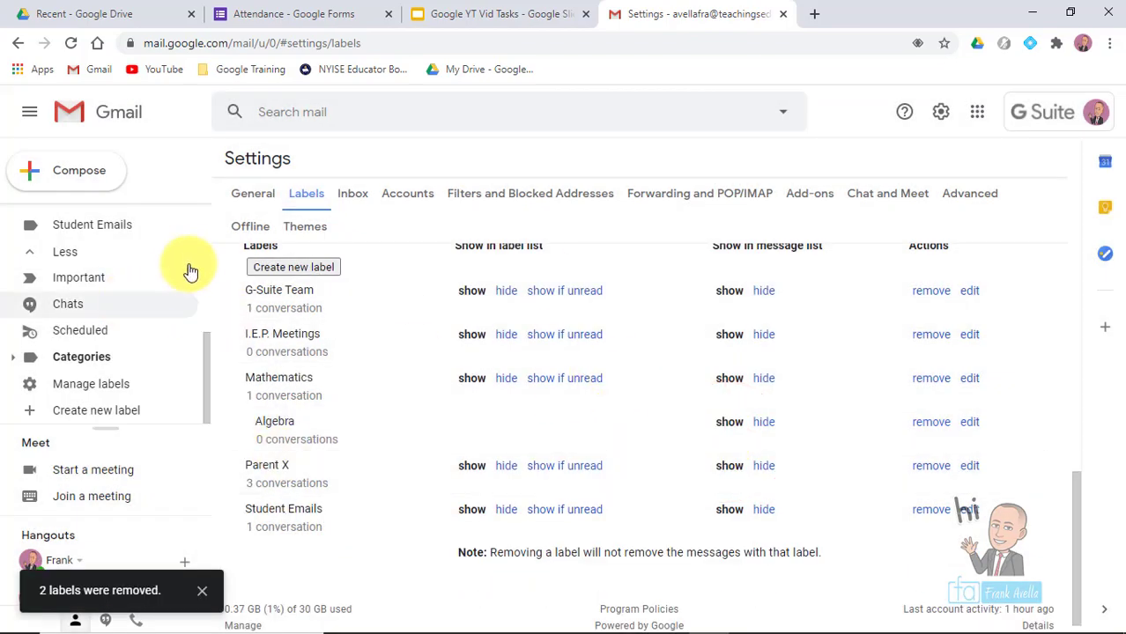
mouse_move(207, 352)
left_mouse_down()
mouse_move(196, 282)
mouse_move(208, 346)
left_mouse_up()
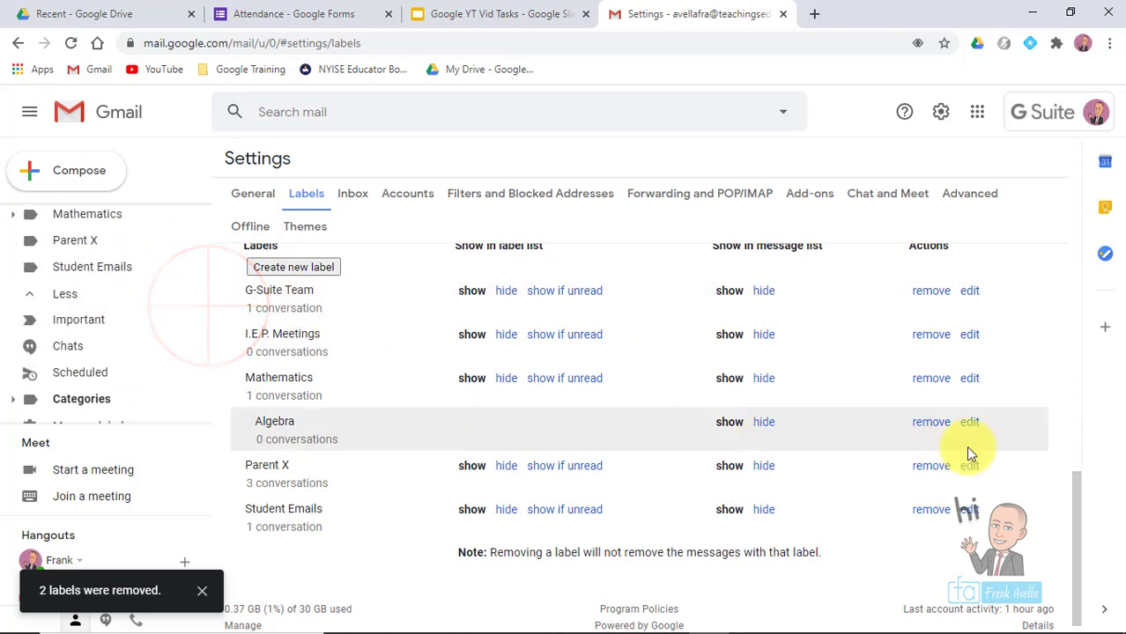
- Open the I.E.P. Meetings label for editing and close it without making changes
left_click(969, 334)
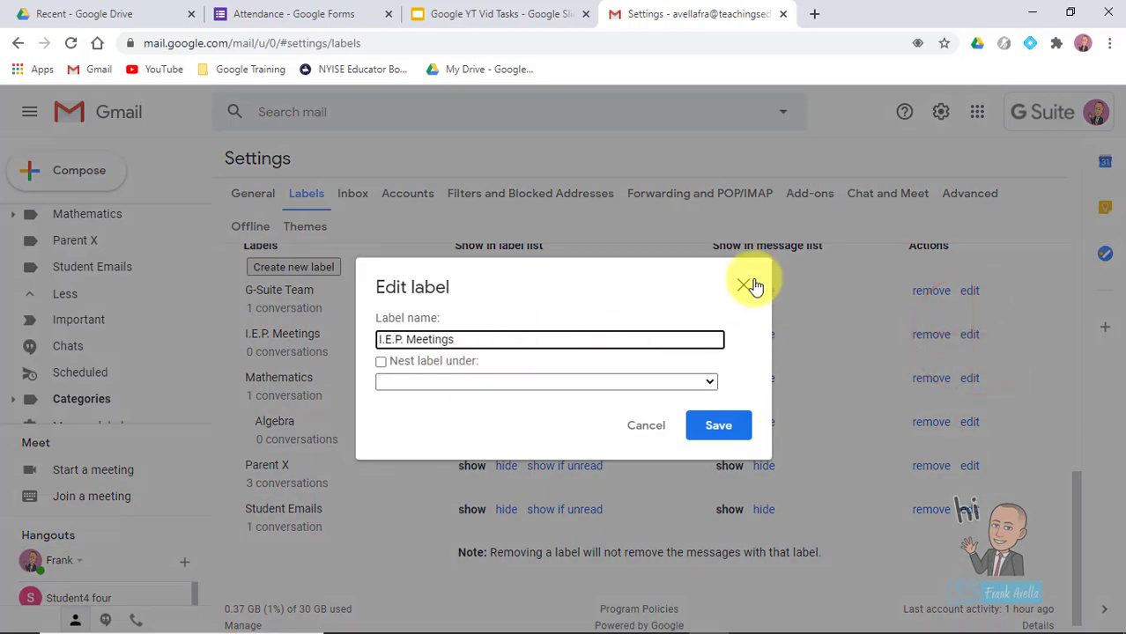
left_click(747, 284)
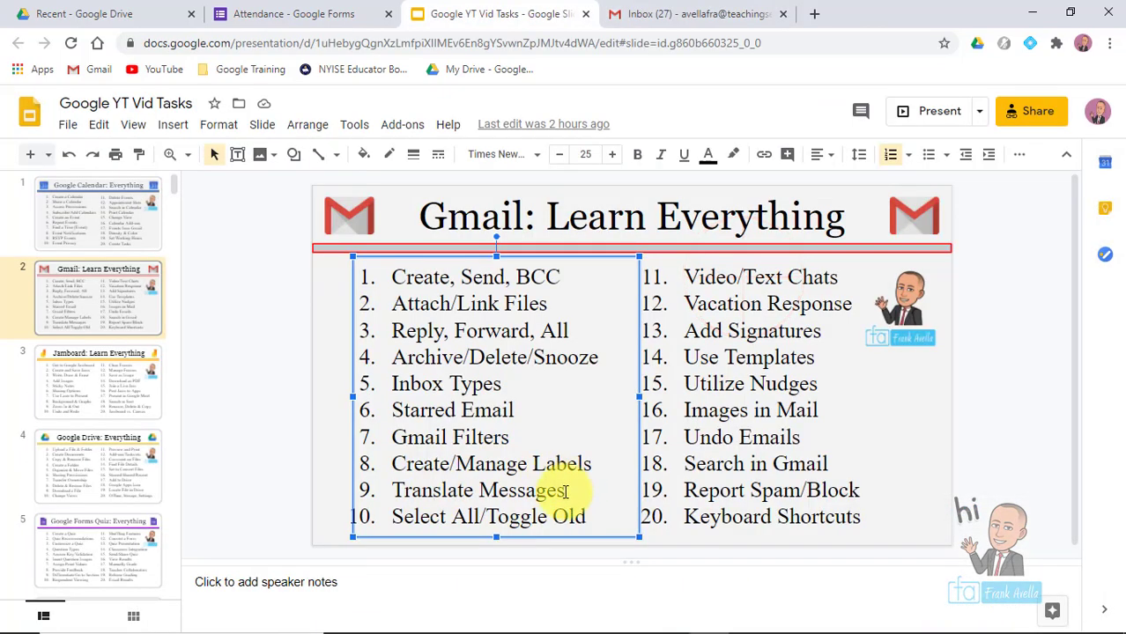
- Highlight "Translate Messages" in the slide's Gmail topic list and switch back to Gmail
left_click_drag(567, 490, 434, 483)
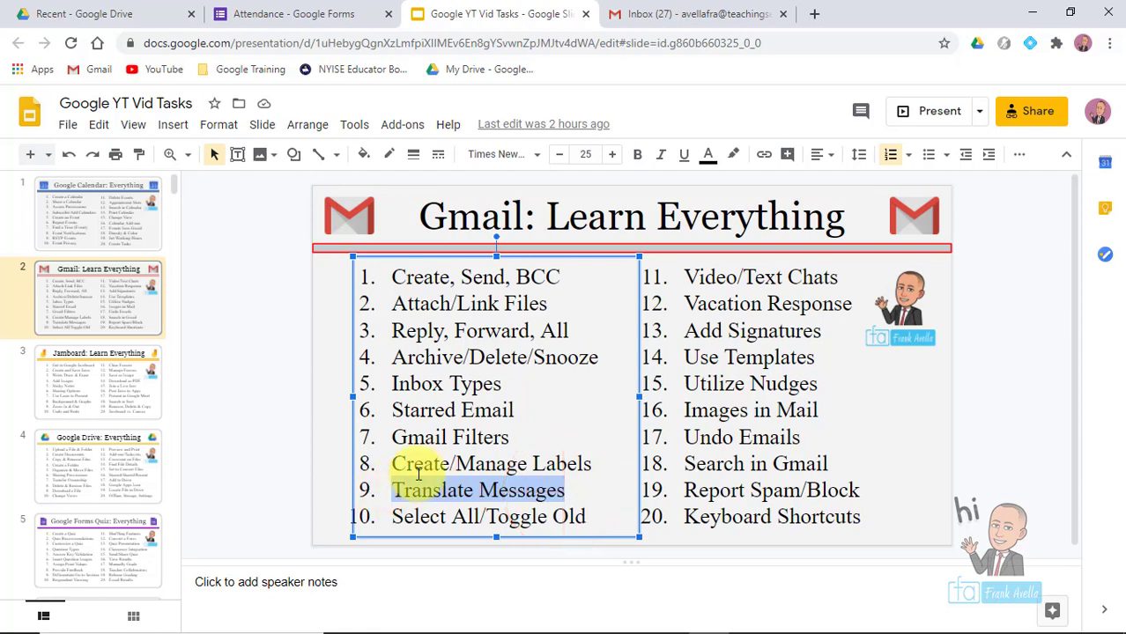
left_click(677, 13)
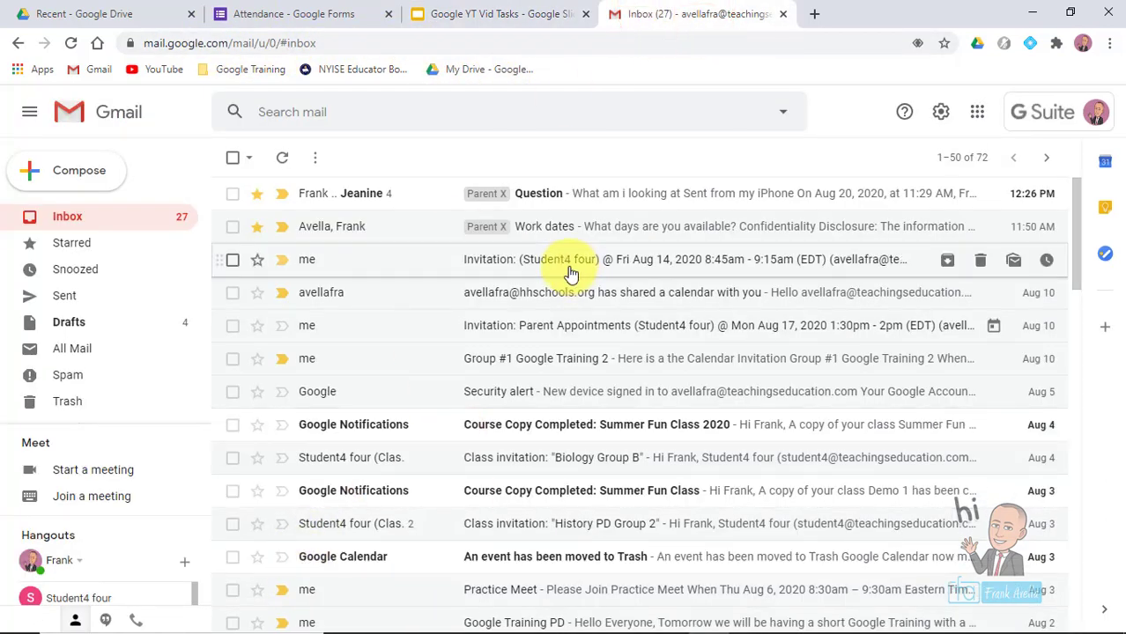
- Open the "Question" conversation in the inbox and translate its most recent message
left_click(554, 194)
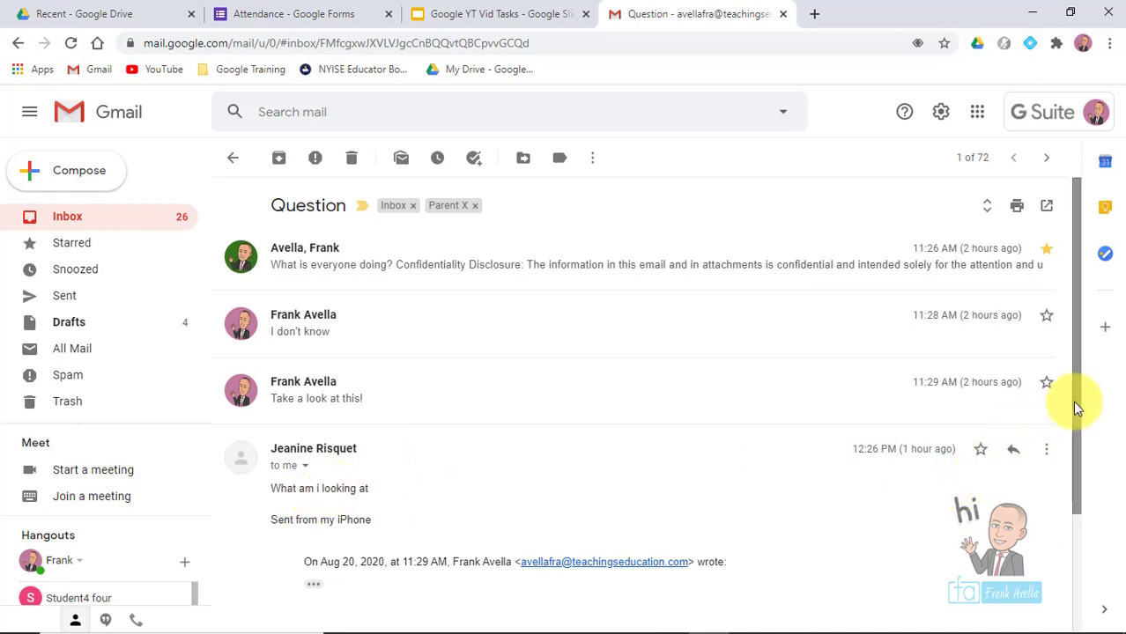
left_click_drag(1072, 400, 1071, 552)
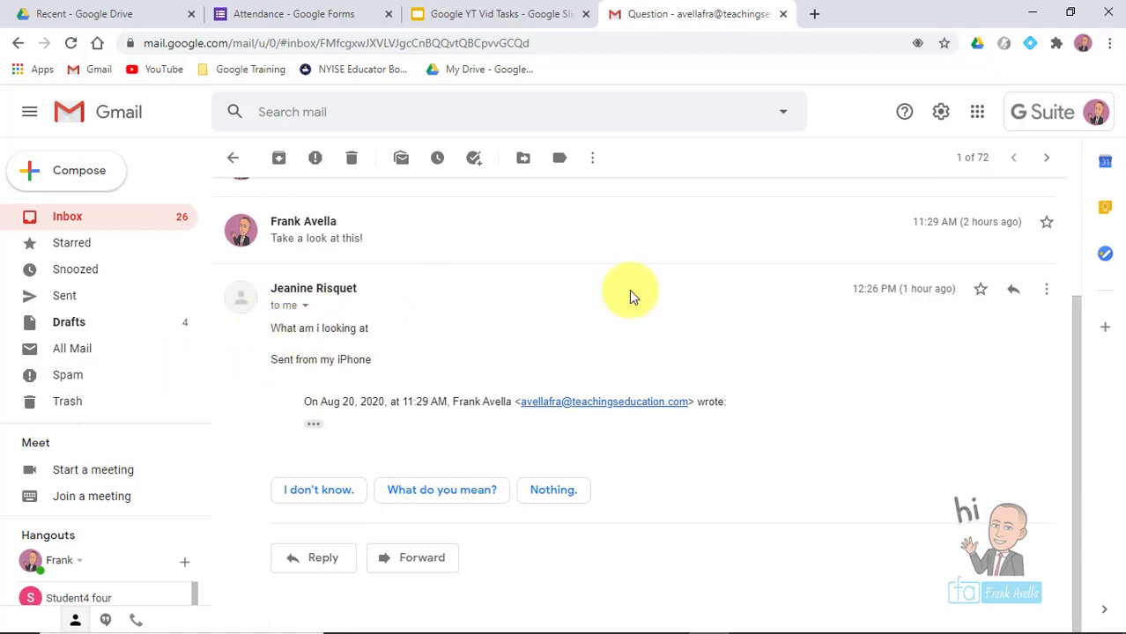
left_click(1047, 293)
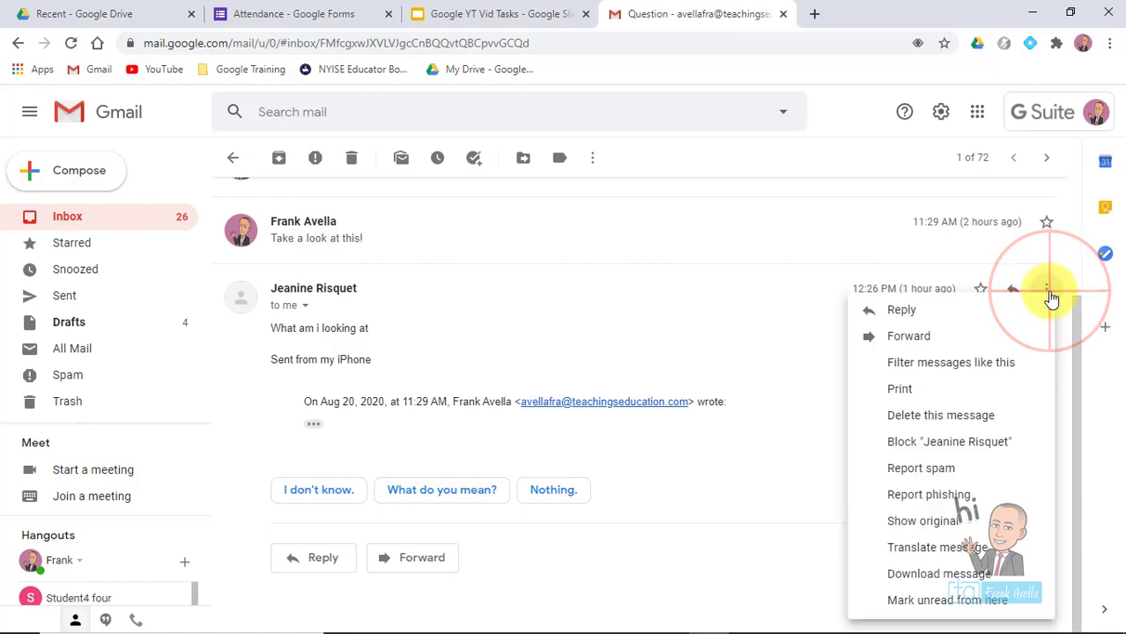
left_click(930, 548)
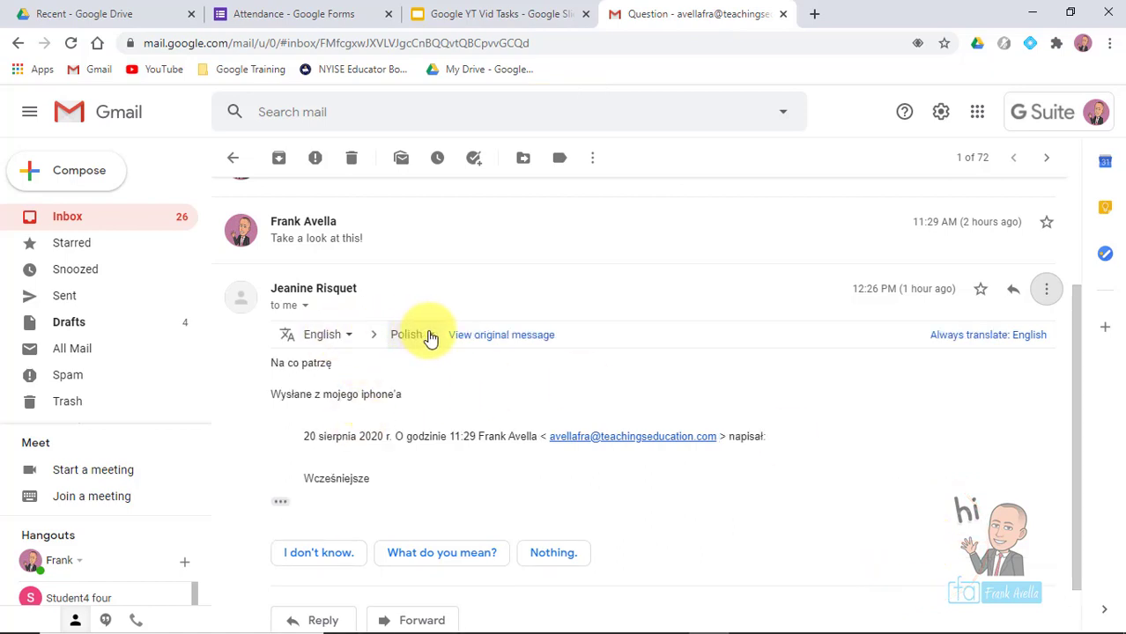
- Highlight the translated message text and change the translation's target language to Russian
left_click(273, 374)
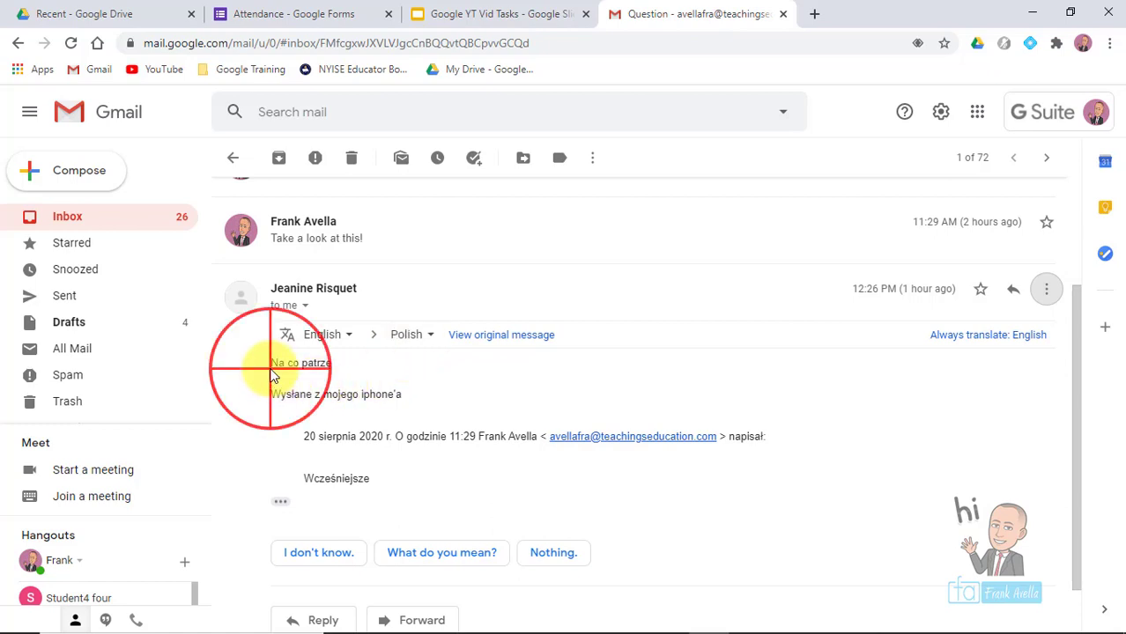
left_click_drag(272, 374, 324, 369)
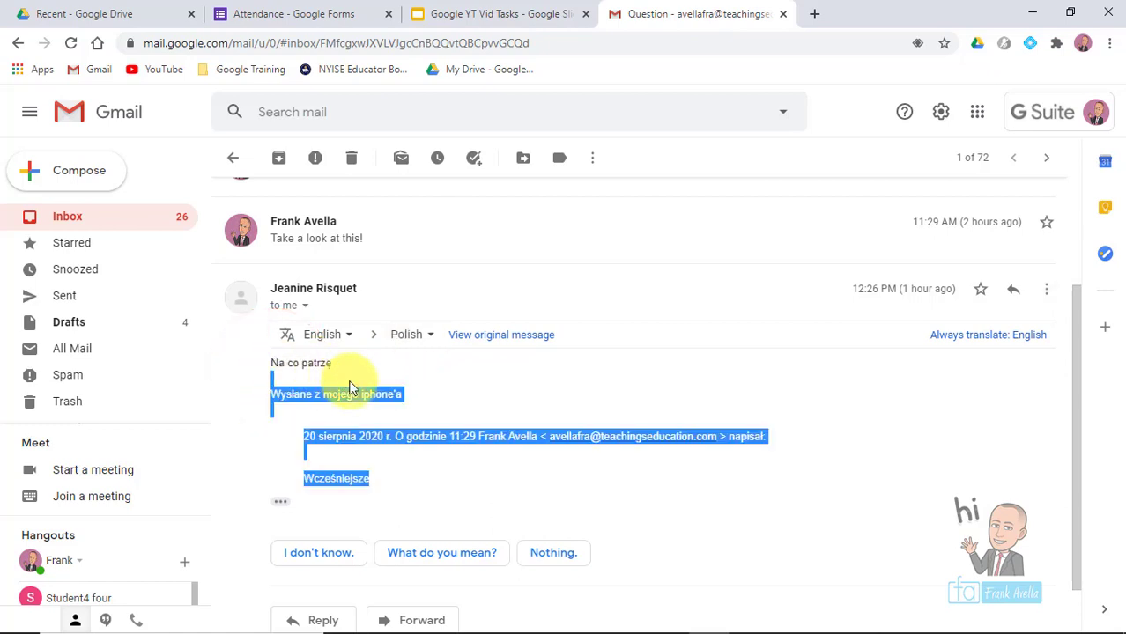
left_click(426, 333)
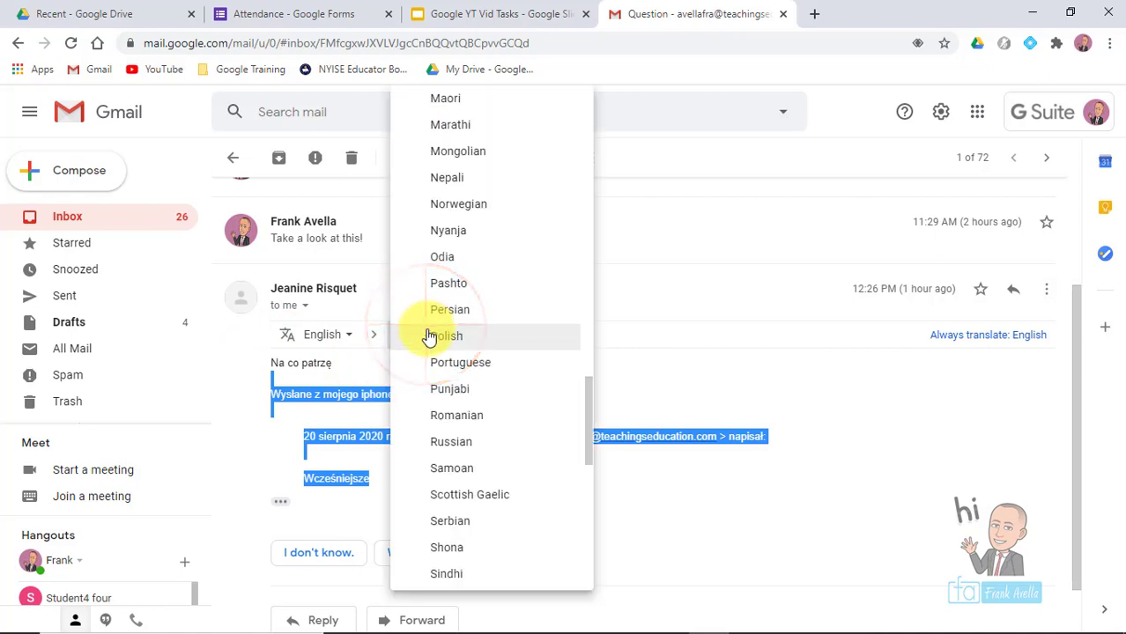
left_click(457, 442)
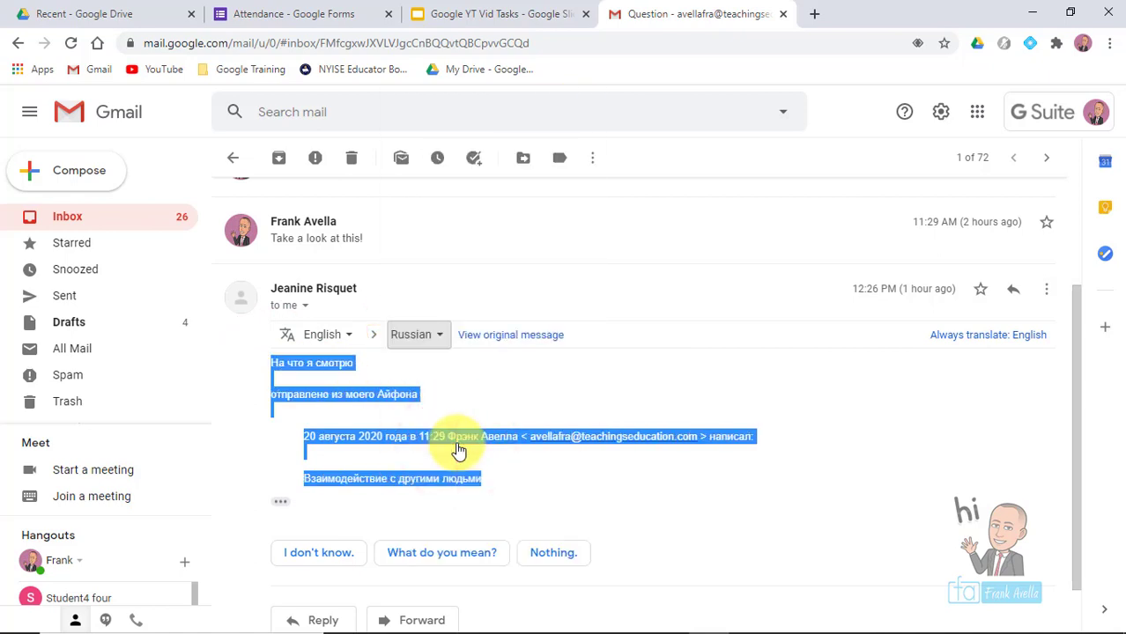
left_click(427, 392)
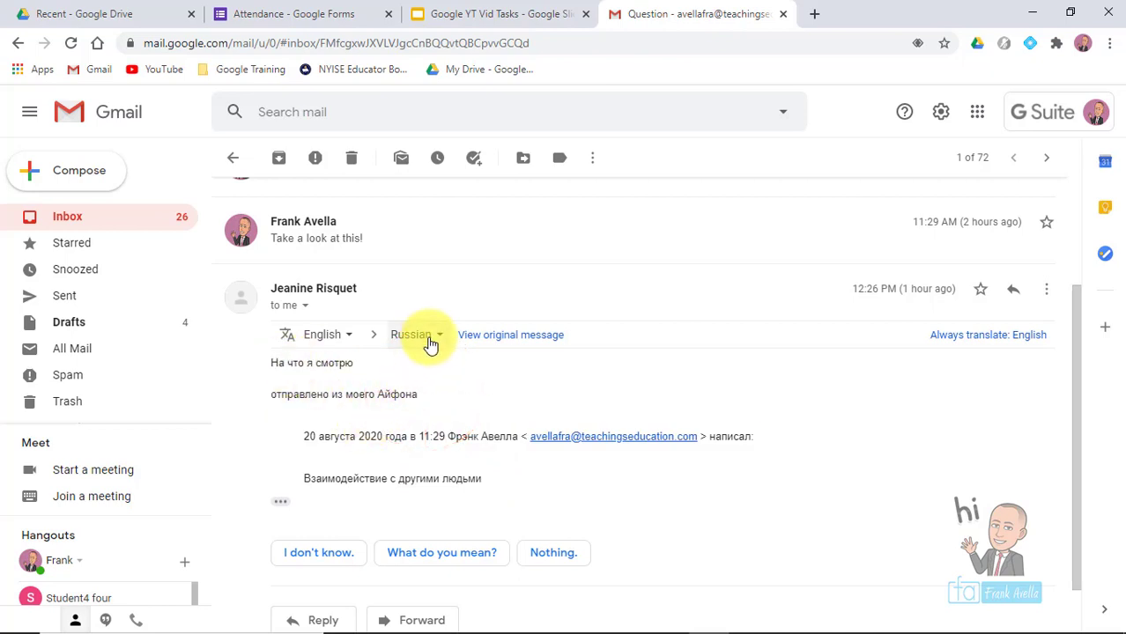
- Set the message's translation language to Macedonian and return to the inbox
left_click(440, 339)
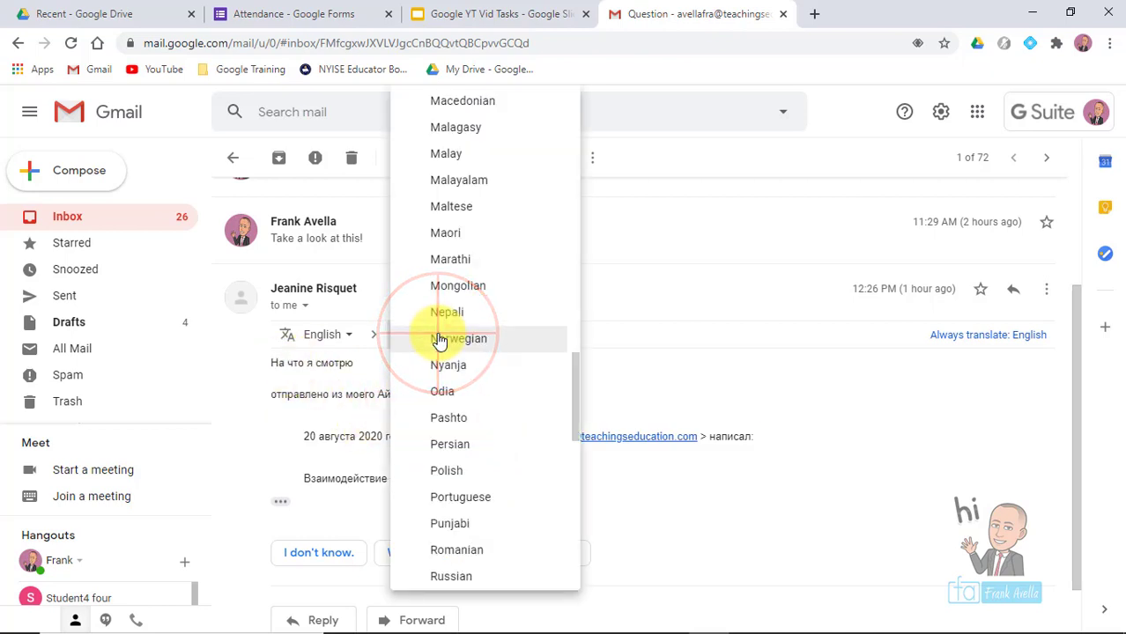
left_click(470, 104)
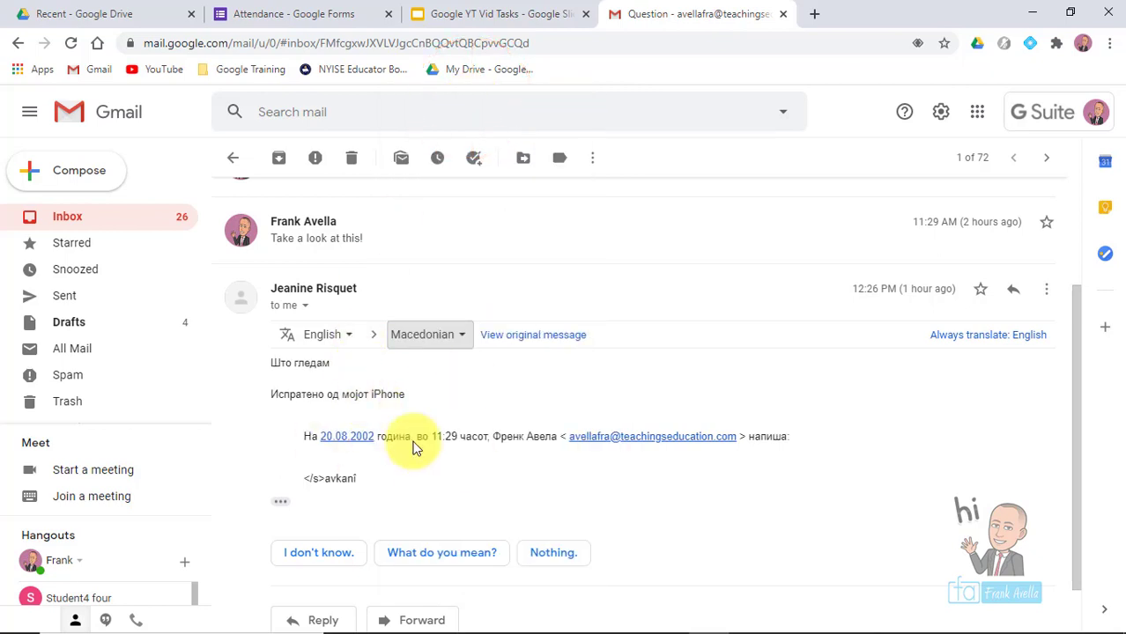
left_click(116, 217)
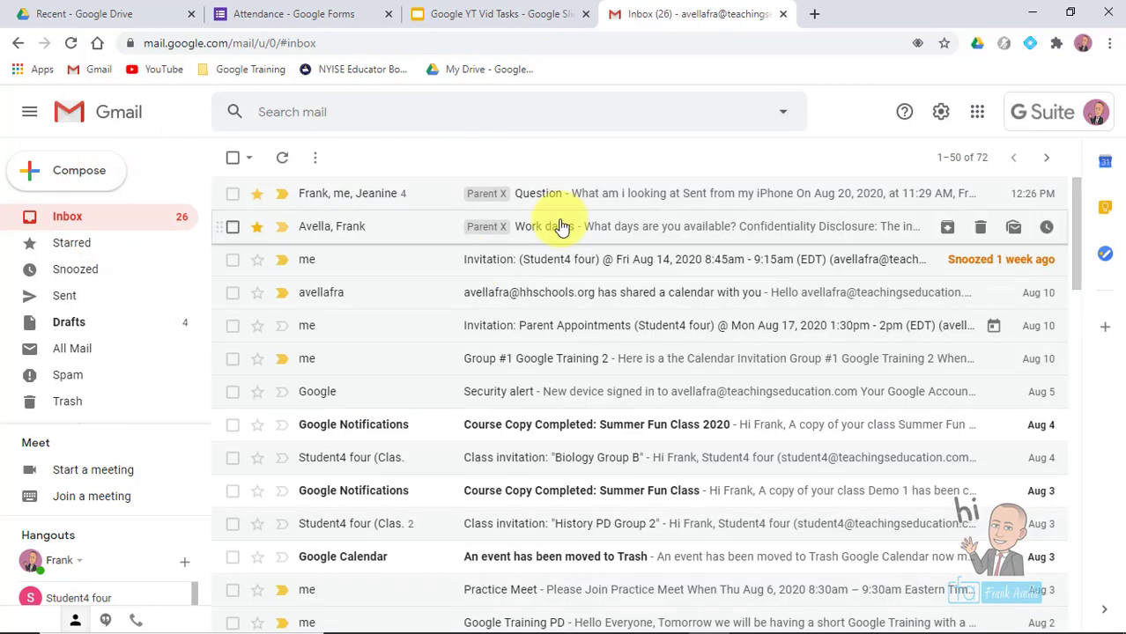
- Switch to the Google Slides presentation, highlight "Select All/Toggle Old" in the topic list, and return to Gmail
left_click(476, 19)
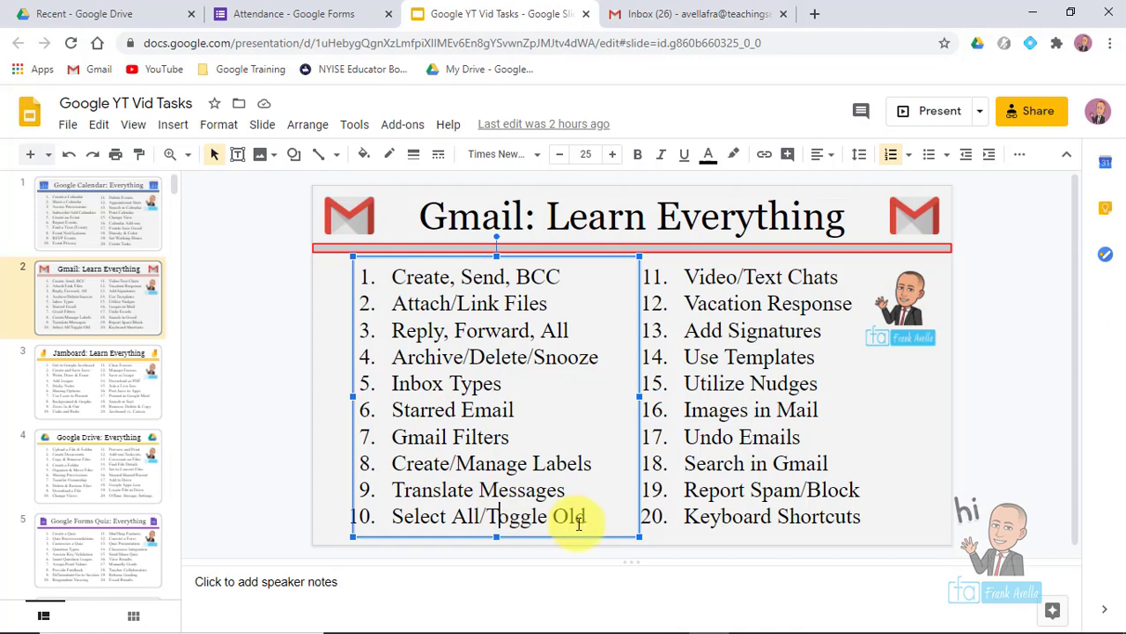
left_click_drag(589, 518, 360, 504)
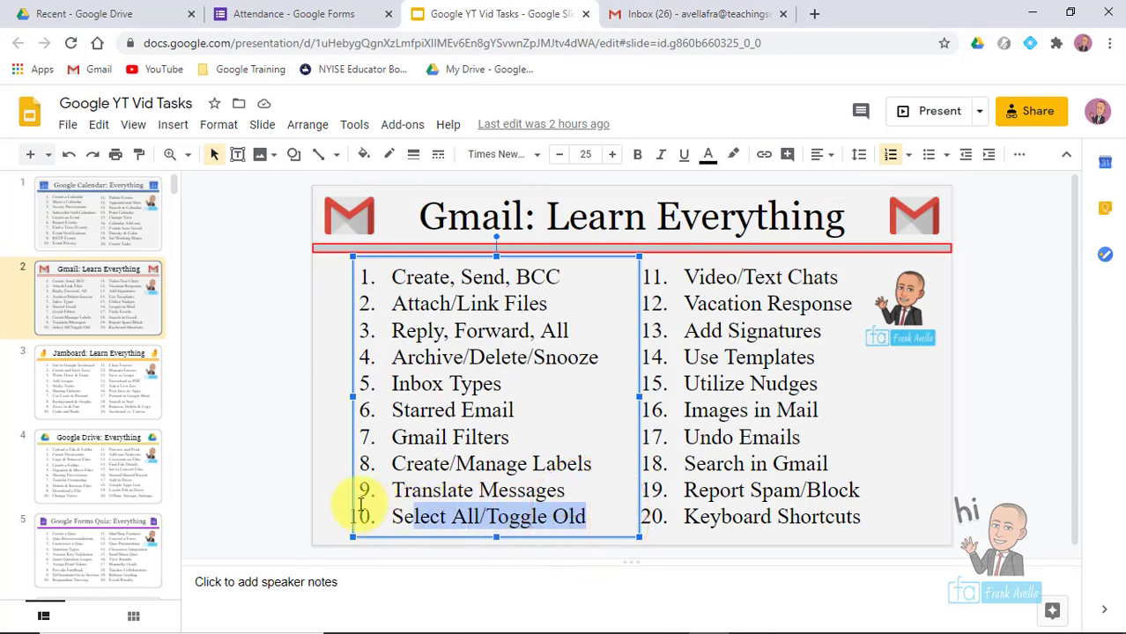
left_click(709, 13)
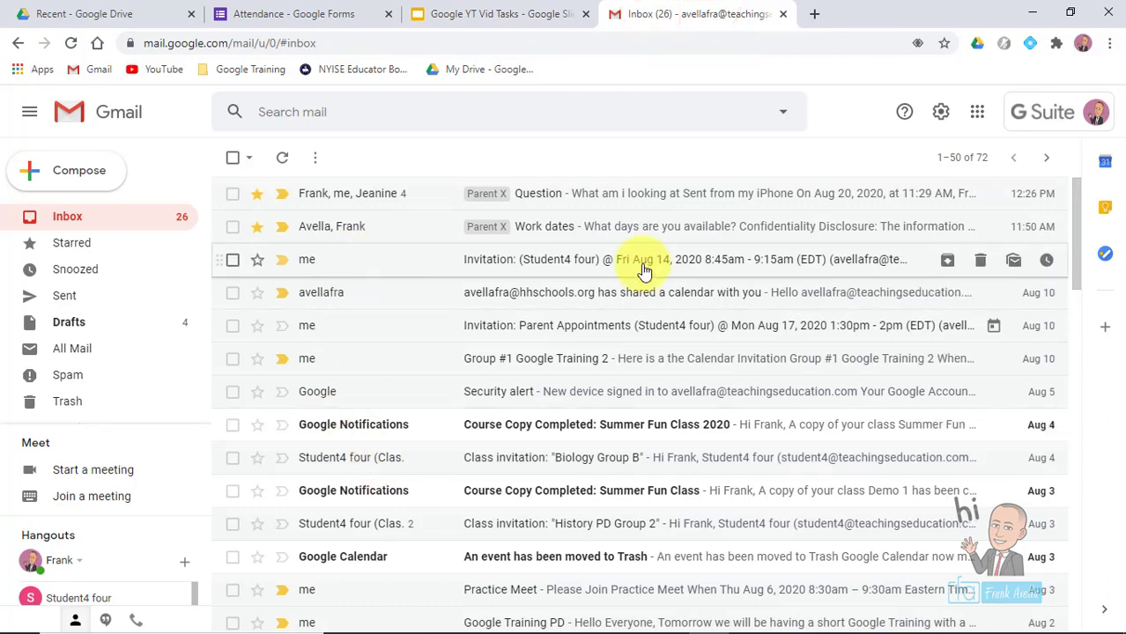
- Delete the two "Course Copy Completed" notifications and the "Biology Group B" and "History PD Group 2" class invitations one by one from the inbox
mouse_move(1076, 203)
left_mouse_down()
mouse_move(1081, 476)
mouse_move(1046, 114)
left_mouse_up()
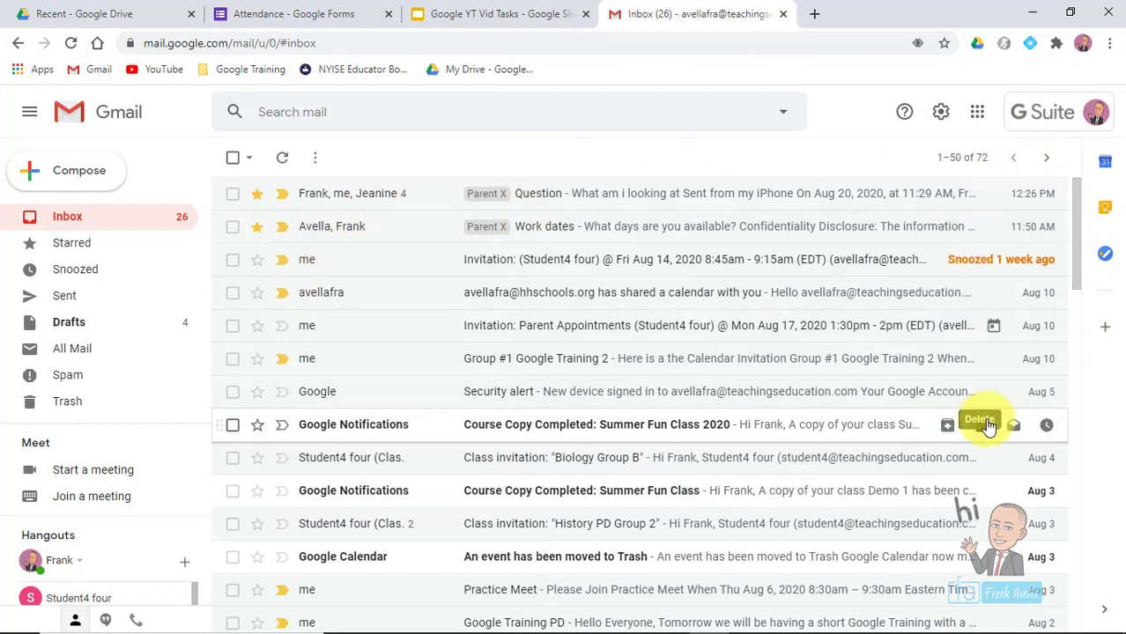
left_click(981, 426)
left_click(981, 426)
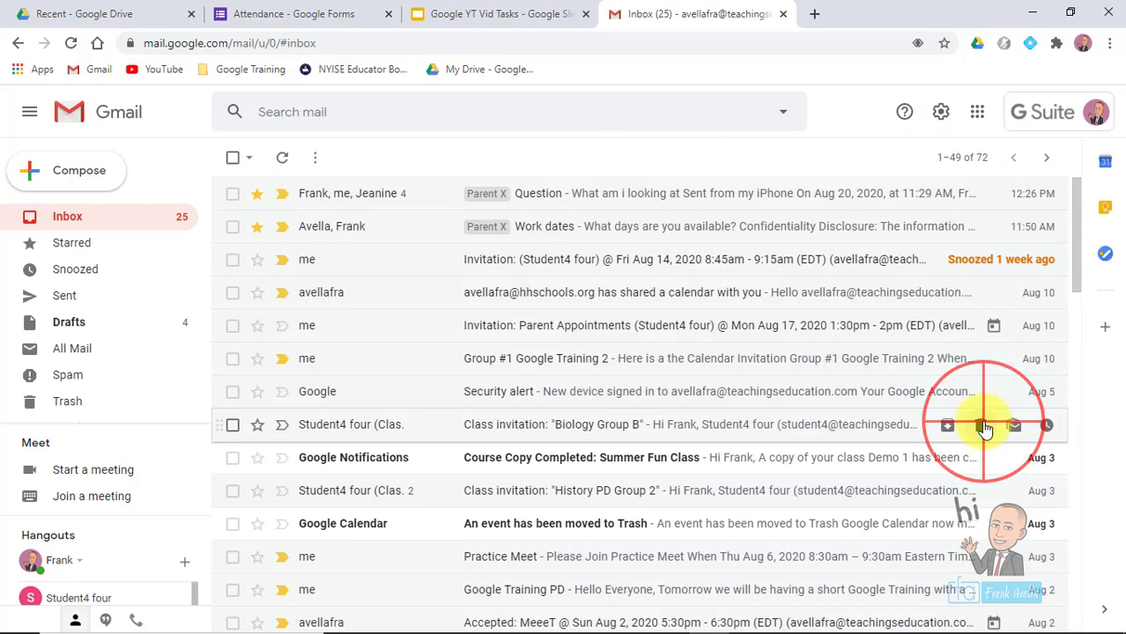
left_click(981, 427)
left_click(982, 426)
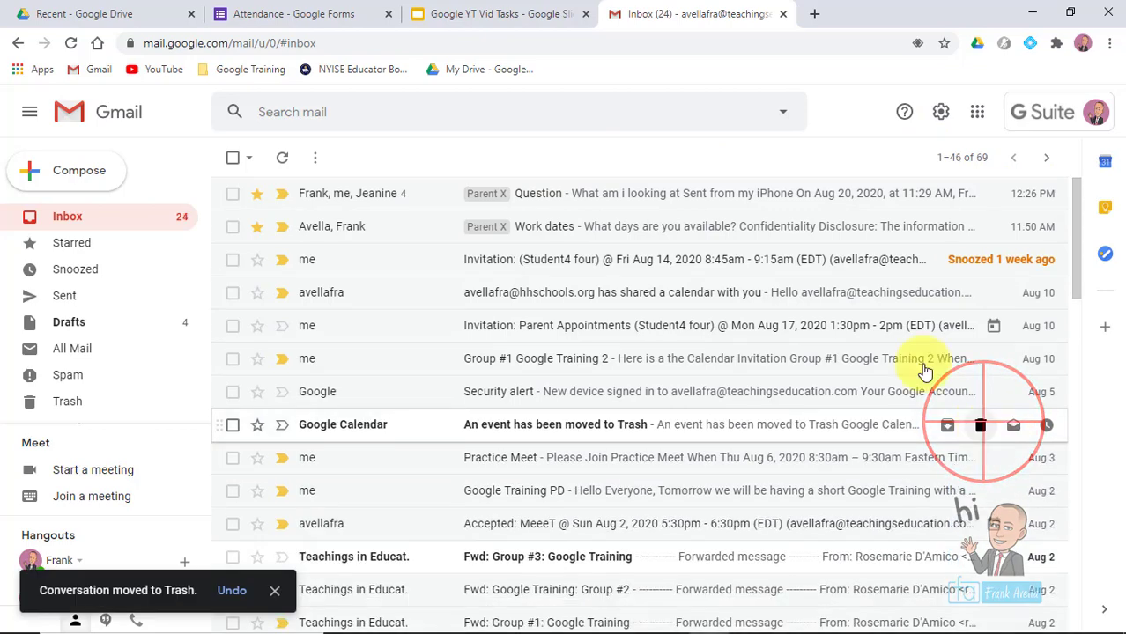
- Select all conversations on the inbox page, and change the selection to read conversations only
left_click(250, 164)
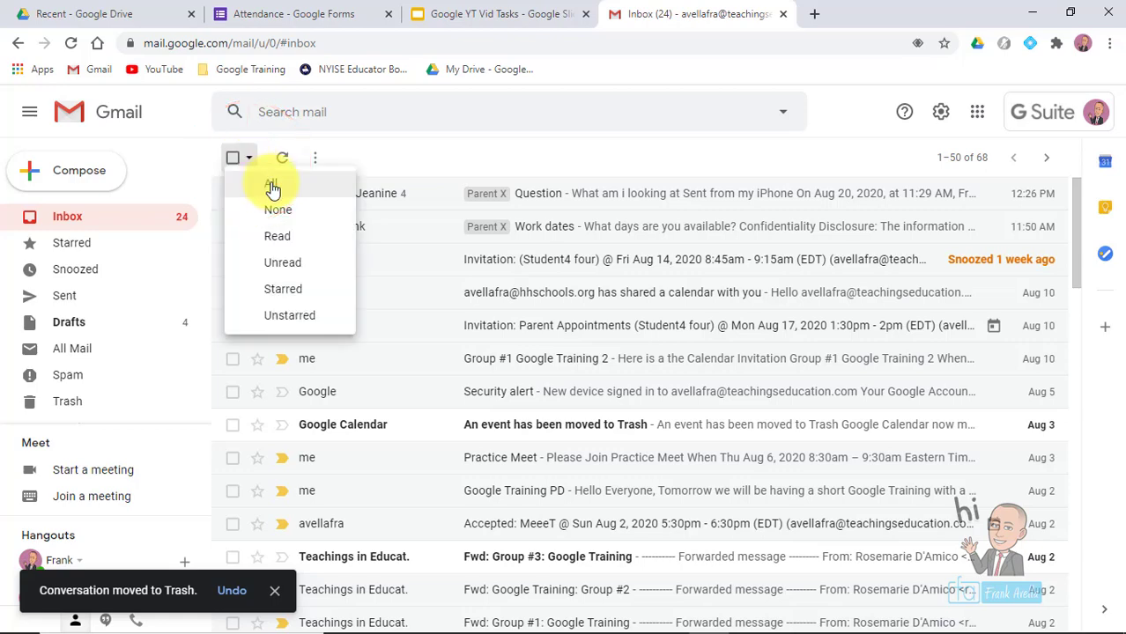
left_click(272, 187)
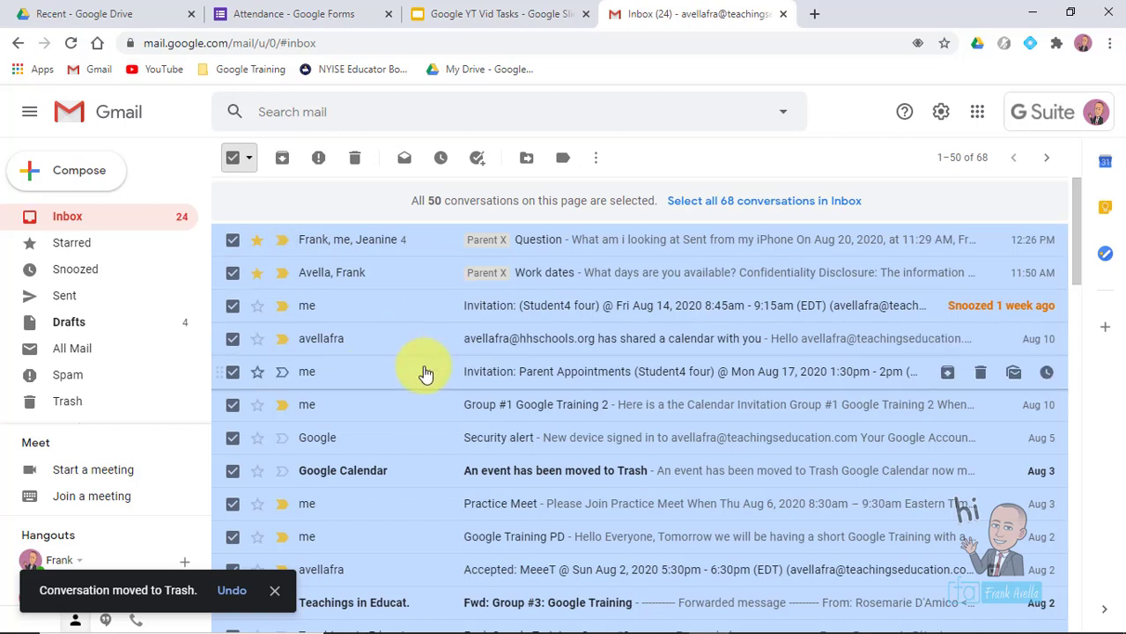
left_click(250, 162)
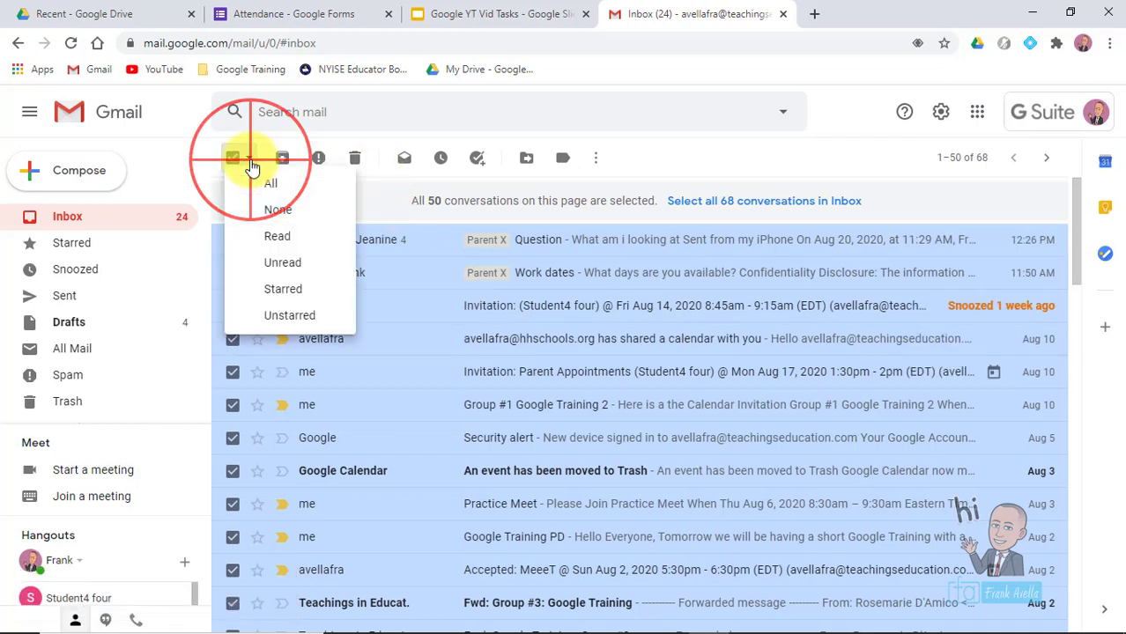
left_click(282, 240)
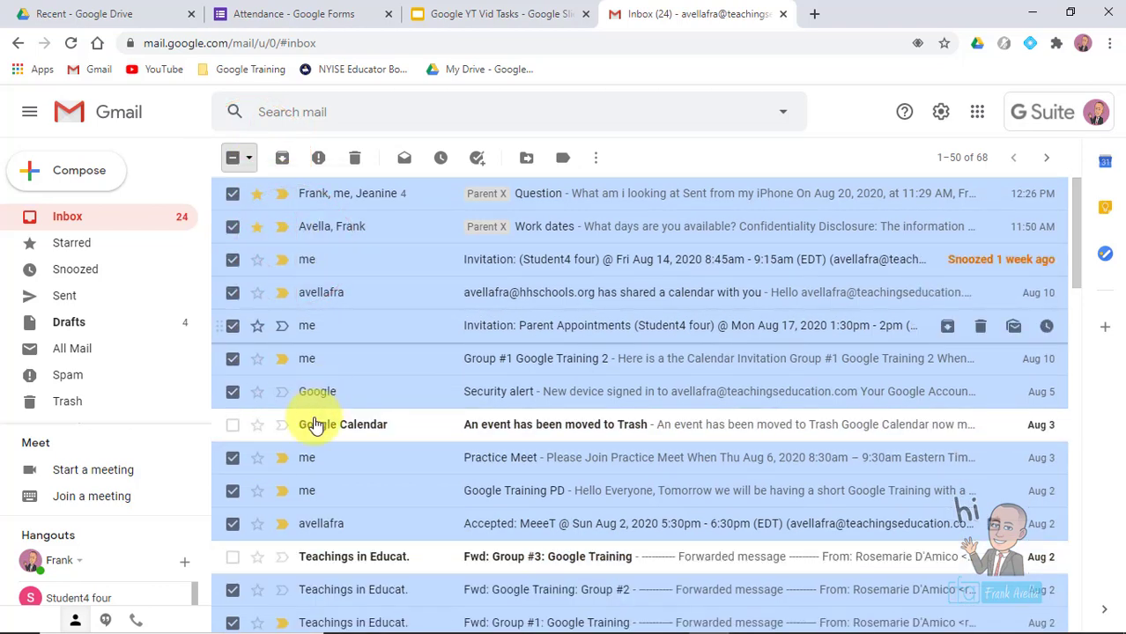
- Select only the unread conversations in the inbox, and clear the selection
left_click(250, 160)
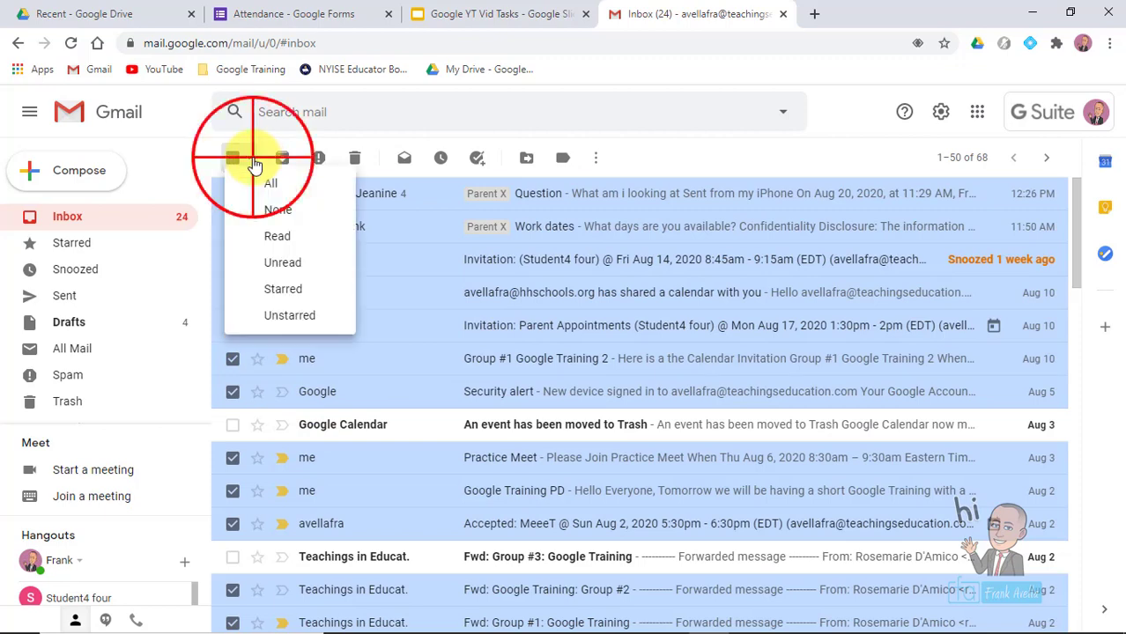
left_click(289, 262)
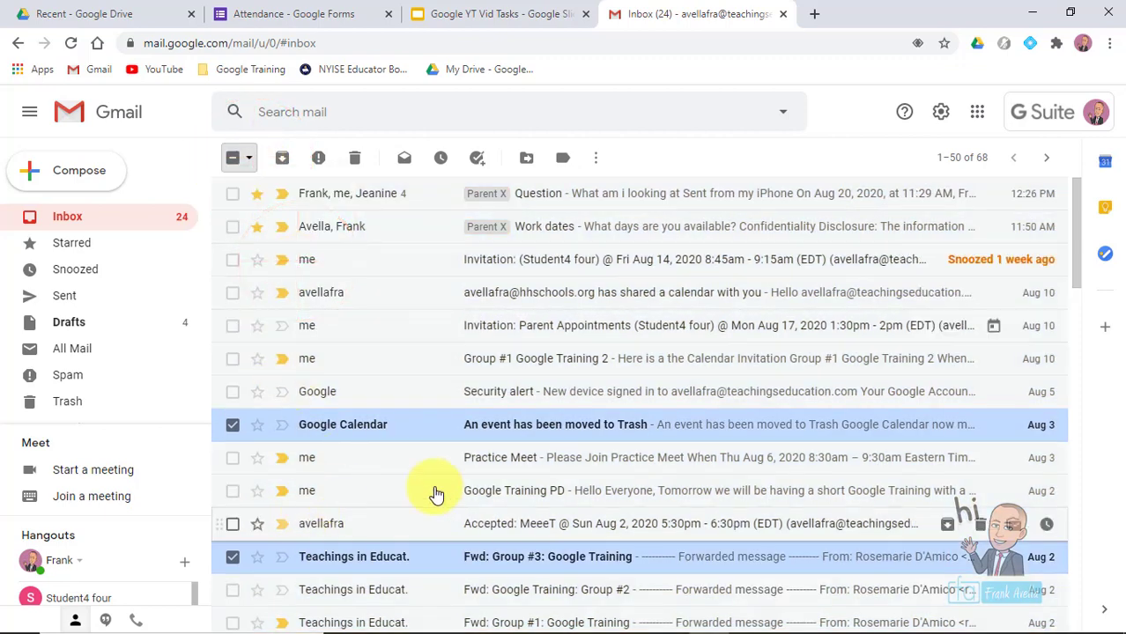
left_click(250, 161)
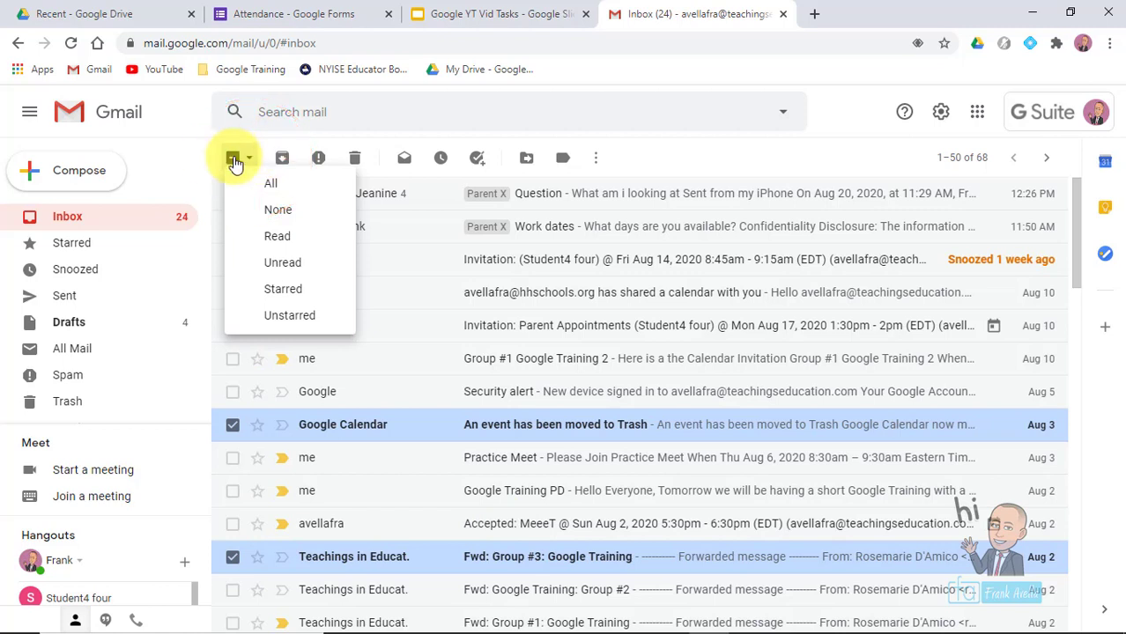
left_click(234, 158)
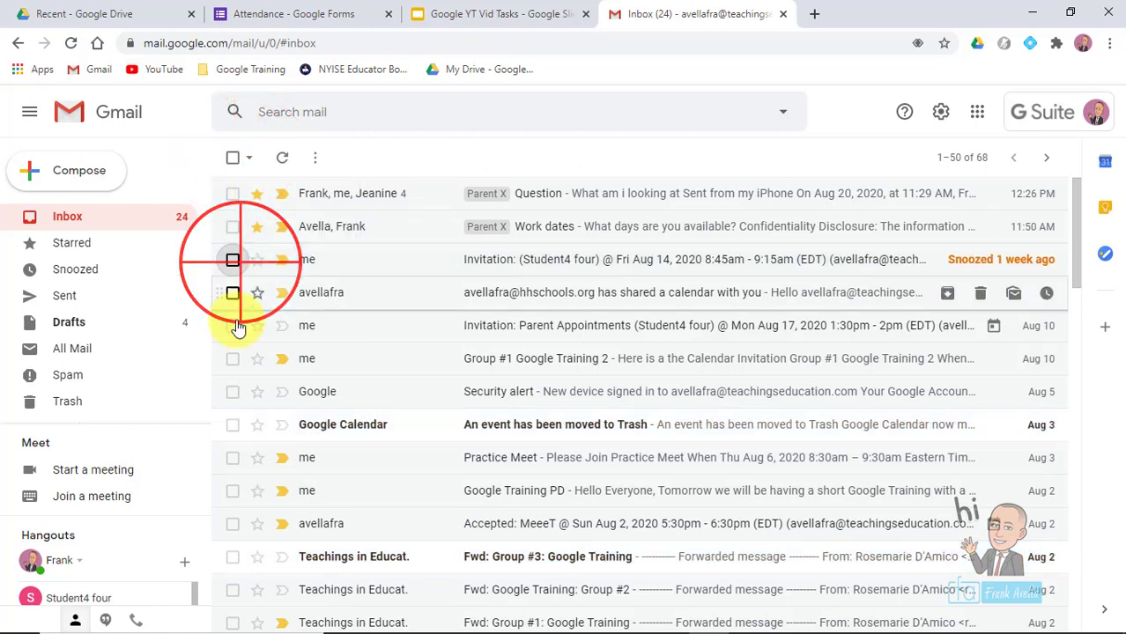
- Select the "Group #1 Google Training 2", Aug 14 invitation and "Practice Meet" conversations individually, and deselect all three
left_click(232, 358)
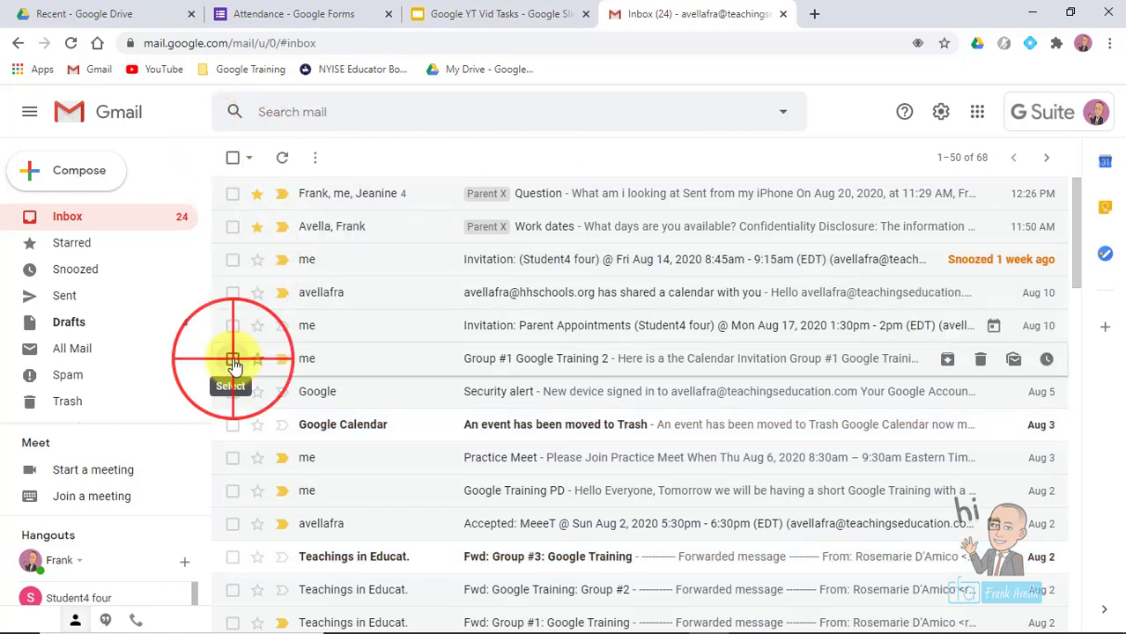
left_click(233, 260)
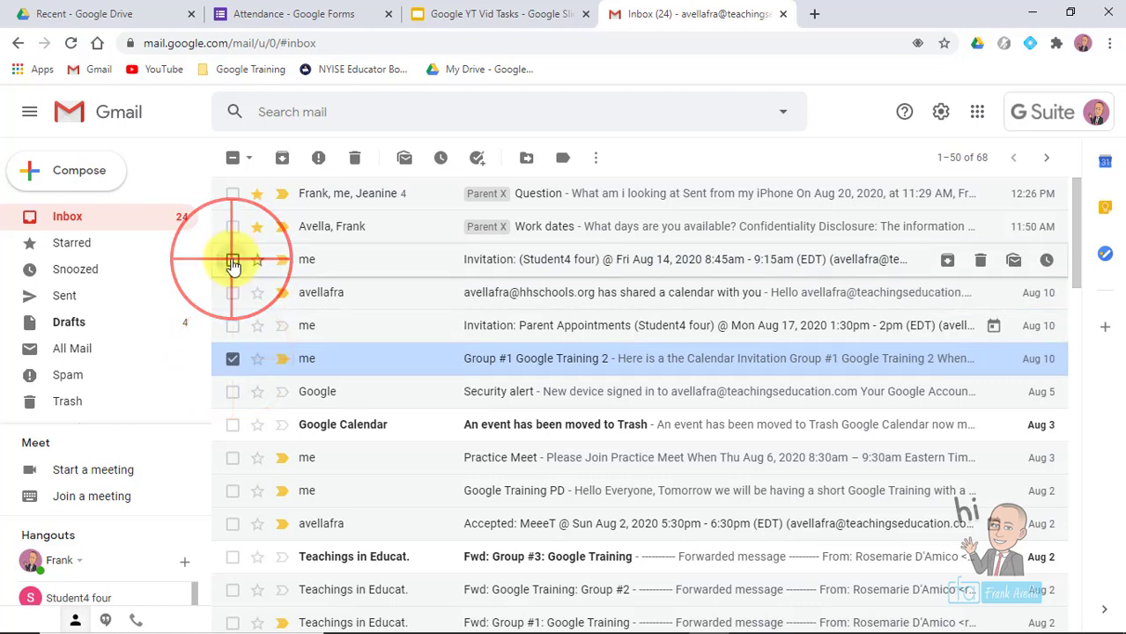
left_click(231, 458)
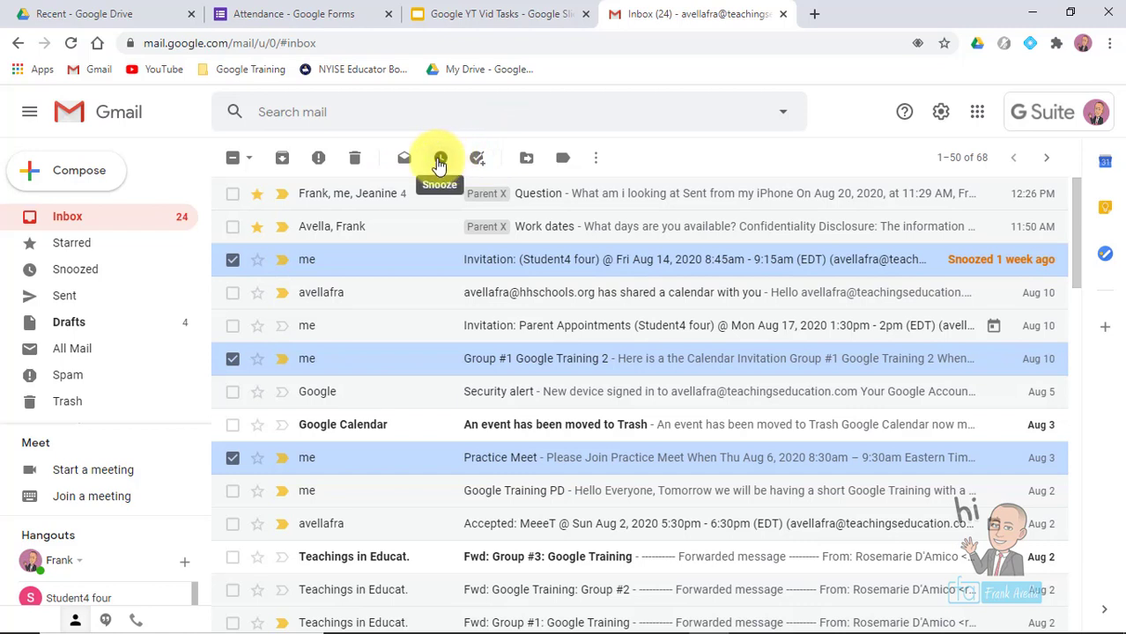
left_click(233, 260)
left_click(233, 359)
left_click(233, 458)
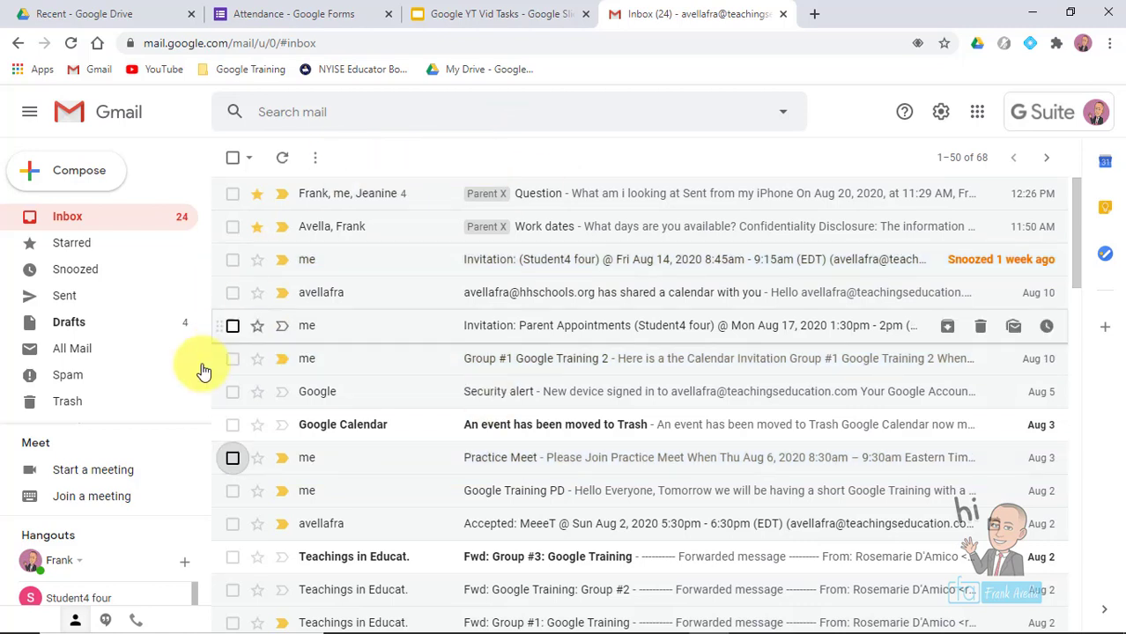
- Select the shared-calendar notification and the "Work dates" conversation individually in the inbox, and deselect both
left_click(232, 293)
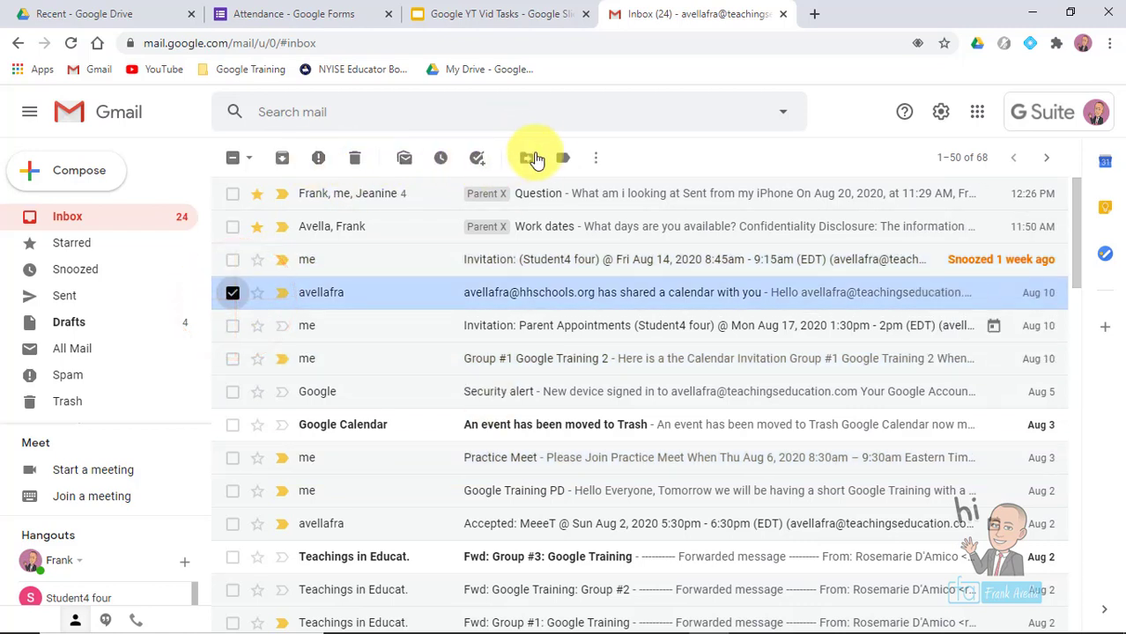
left_click(234, 236)
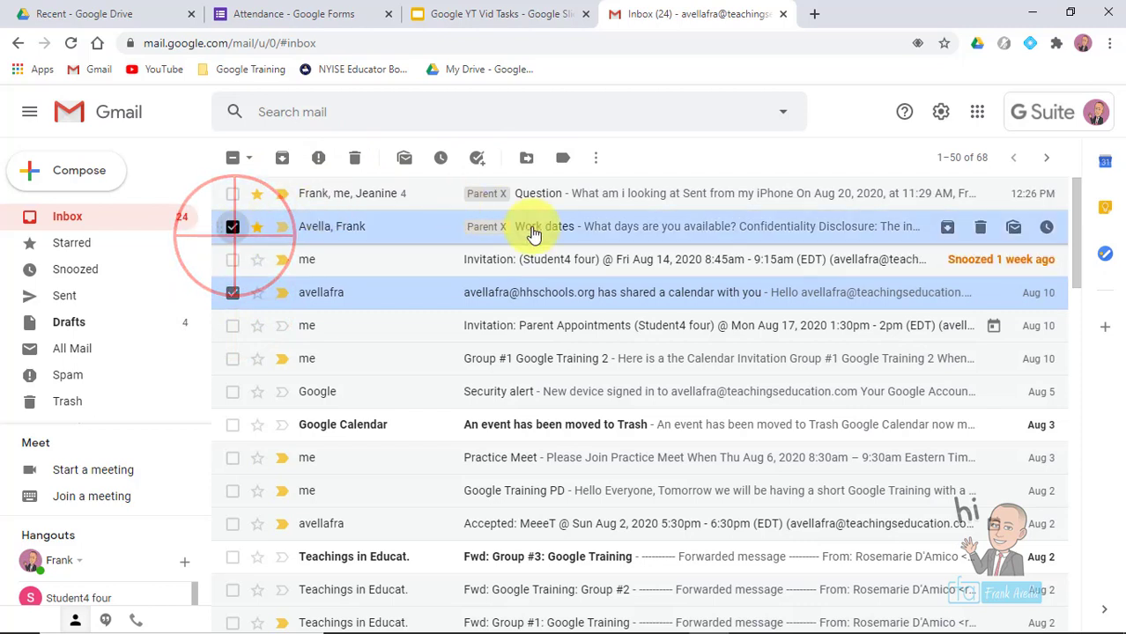
left_click(687, 167)
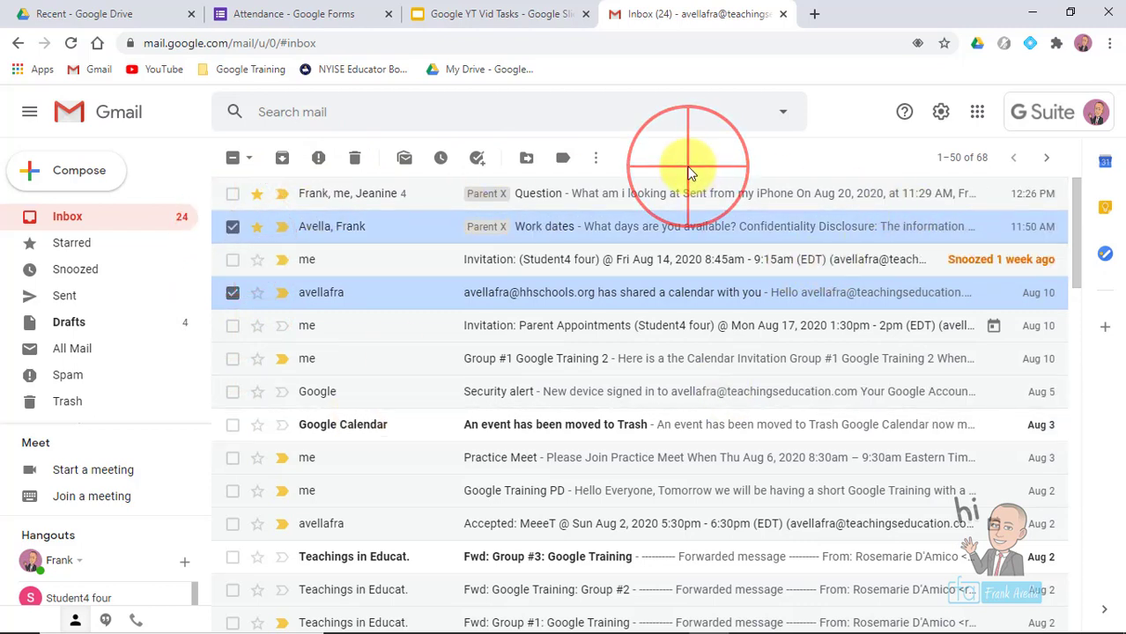
left_click(234, 228)
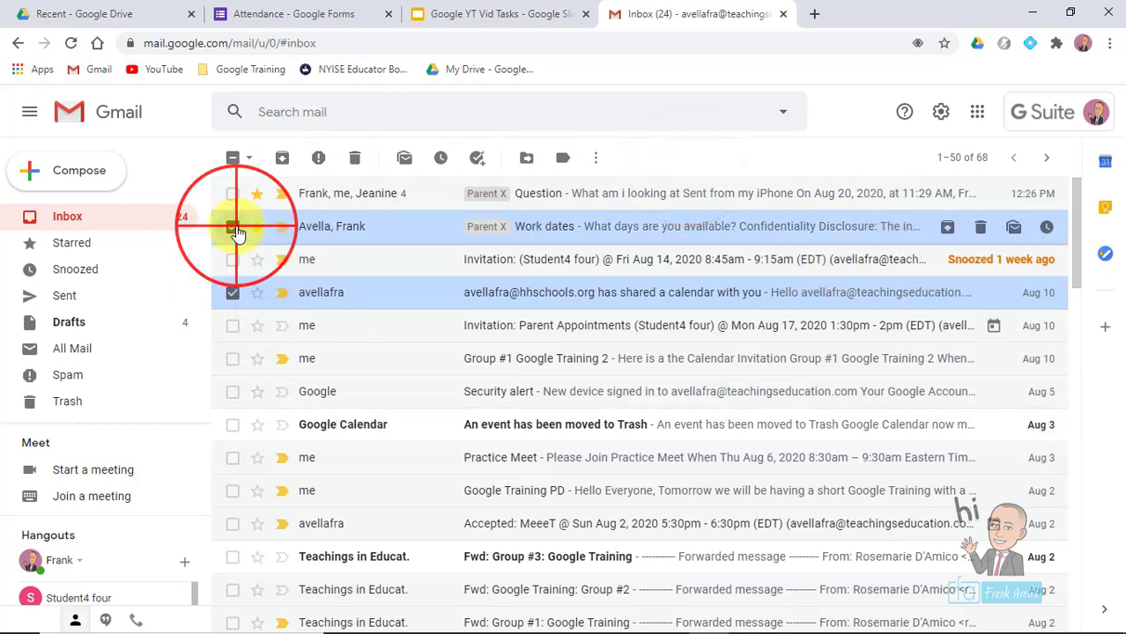
left_click(231, 292)
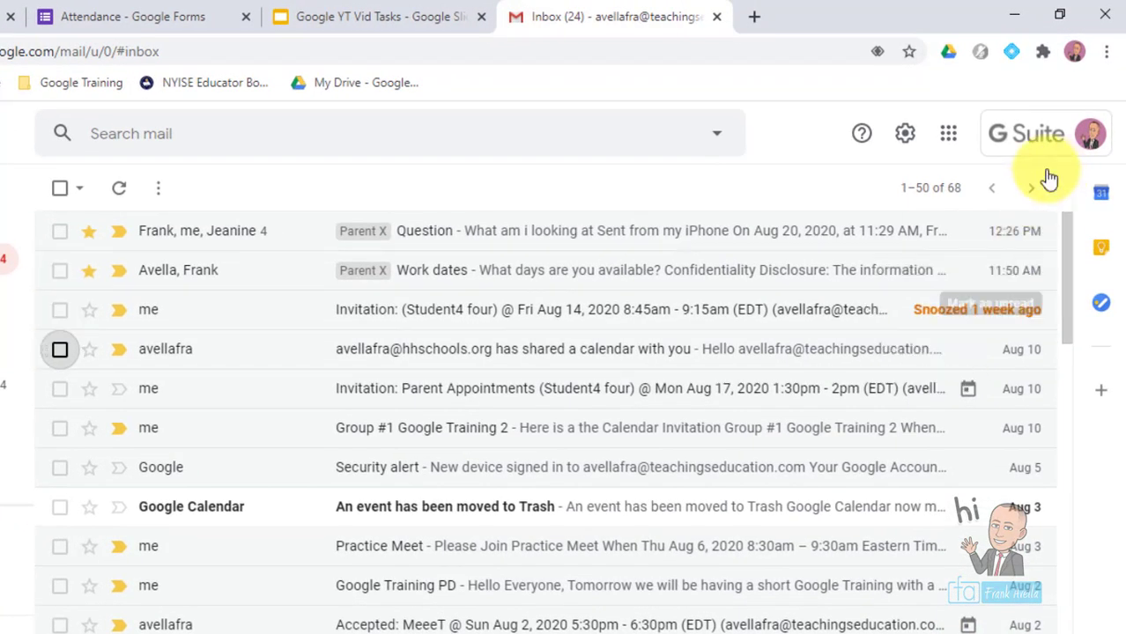
- View the next page of older inbox conversations, and return to the newest page
left_click(1034, 190)
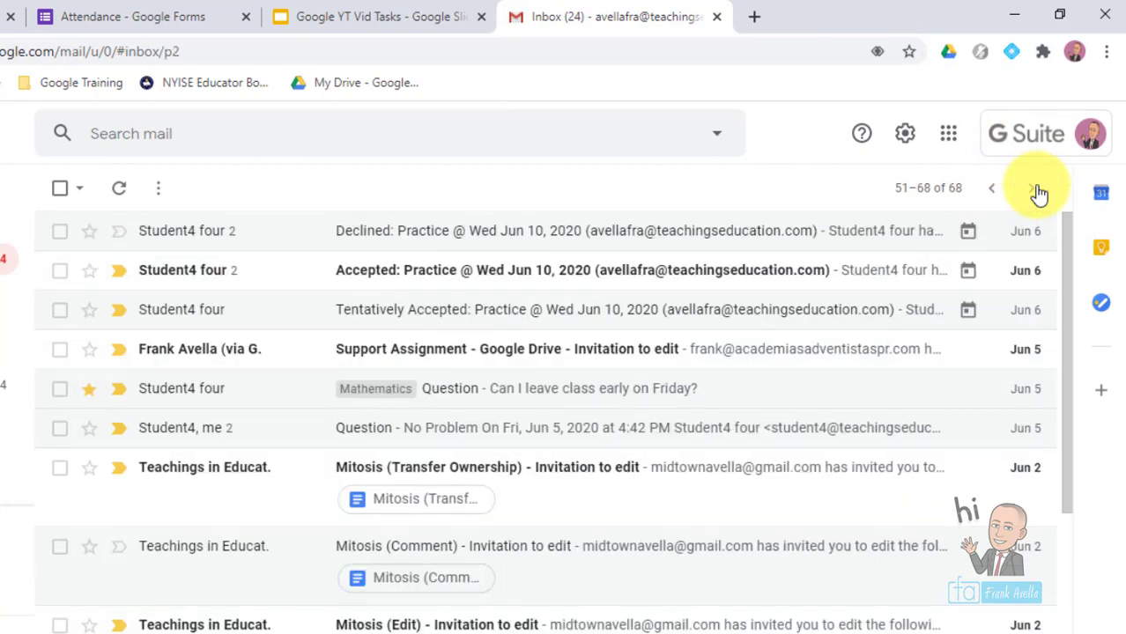
left_click(992, 189)
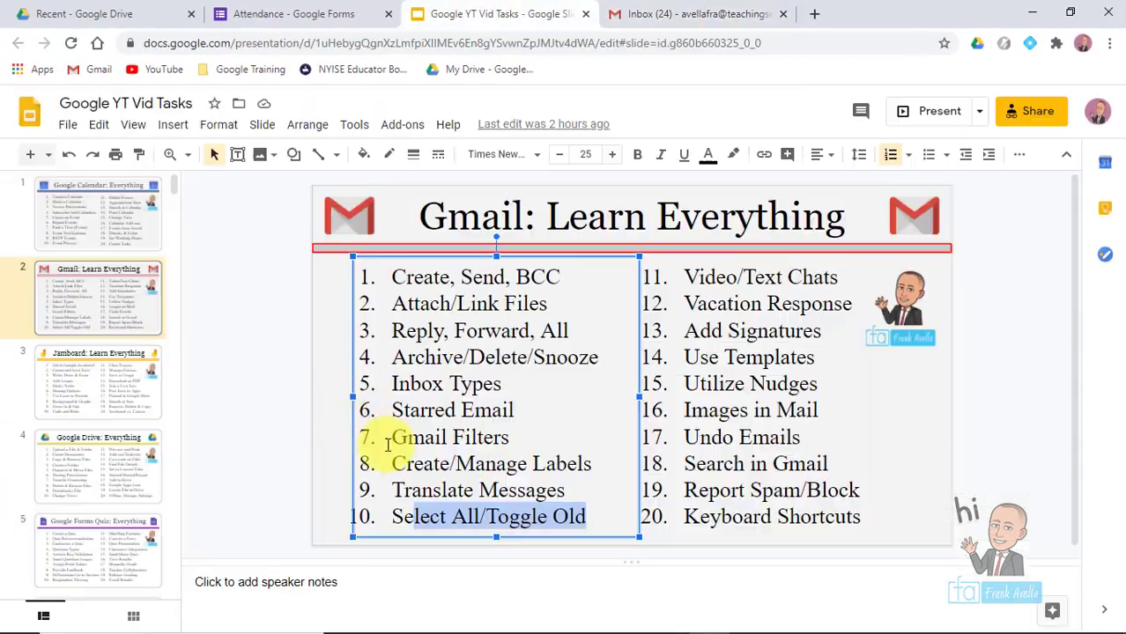
- Switch to the Google Slides topic list and highlight item 11, Video/Text Chats
left_click(756, 291)
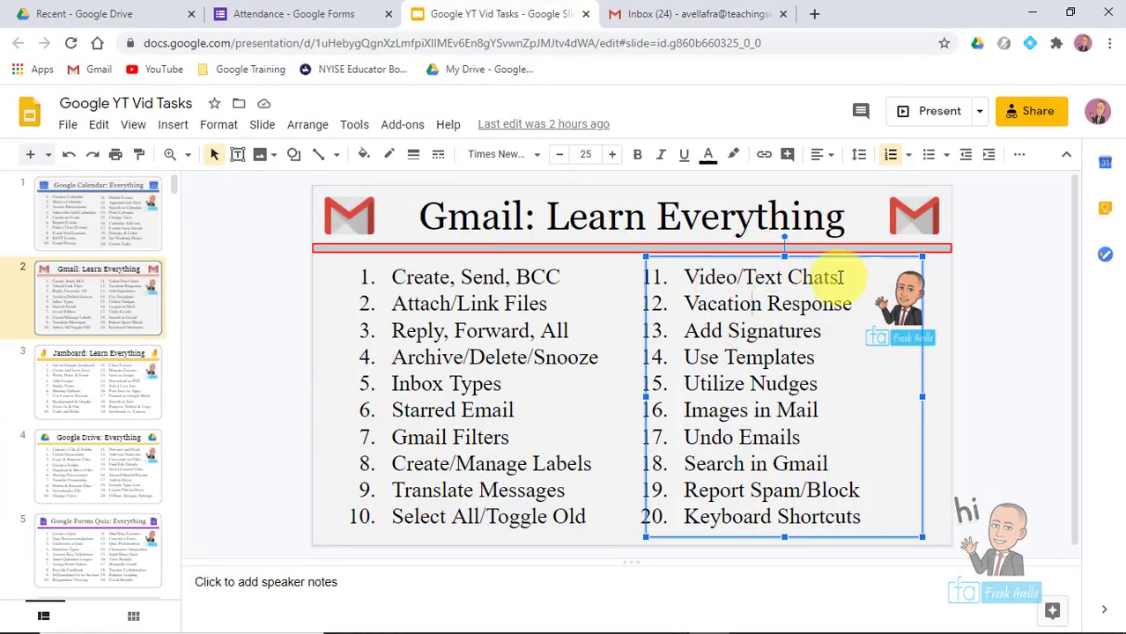
left_click(841, 278)
left_click(689, 278)
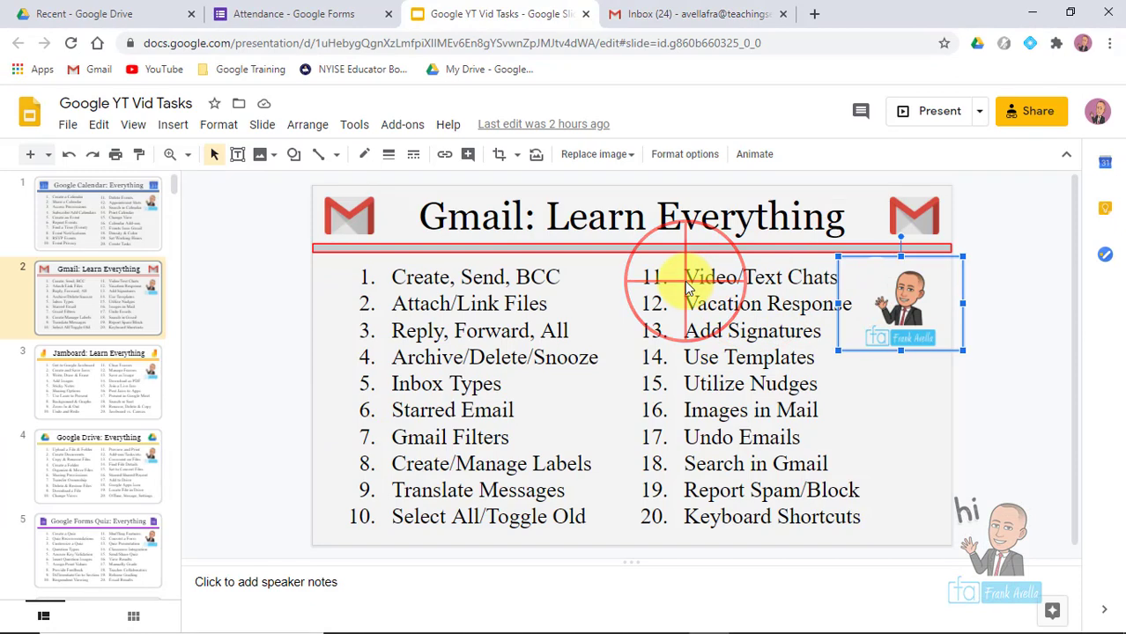
left_click(685, 278)
left_click_drag(685, 278, 837, 260)
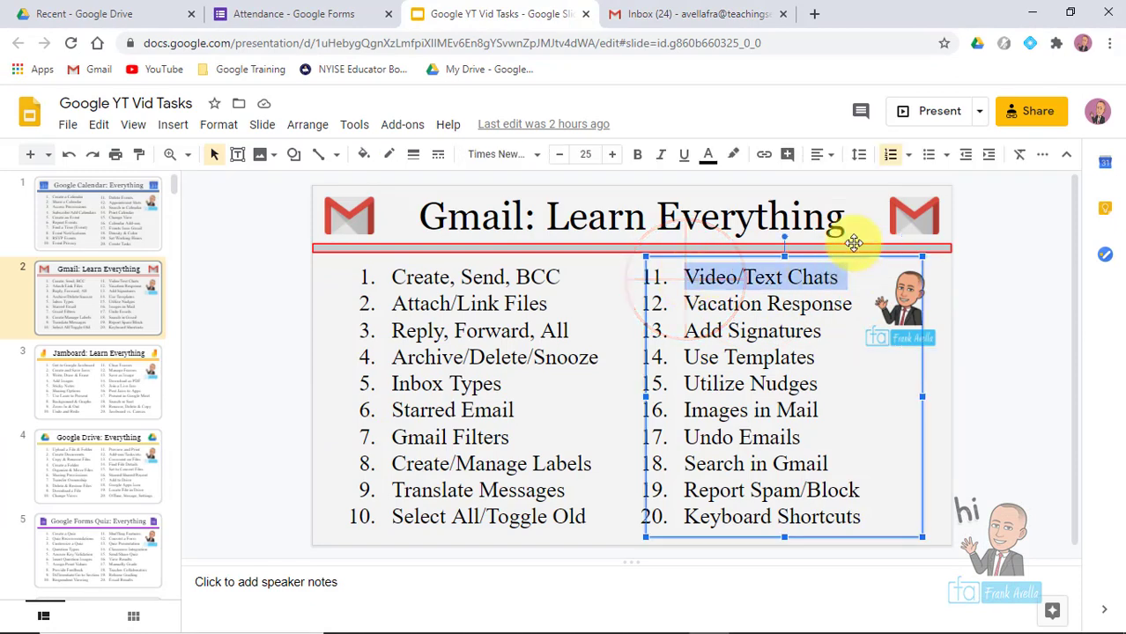
- Switch to Gmail, open the prompt for joining a meeting by code, and close it with no code entered
left_click(645, 12)
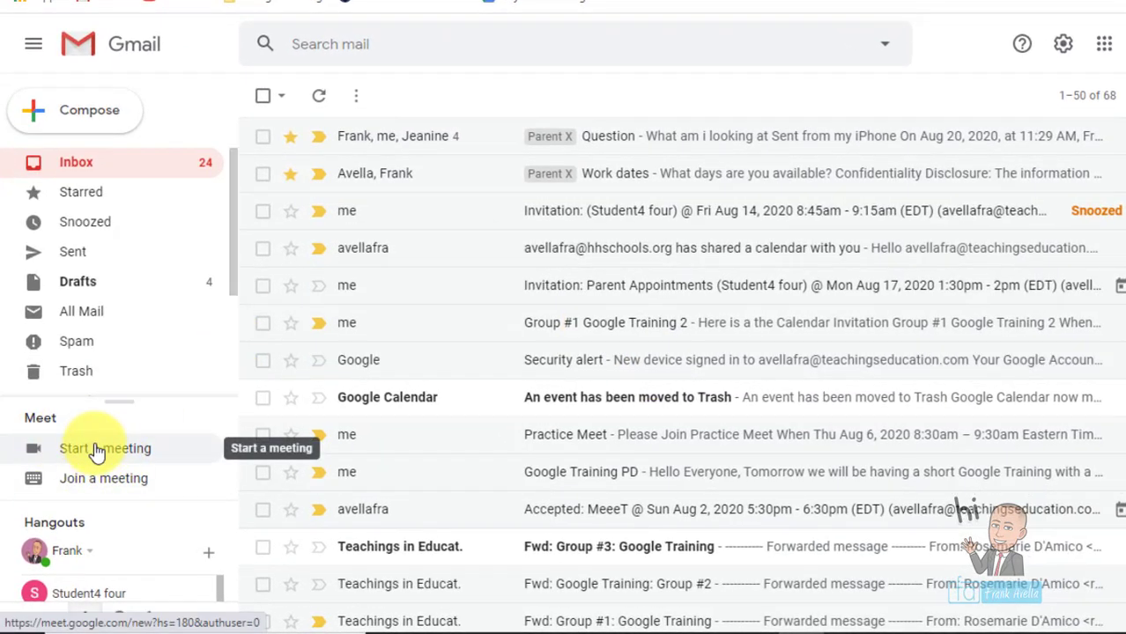
left_click(121, 484)
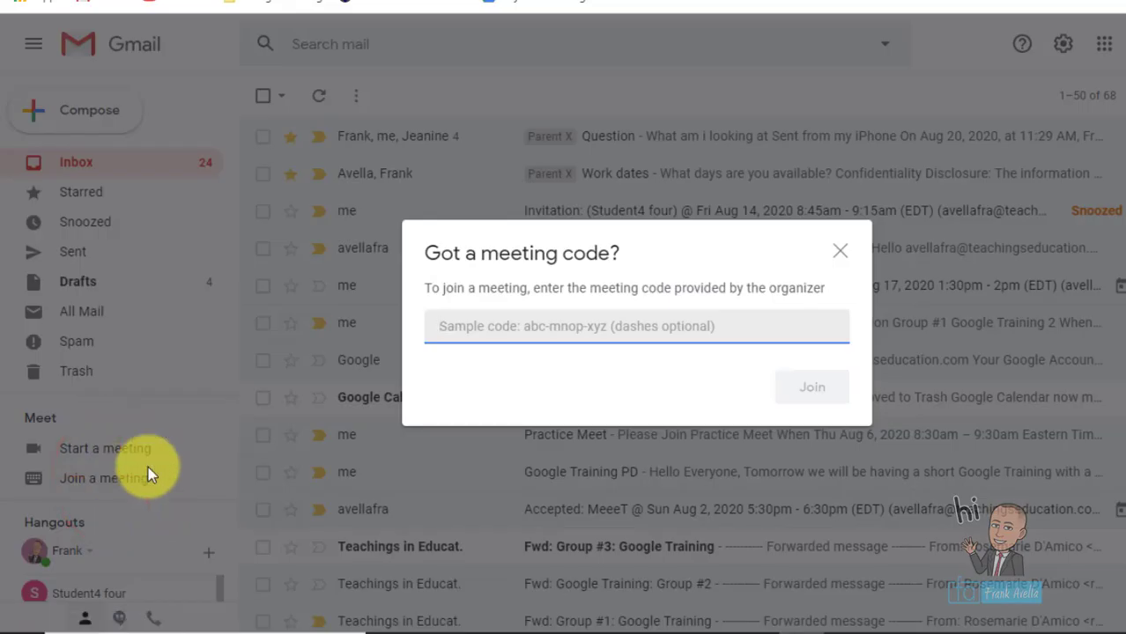
left_click(610, 329)
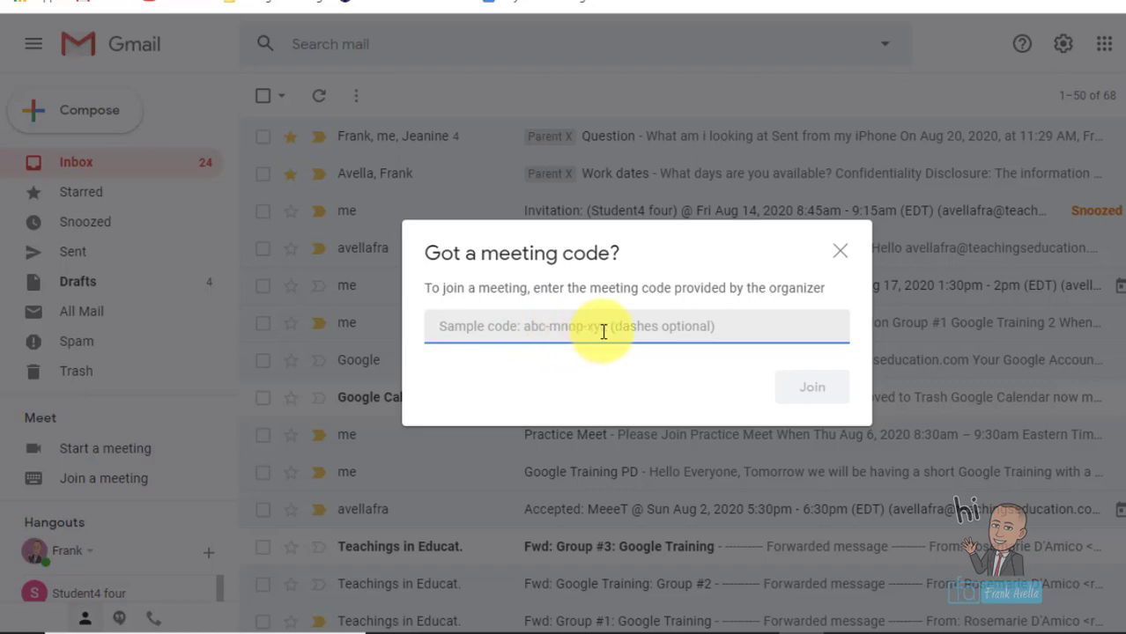
left_click(837, 252)
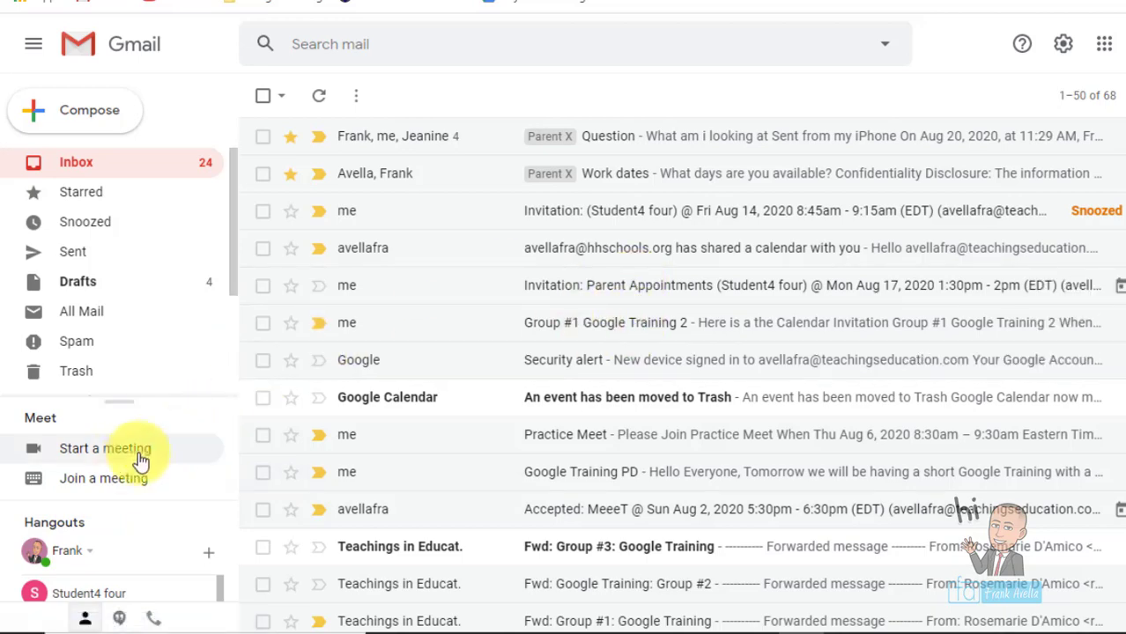
- Start a new Meet video meeting from Gmail and join it
left_click(96, 451)
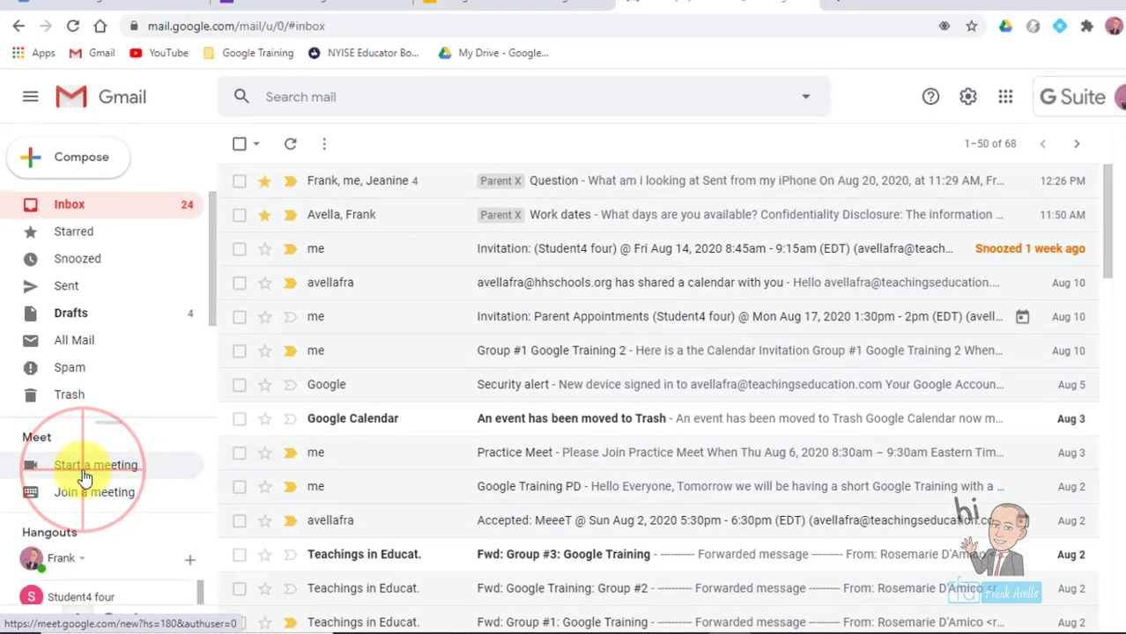
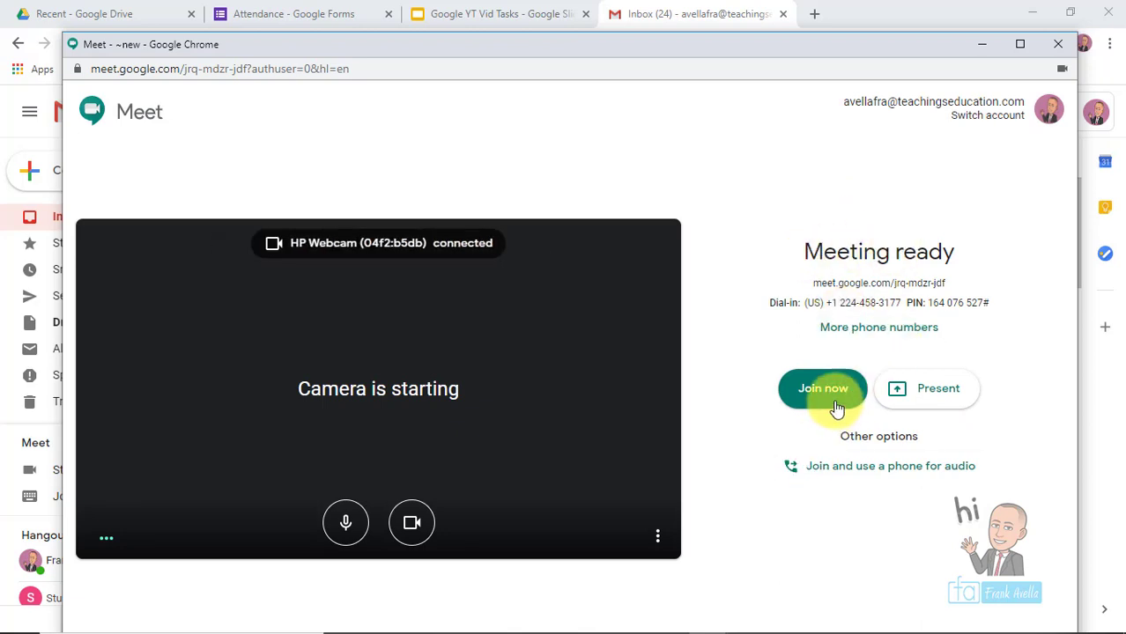
left_click(835, 407)
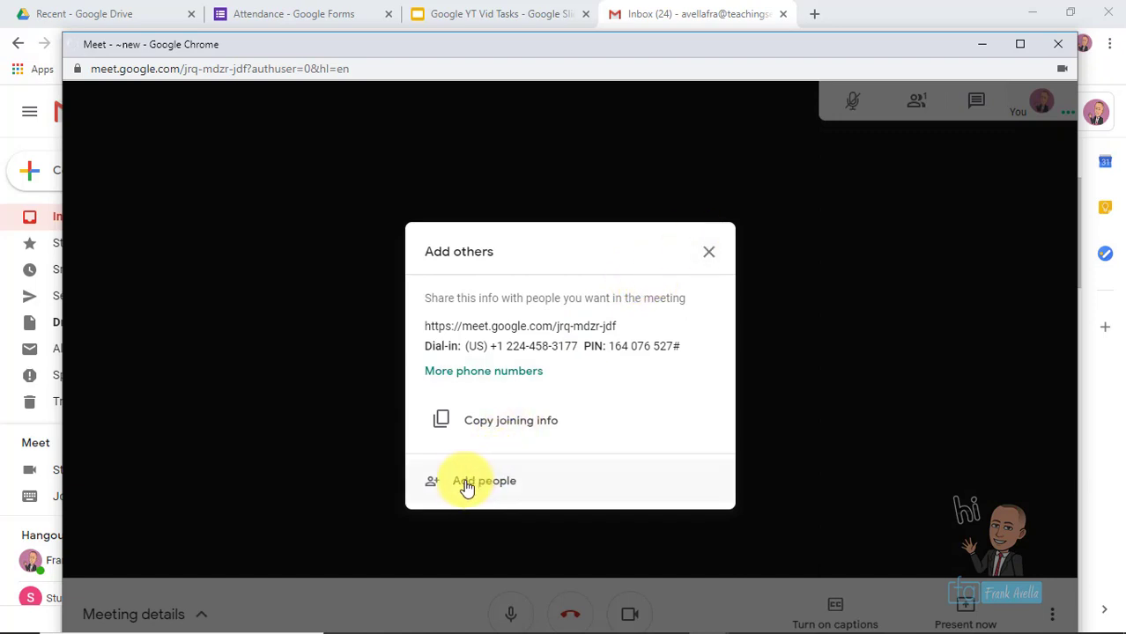
- Find the Student4 account by searching for "student", email it an invitation to the meeting, and close the meeting window
left_click(474, 489)
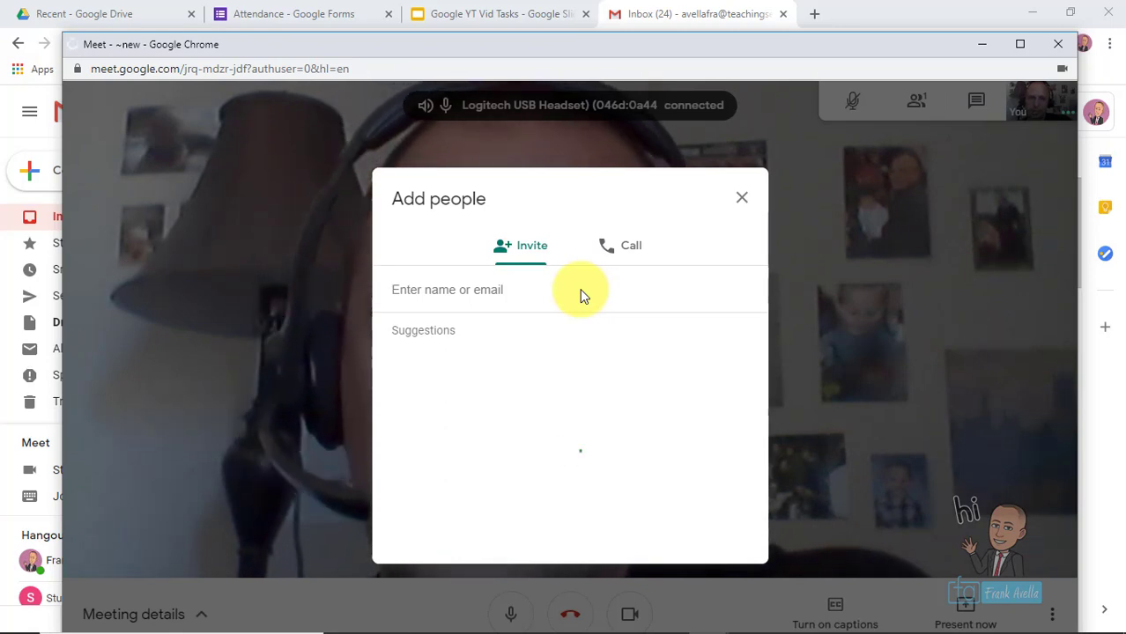
type("stu")
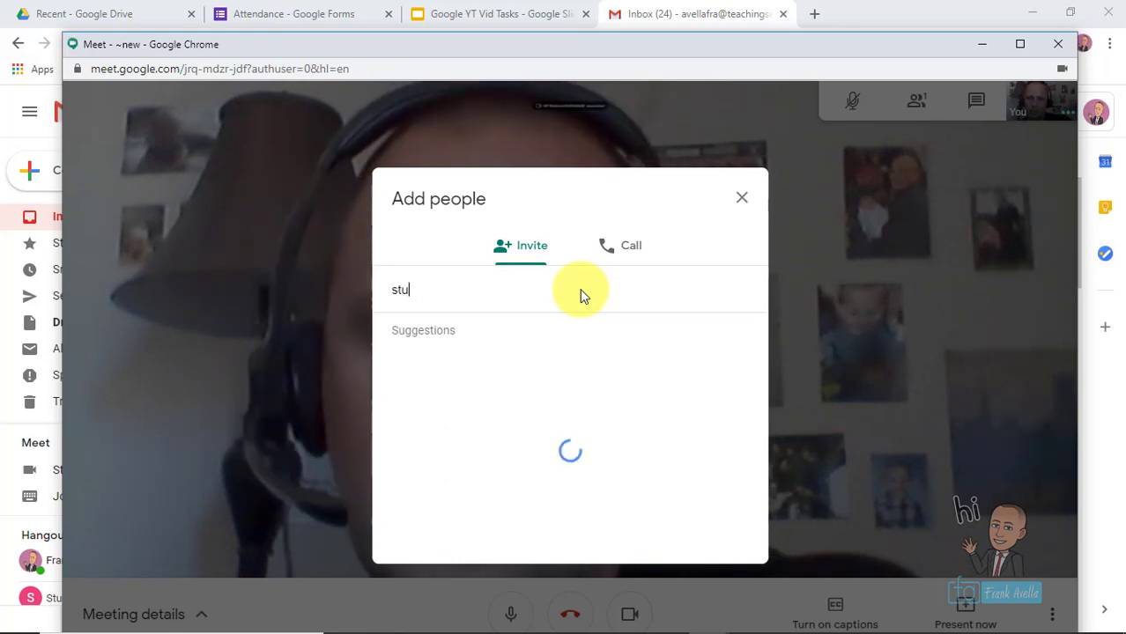
type("dent")
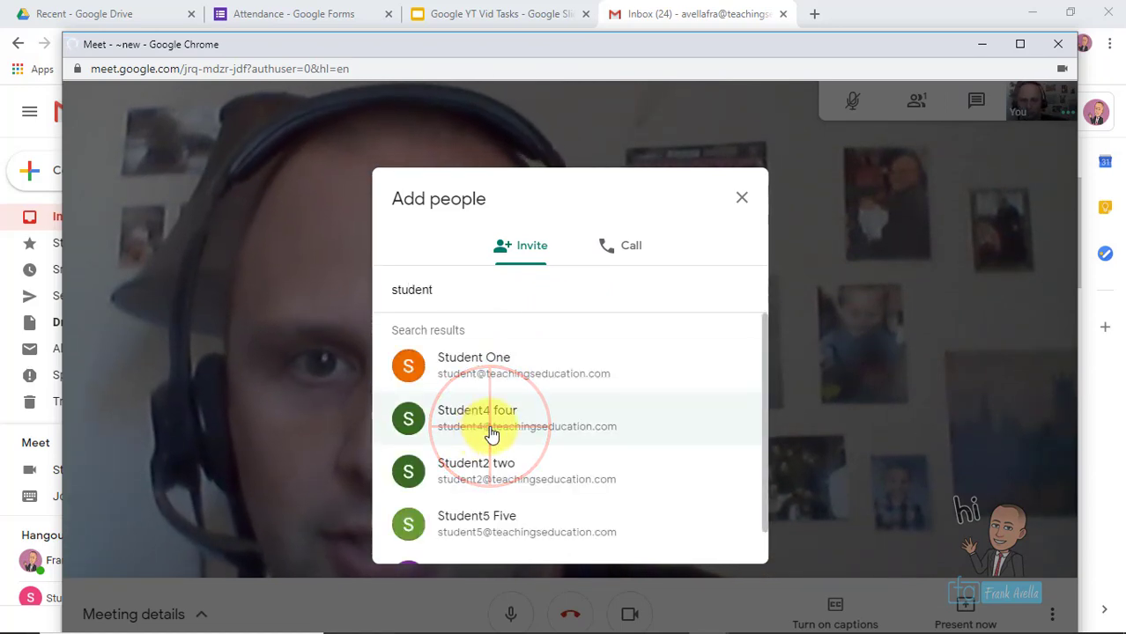
left_click(492, 434)
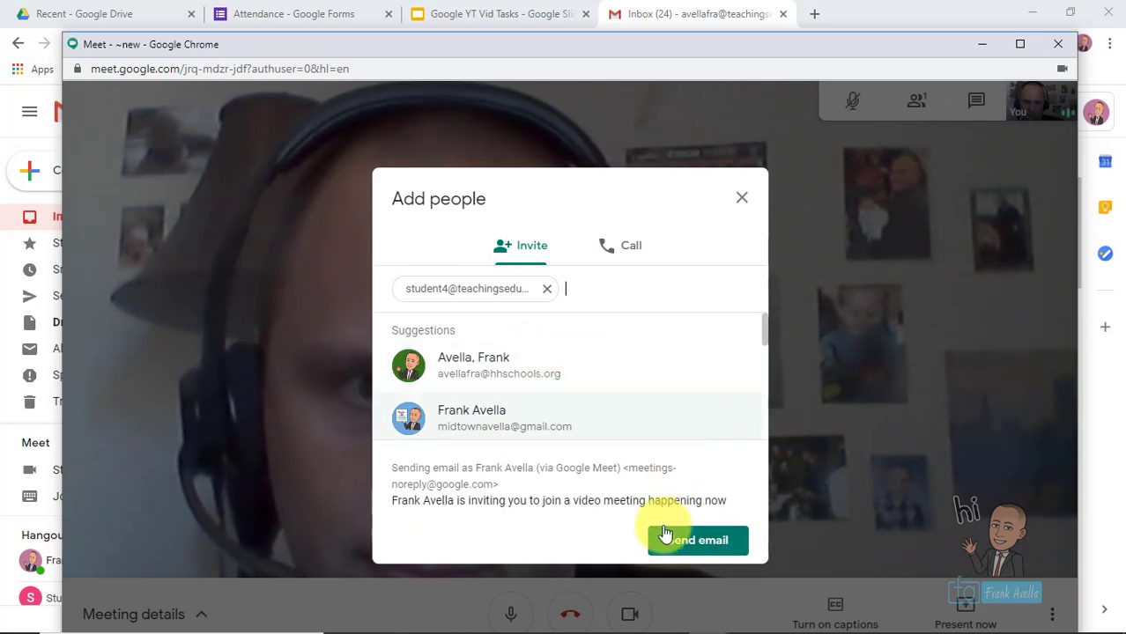
left_click(667, 543)
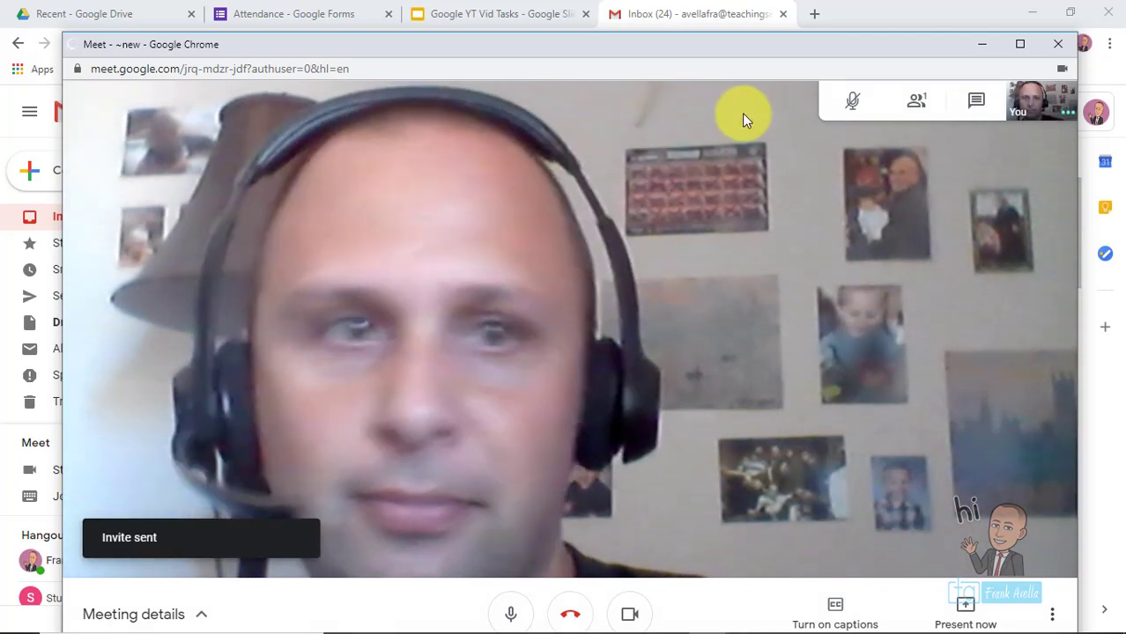
left_click(1058, 45)
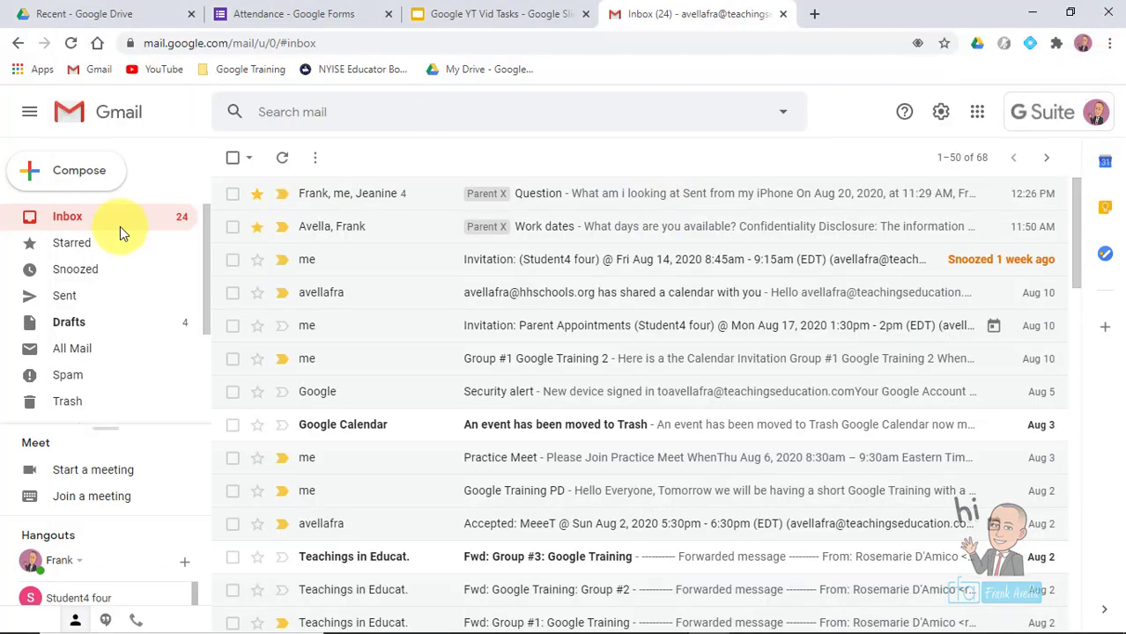
- Start a Hangouts chat with the Student4 account and send the message "How is the work"
left_click(209, 220)
left_click_drag(209, 220, 207, 245)
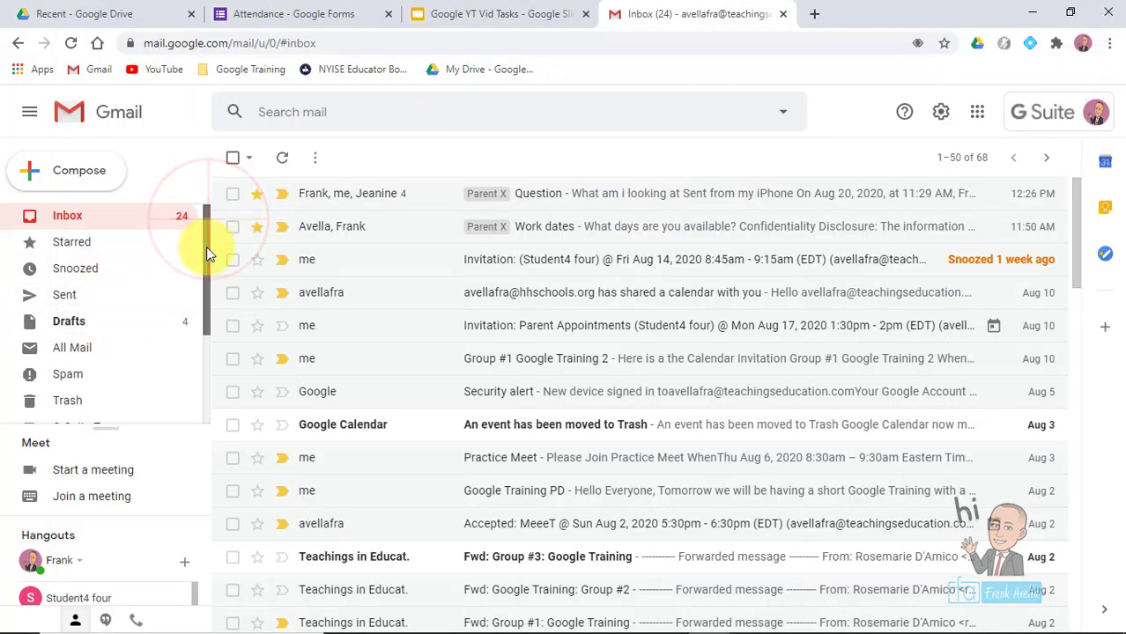
left_click_drag(196, 593, 196, 610)
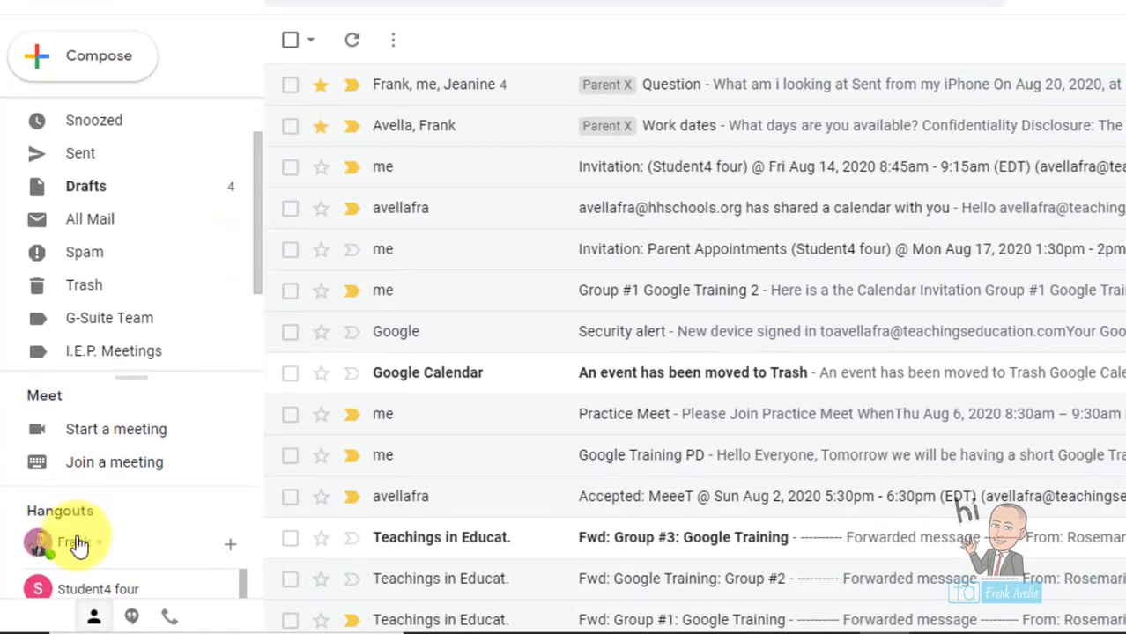
left_click(232, 552)
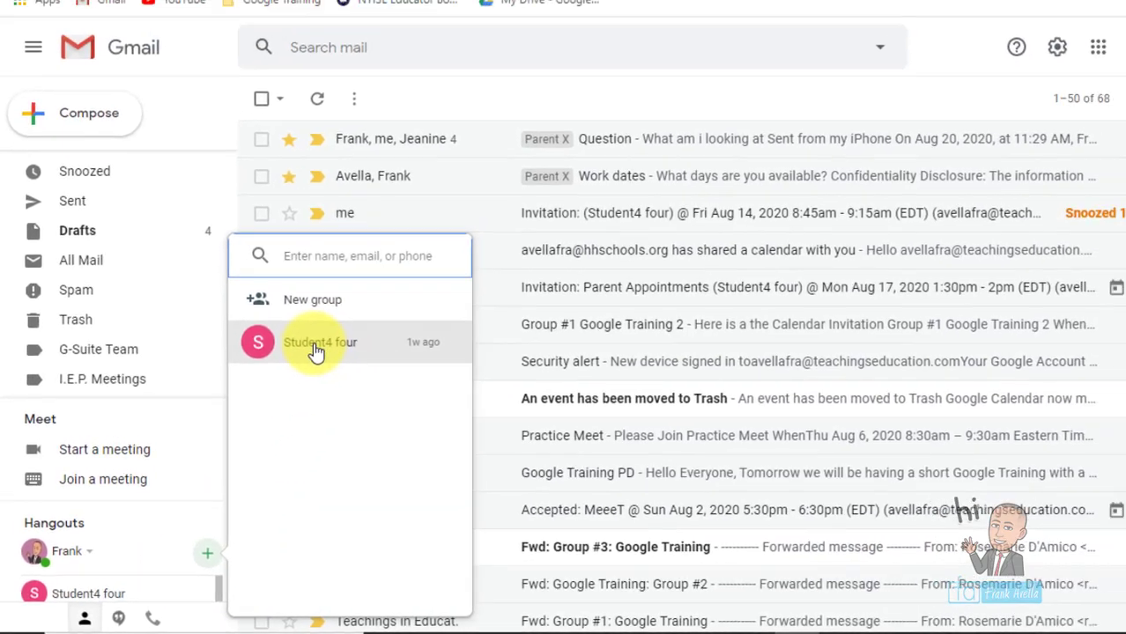
left_click(351, 317)
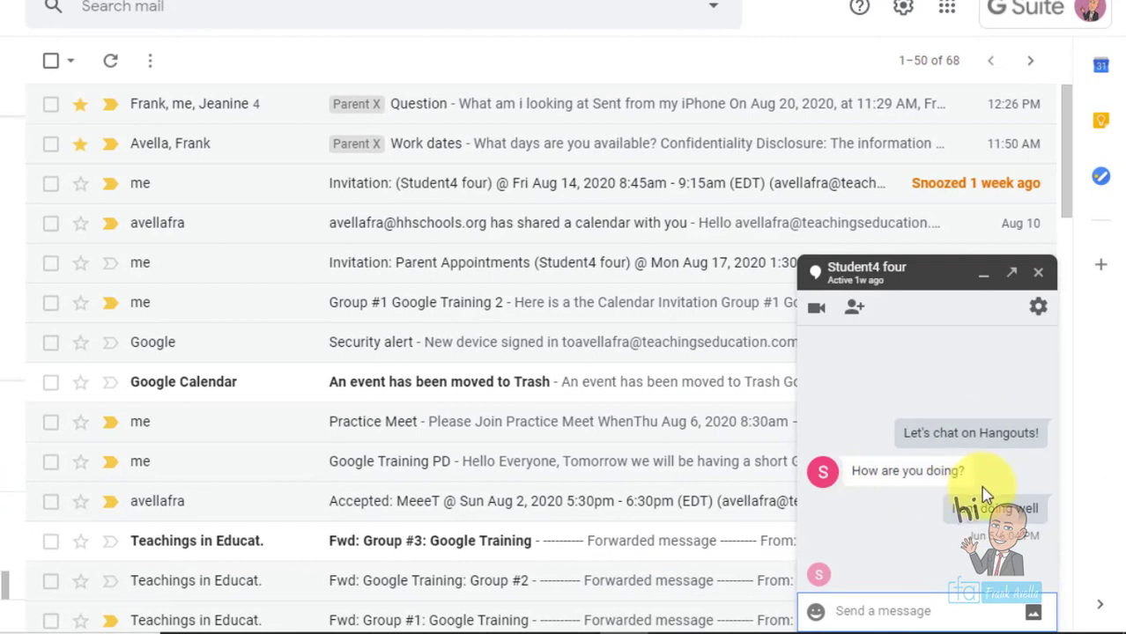
left_click(873, 614)
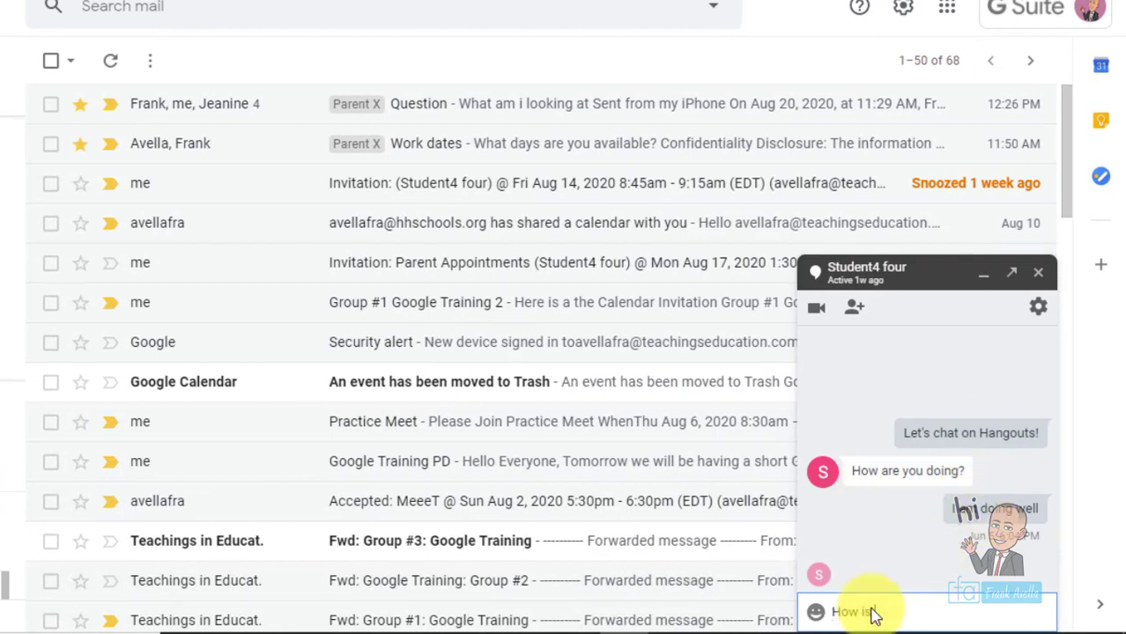
type("How is the work")
key("Return")
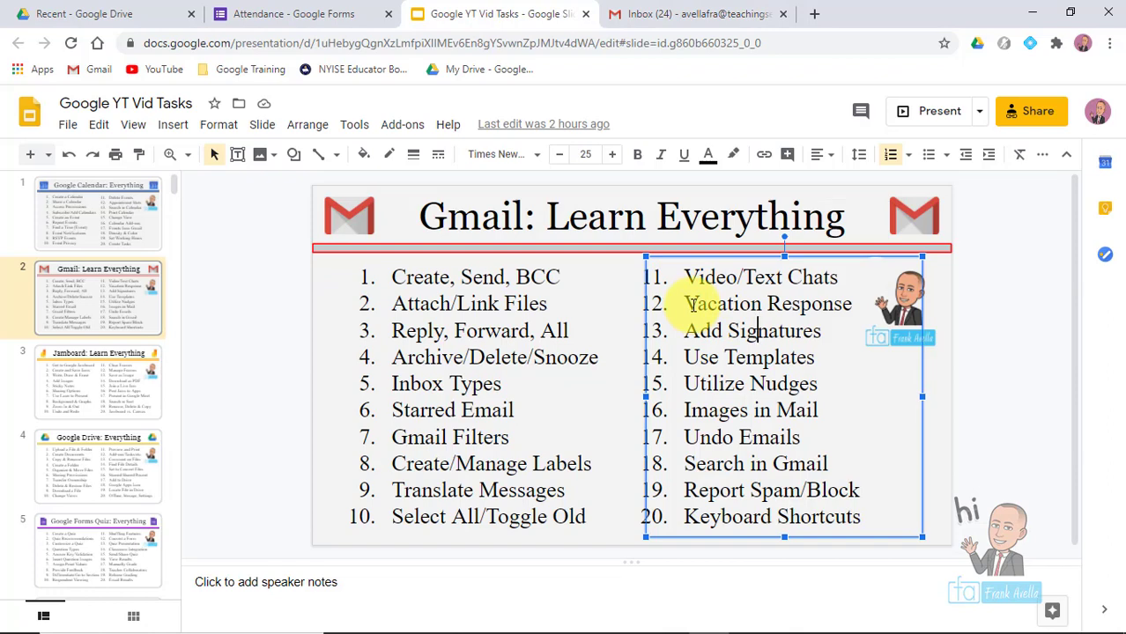
- Switch back to Gmail, open the full General settings, and highlight the vacation responder heading
left_click(641, 11)
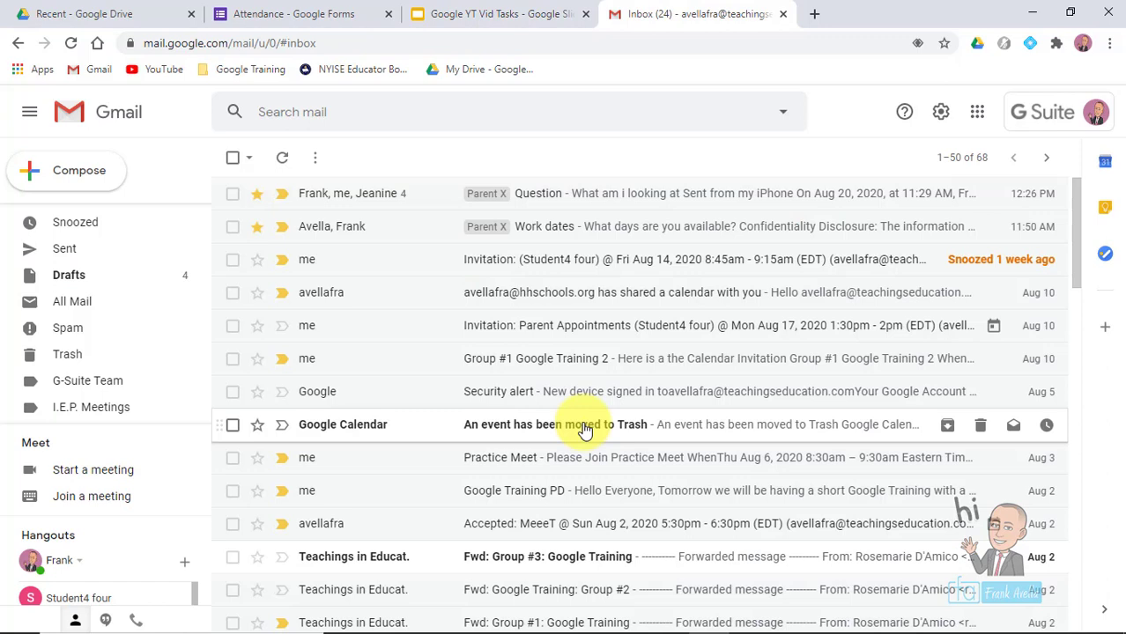
left_click(939, 123)
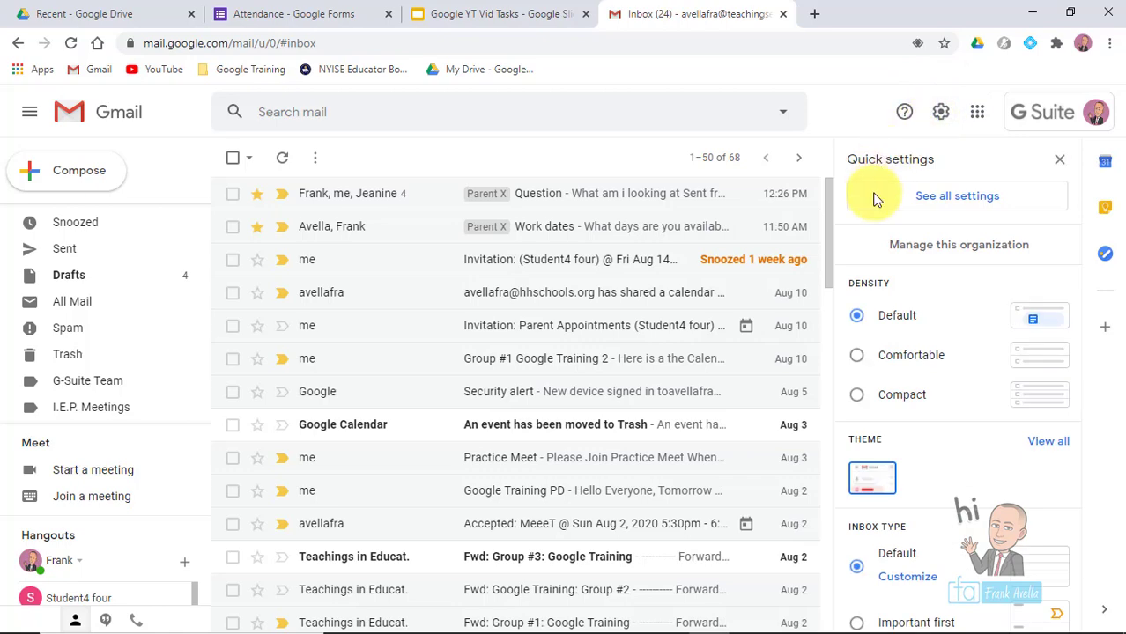
left_click(954, 203)
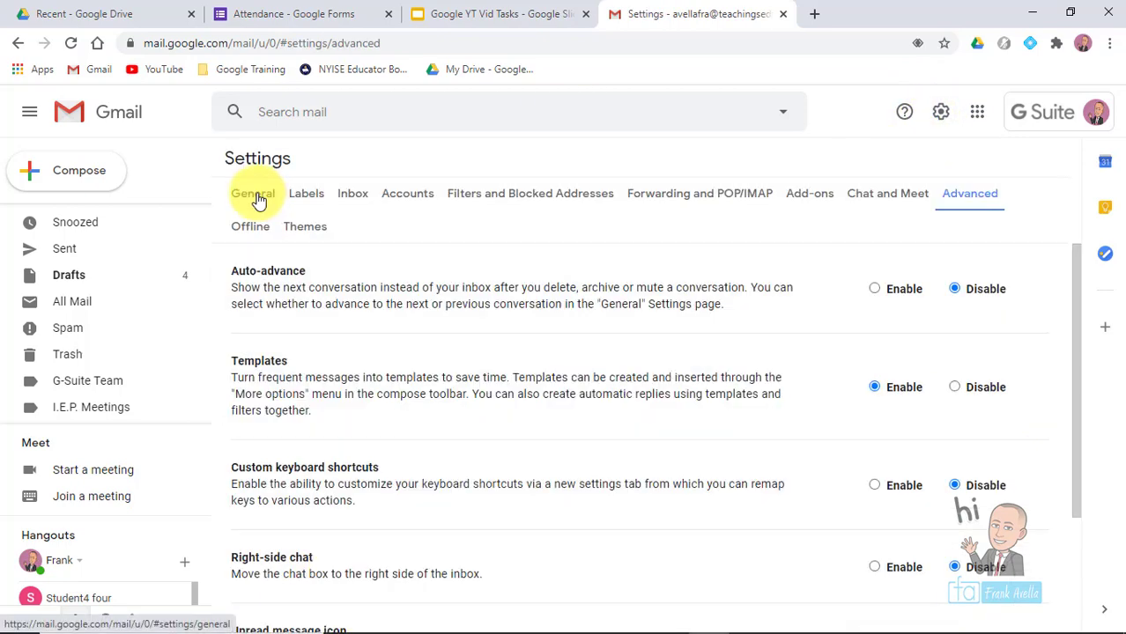
left_click(258, 200)
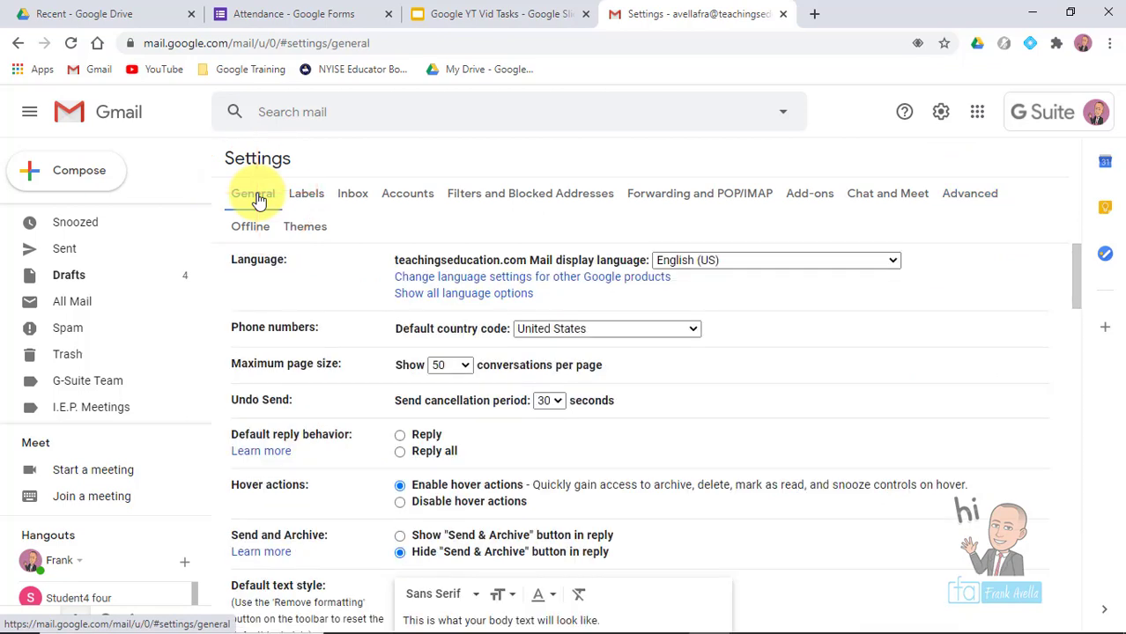
left_click(1074, 259)
left_click_drag(1076, 264, 1076, 566)
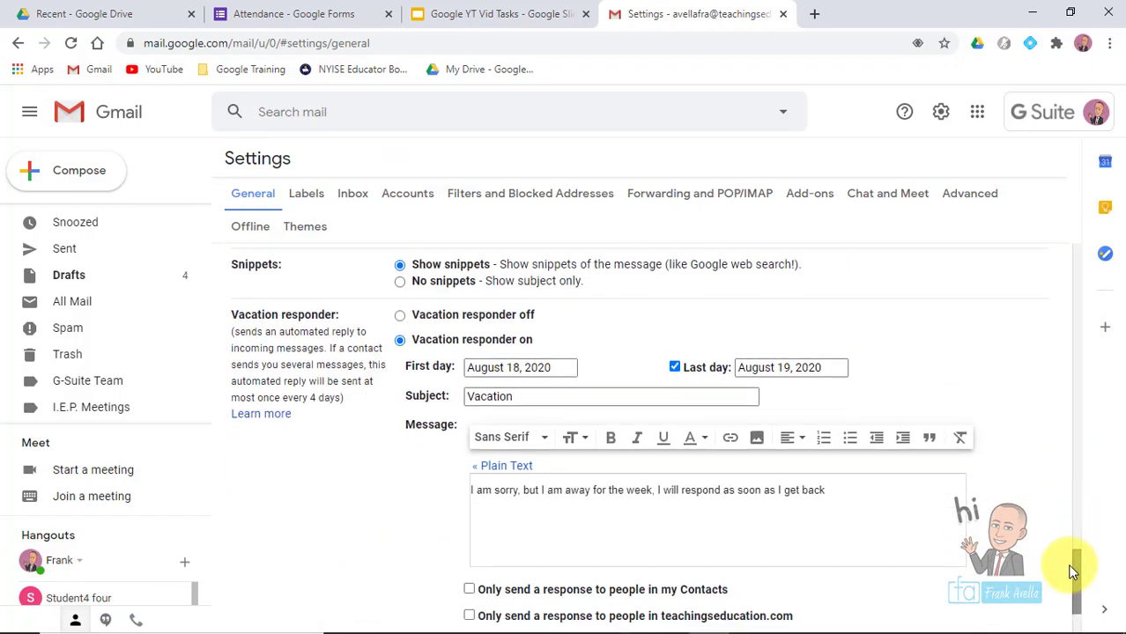
left_click_drag(337, 315, 239, 314)
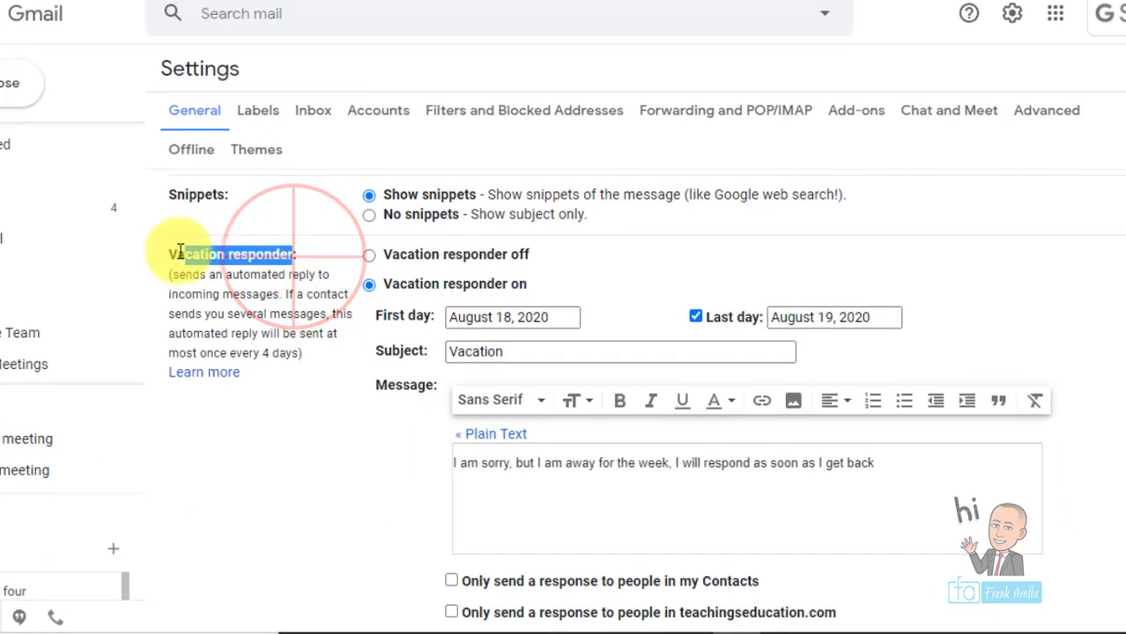
- Turn the vacation responder on with August 24, 2020 as the first day, and save the settings
left_click(368, 255)
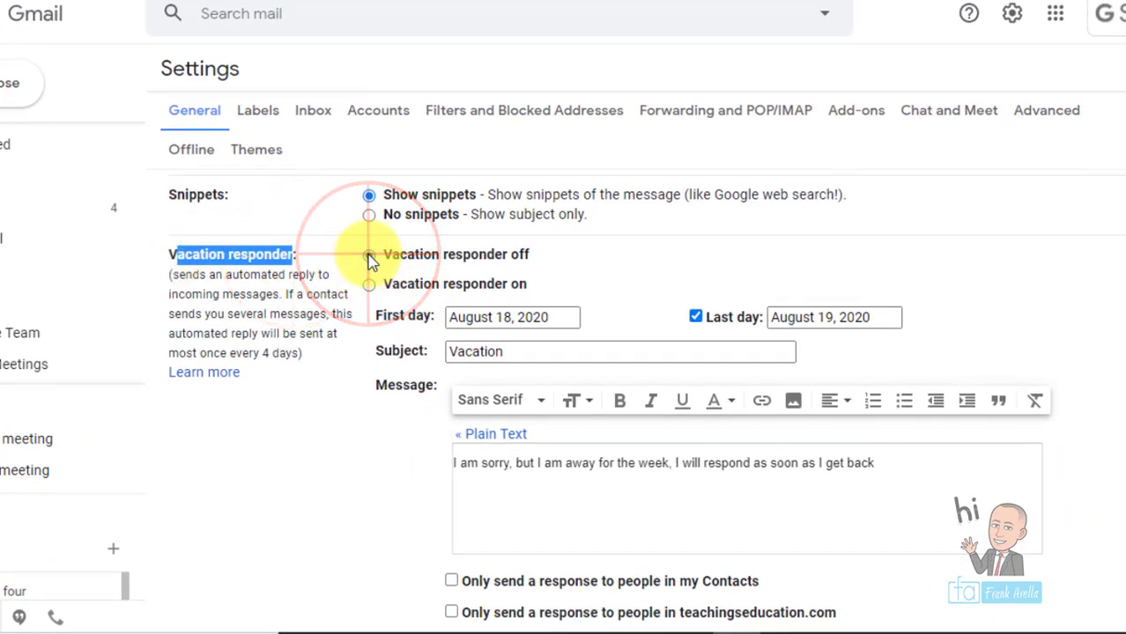
left_click(369, 285)
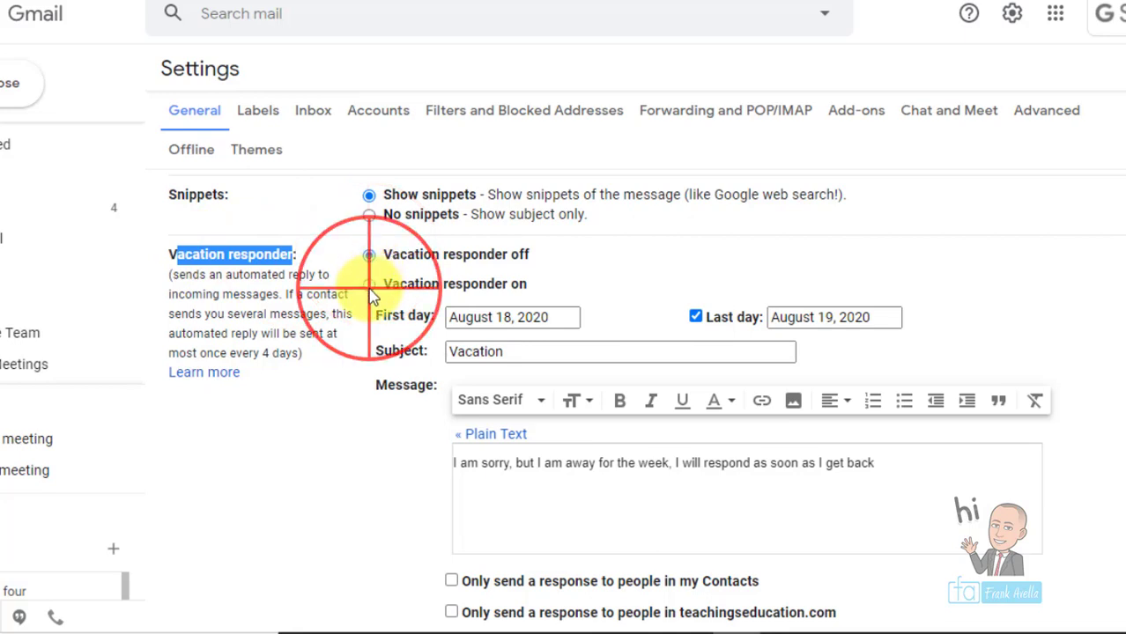
left_click(494, 321)
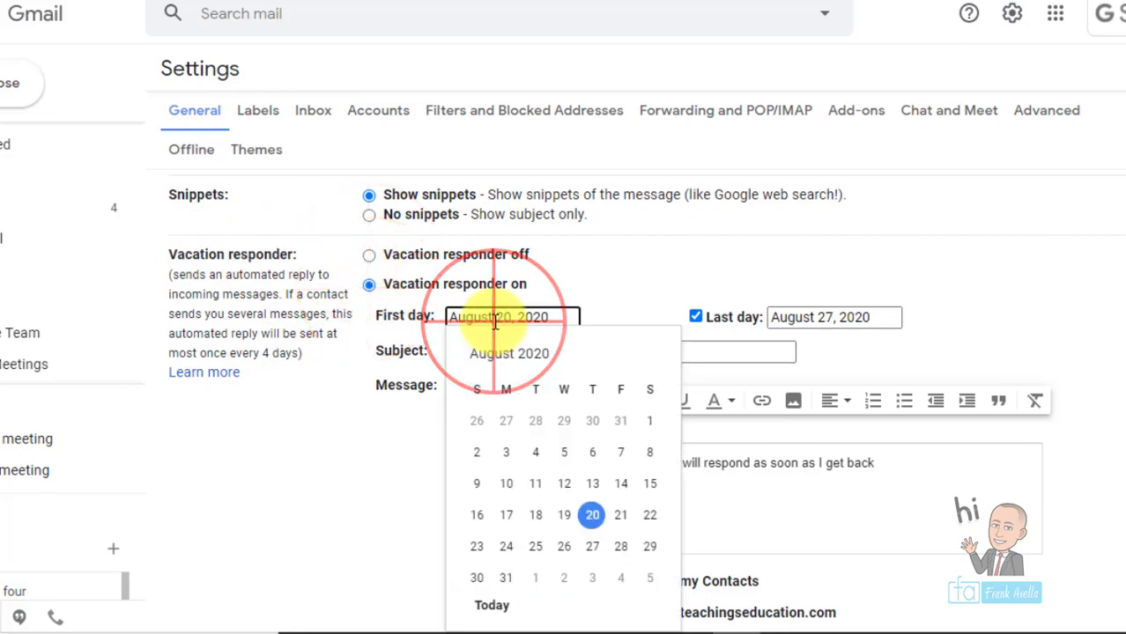
left_click(557, 555)
left_click(505, 546)
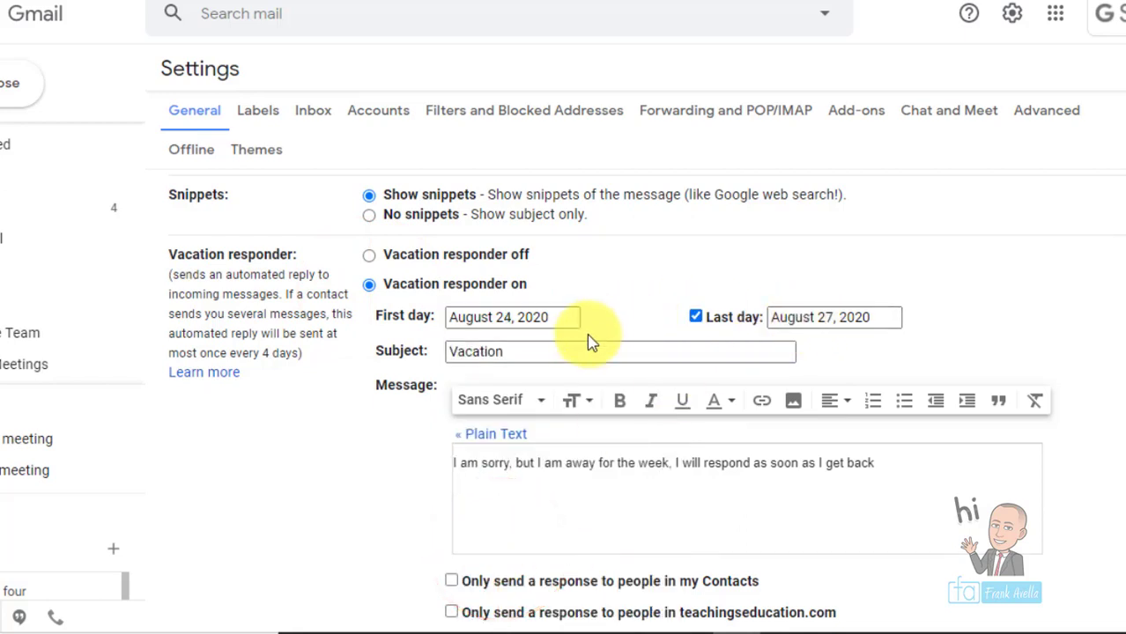
left_click(505, 353)
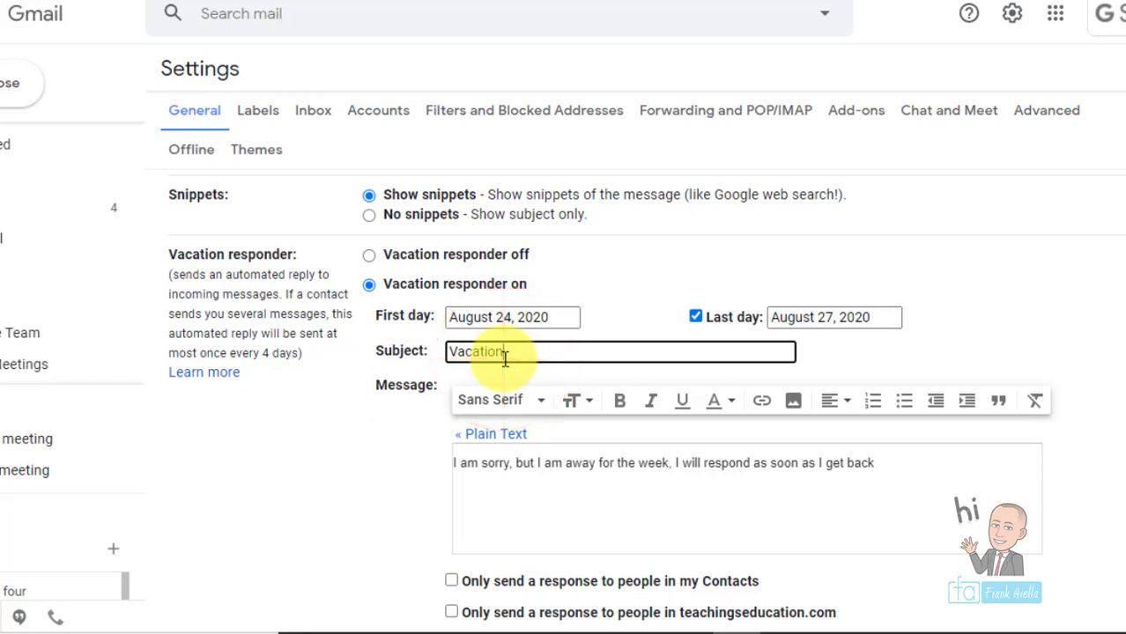
left_click(875, 463)
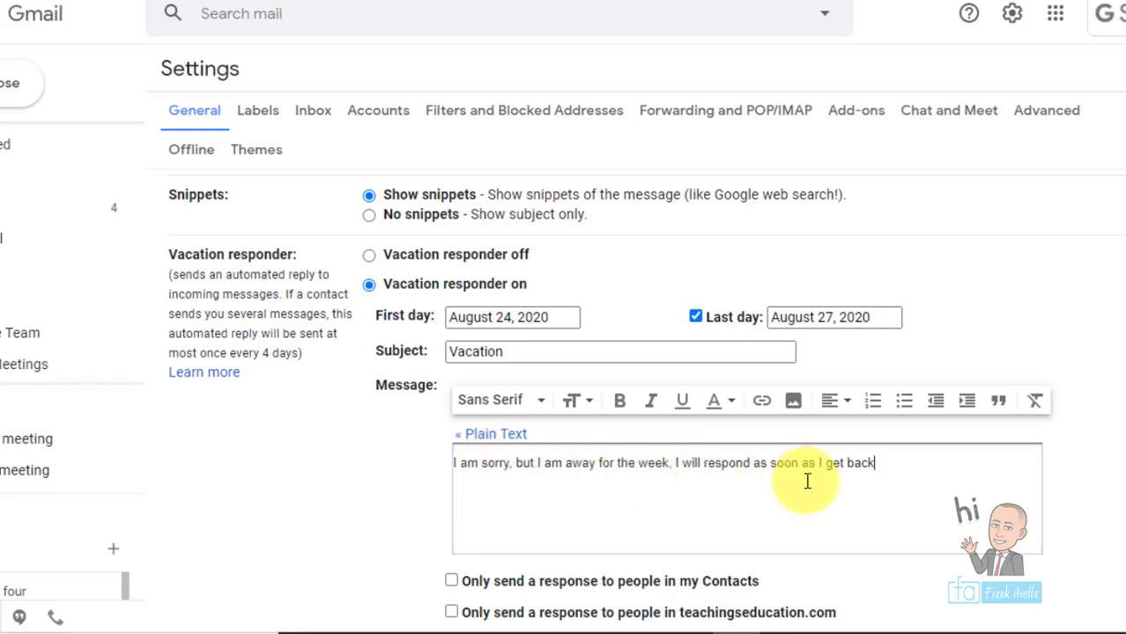
scroll(553, 515, "down", 2)
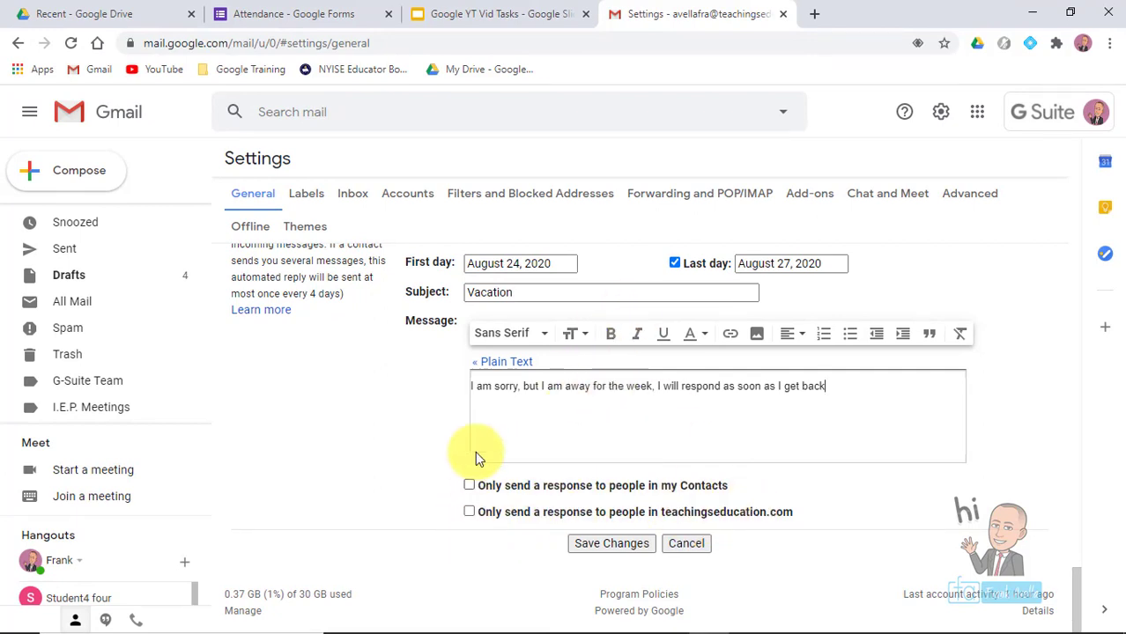
left_click(607, 544)
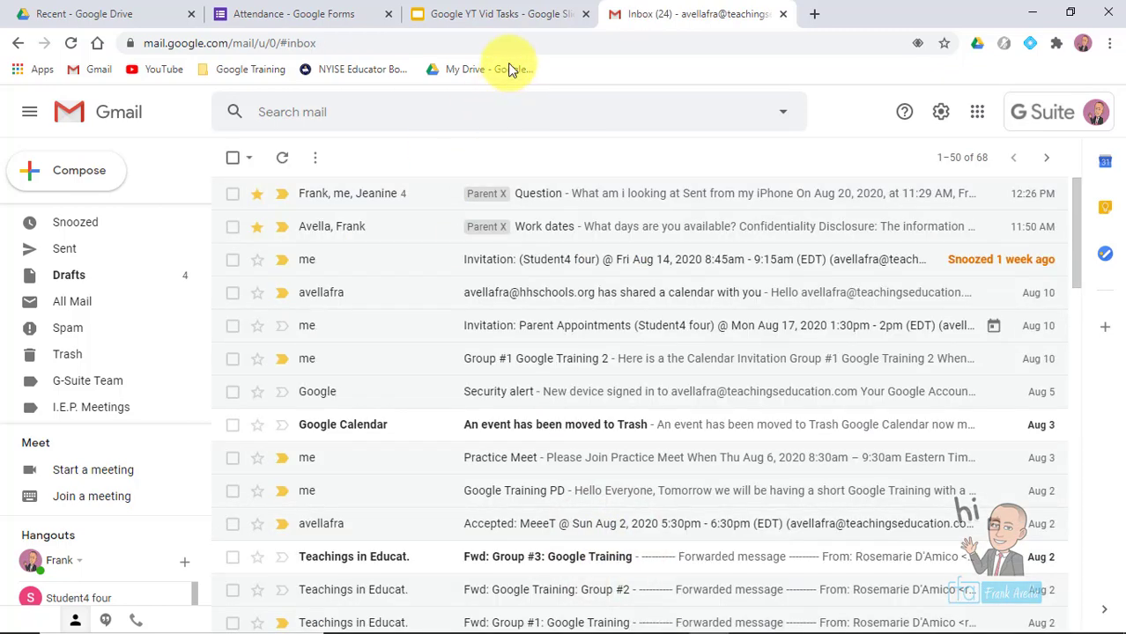
- Switch to the Google Slides topic list, highlight "Add Signatures", and return to Gmail
left_click(455, 25)
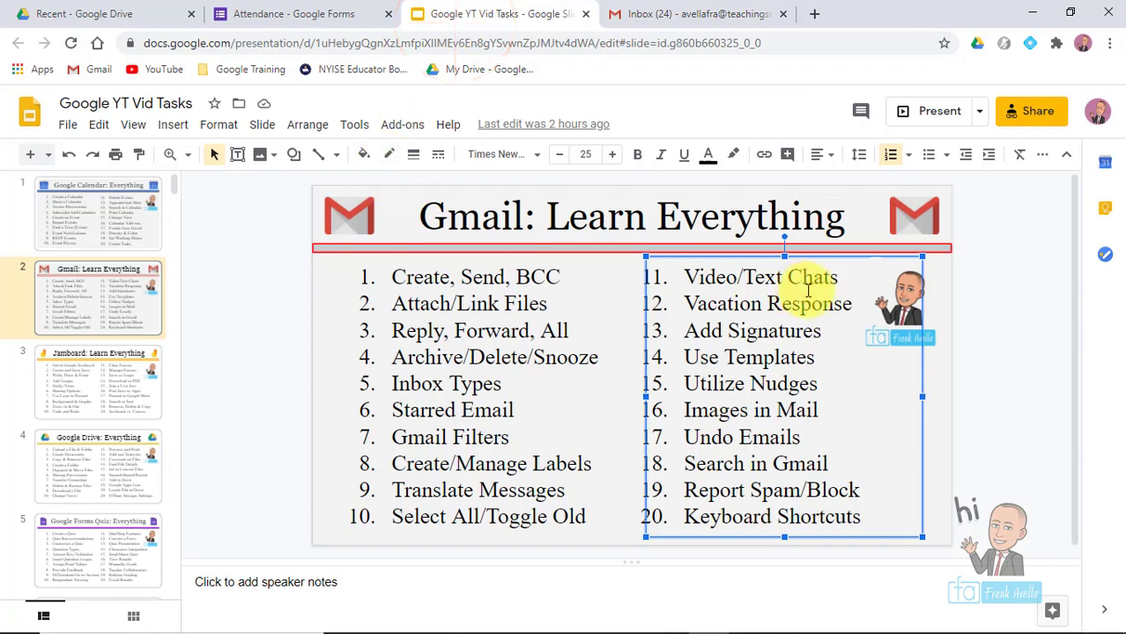
left_click_drag(826, 324, 692, 334)
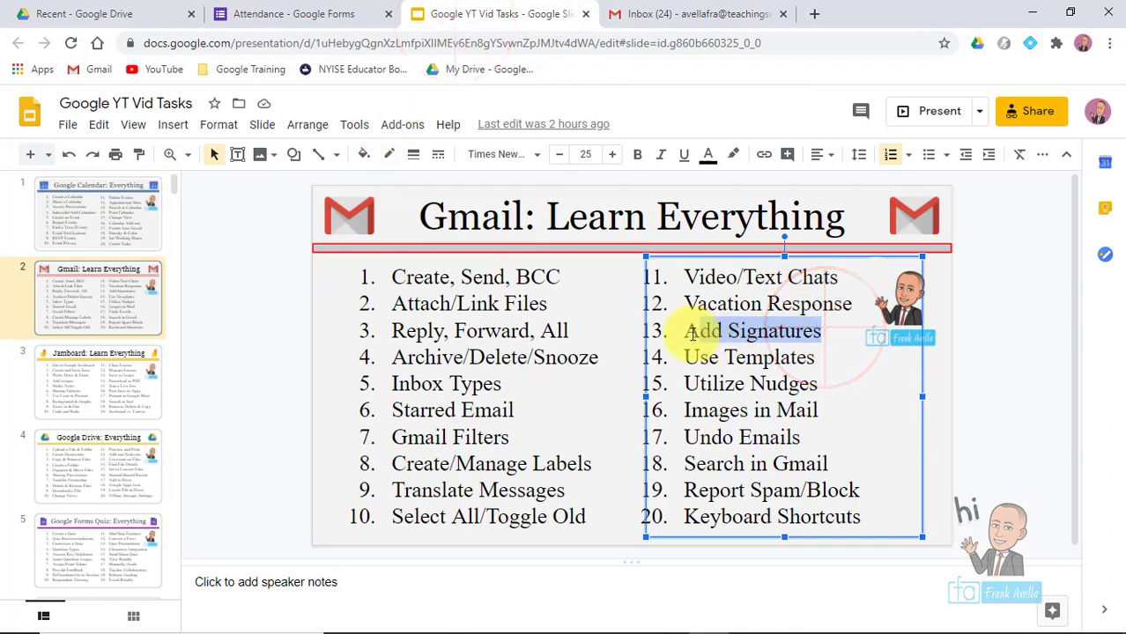
left_click(652, 16)
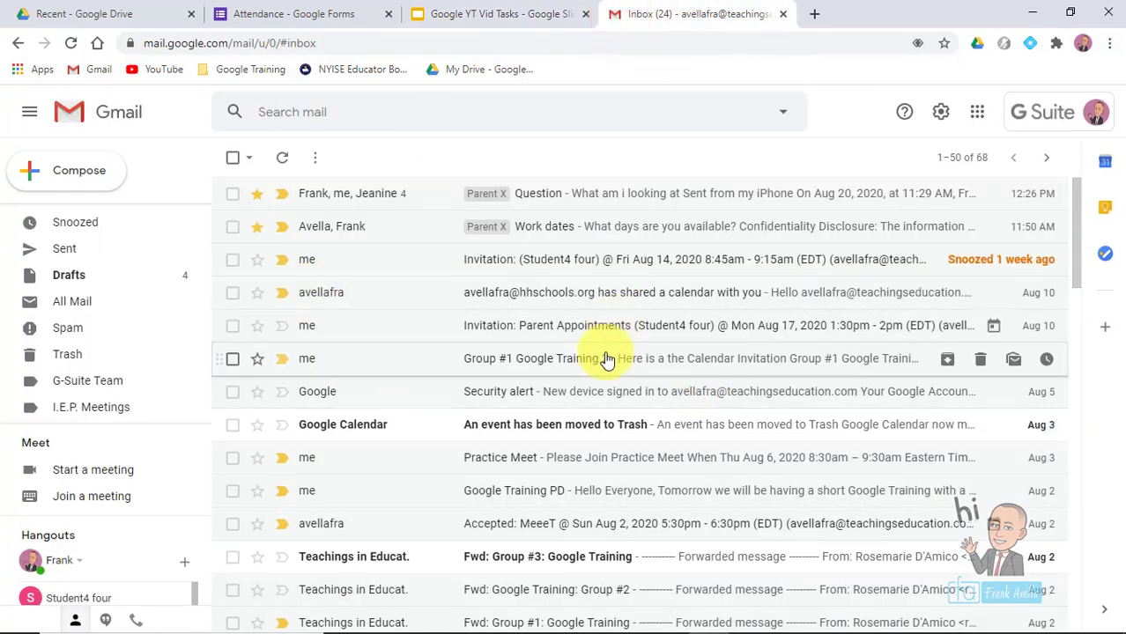
- Open the full General settings and view the contents of the two existing signatures
left_click(941, 119)
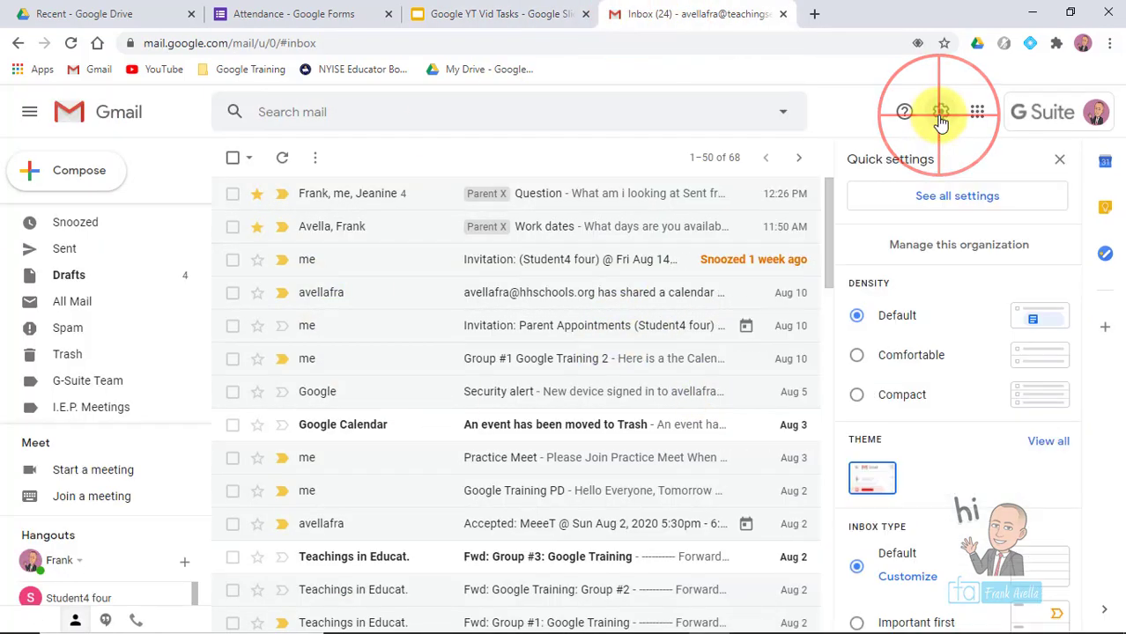
left_click(926, 201)
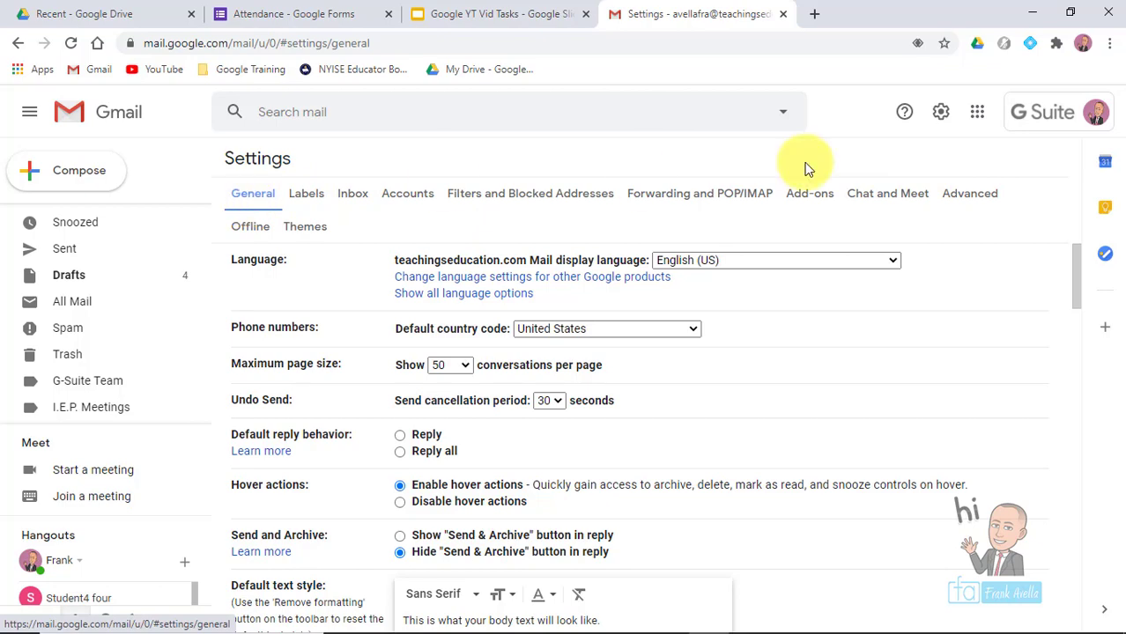
mouse_move(1078, 280)
left_mouse_down()
mouse_move(1088, 431)
mouse_move(1066, 524)
left_mouse_up()
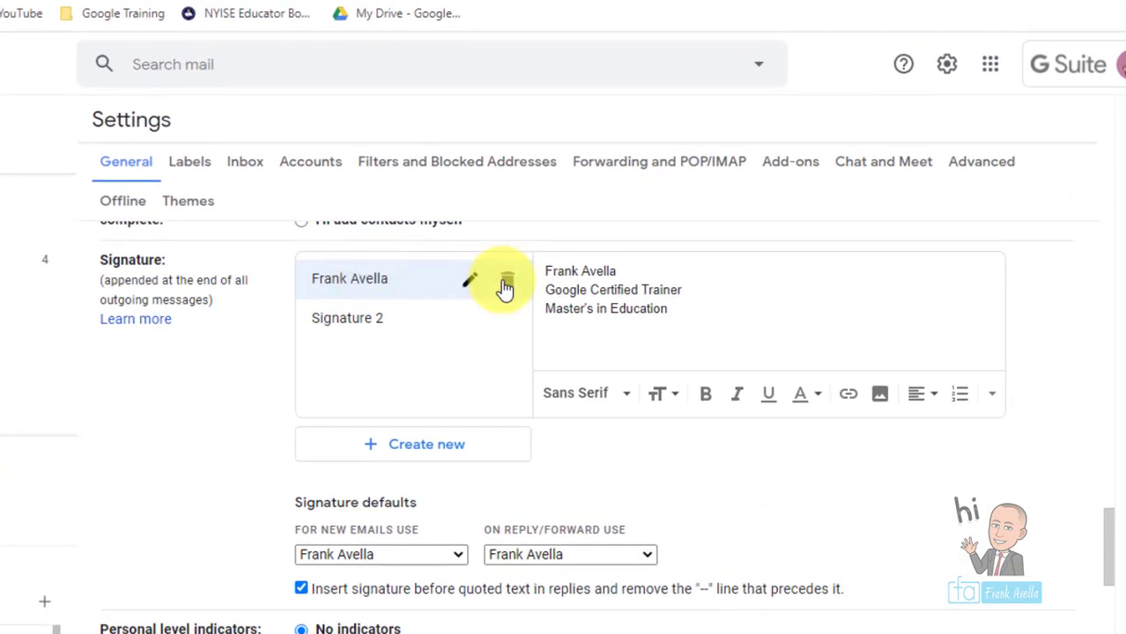
left_click(630, 276)
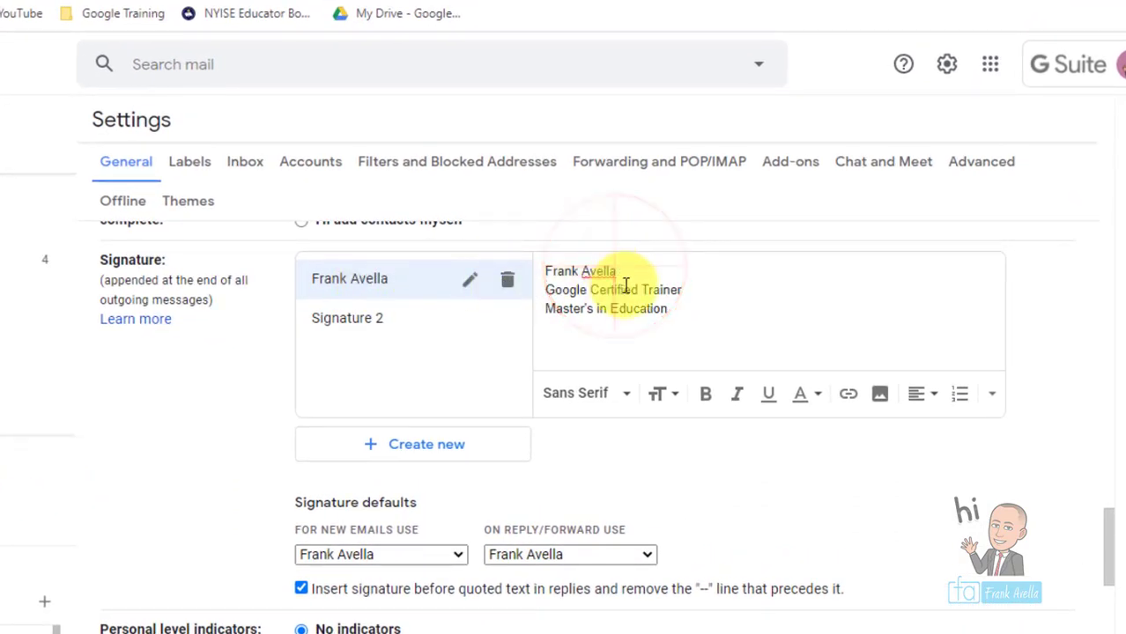
left_click(631, 288)
left_click(672, 305)
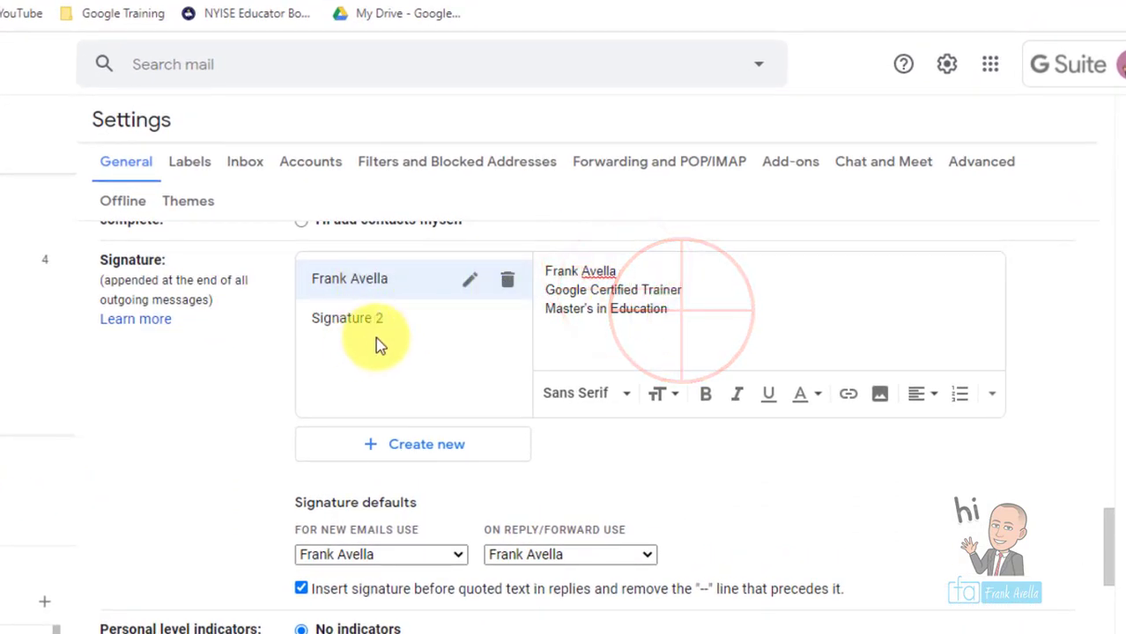
left_click(421, 328)
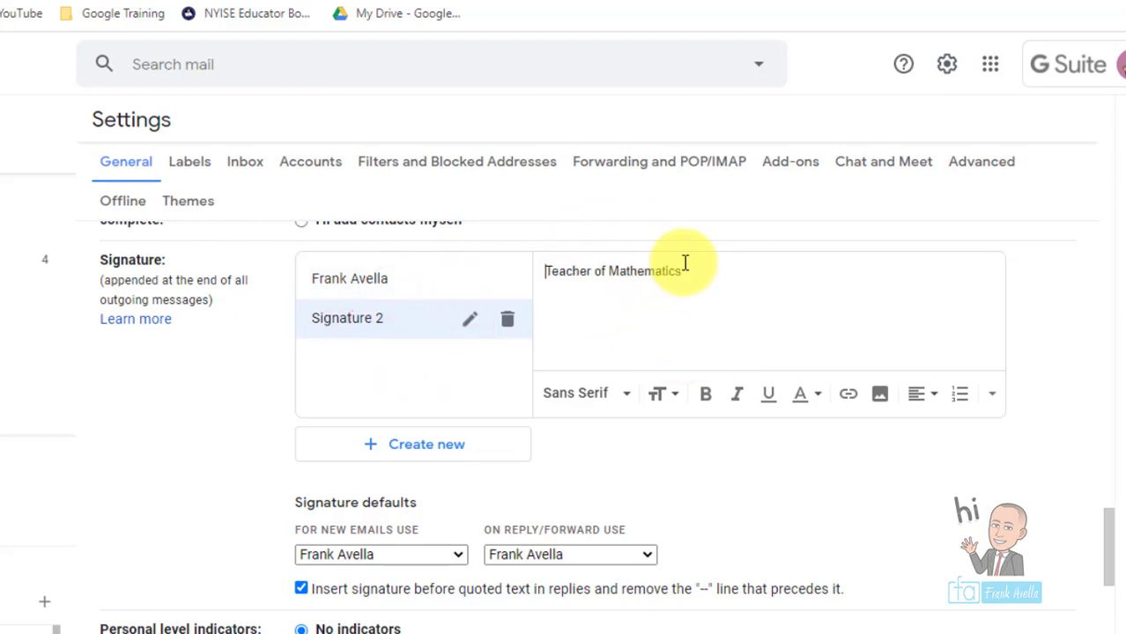
- Create a signature named "Test" containing "Master Teacher", "7th Grade" and a contact e-mail address
left_click(408, 456)
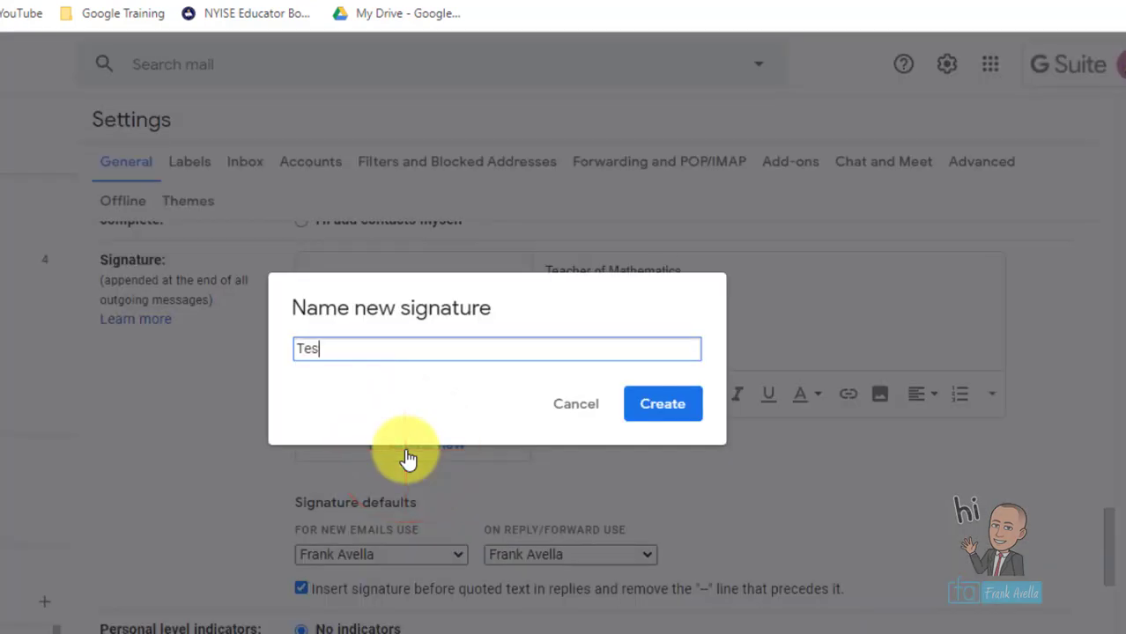
left_click(663, 404)
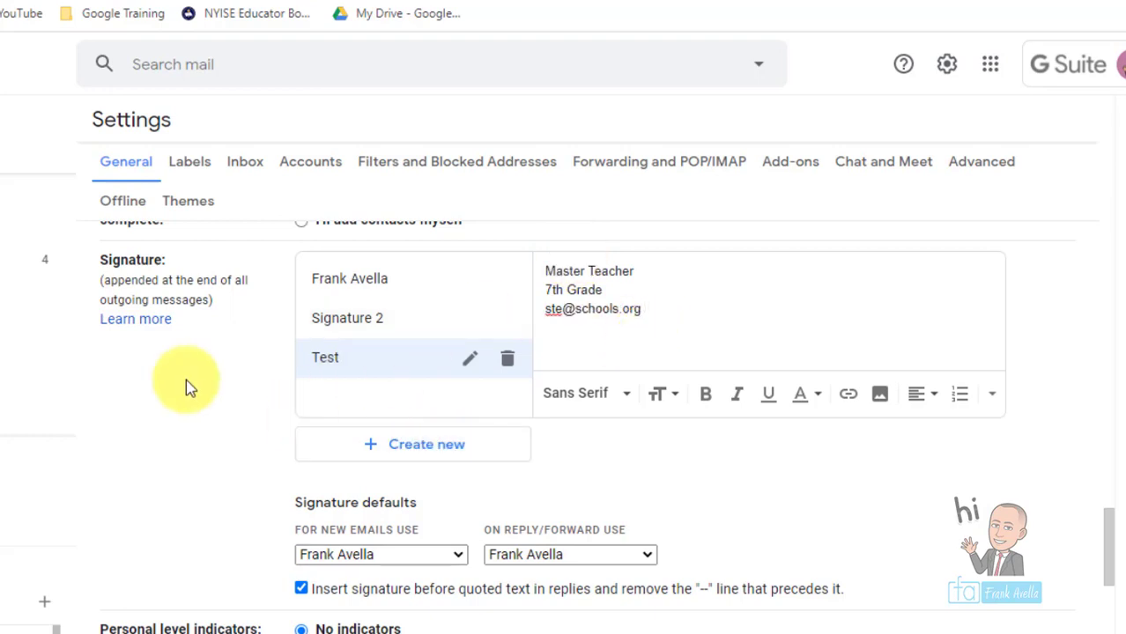
- Switch between the saved signatures to compare their contents, ending on "Test"
left_click(342, 322)
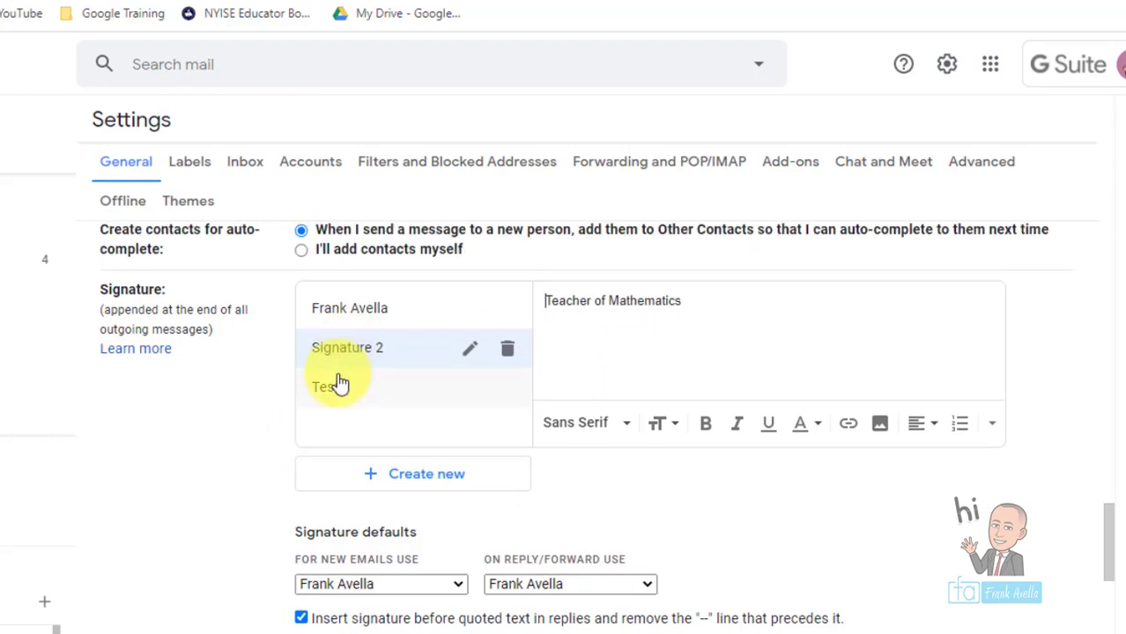
left_click(328, 387)
left_click(354, 340)
left_click(357, 319)
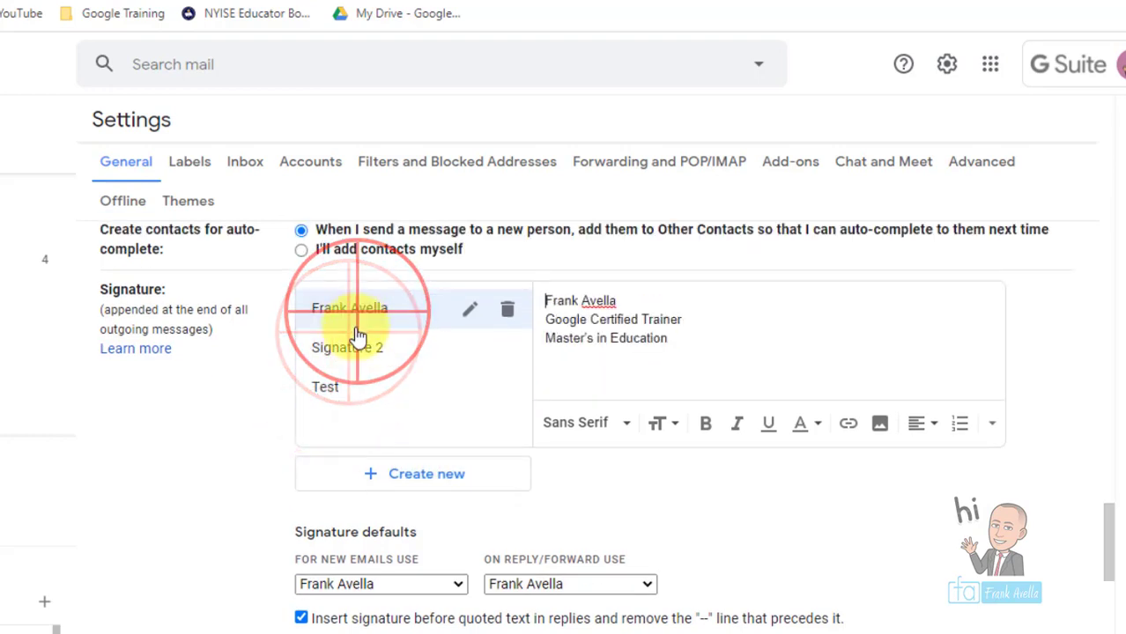
left_click(345, 349)
scroll(335, 361, "down", 2)
left_click(326, 364)
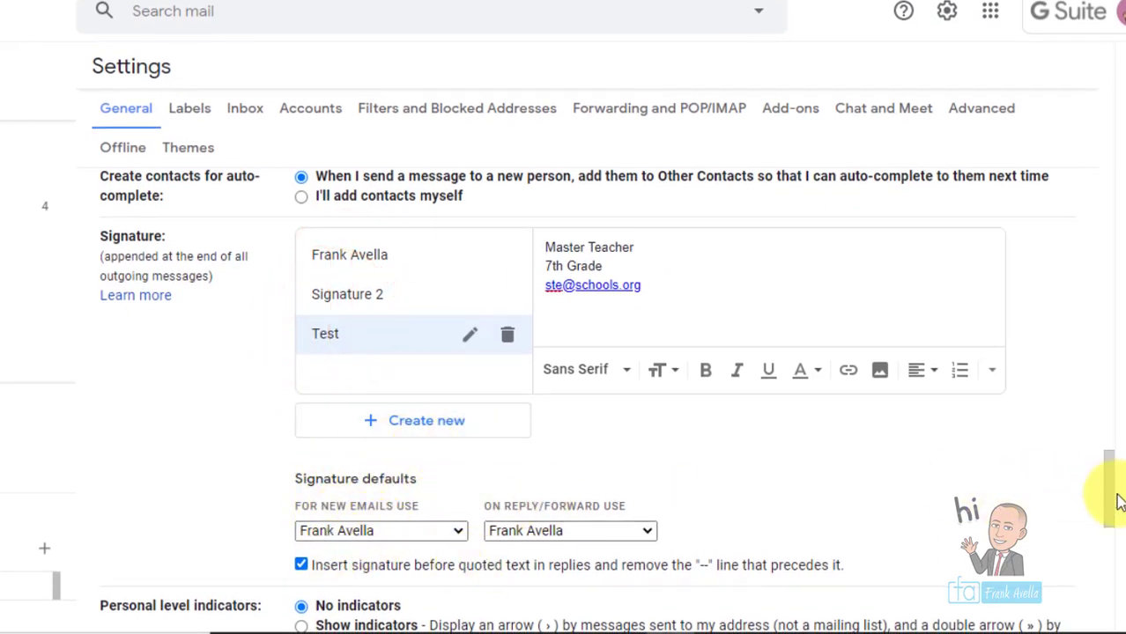
- Set "Test" as the default signature for new emails and for replies and forwards, and save the settings
left_click_drag(1110, 500, 1112, 526)
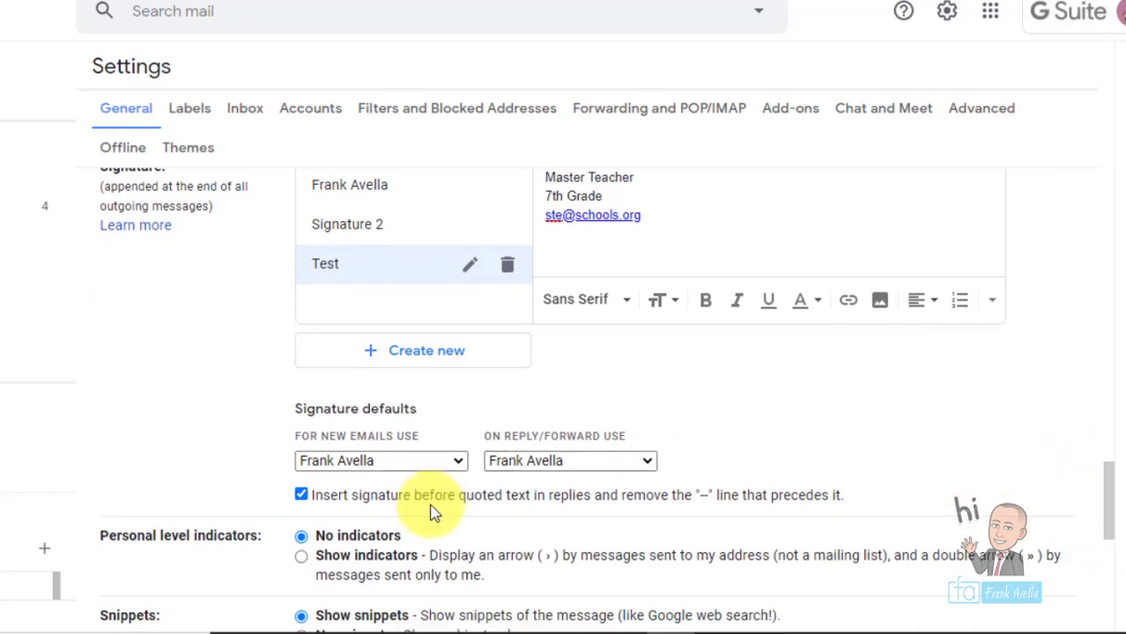
left_click(459, 464)
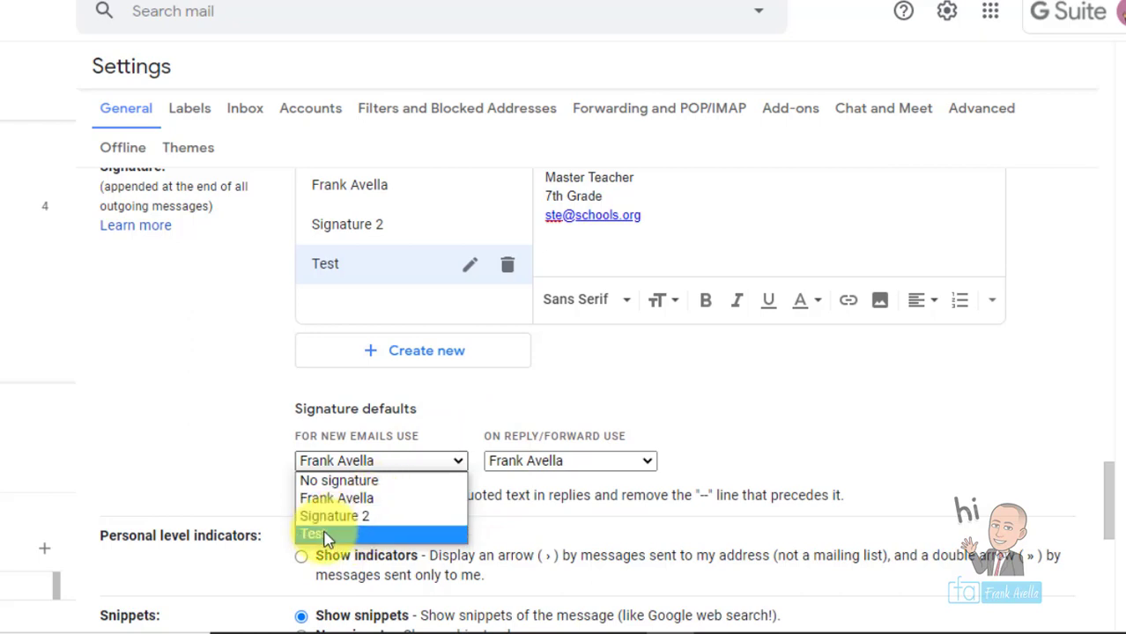
left_click(325, 535)
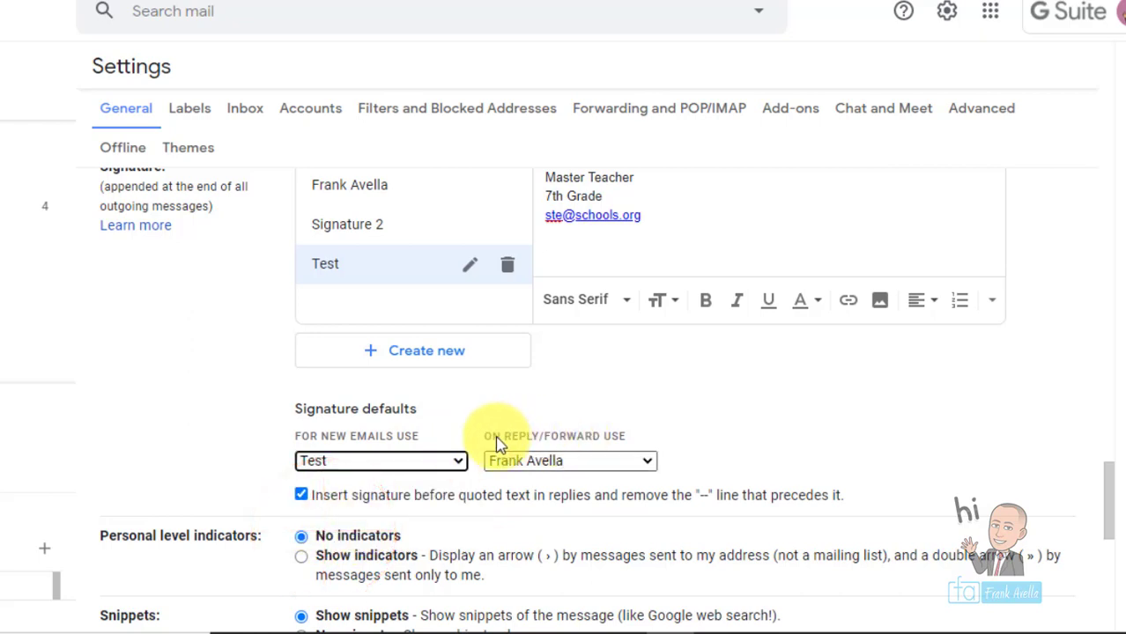
left_click(650, 460)
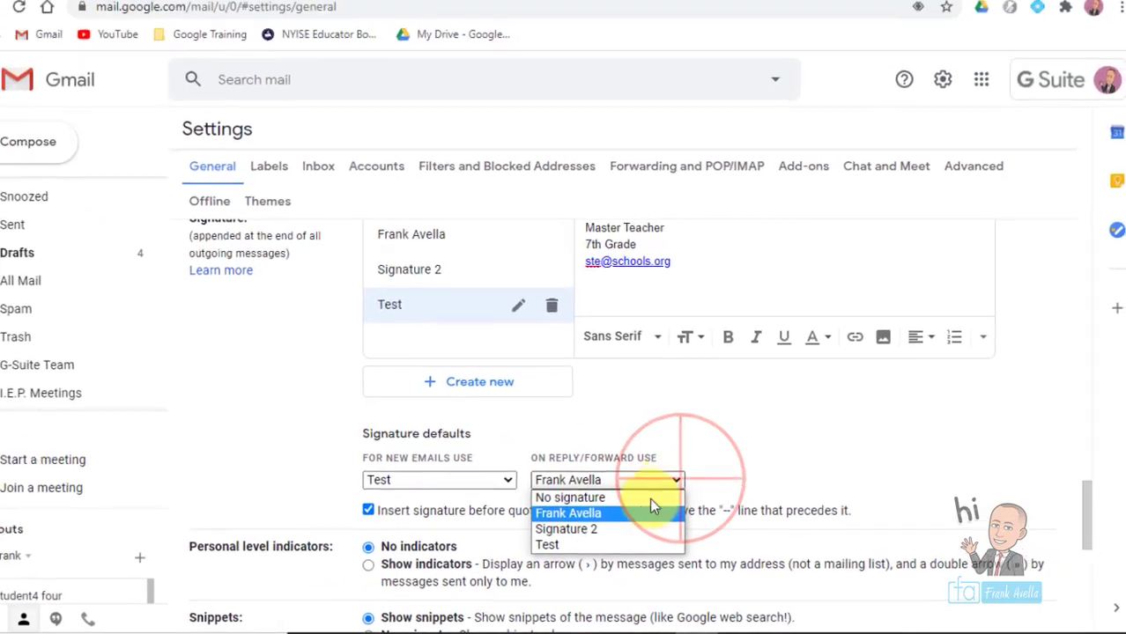
left_click(607, 545)
scroll(617, 529, "down", 5)
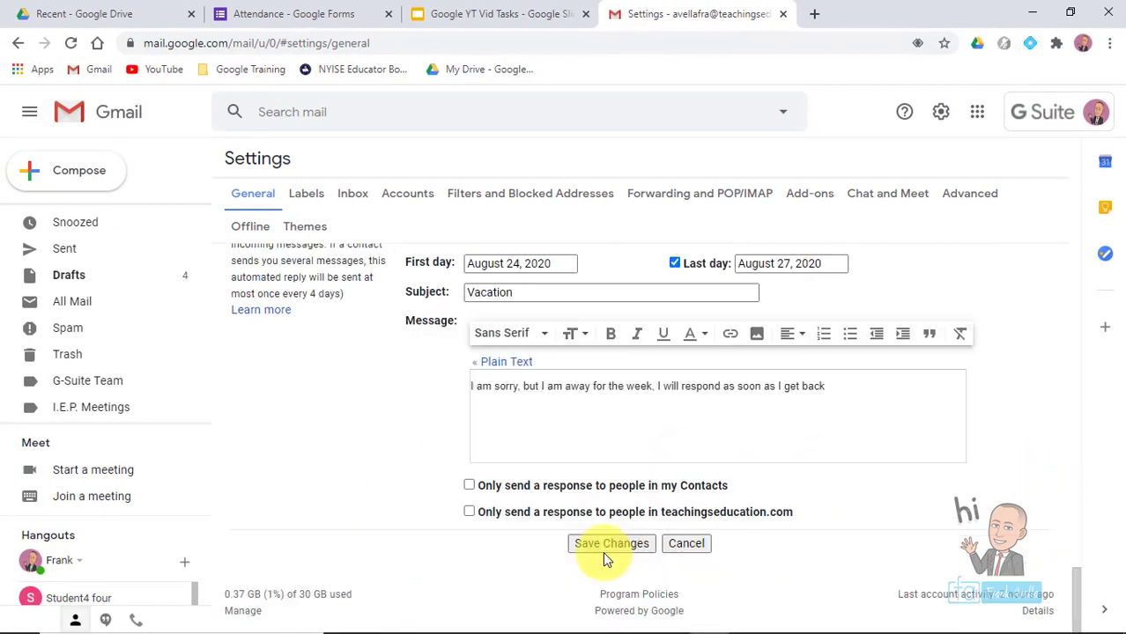
left_click(606, 548)
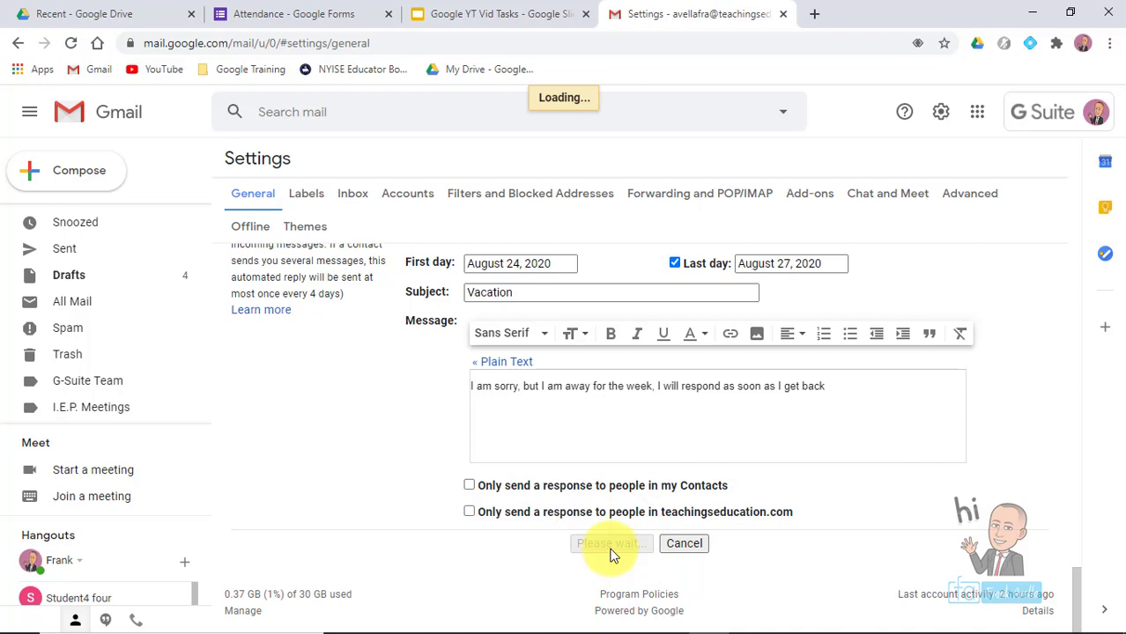
- Start a new message and highlight the signature inserted in its body
left_click(97, 176)
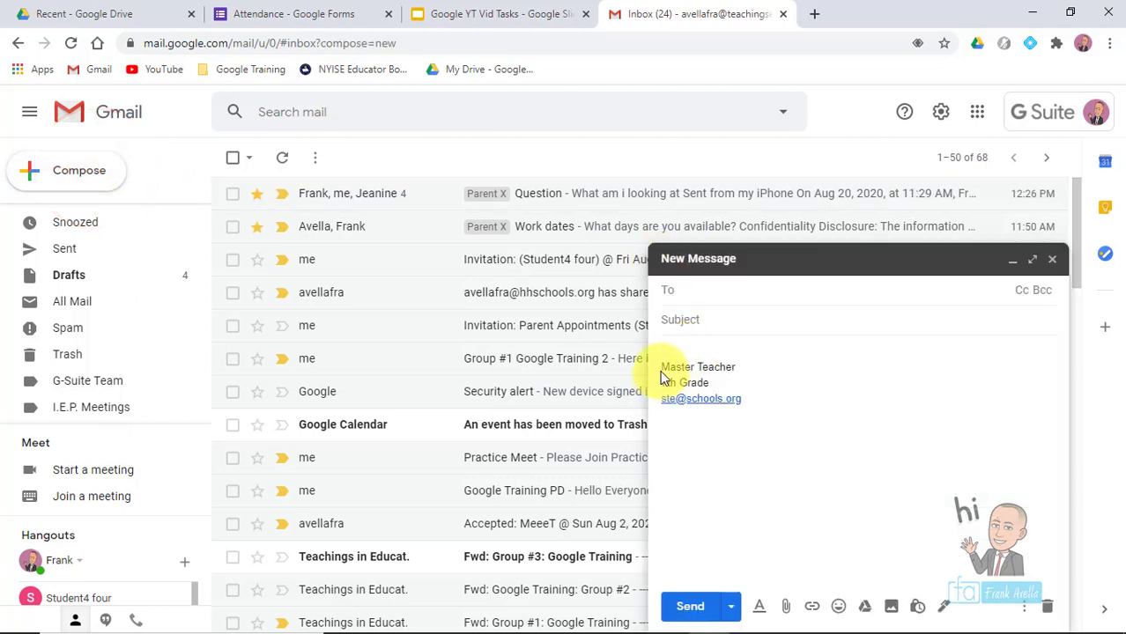
mouse_move(662, 368)
left_mouse_down()
mouse_move(731, 401)
mouse_move(756, 398)
left_mouse_up()
left_click(755, 398)
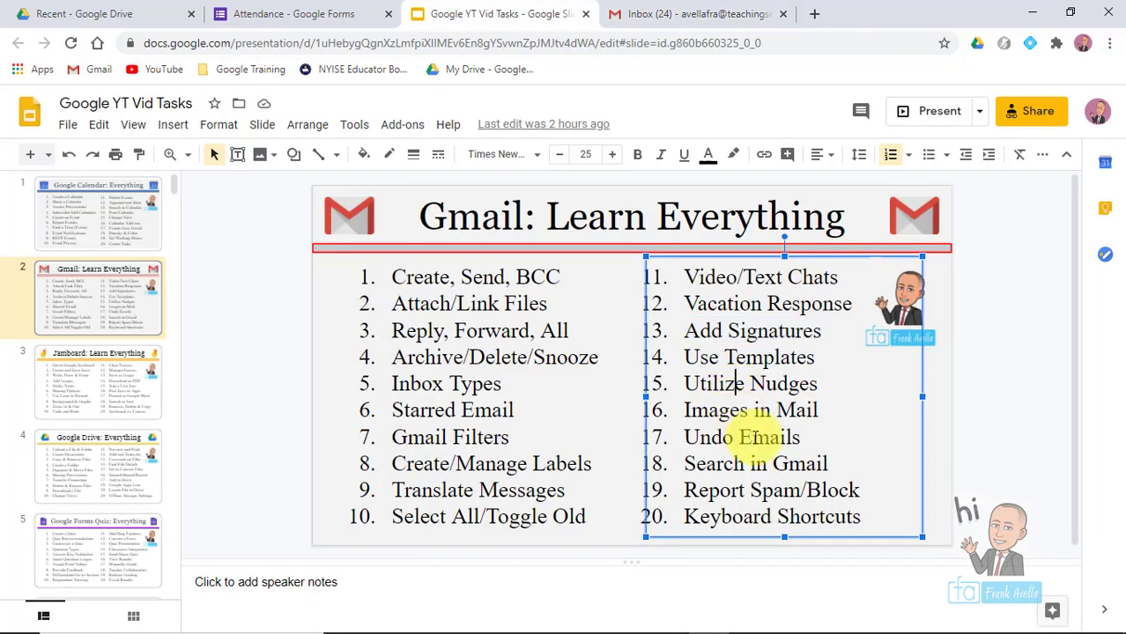
- Switch to the Google Slides topic list and highlight "Use Templates"
left_click_drag(817, 357, 672, 362)
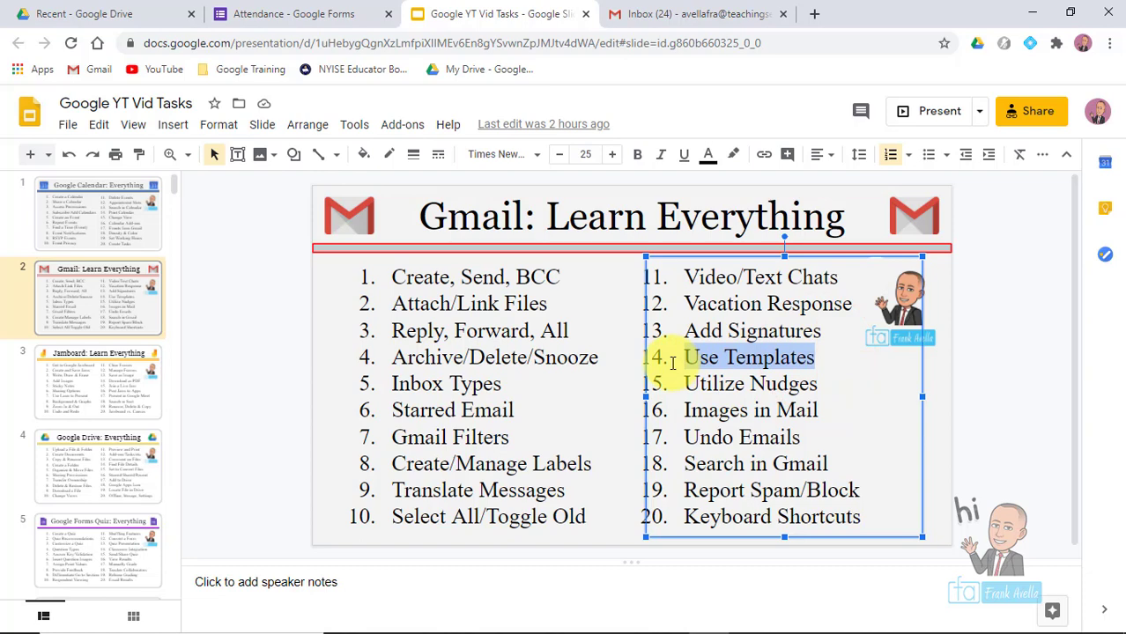
left_click(818, 355)
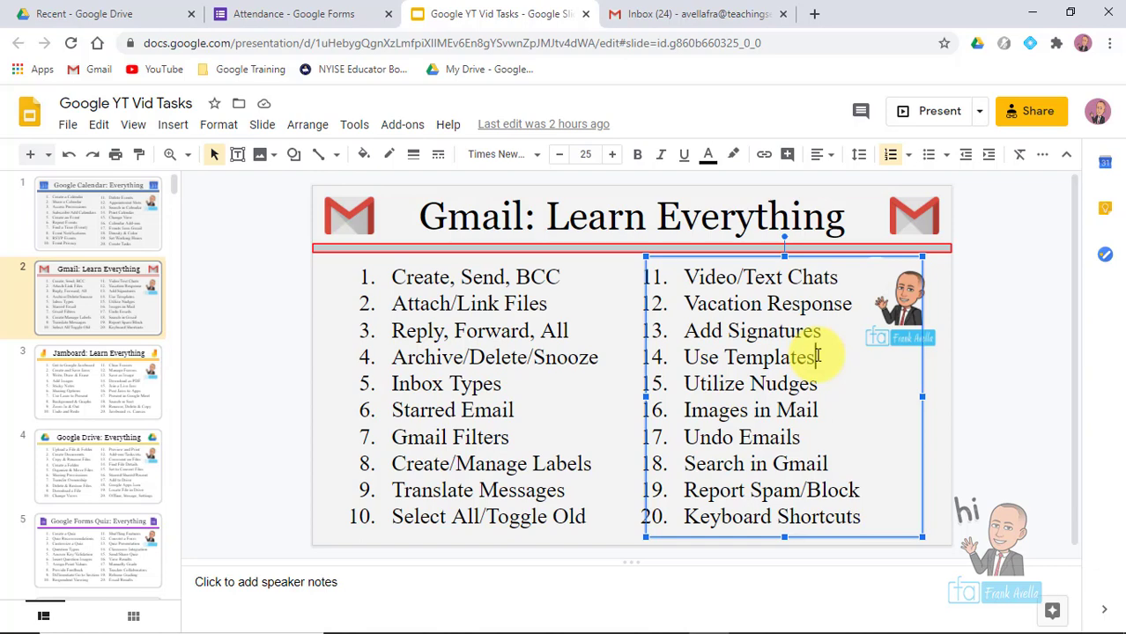
left_click(816, 359)
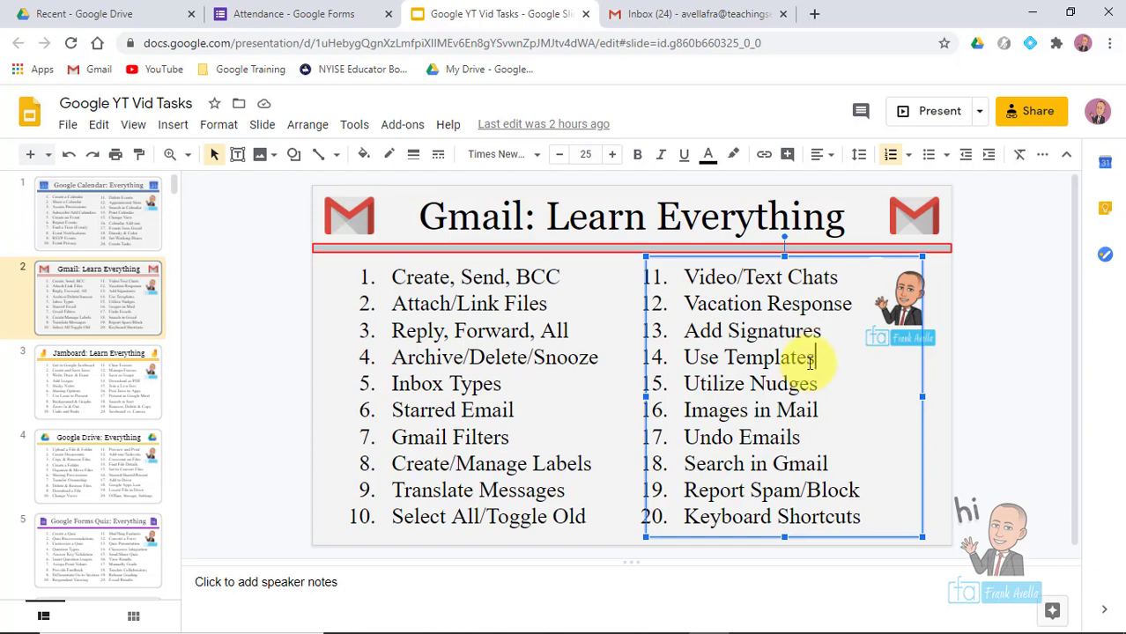
- Switch to Gmail, make sure Templates is set to Enable in the advanced settings, and save the changes
left_click(661, 12)
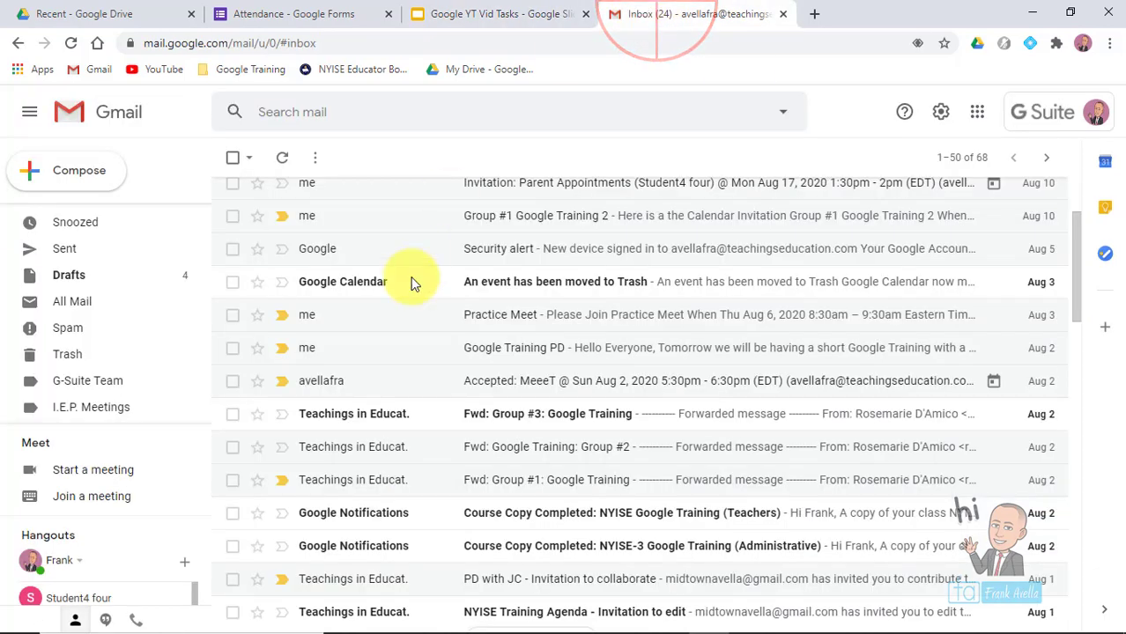
left_click(940, 112)
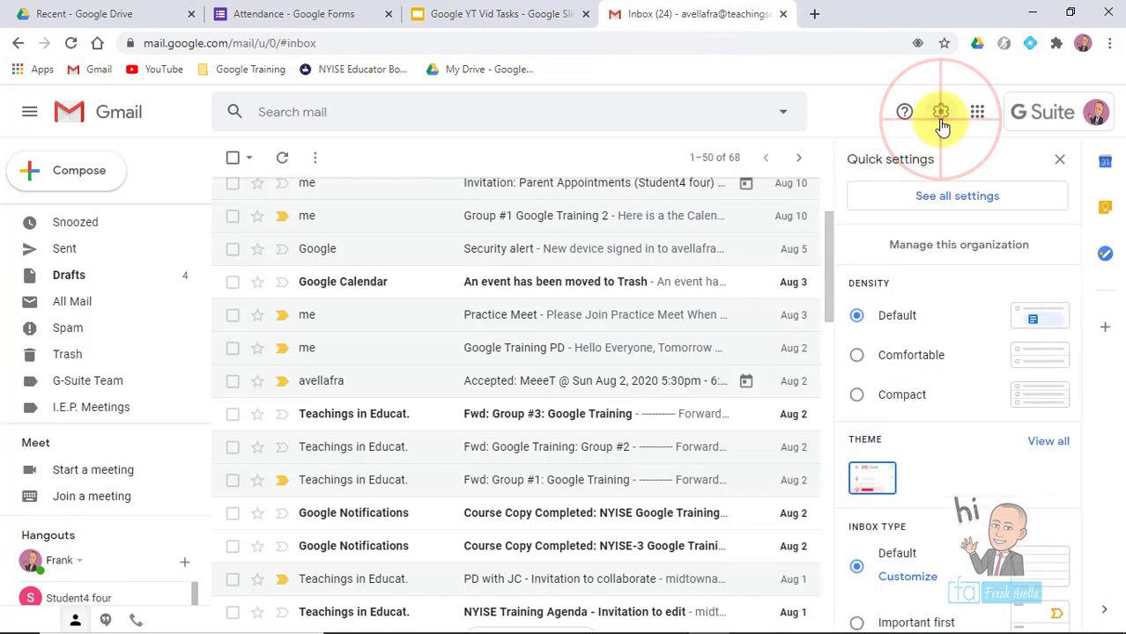
left_click(928, 196)
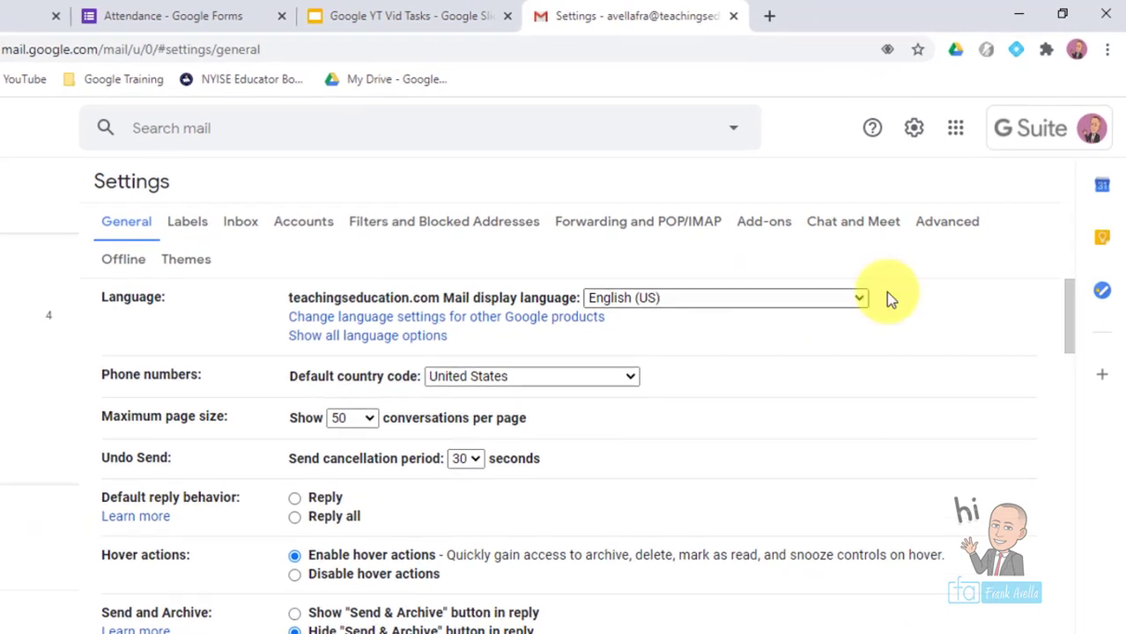
left_click(953, 231)
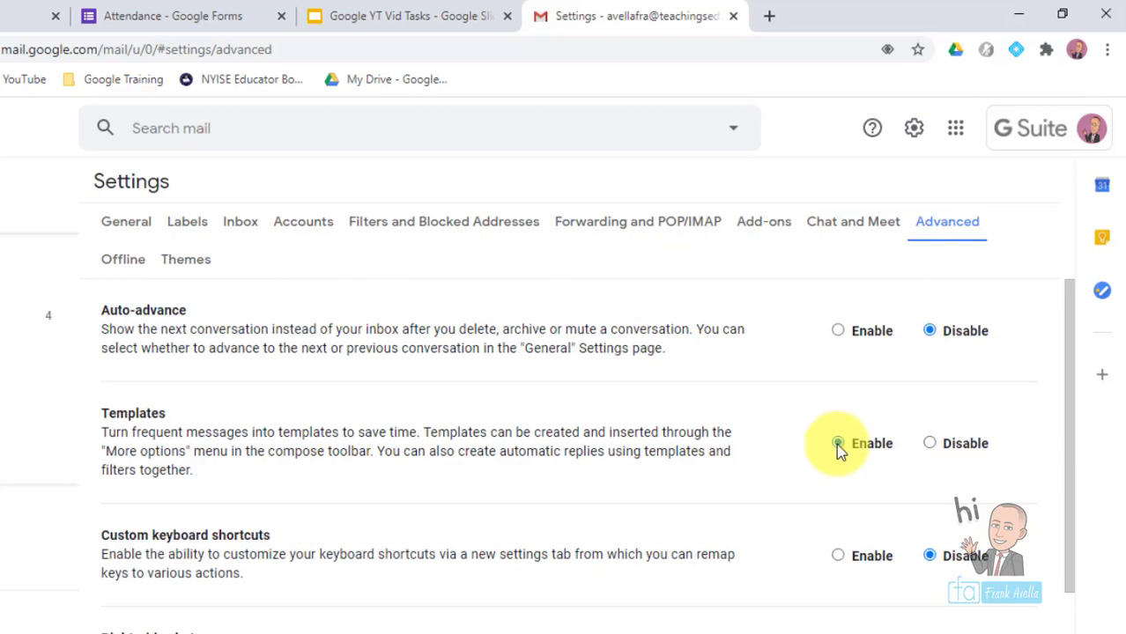
left_click(930, 443)
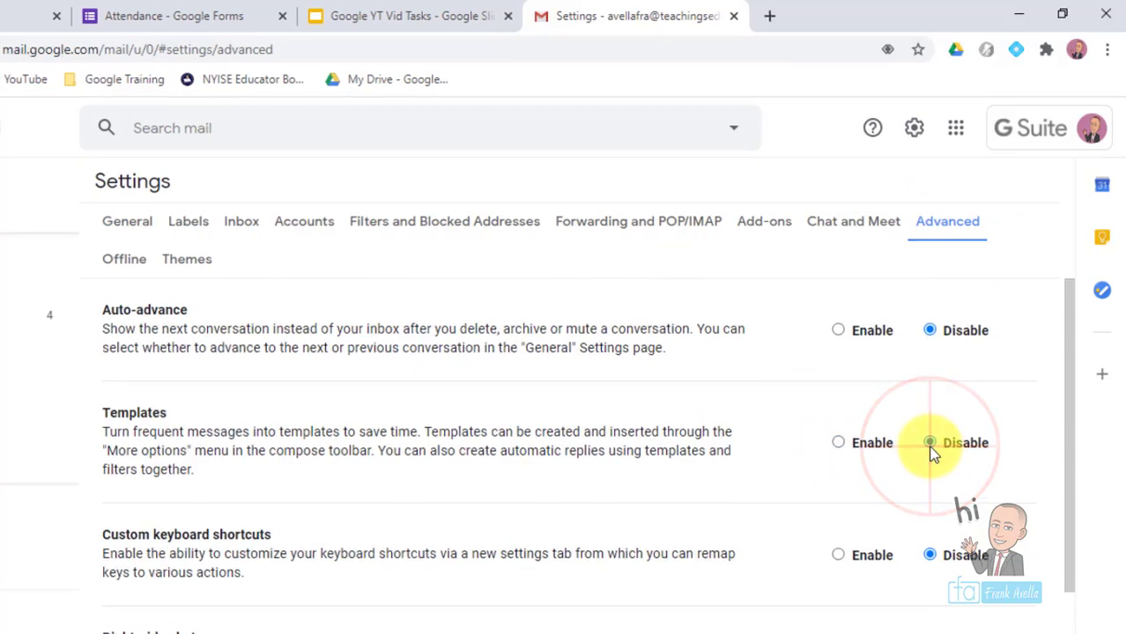
left_click(838, 443)
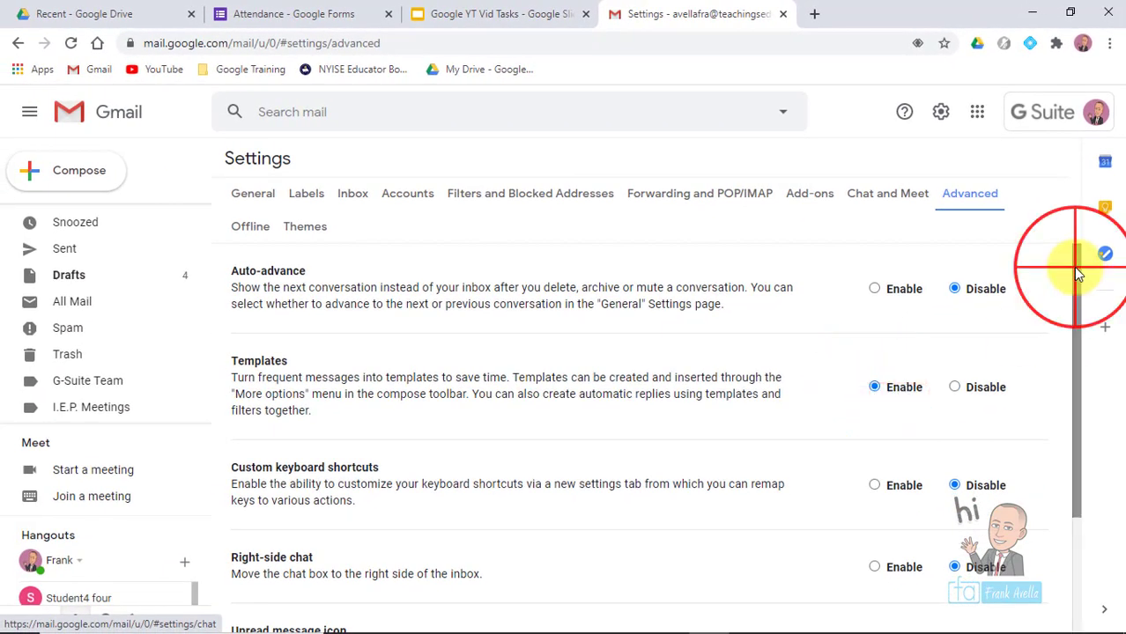
left_click_drag(1075, 268, 1053, 438)
left_click(604, 541)
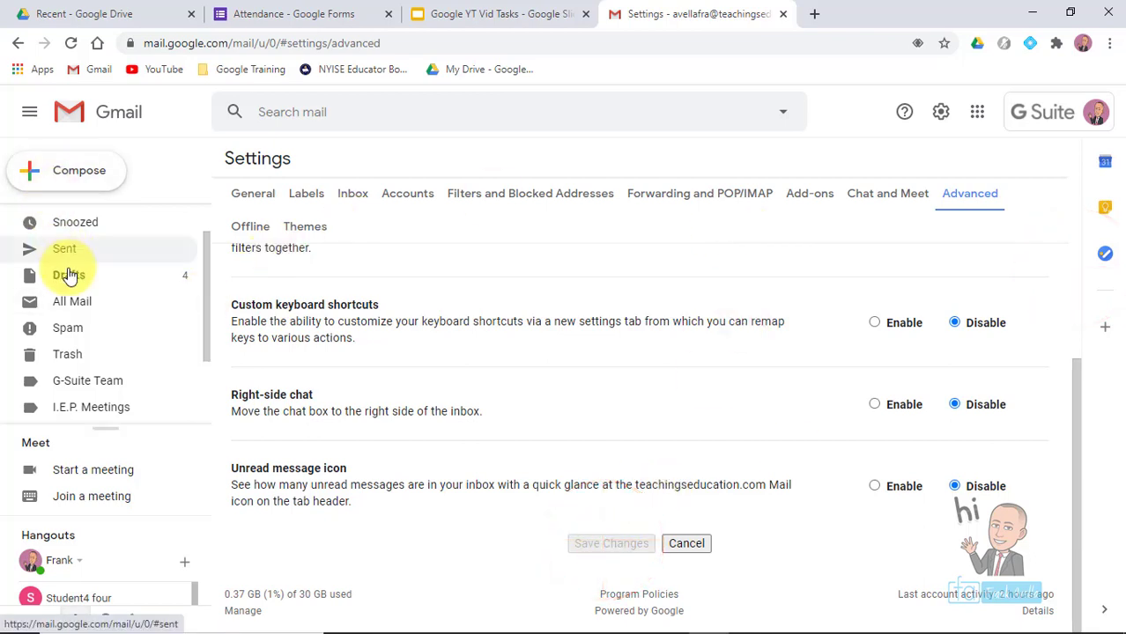
- Open the "Work dates" email from the inbox and start a reply to it
left_click_drag(206, 262, 133, 200)
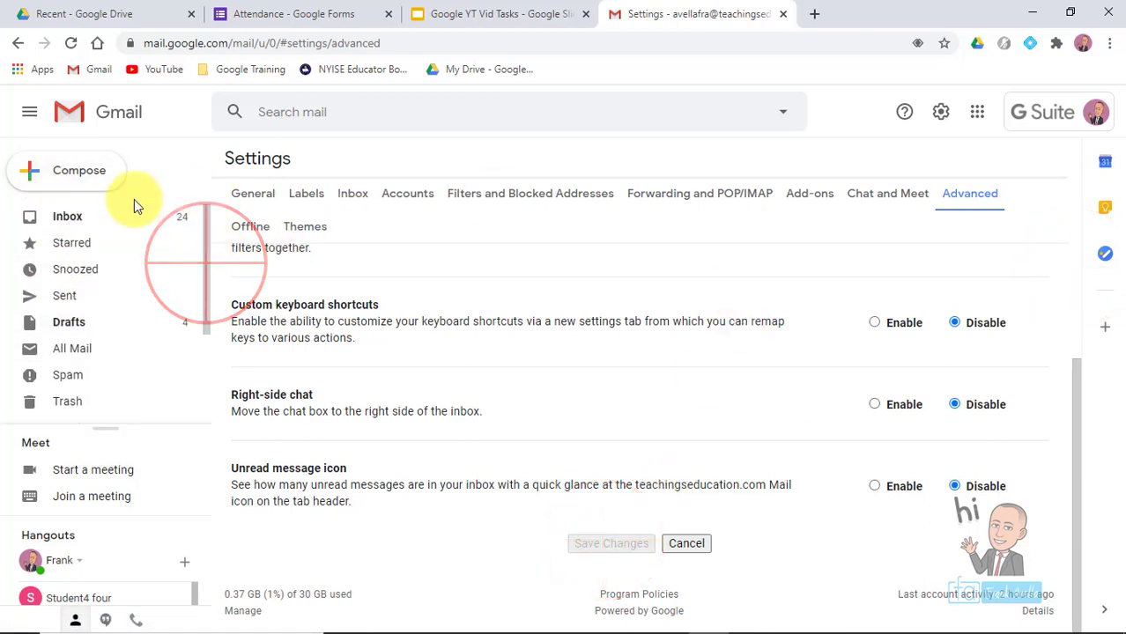
left_click(72, 220)
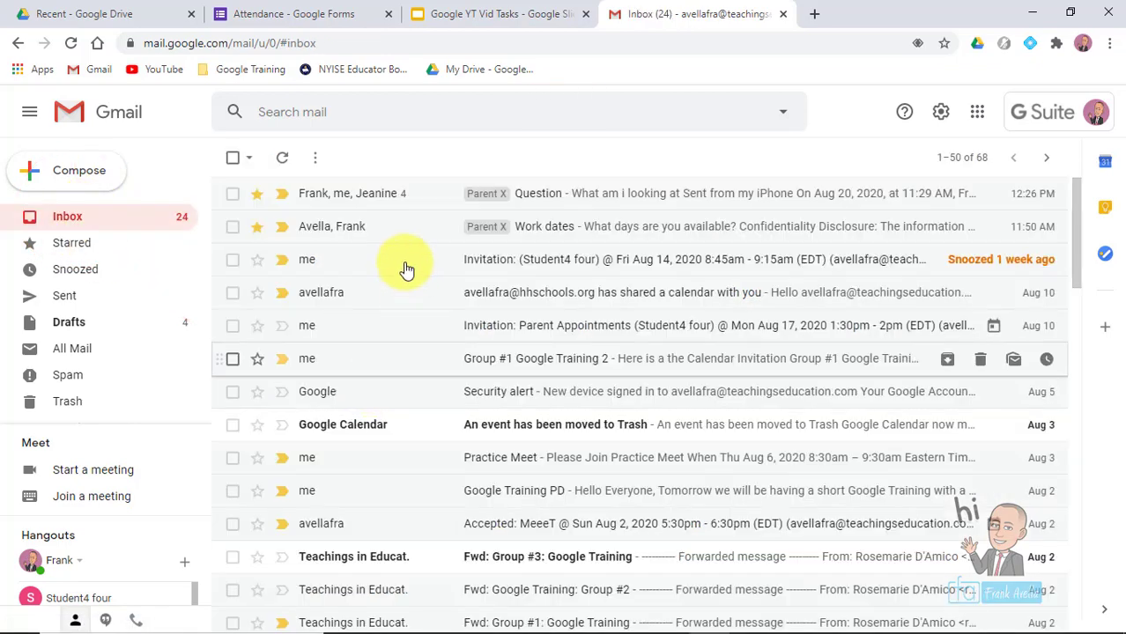
left_click(382, 226)
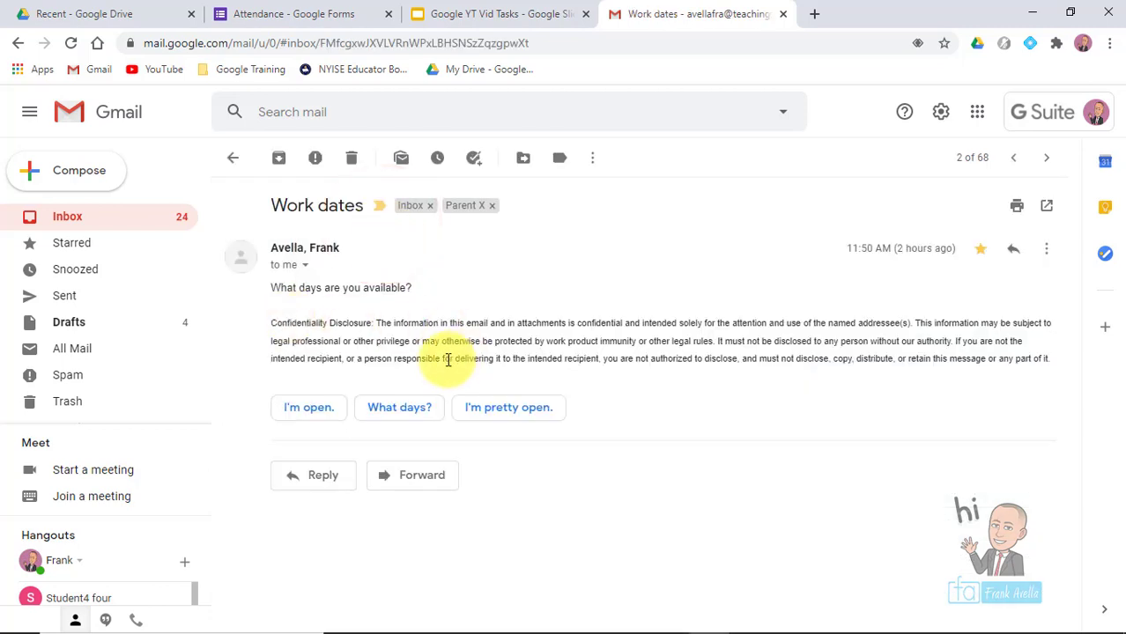
left_click(326, 482)
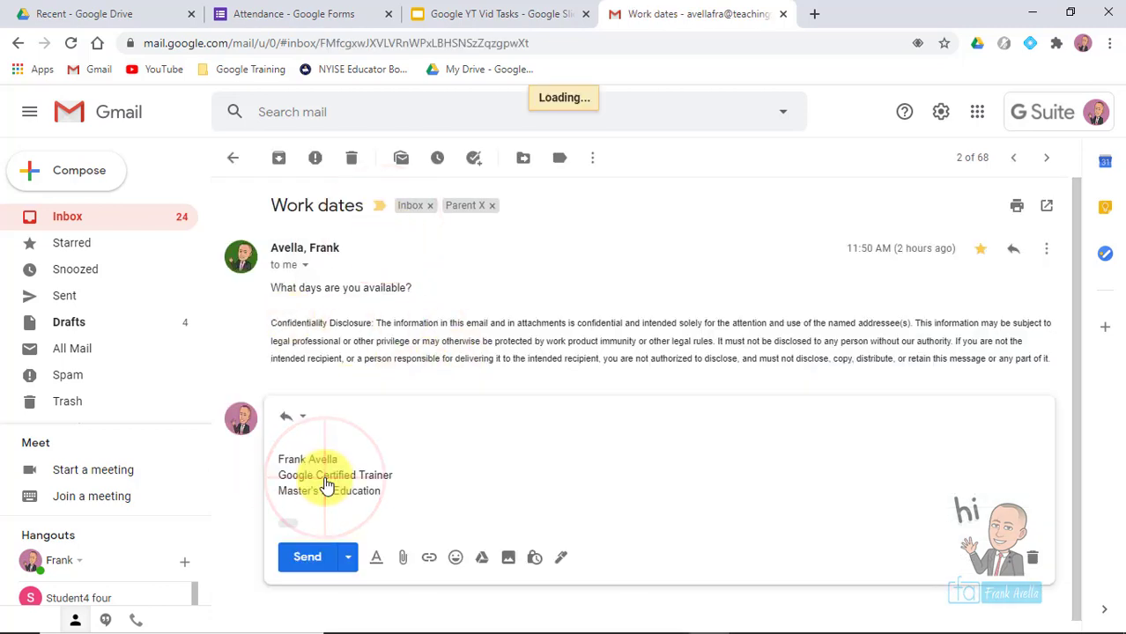
- Write "I don't know yet, but I'll get back to you soon." above the signature in the reply
key("Return")
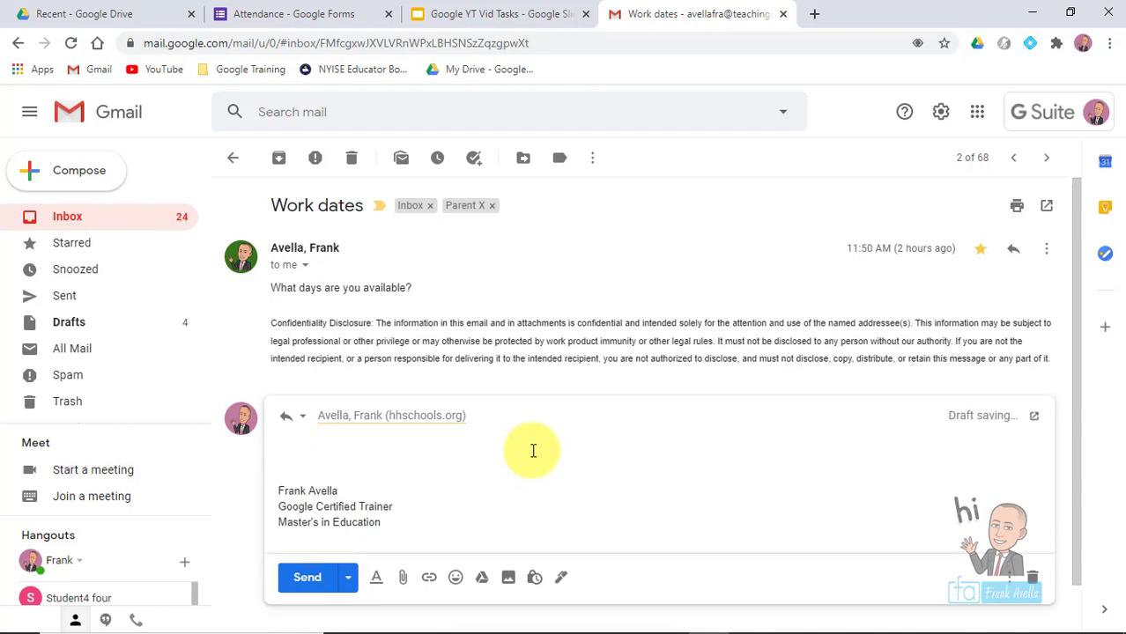
type("I don't know yet, but")
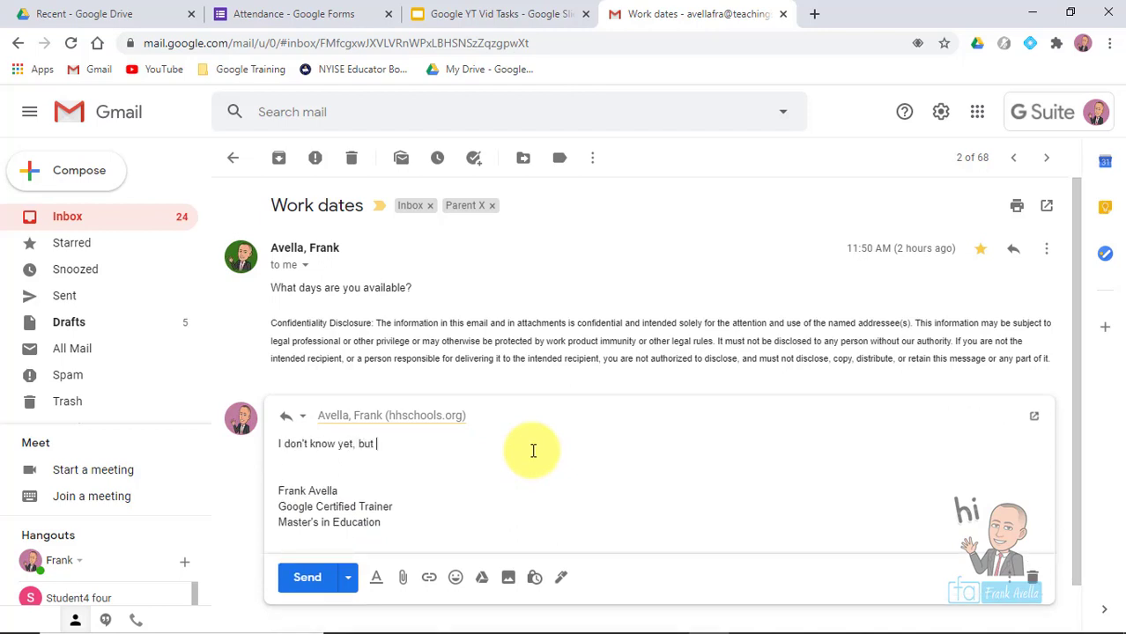
type(" I'll get back to you soon.")
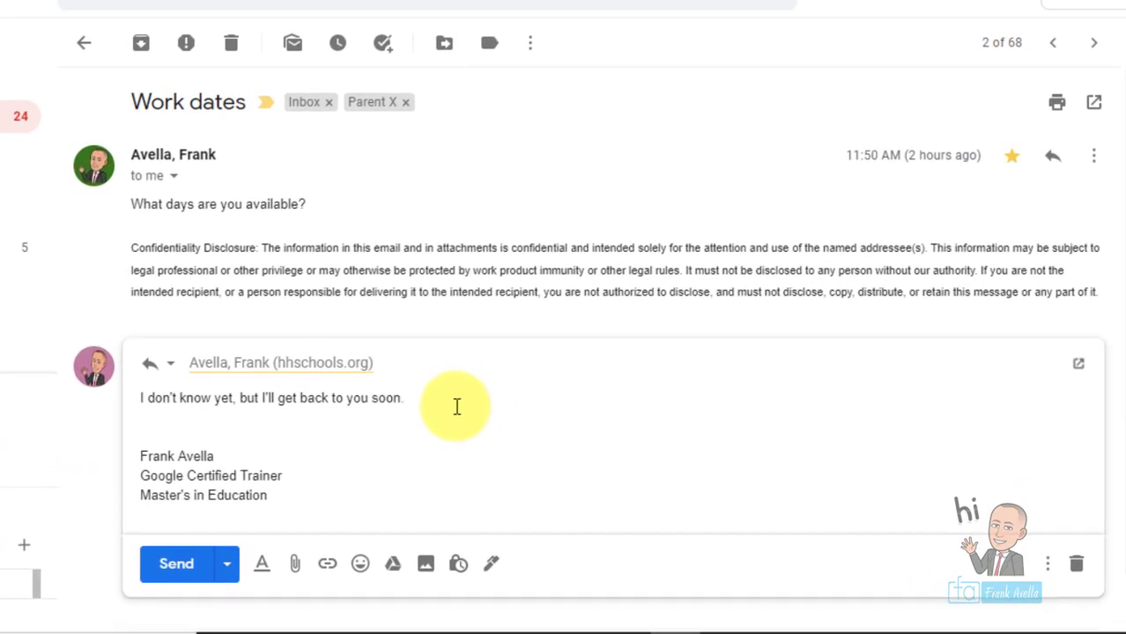
key("BackSpace")
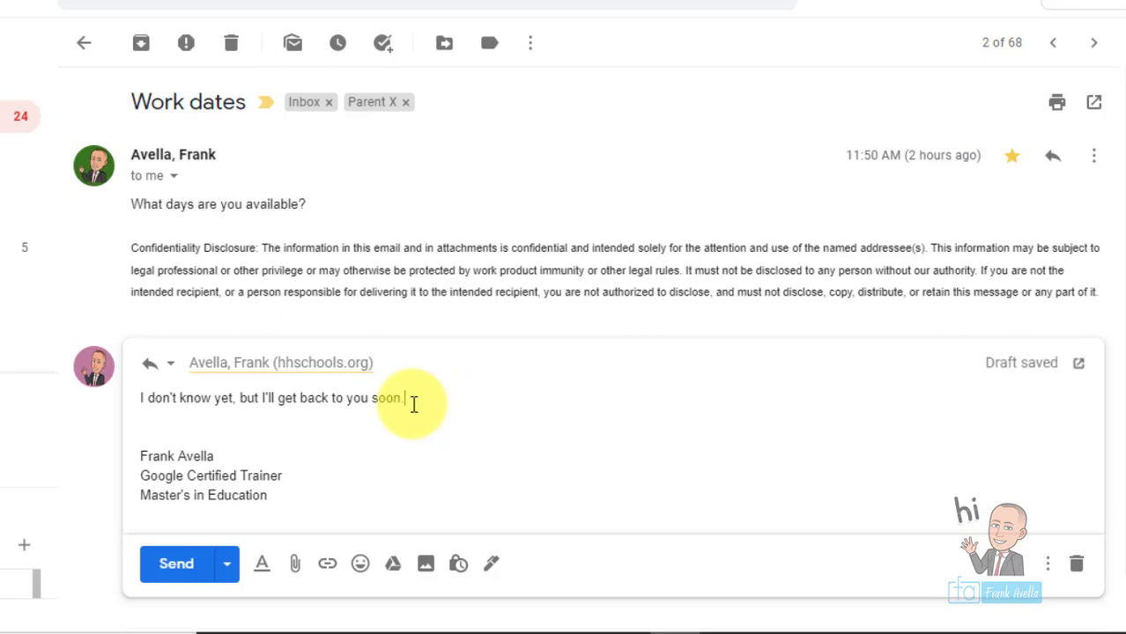
left_click_drag(413, 404, 183, 398)
left_click(410, 402)
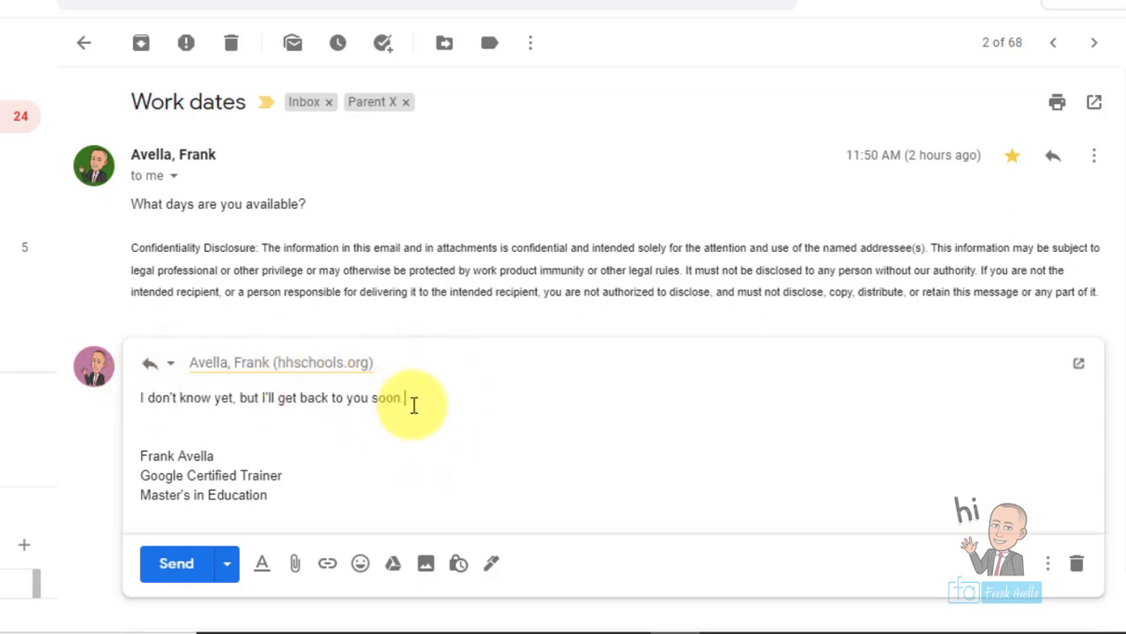
- Save the reply draft as a new template named "Don't know"
left_click(1047, 565)
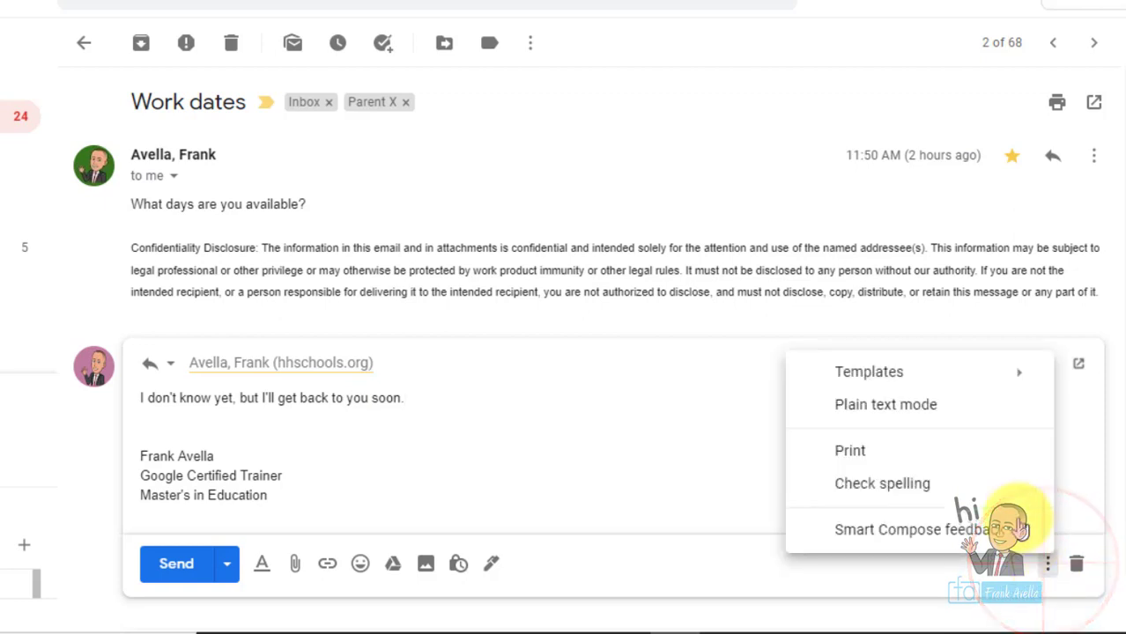
mouse_move(935, 380)
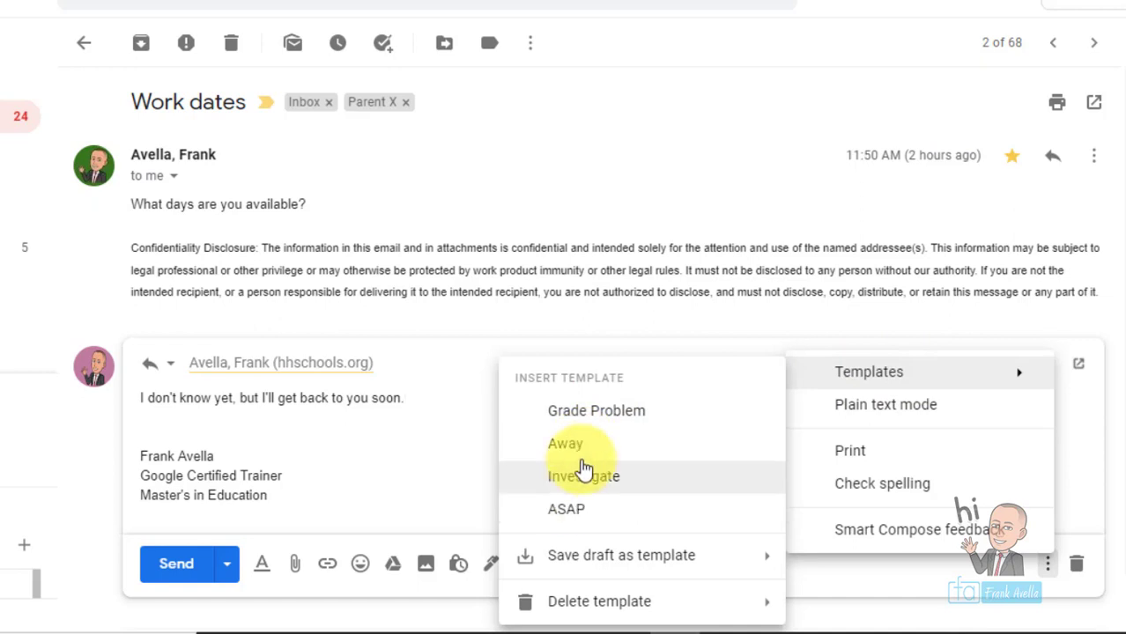
mouse_move(594, 568)
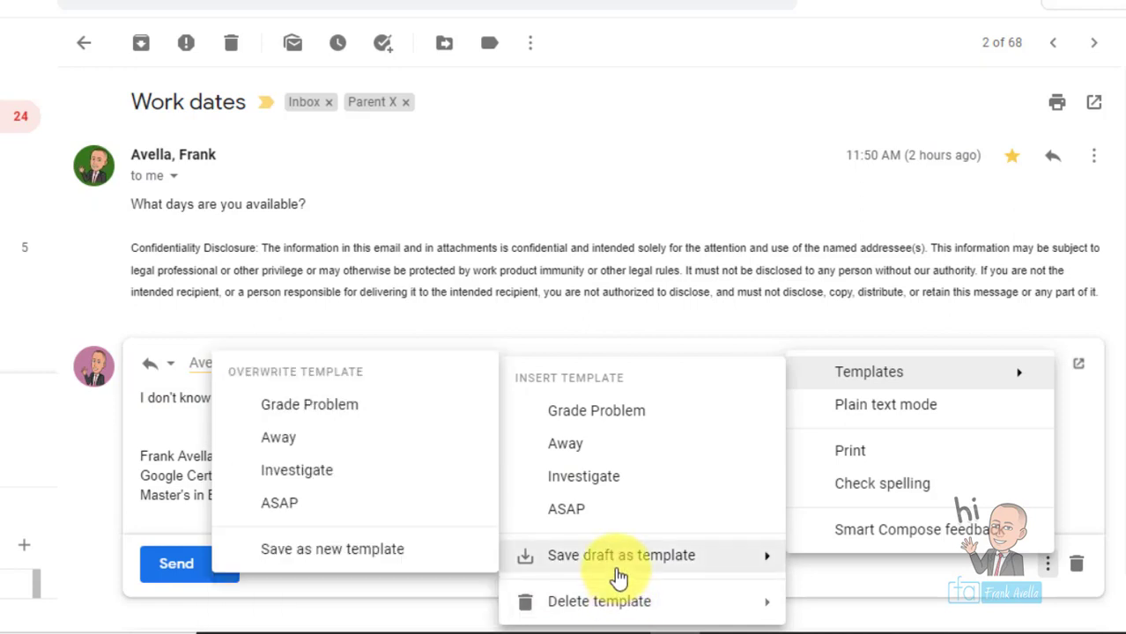
left_click(350, 551)
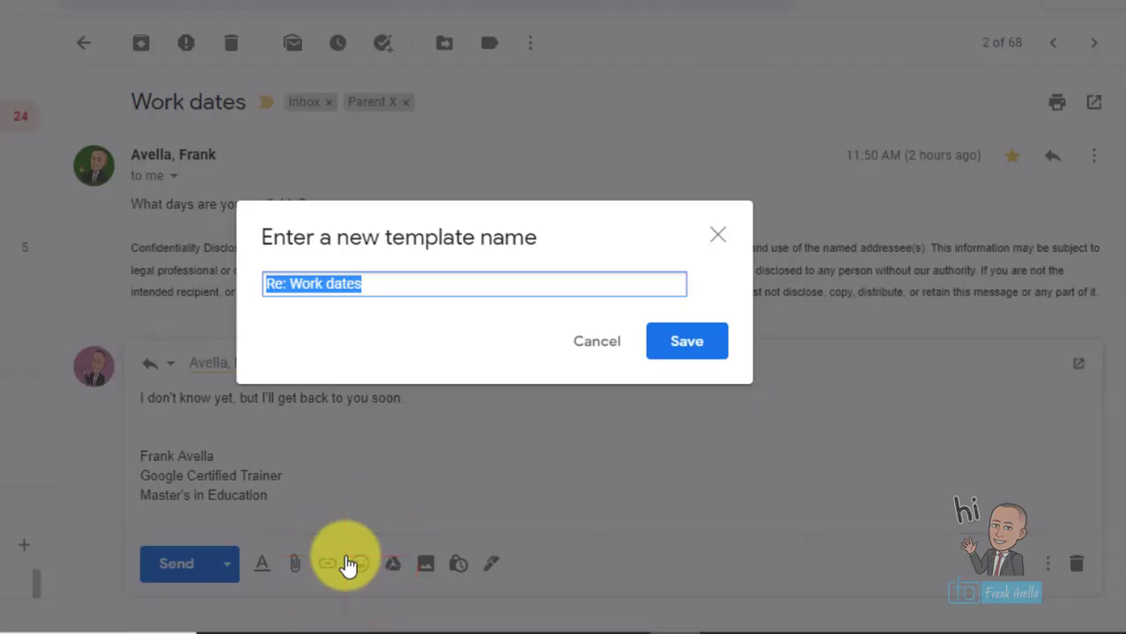
type("Don't know")
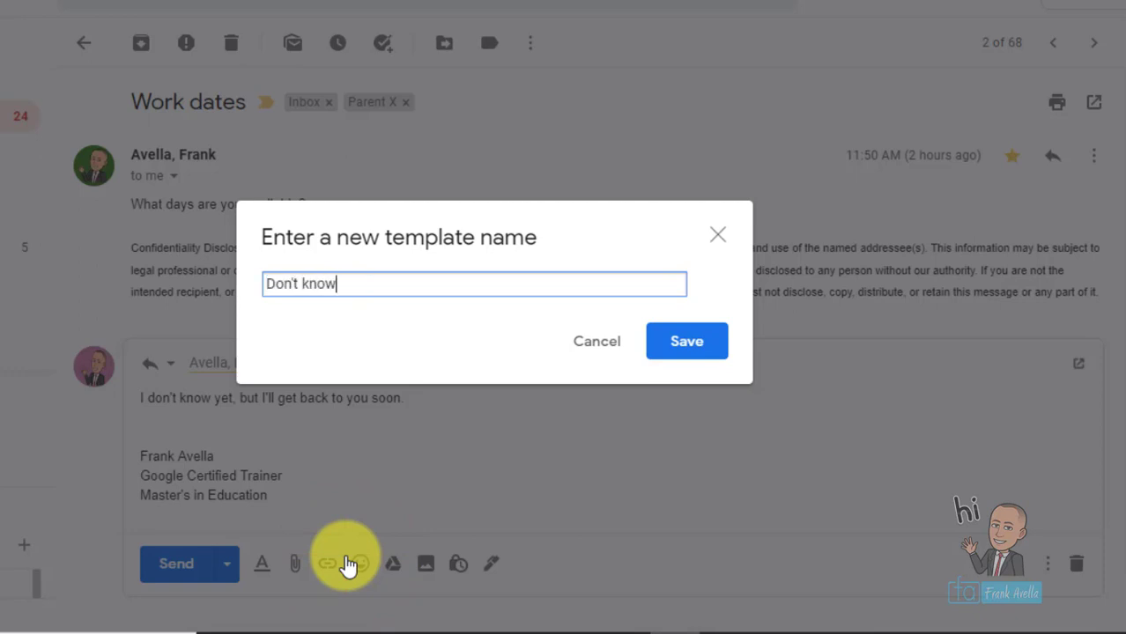
left_click(686, 348)
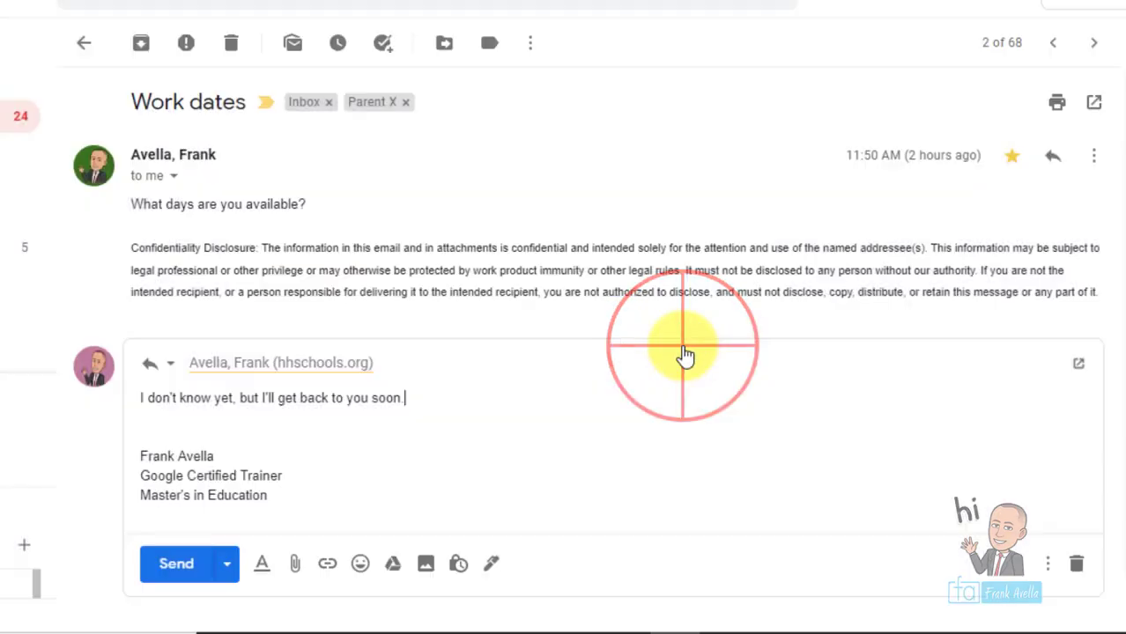
- Delete the sentence above the signature in the "Work dates" reply and return to the inbox
left_click_drag(414, 402, 130, 405)
key("BackSpace")
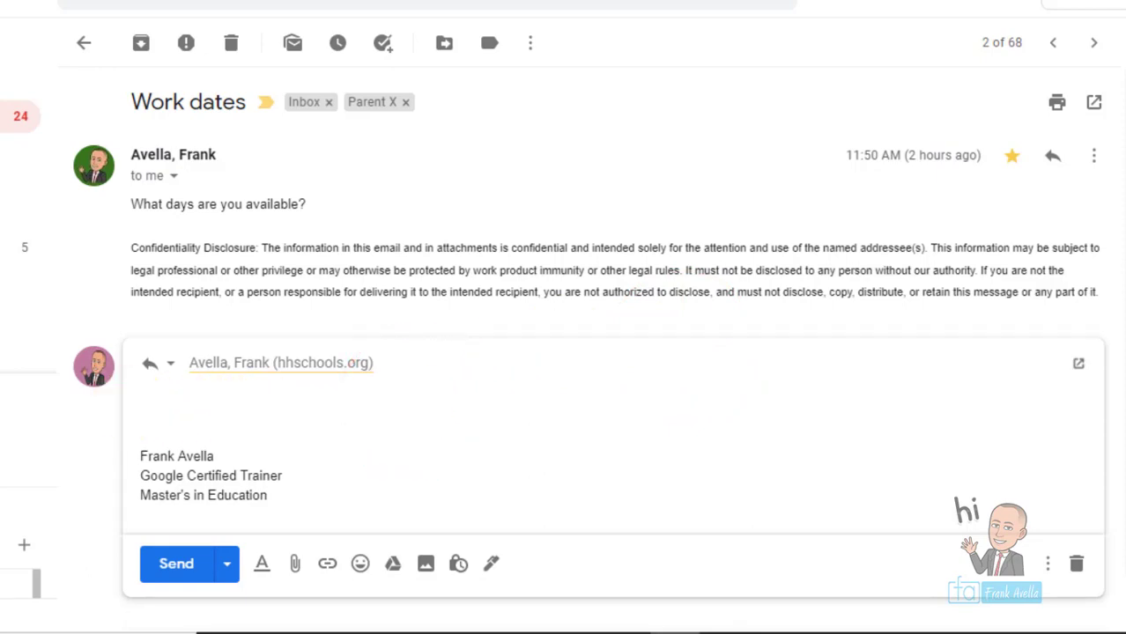
left_click(87, 219)
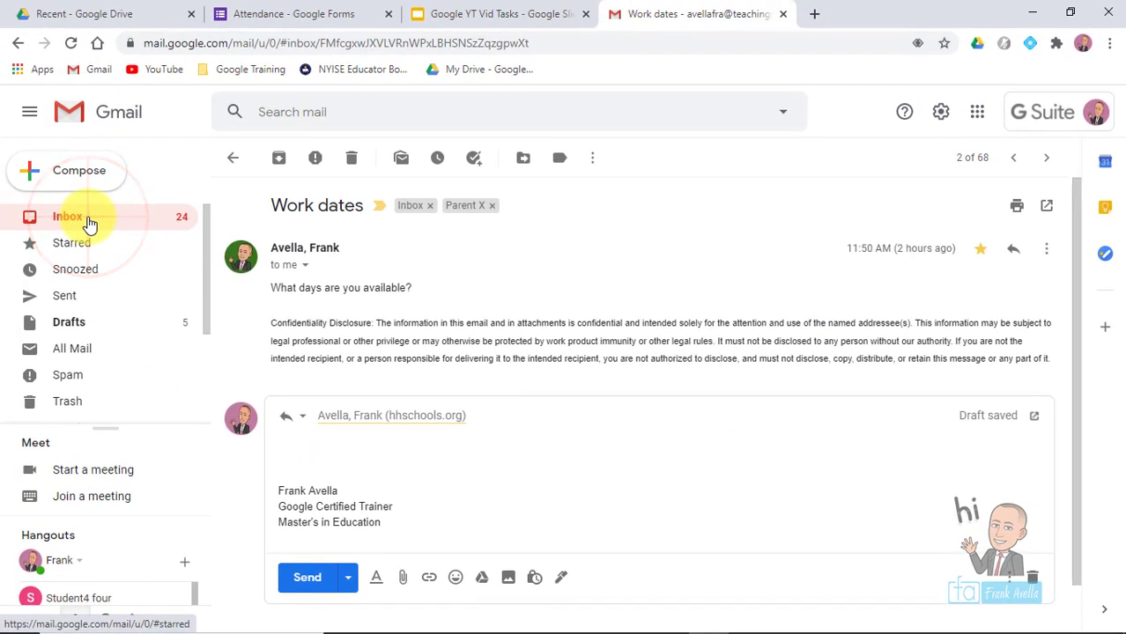
left_click(89, 223)
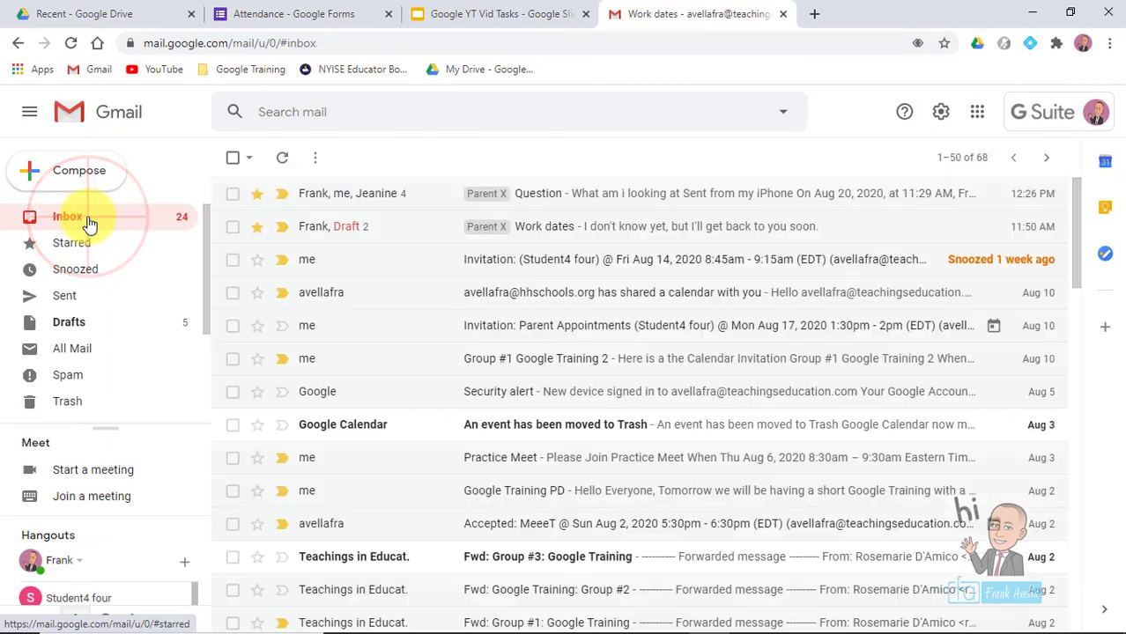
- Start a reply to the Aug 14 calendar invitation email and insert the "Don't know" template into it
left_click(347, 260)
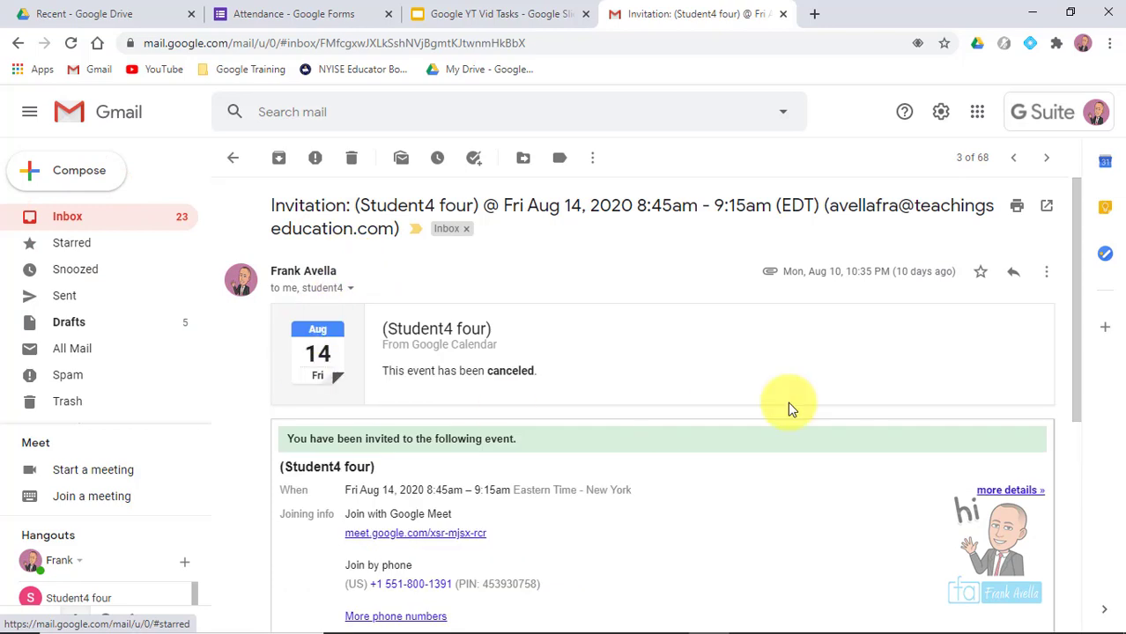
left_click(1017, 274)
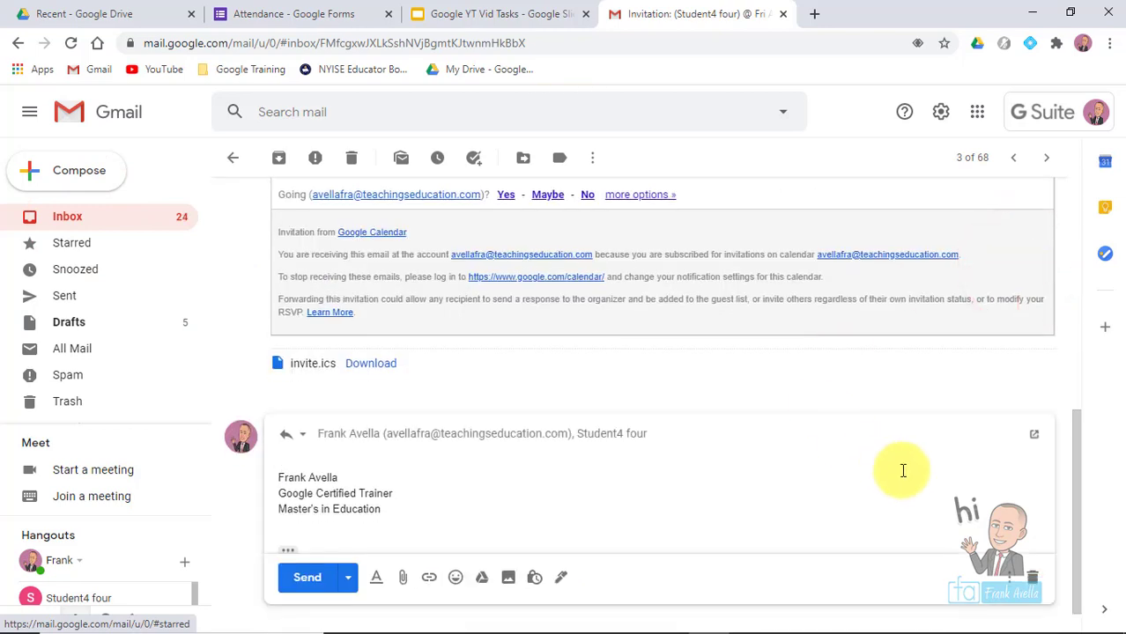
left_click(1011, 592)
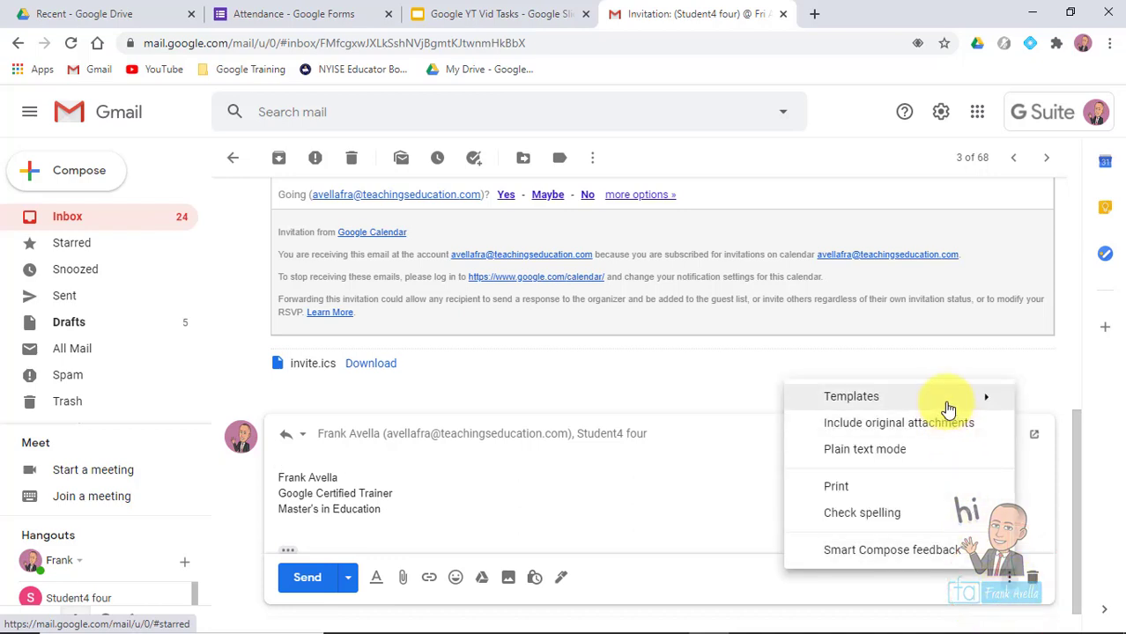
mouse_move(948, 403)
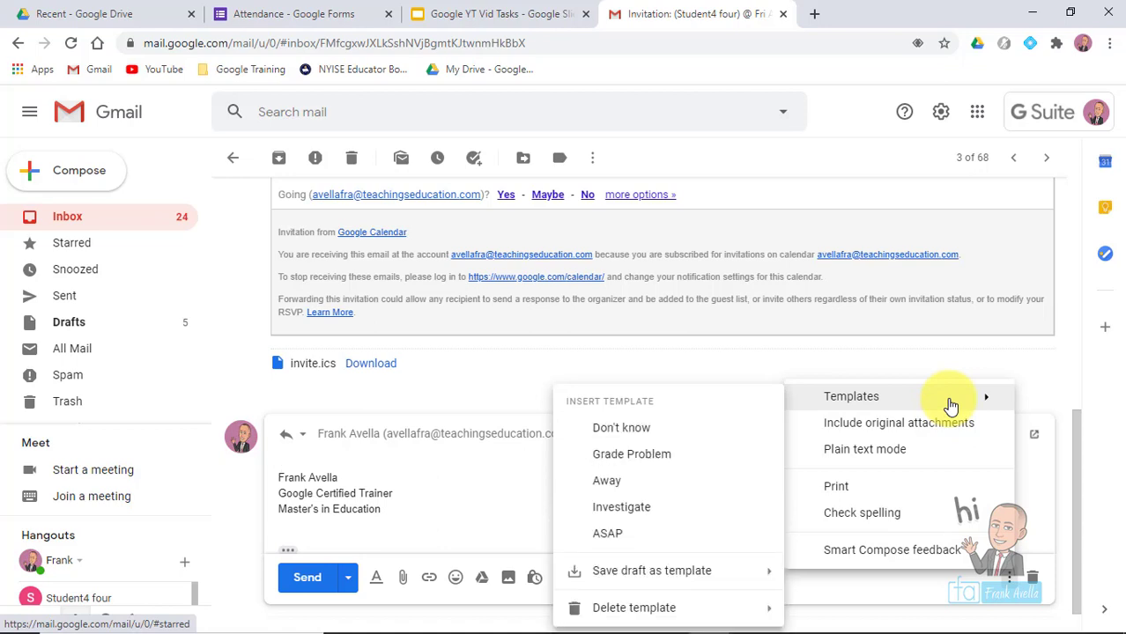
left_click(624, 430)
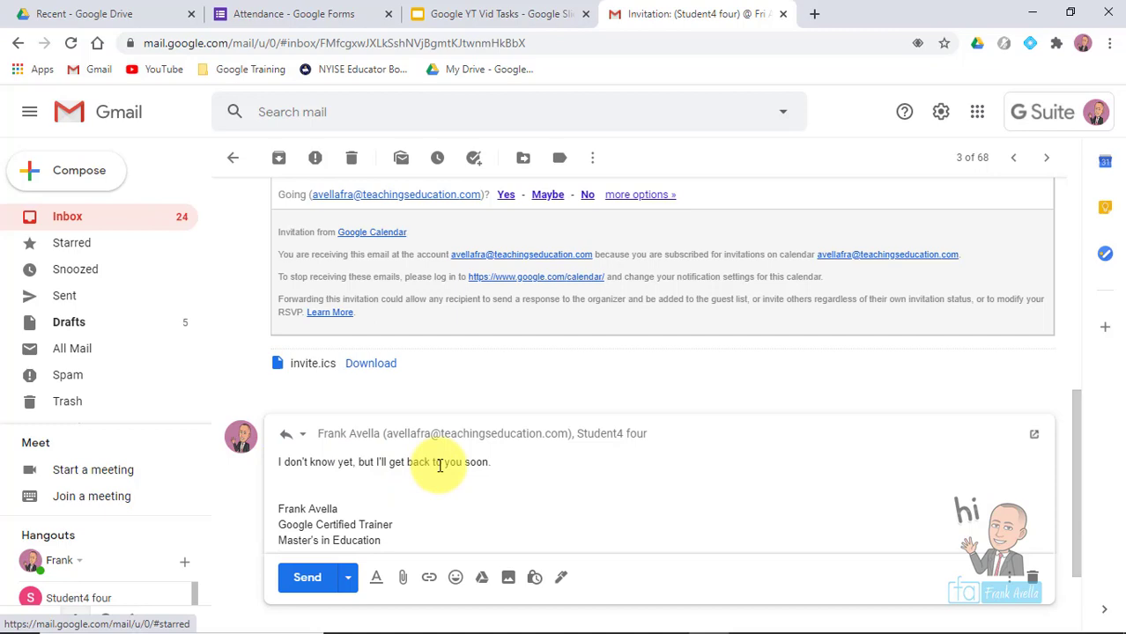
left_click(510, 456)
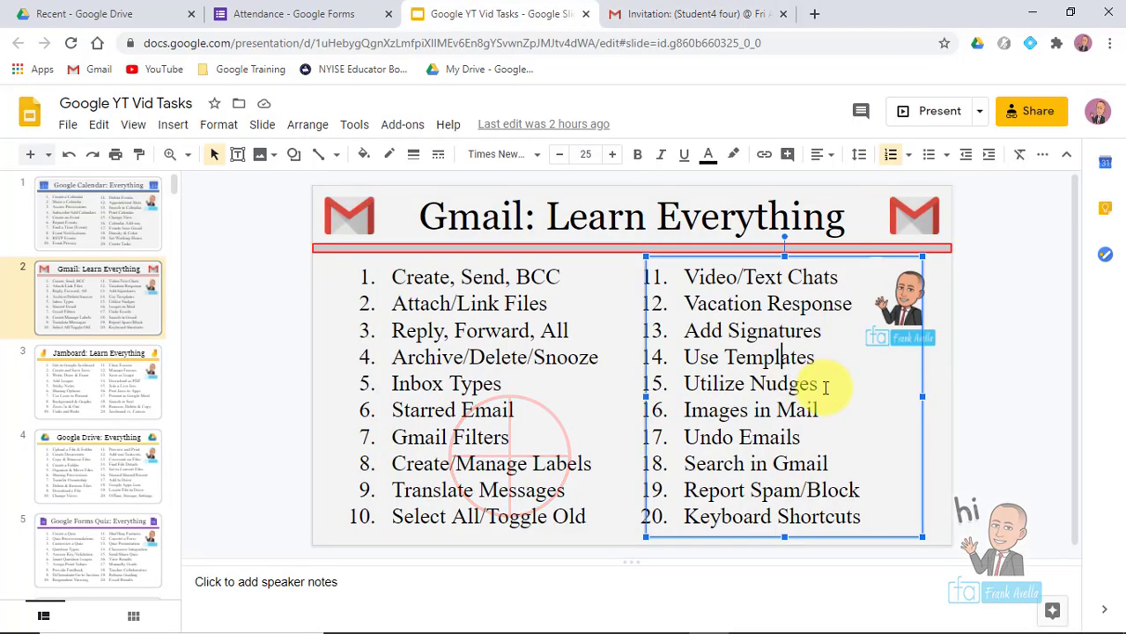
- Switch to the Google Slides topic list and highlight "Utilize Nudges"
left_click_drag(815, 385, 685, 388)
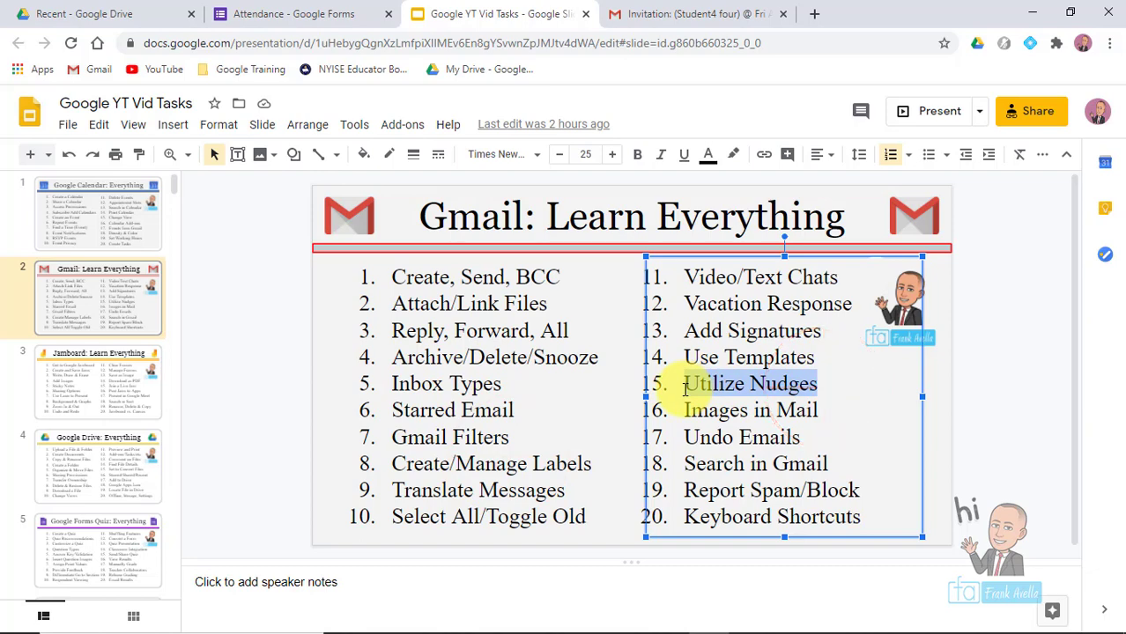
left_click(821, 385)
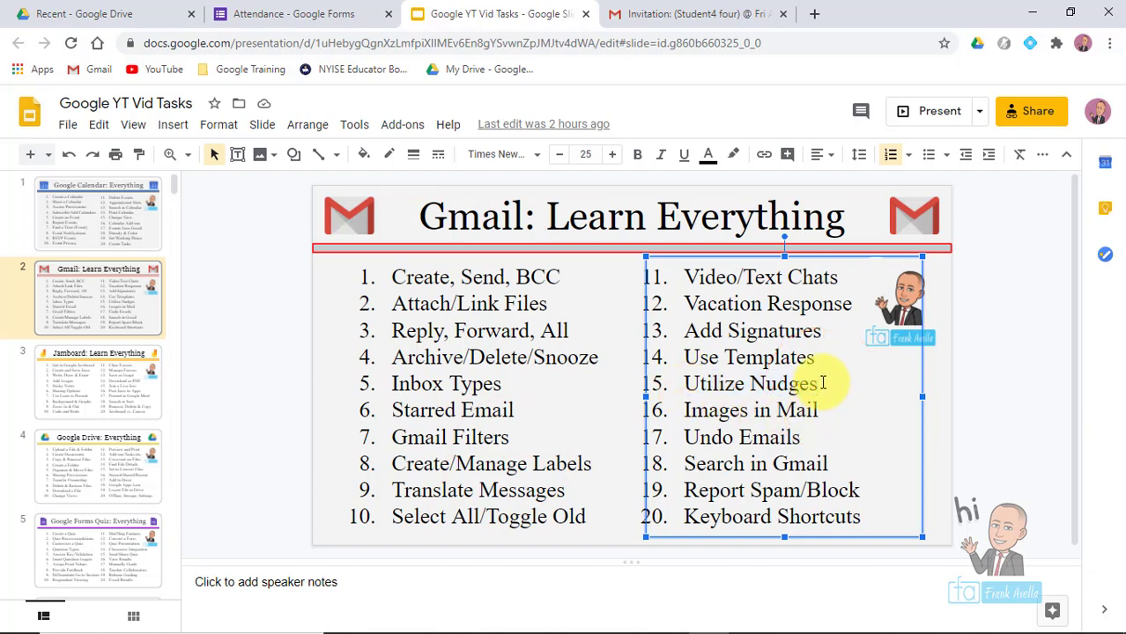
left_click_drag(821, 385, 680, 386)
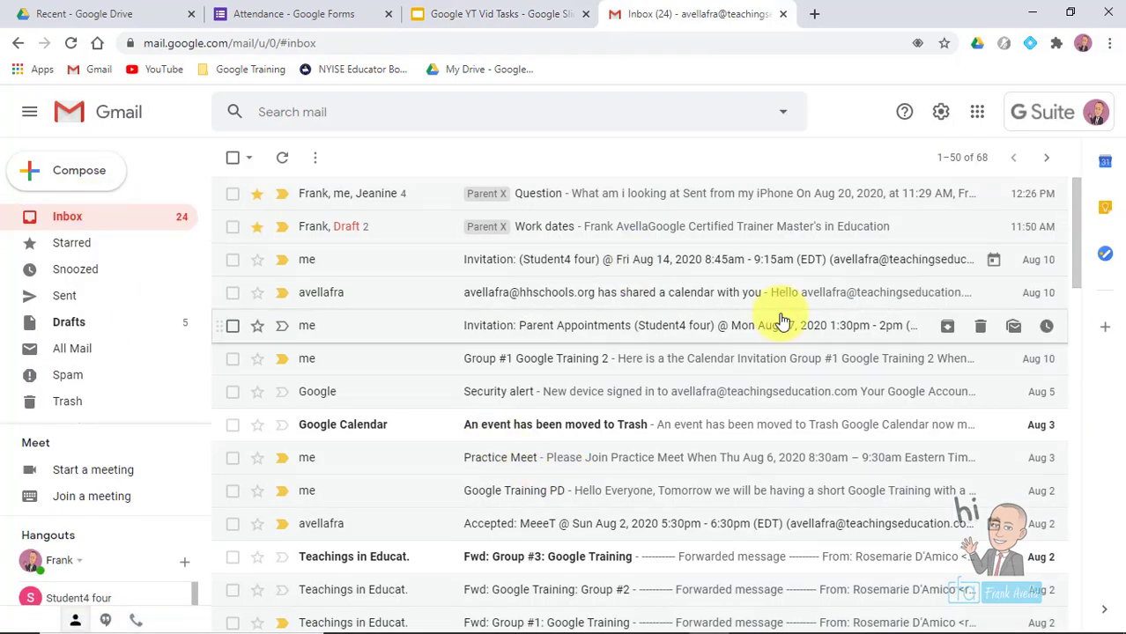
- In the full Gmail settings, examine the Nudges options for suggesting emails to reply to and follow up on
left_click(942, 117)
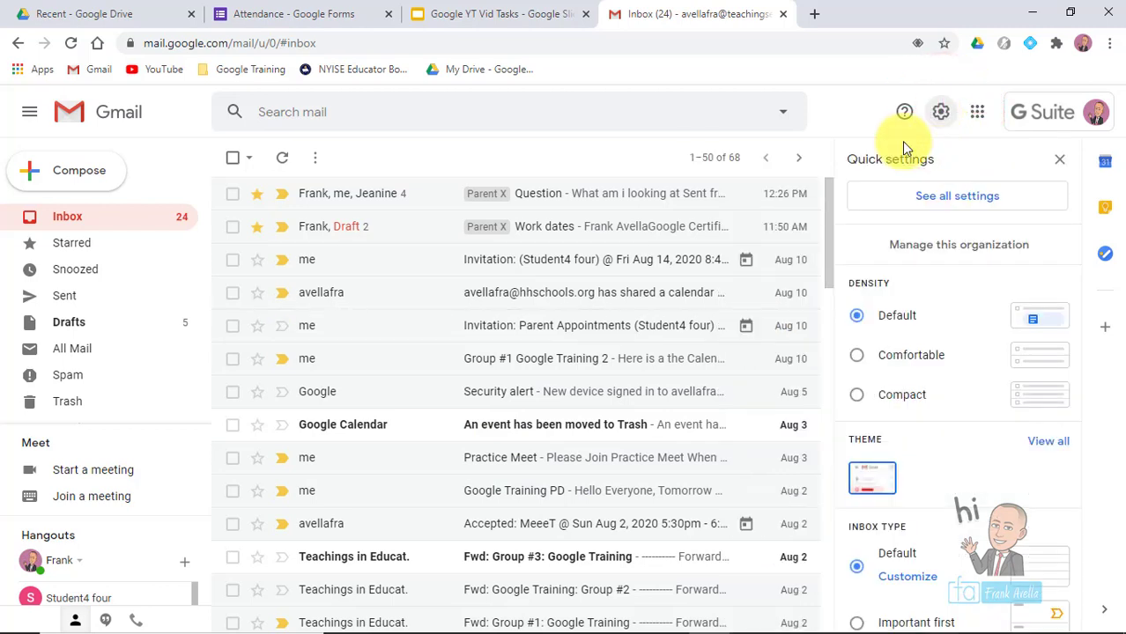
left_click(913, 198)
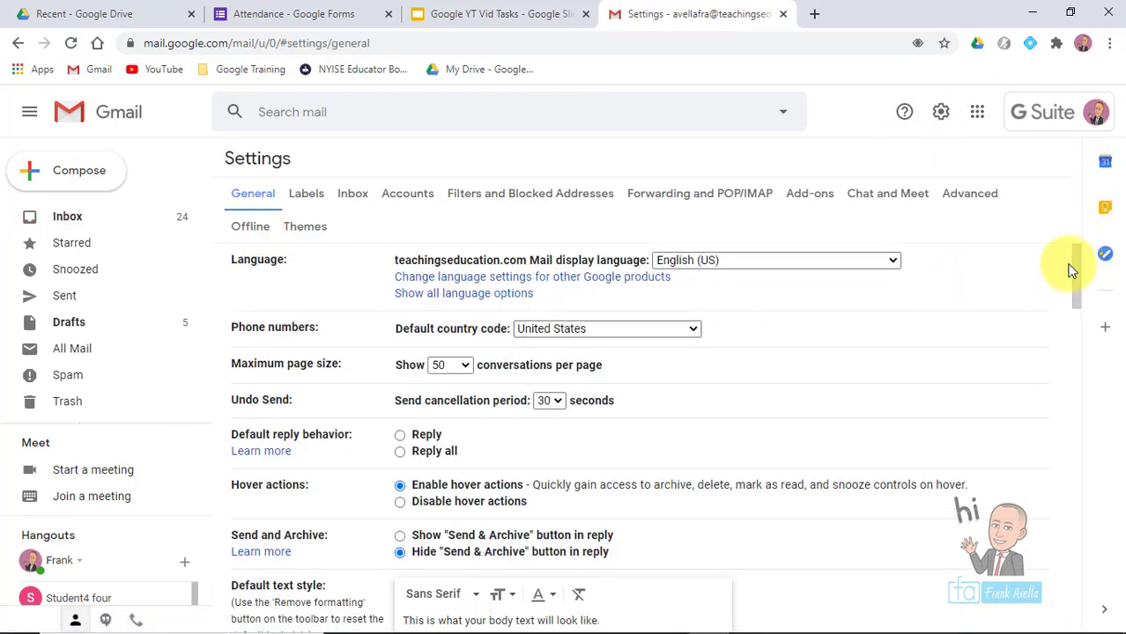
left_click(1079, 260)
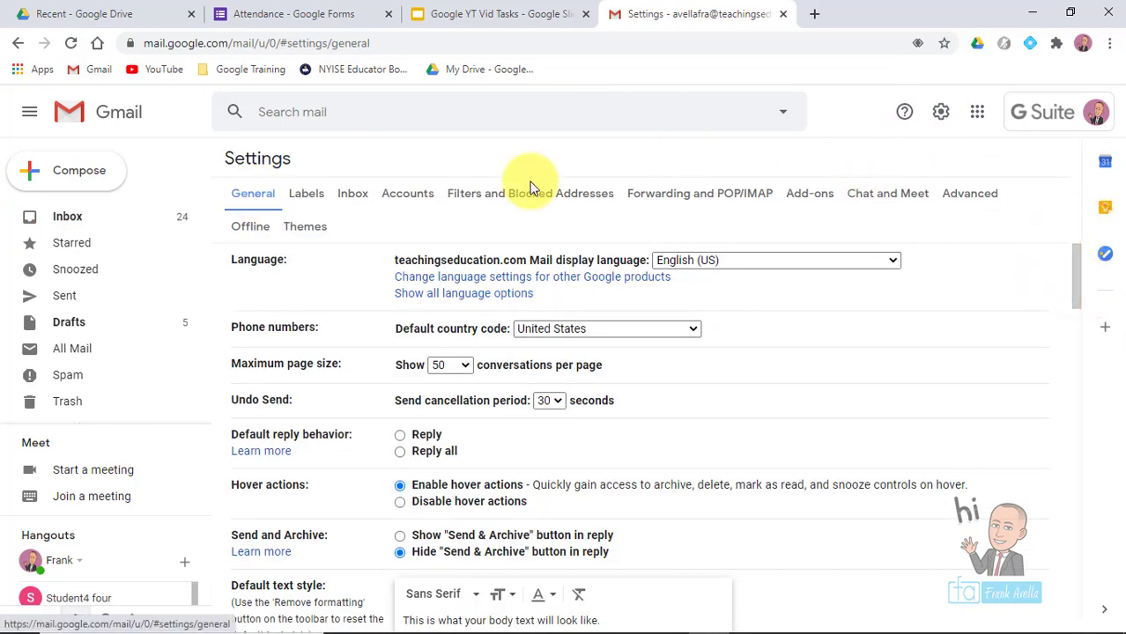
left_click_drag(1072, 268, 1076, 397)
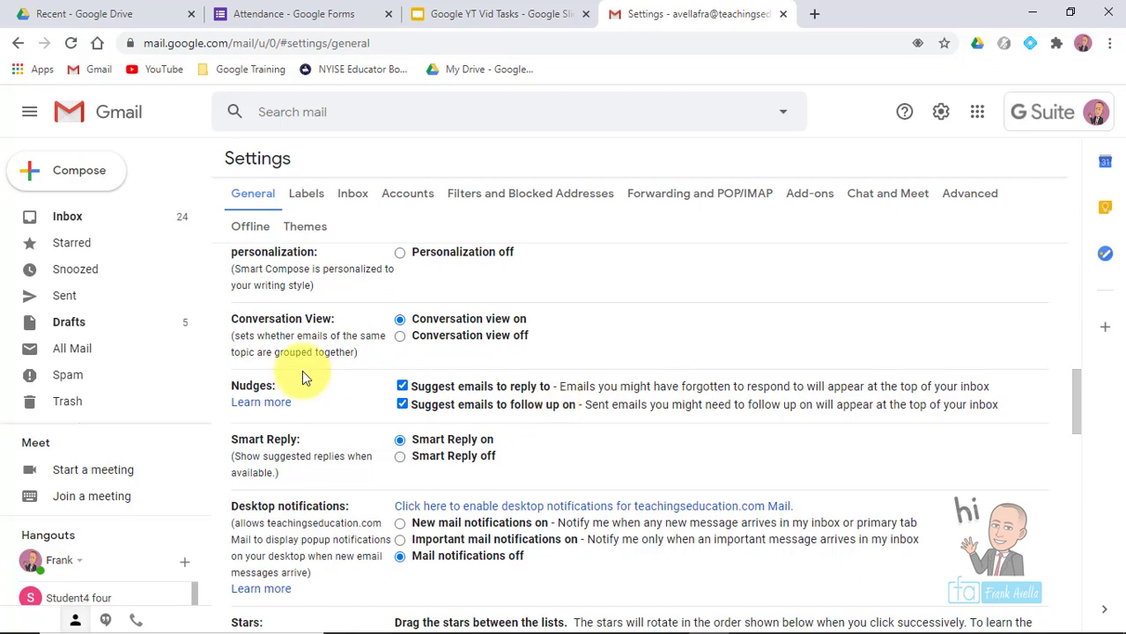
left_click(1073, 406)
mouse_move(1073, 405)
left_mouse_down()
mouse_move(1085, 540)
mouse_move(1069, 201)
left_mouse_up()
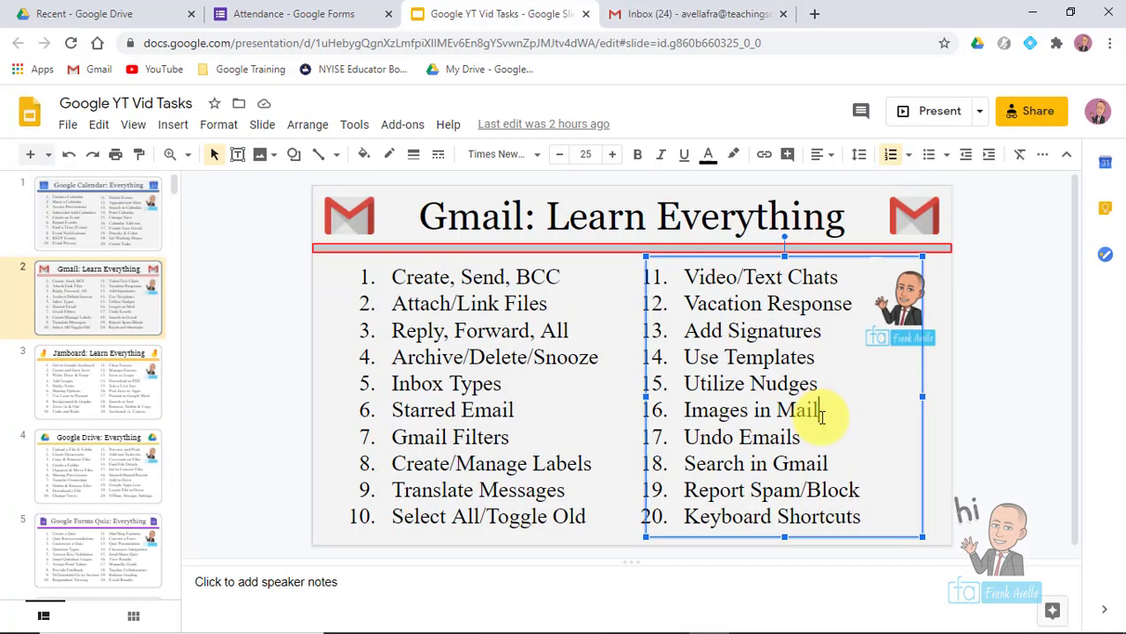
- Highlight "Images in Mail" in the Google Slides topic list and switch back to the Gmail inbox
left_click_drag(817, 412, 680, 411)
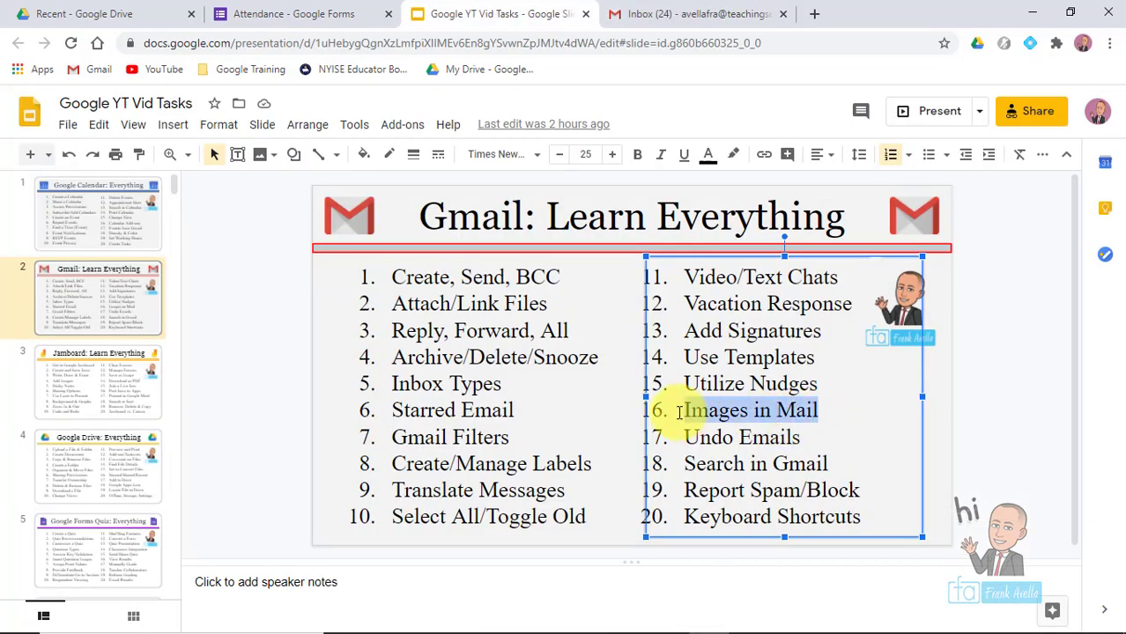
left_click(705, 13)
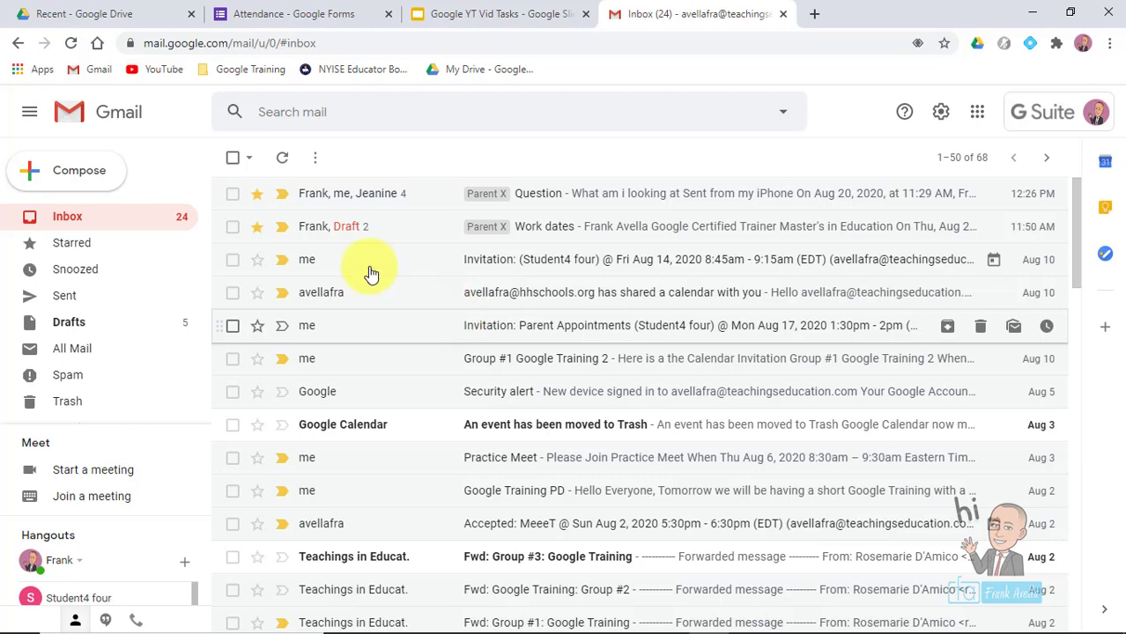
- Compose a new message reading "Check out this..." and insert the first July 2, 2020 Yoda photo inline
left_click(96, 179)
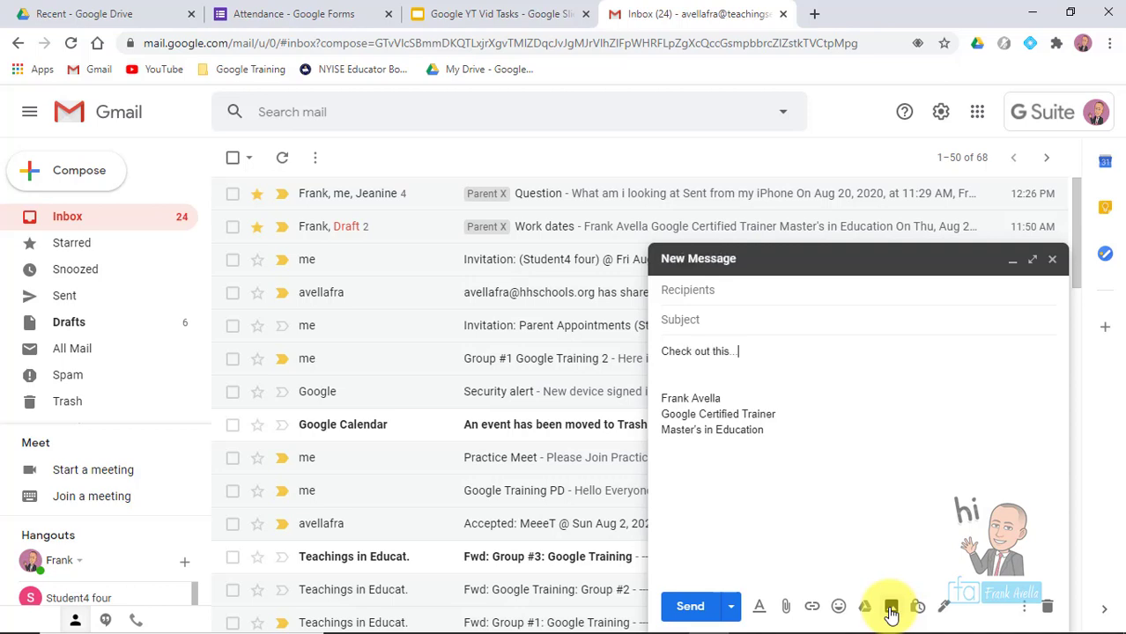
left_click(891, 610)
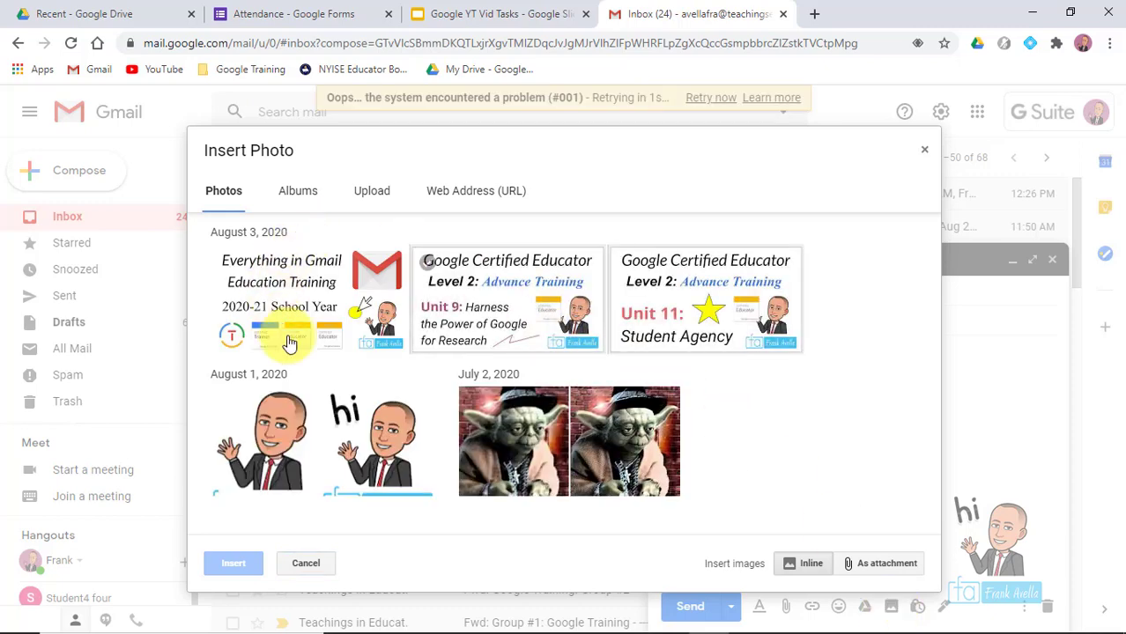
left_click(295, 201)
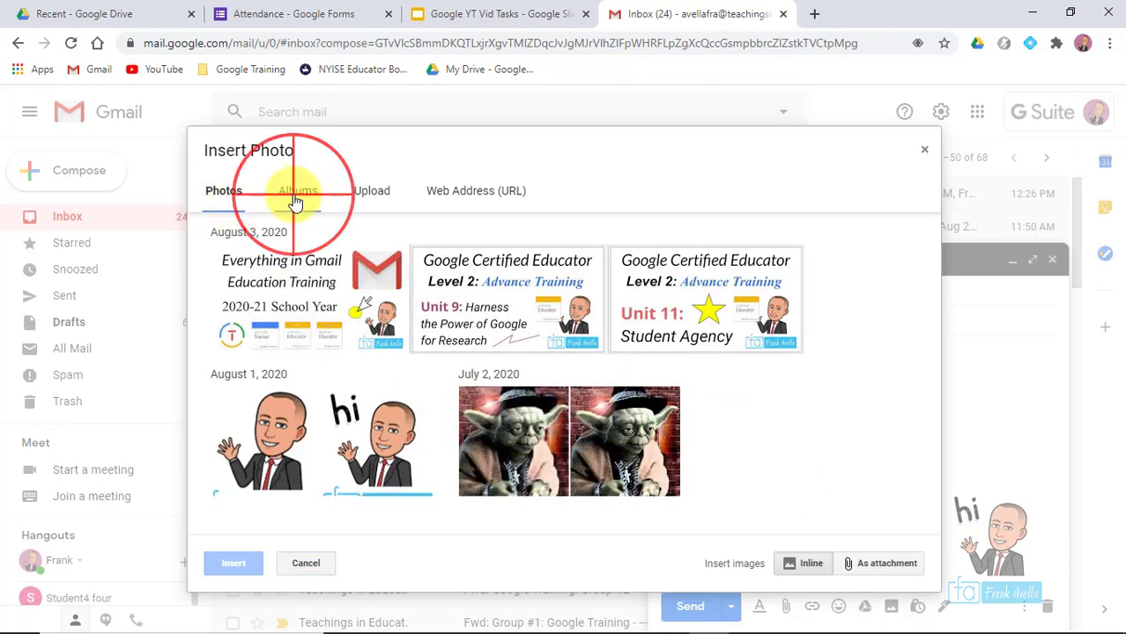
left_click(372, 201)
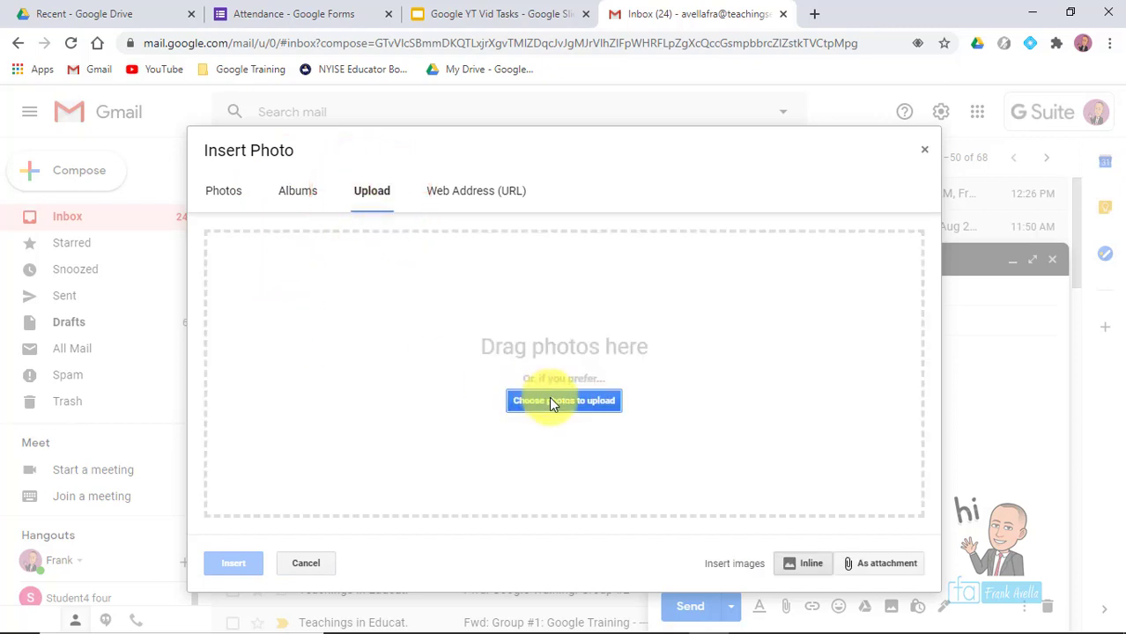
left_click(474, 199)
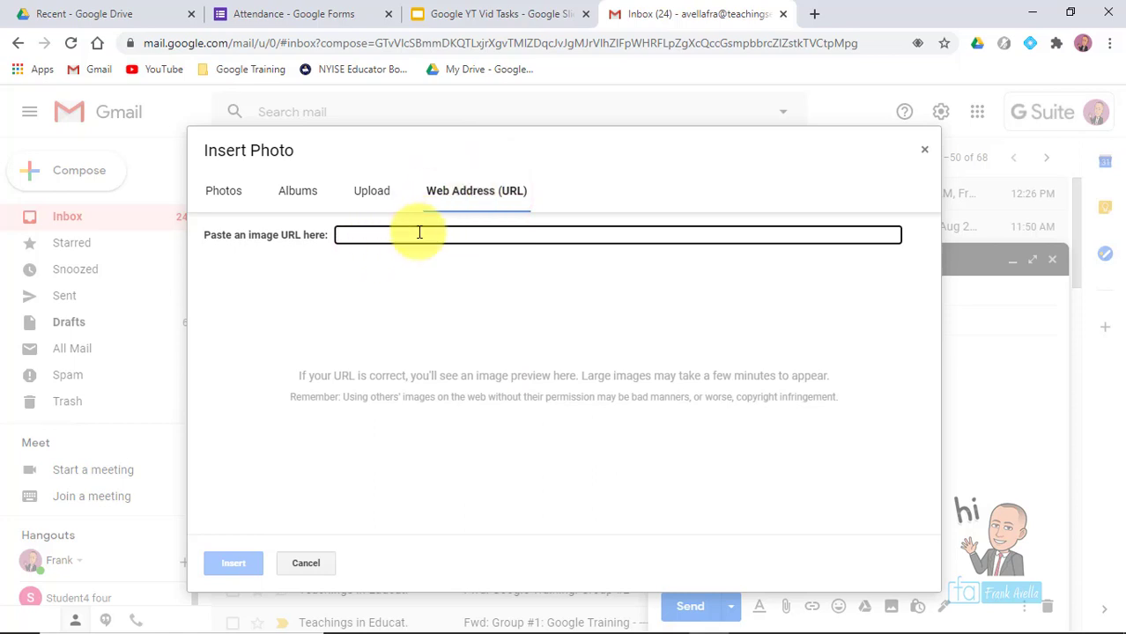
left_click(222, 193)
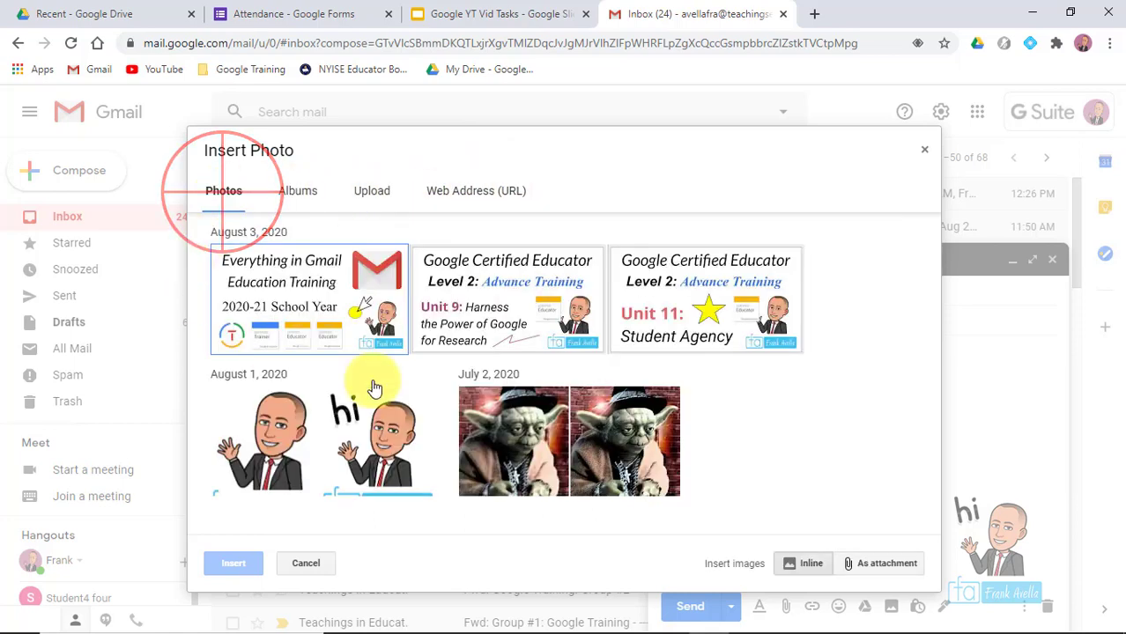
left_click(506, 436)
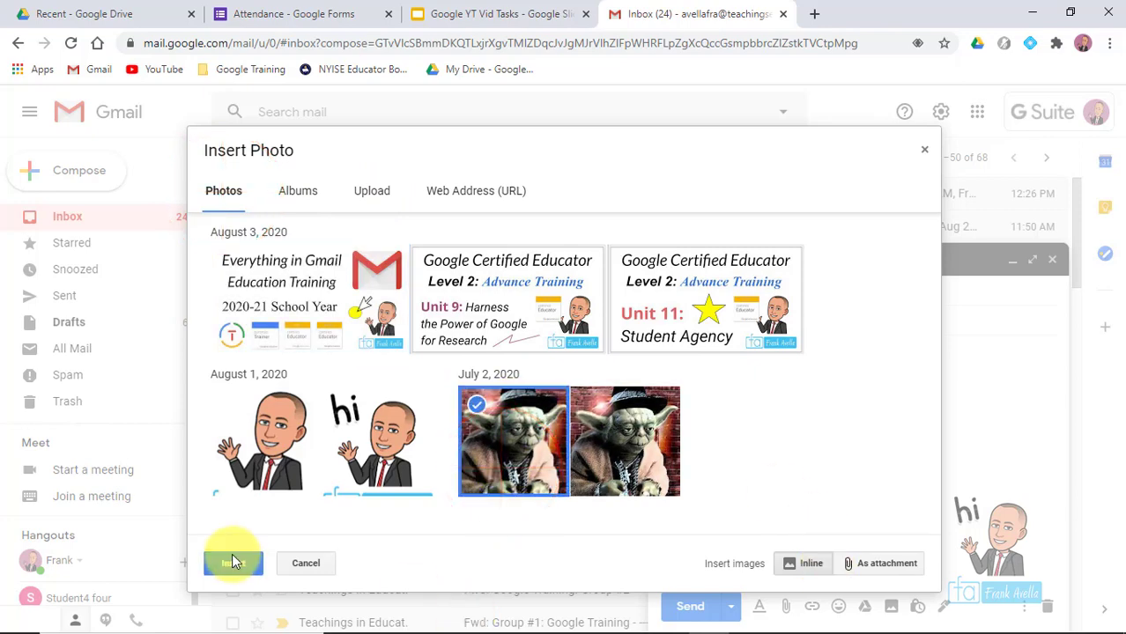
left_click(224, 567)
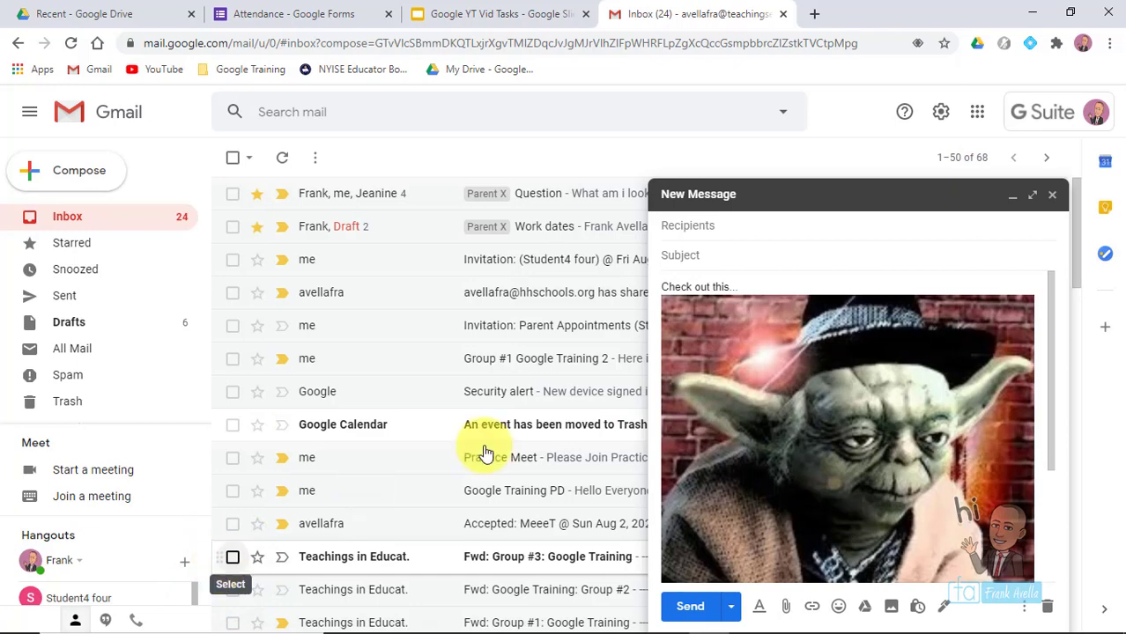
- Shrink the Yoda photo in the message body to roughly a third of its inserted width
left_click_drag(1032, 301, 871, 424)
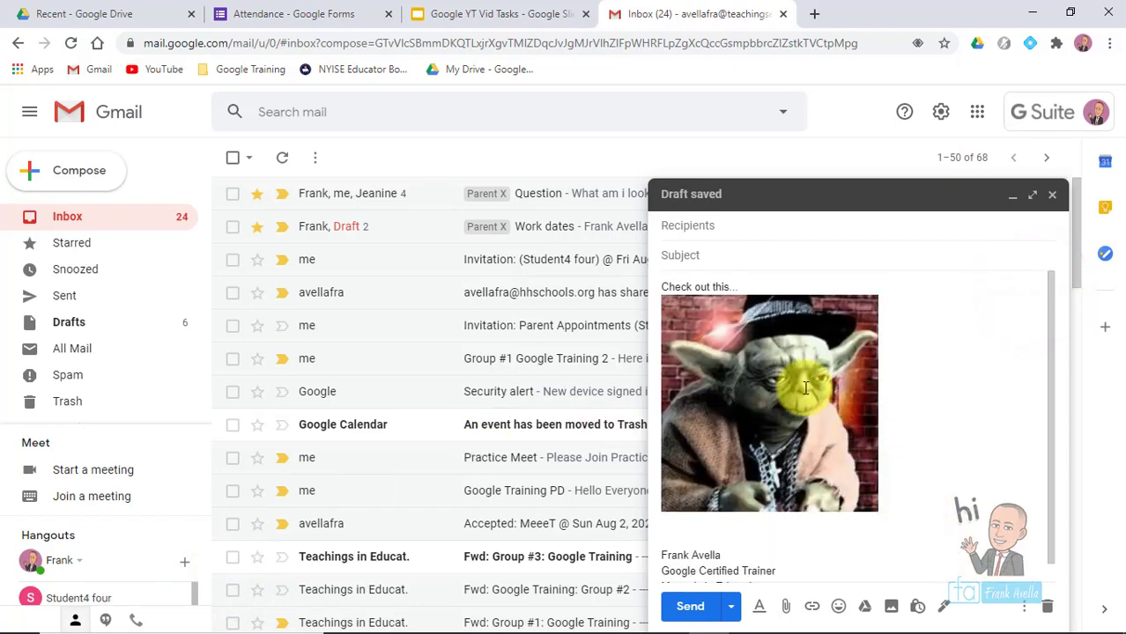
left_click(917, 520)
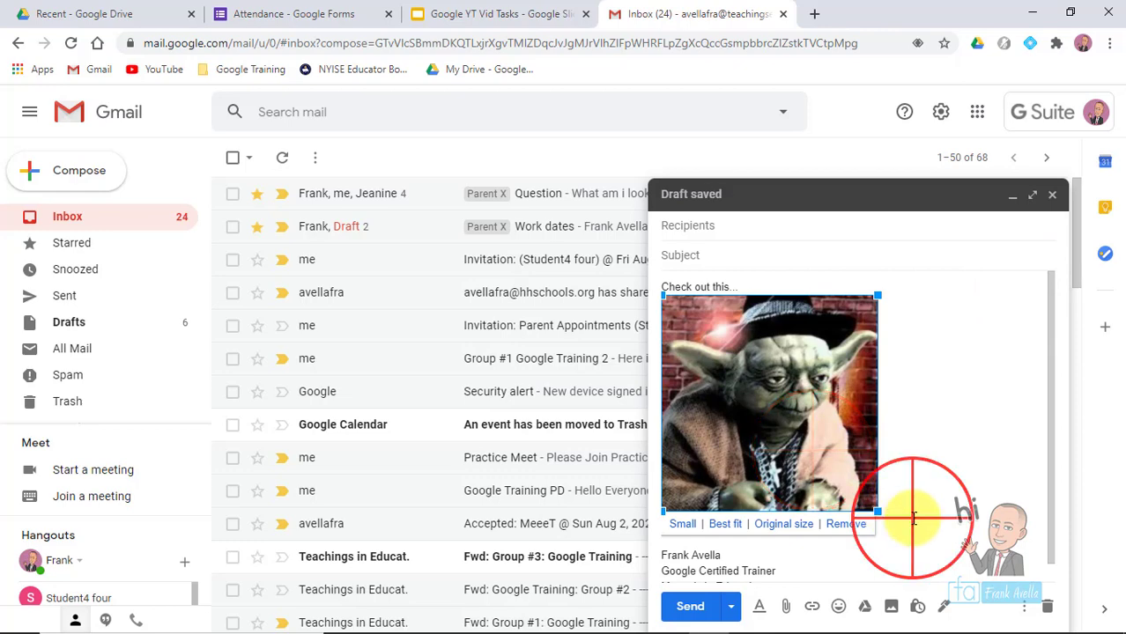
left_click(743, 429)
left_click_drag(875, 509, 791, 426)
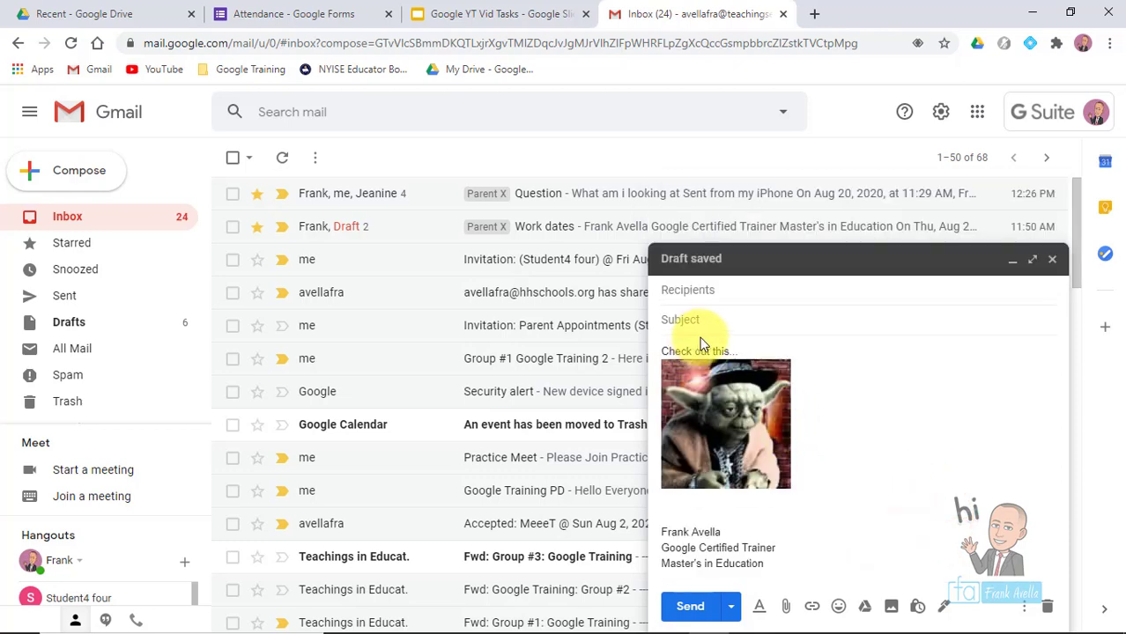
left_click(778, 344)
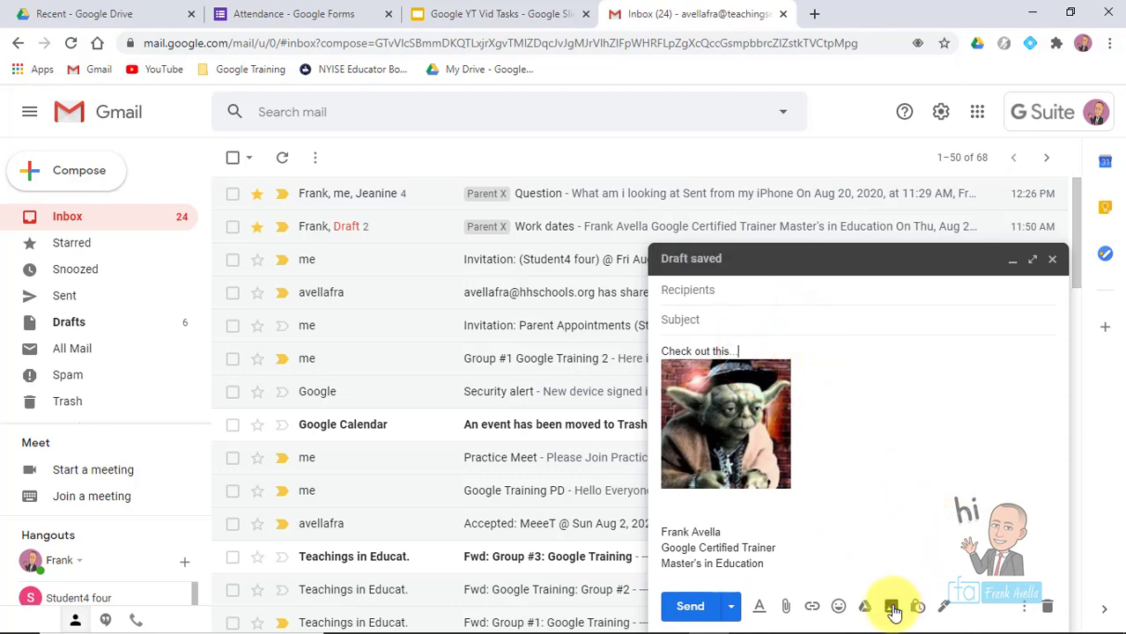
- Switch to the Google Slides topic list, highlight "Undo Emails", and return to the Gmail message
left_click(519, 10)
left_click_drag(803, 438, 711, 428)
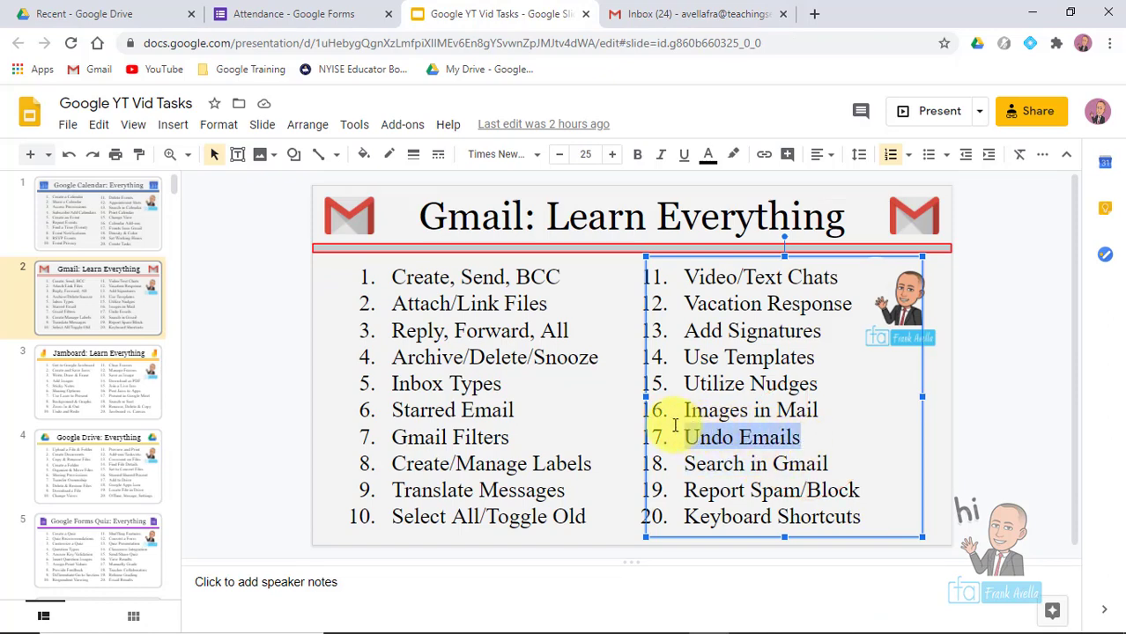
left_click(634, 11)
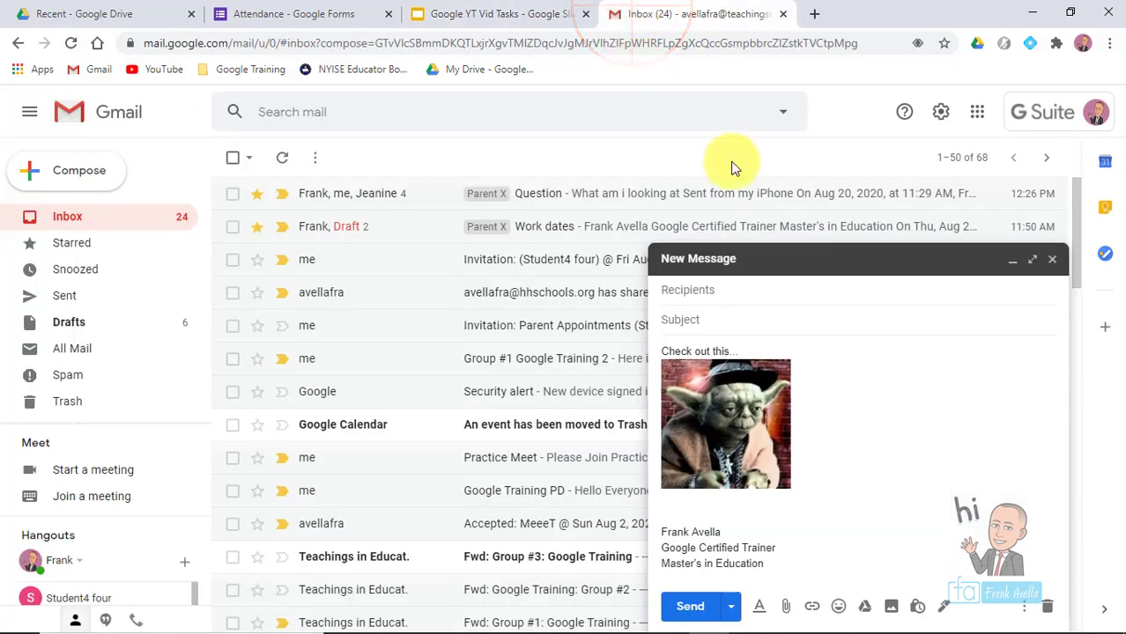
- Address the message to the first suggested student contact and set its subject to "Yoda"
left_click(700, 280)
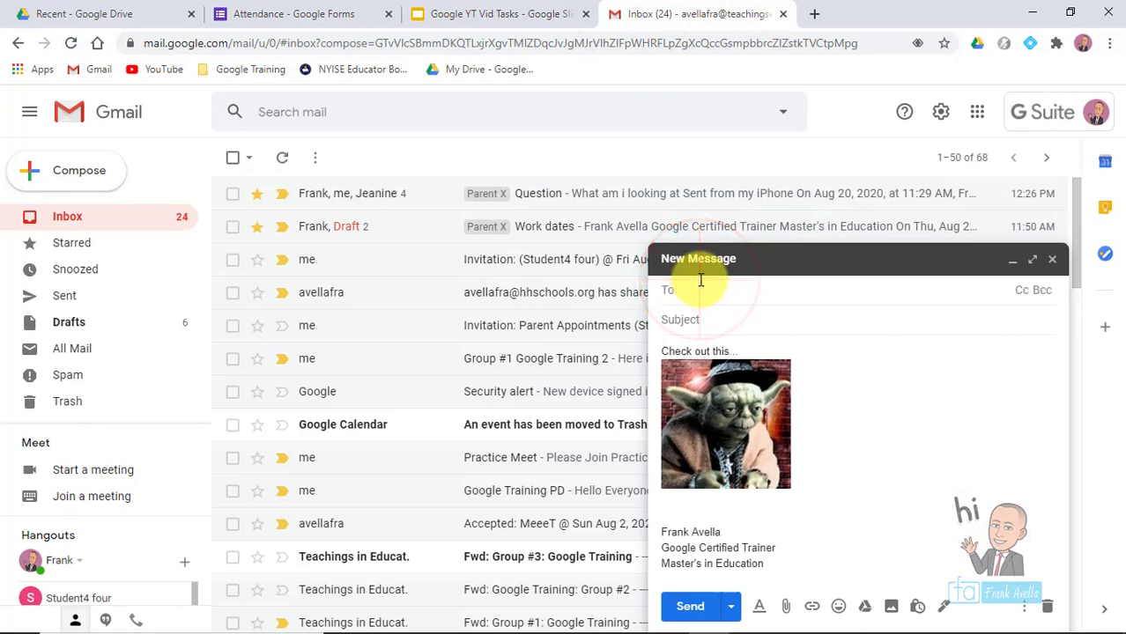
type("stud")
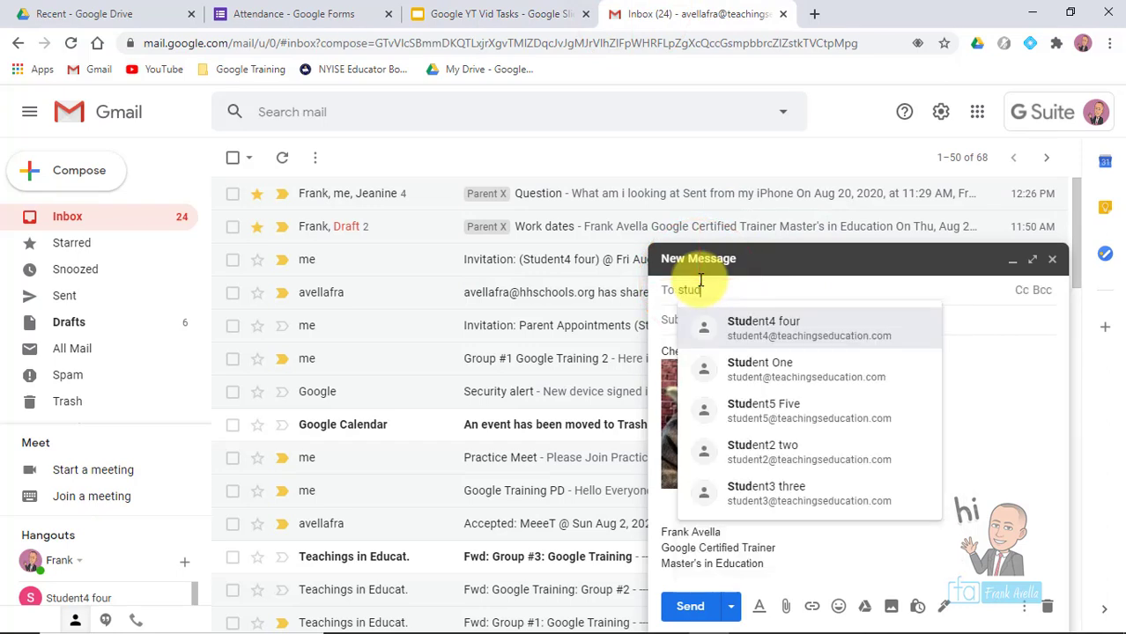
left_click(751, 328)
left_click(703, 325)
type("Yoda")
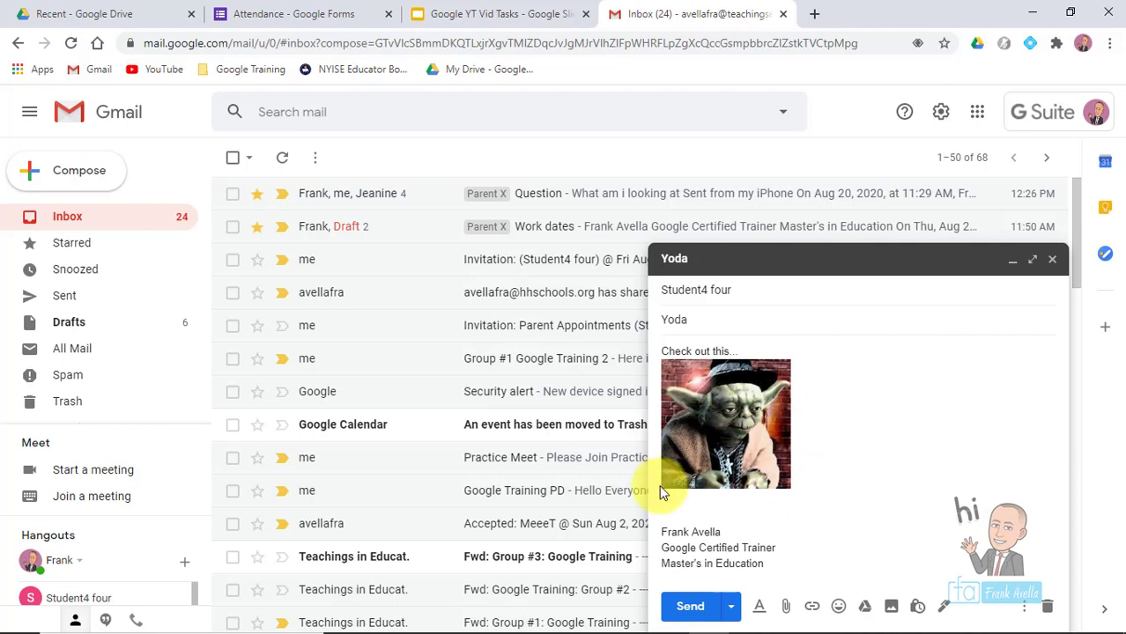
- Send the "Yoda" message and undo the sending, do both once more, and close the reopened draft
left_click(691, 608)
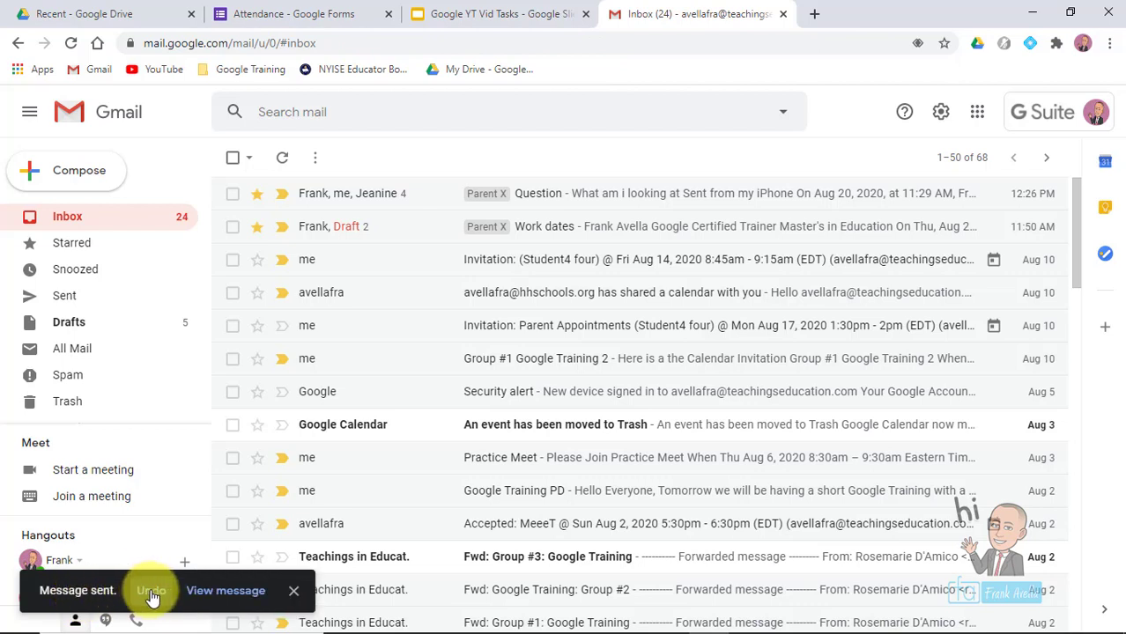
left_click(151, 592)
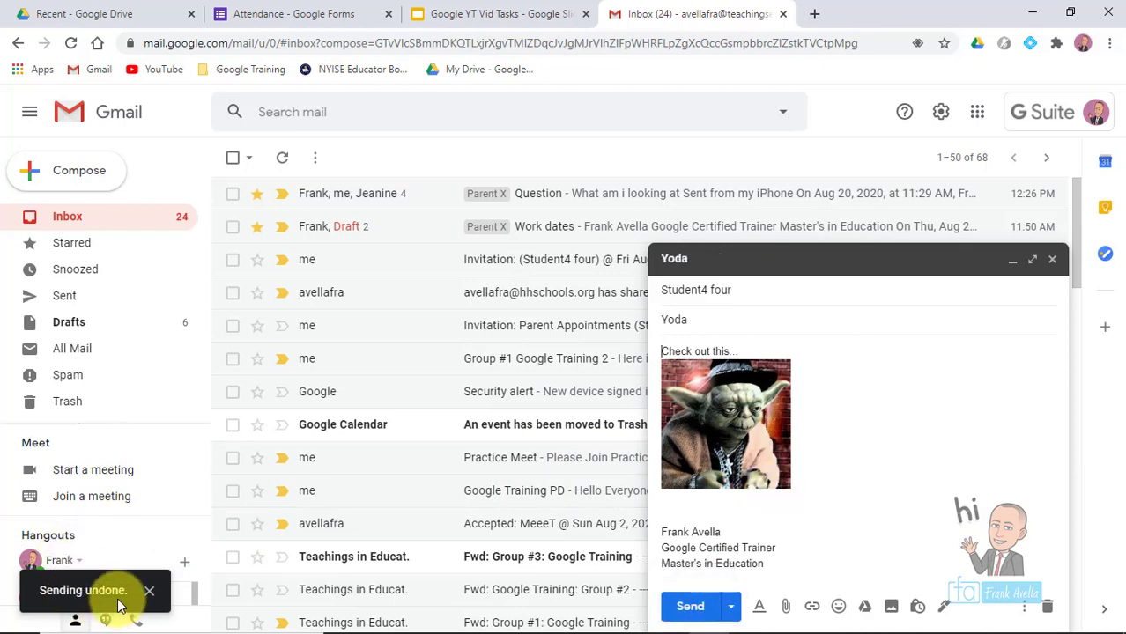
left_click(687, 608)
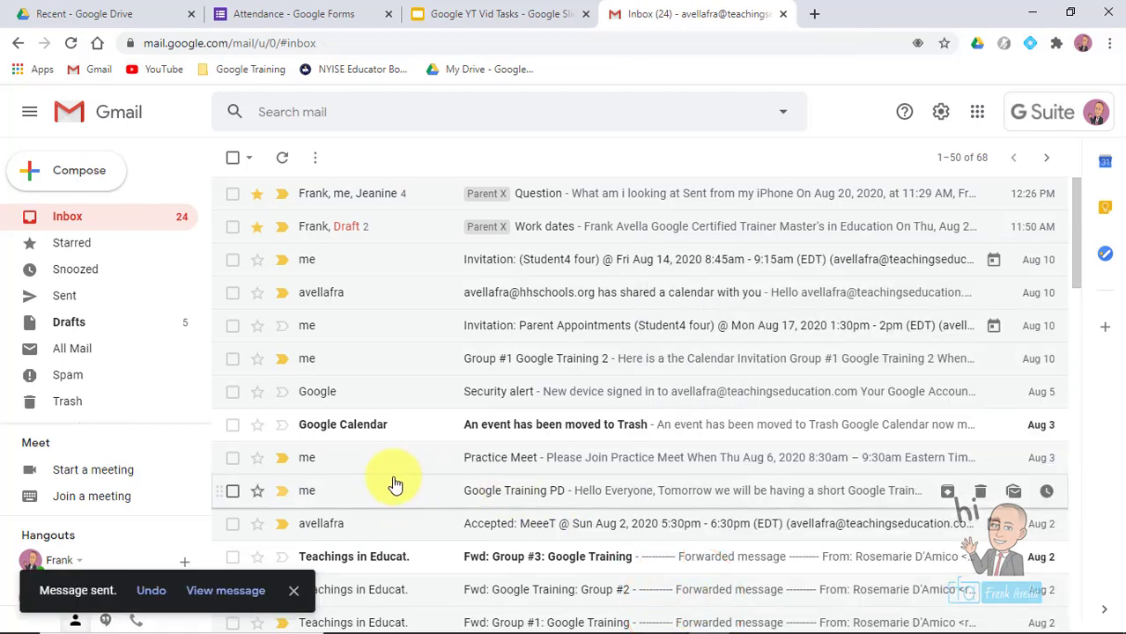
left_click(152, 596)
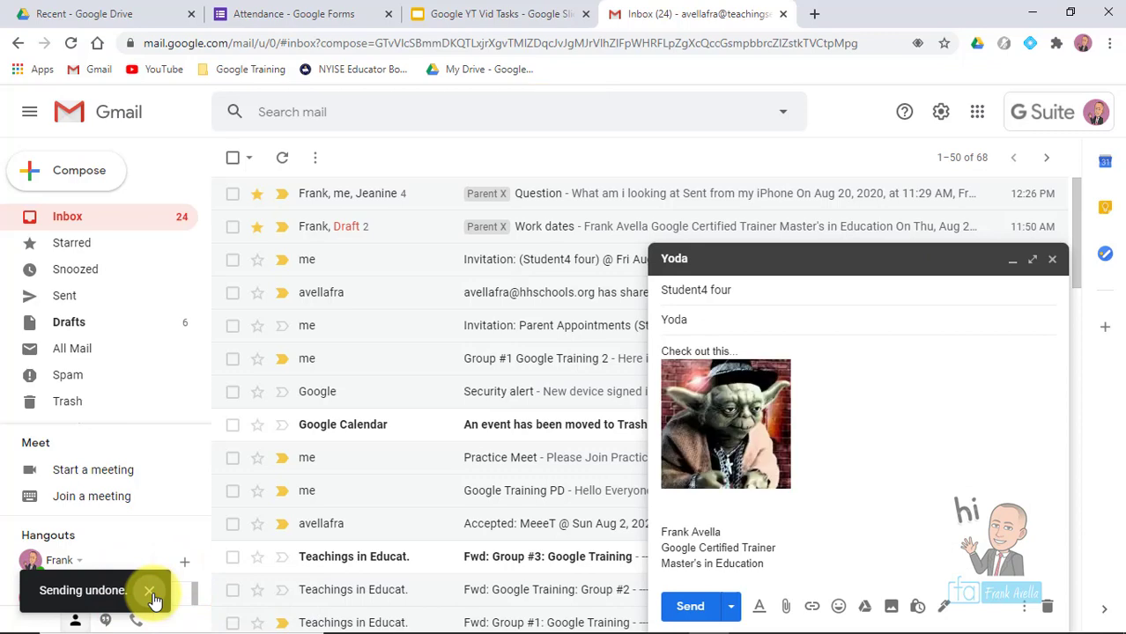
left_click(1052, 259)
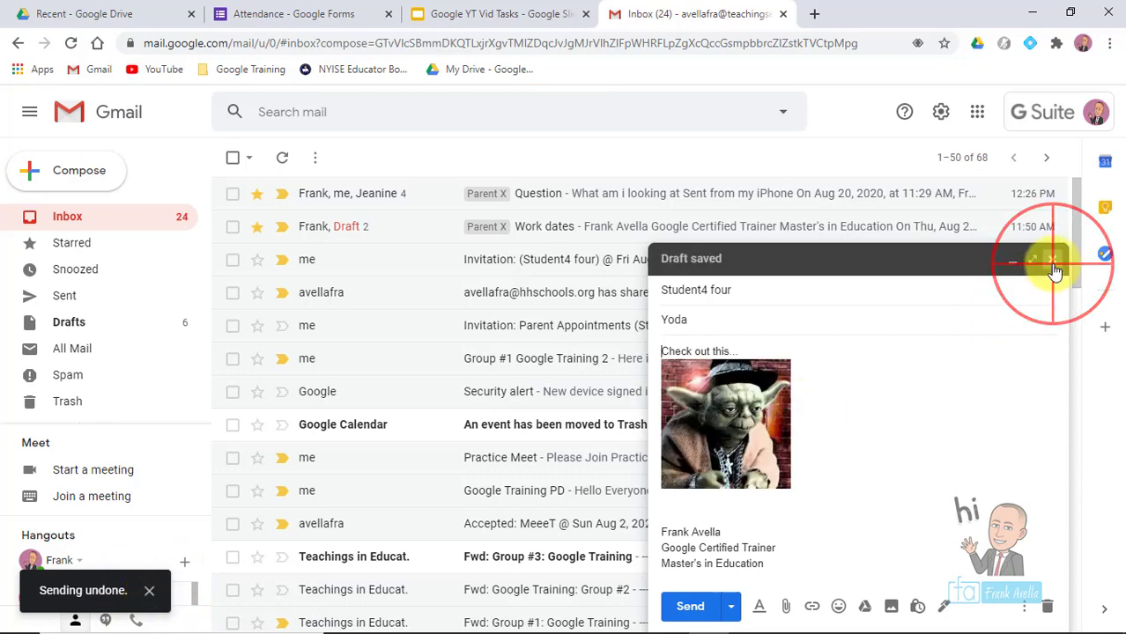
- Review the Undo Send cancellation period choices in Gmail's general settings, keep 30 seconds, and go to the end of the settings page
left_click(940, 112)
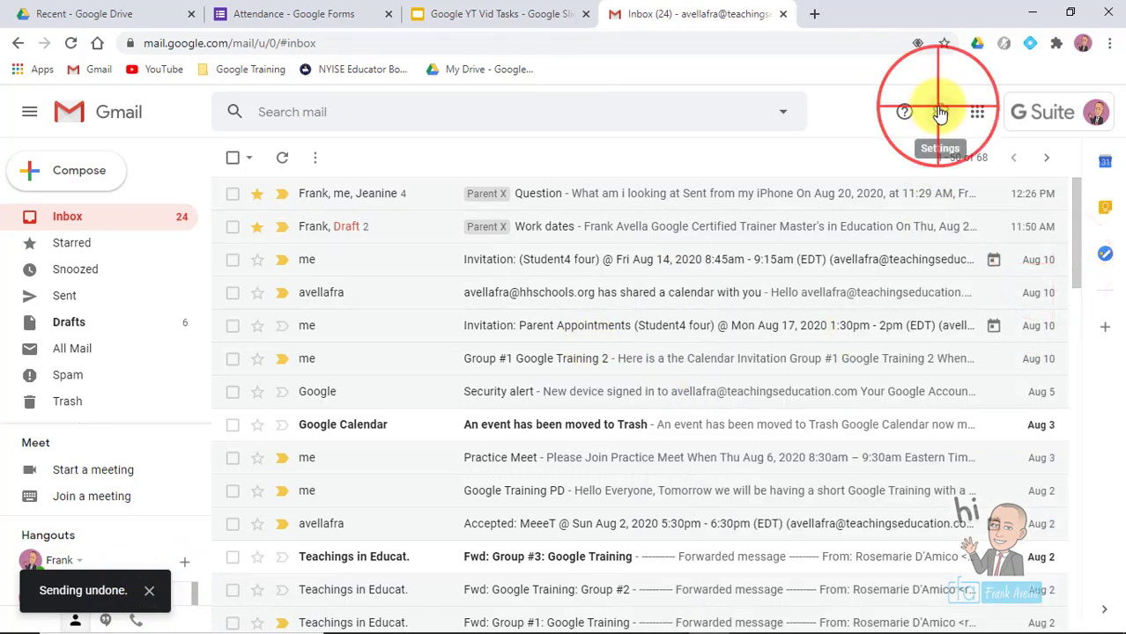
left_click(905, 203)
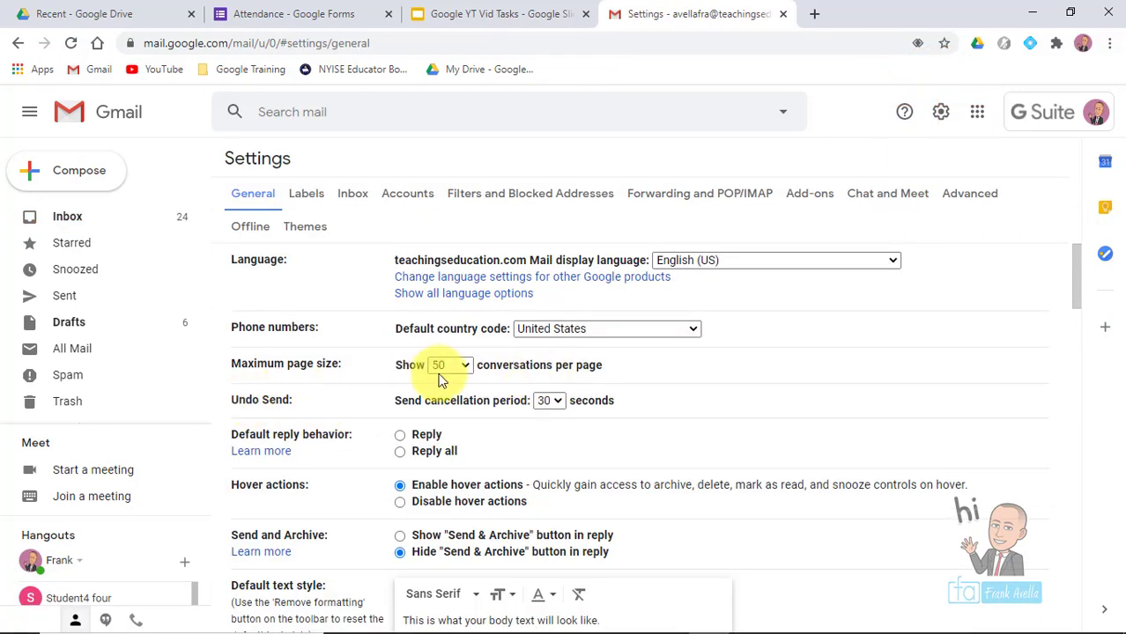
left_click(426, 407)
left_click_drag(426, 407, 515, 394)
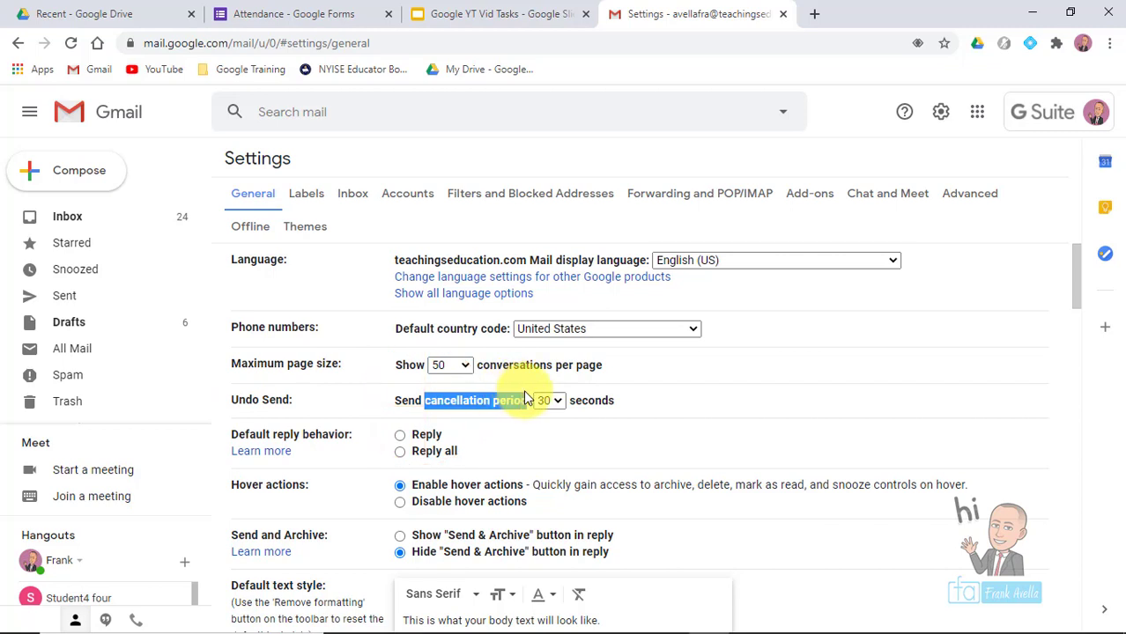
left_click(559, 402)
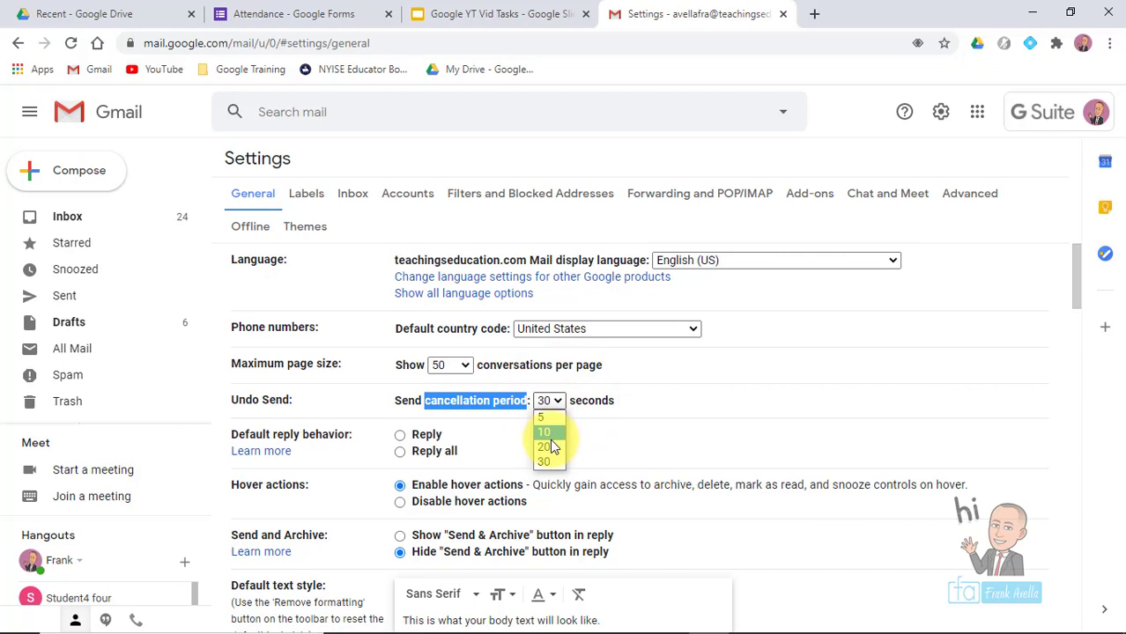
left_click(614, 400)
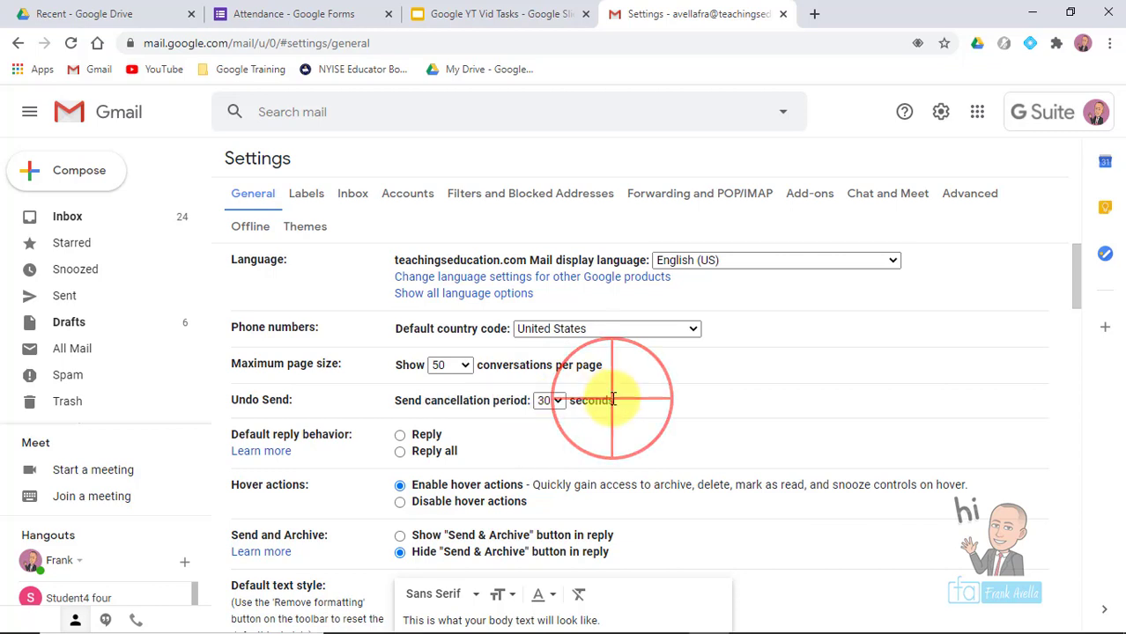
left_click(551, 400)
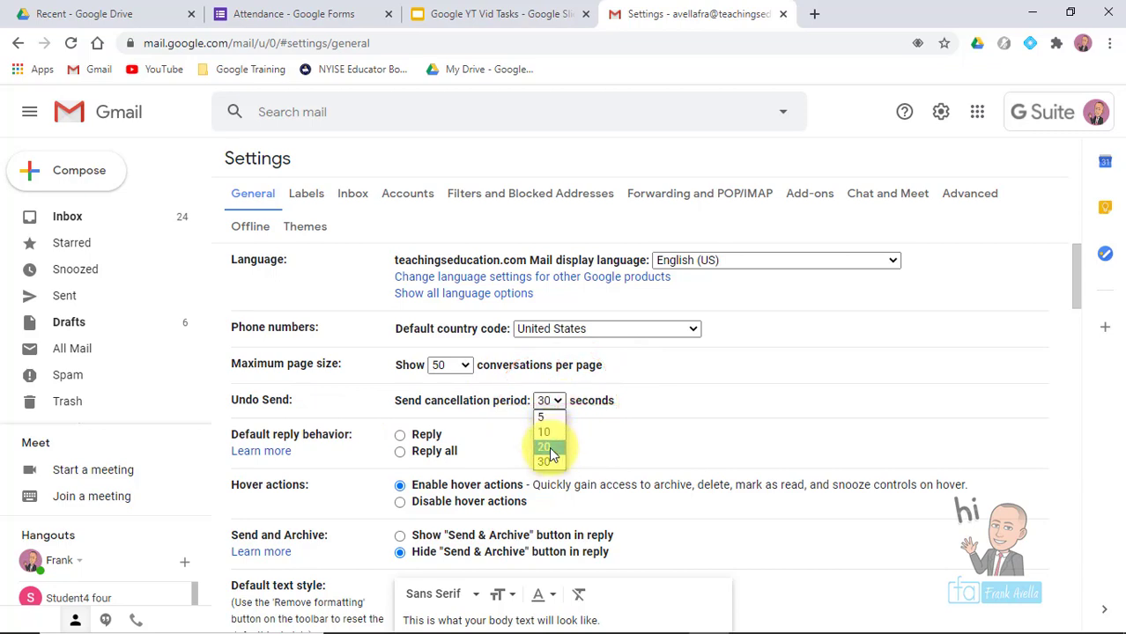
left_click(548, 461)
left_click(1078, 280)
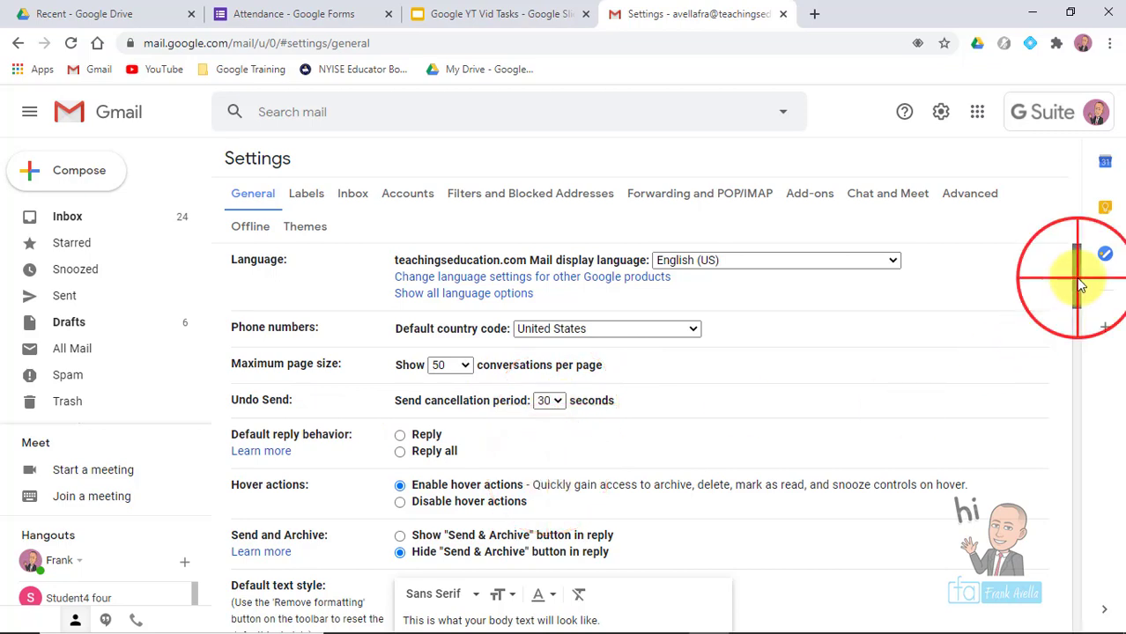
left_click_drag(1079, 280, 1099, 621)
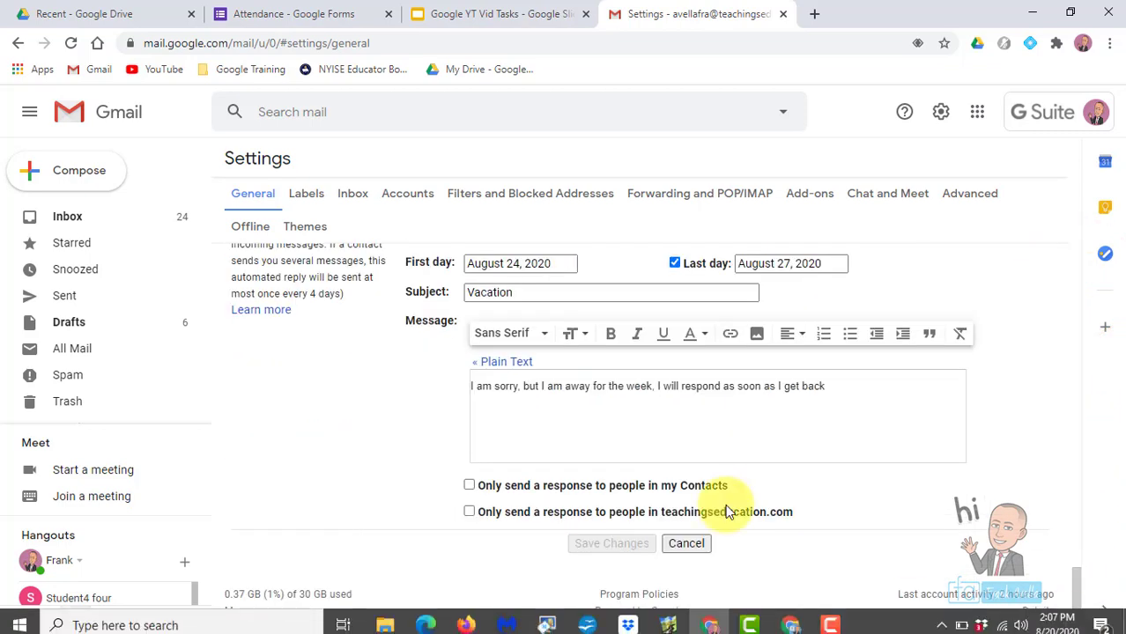
- Switch to the Google Slides topic list, highlight "Search in Gmail", and return to the Gmail inbox
left_click(465, 16)
left_click(828, 459)
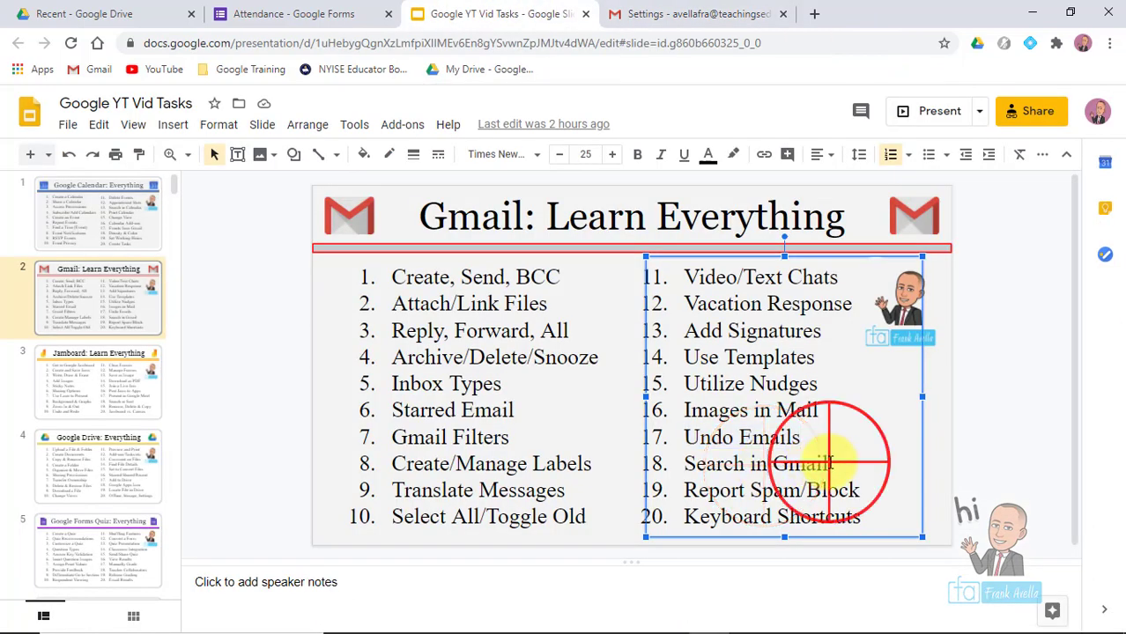
left_click_drag(828, 458, 680, 465)
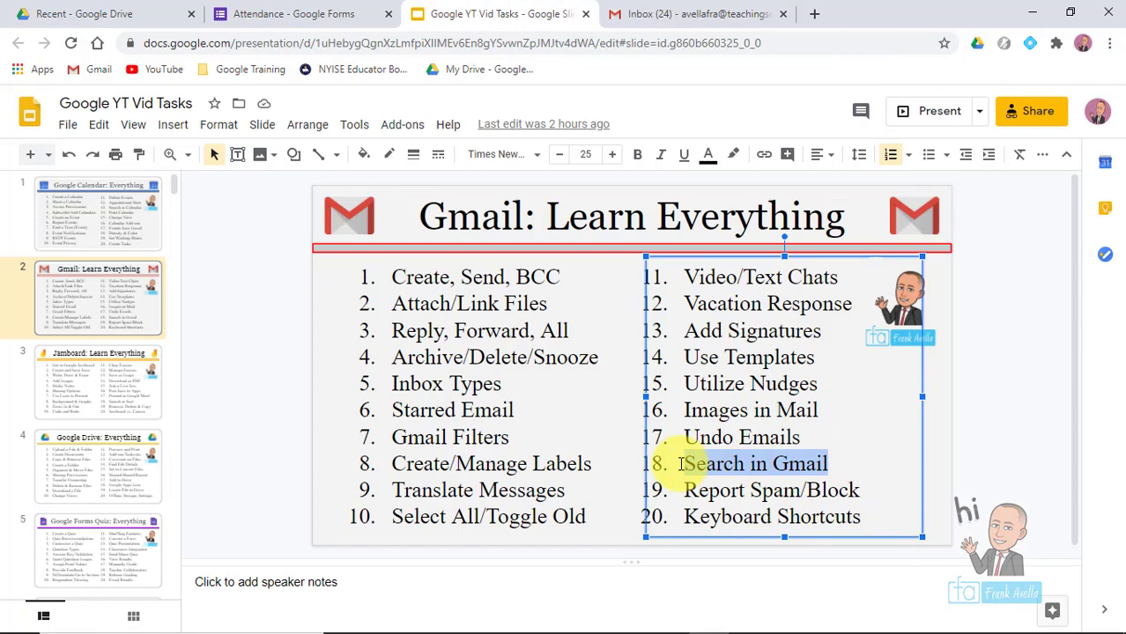
left_click(690, 13)
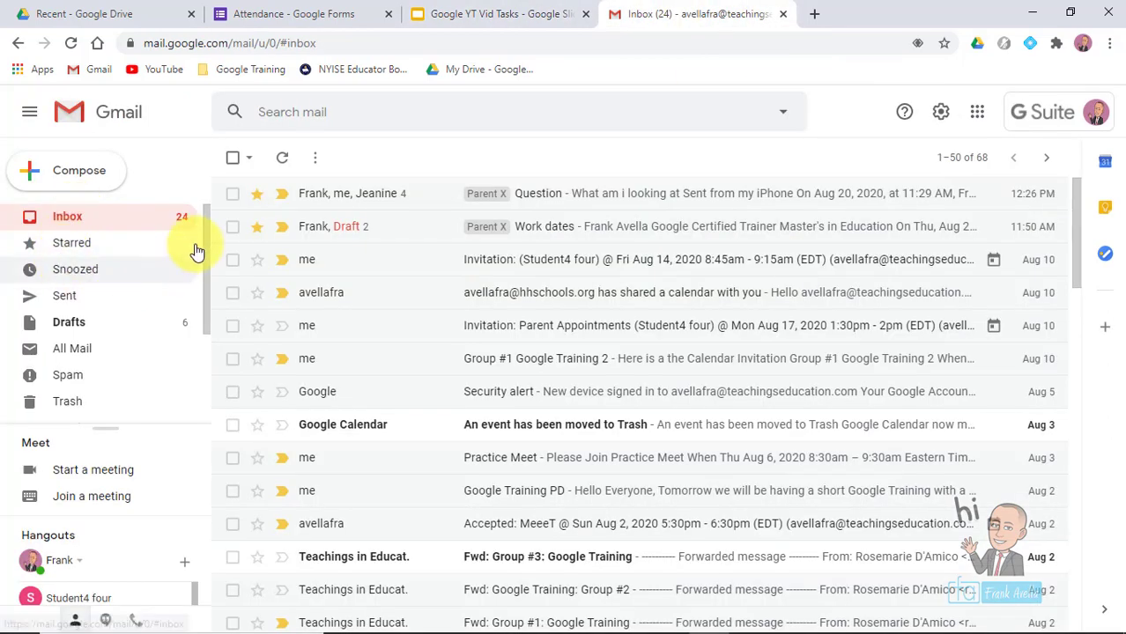
- View the messages filed under the "Parent X" label and return to the inbox
left_click_drag(207, 221, 205, 326)
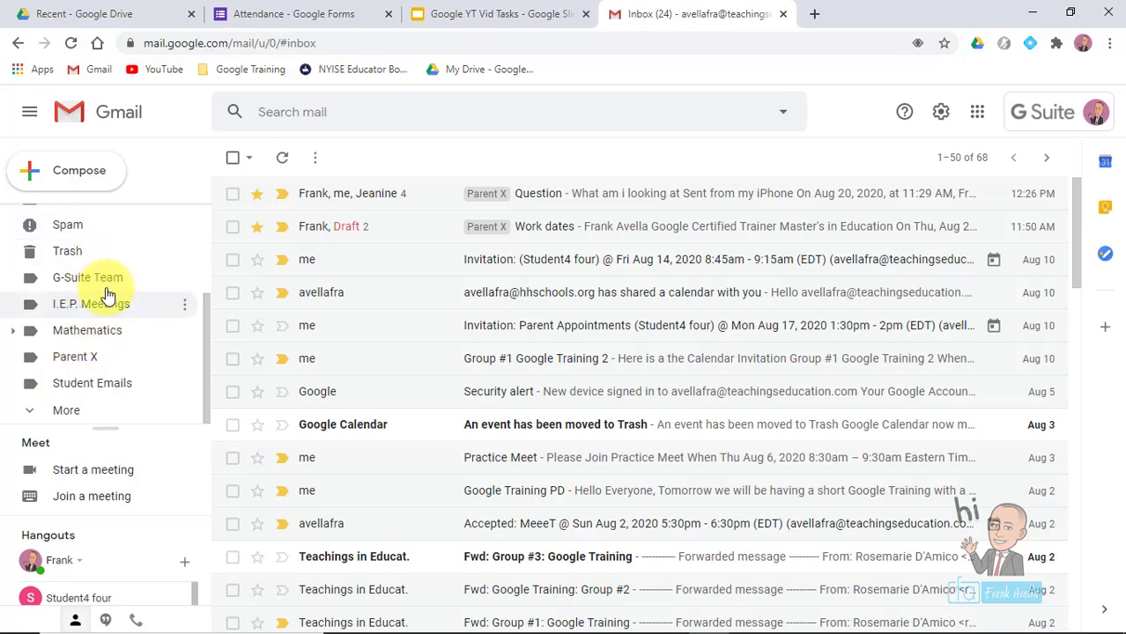
left_click(69, 369)
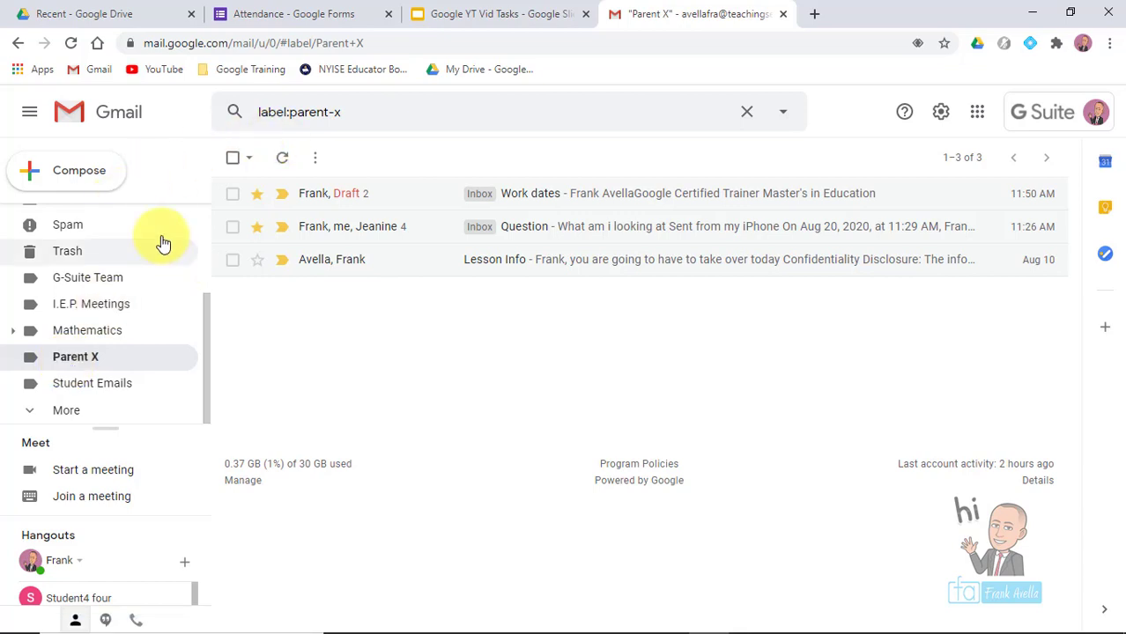
left_click(206, 266)
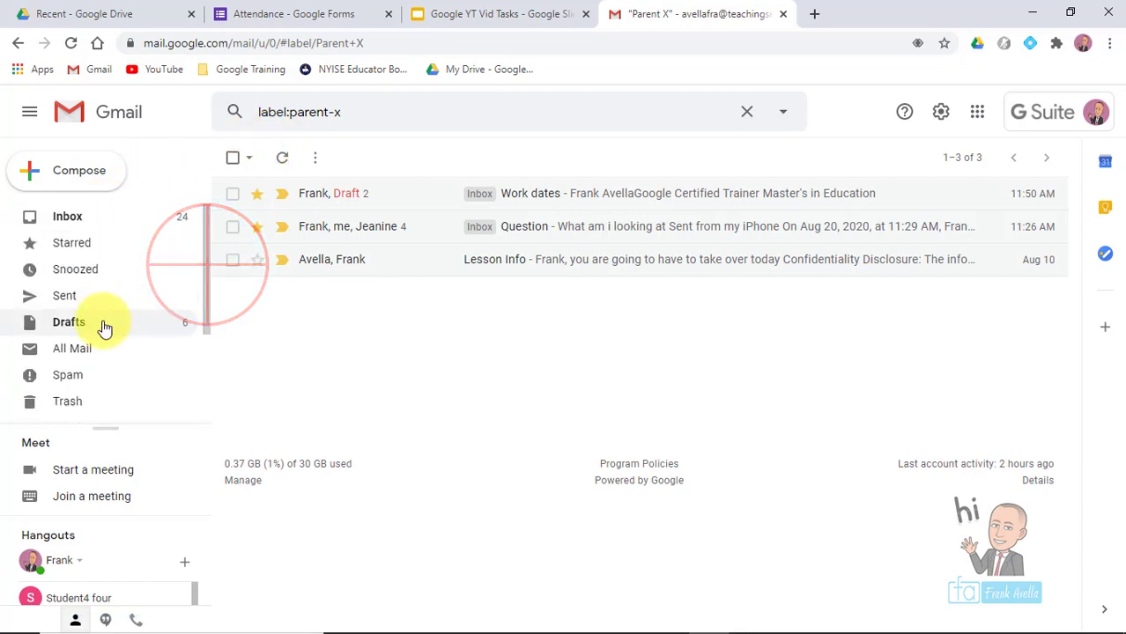
left_click(110, 231)
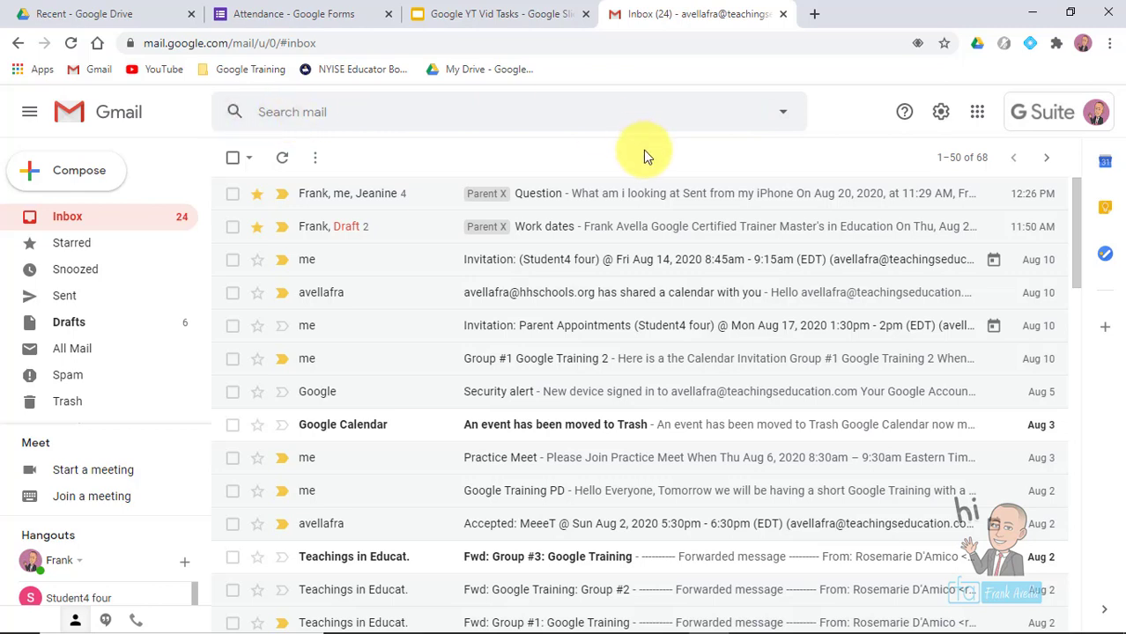
- Start an advanced mail search with the suggested student contact as sender, the word "work", and MB as the size unit
left_click(783, 117)
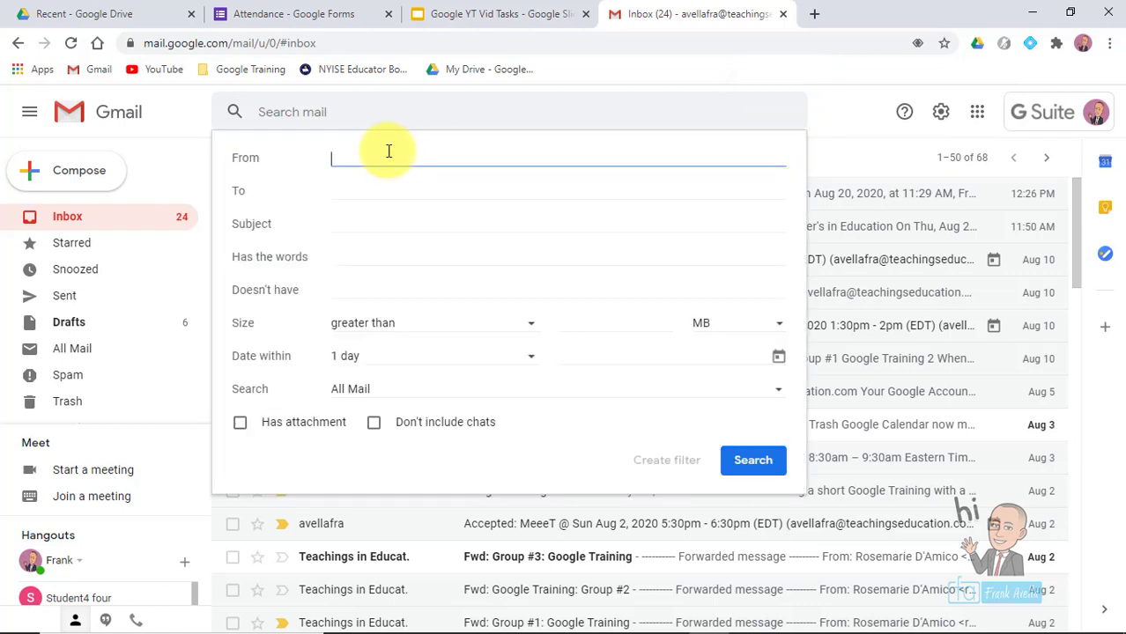
type("stud")
key("Return")
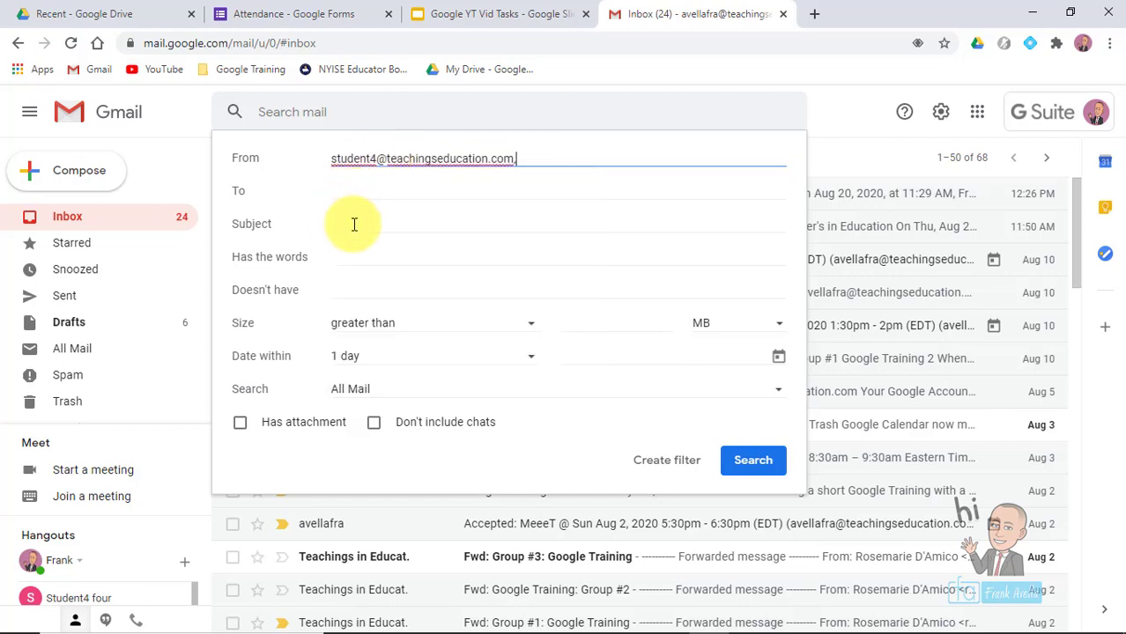
left_click(340, 255)
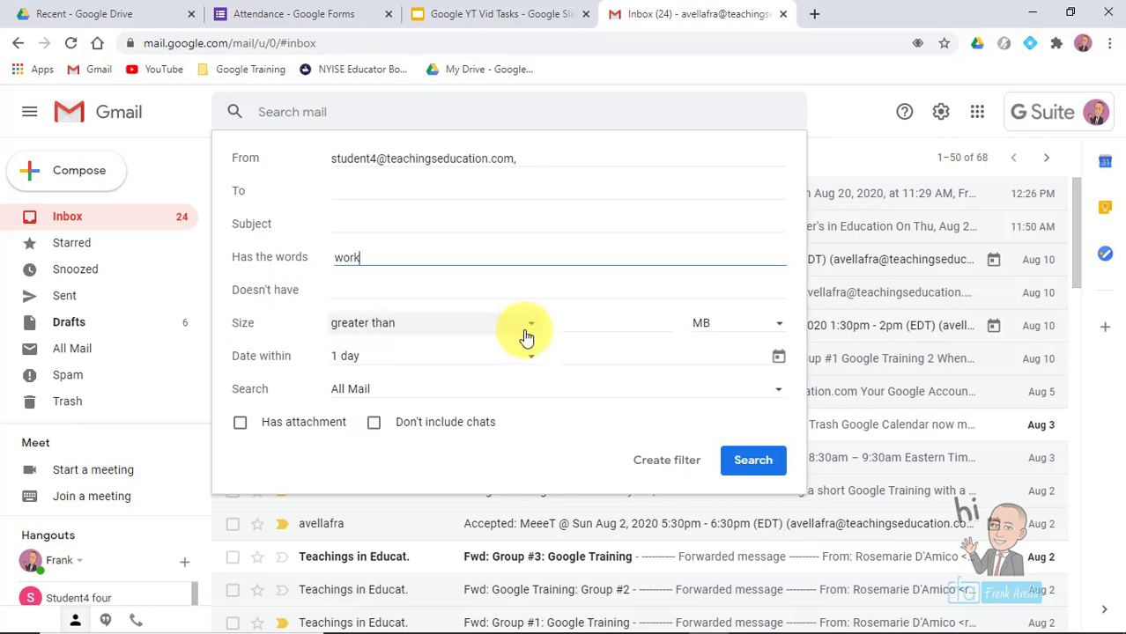
left_click(779, 326)
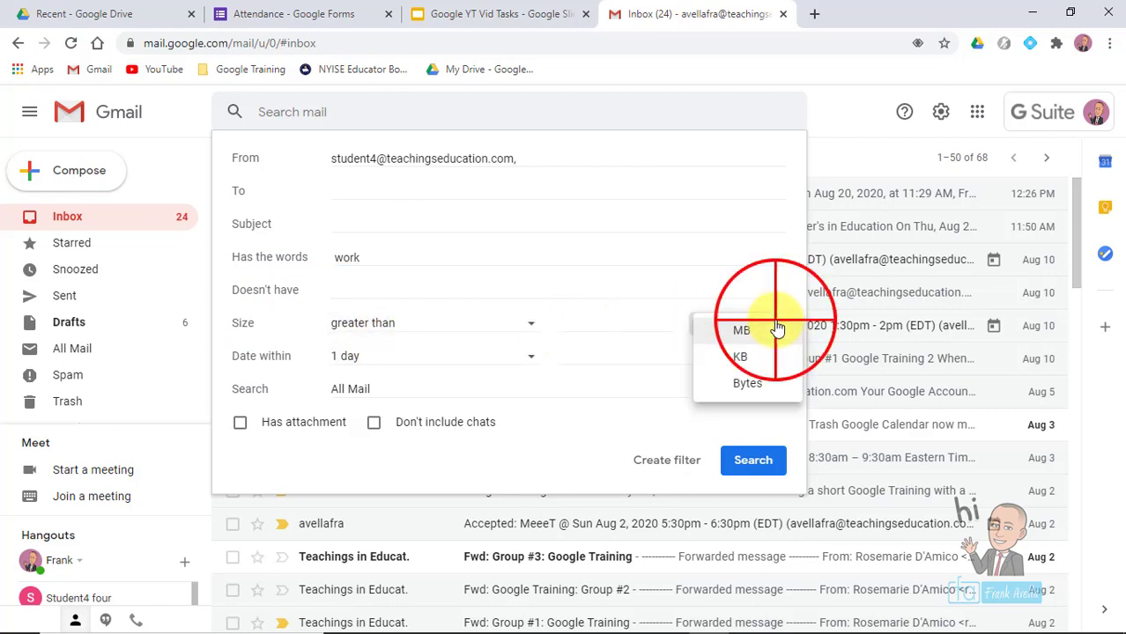
left_click(777, 329)
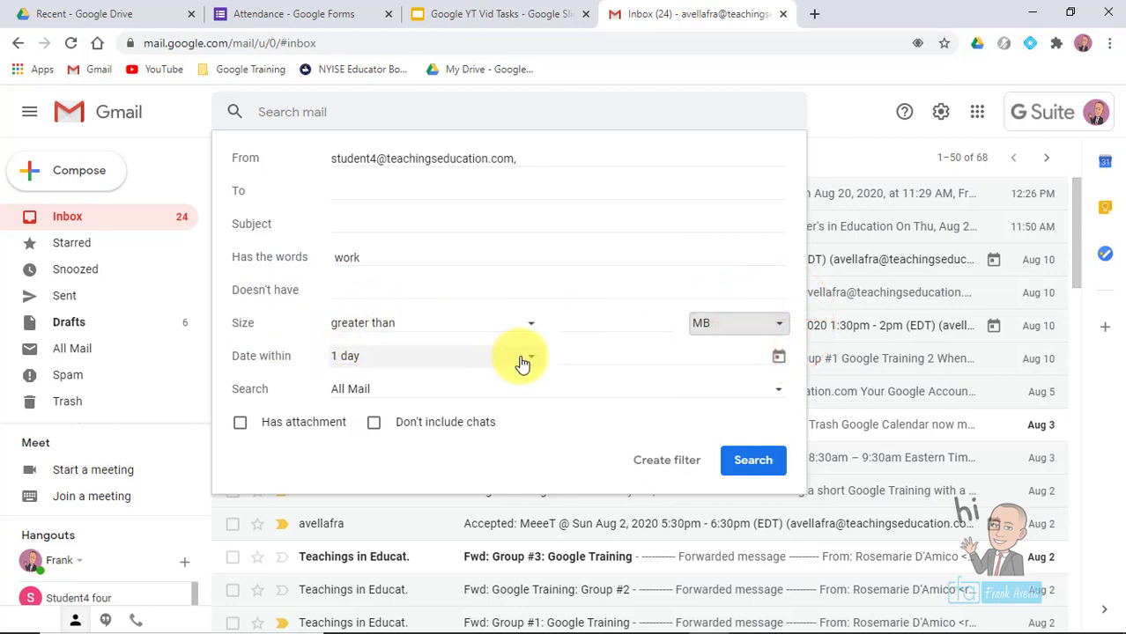
- Limit the advanced search to messages dated within 3 days of 2020/08/11
left_click(778, 363)
left_click(779, 363)
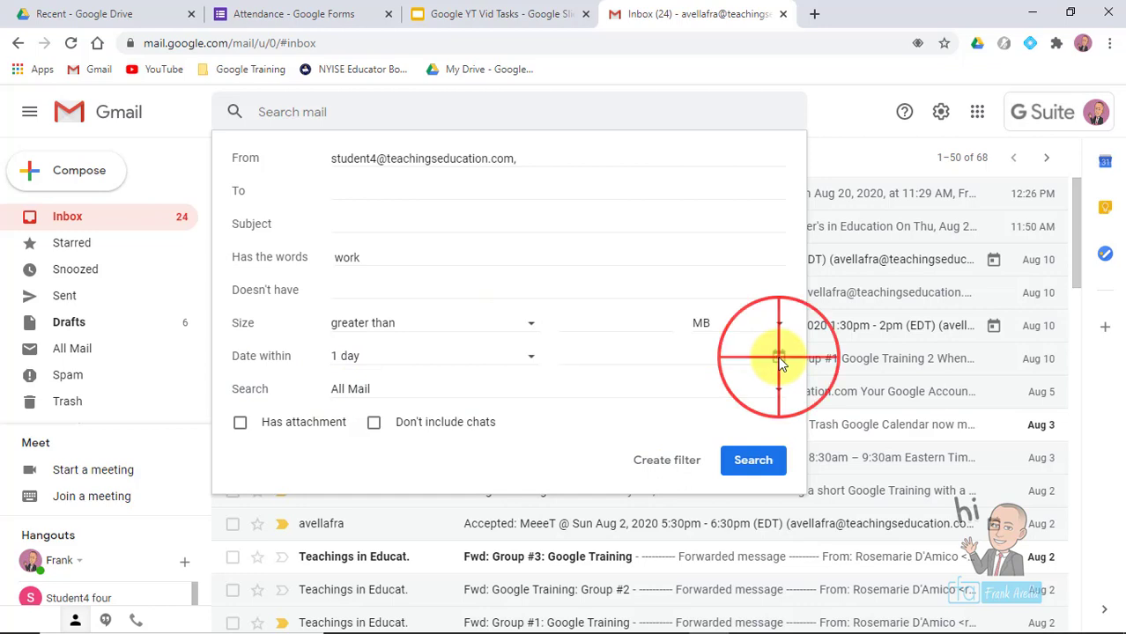
left_click(596, 353)
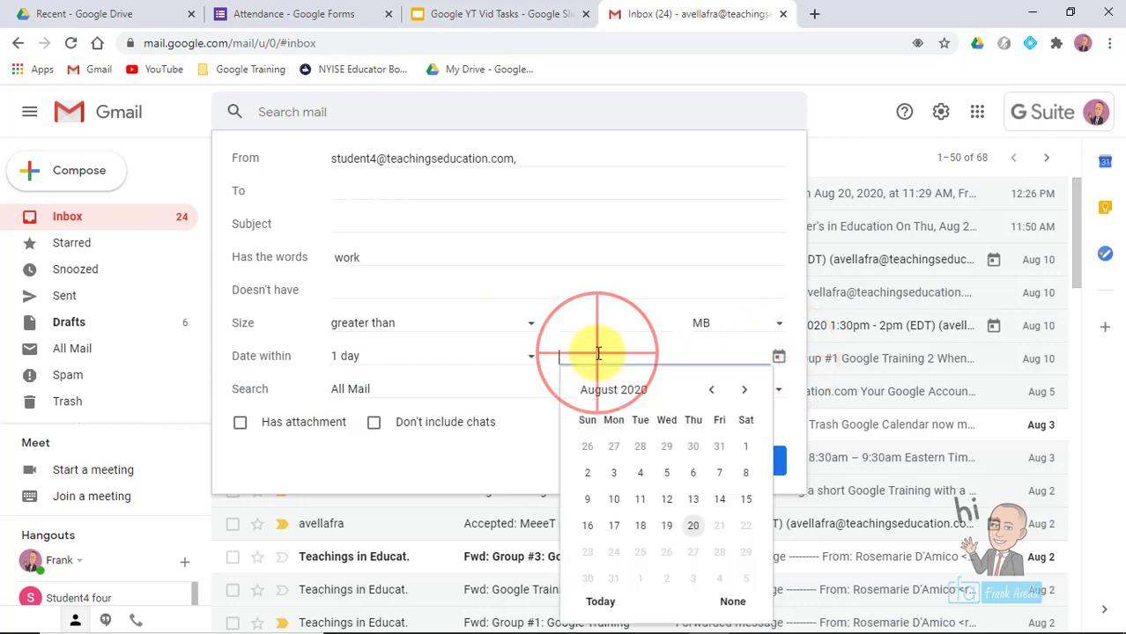
left_click(641, 498)
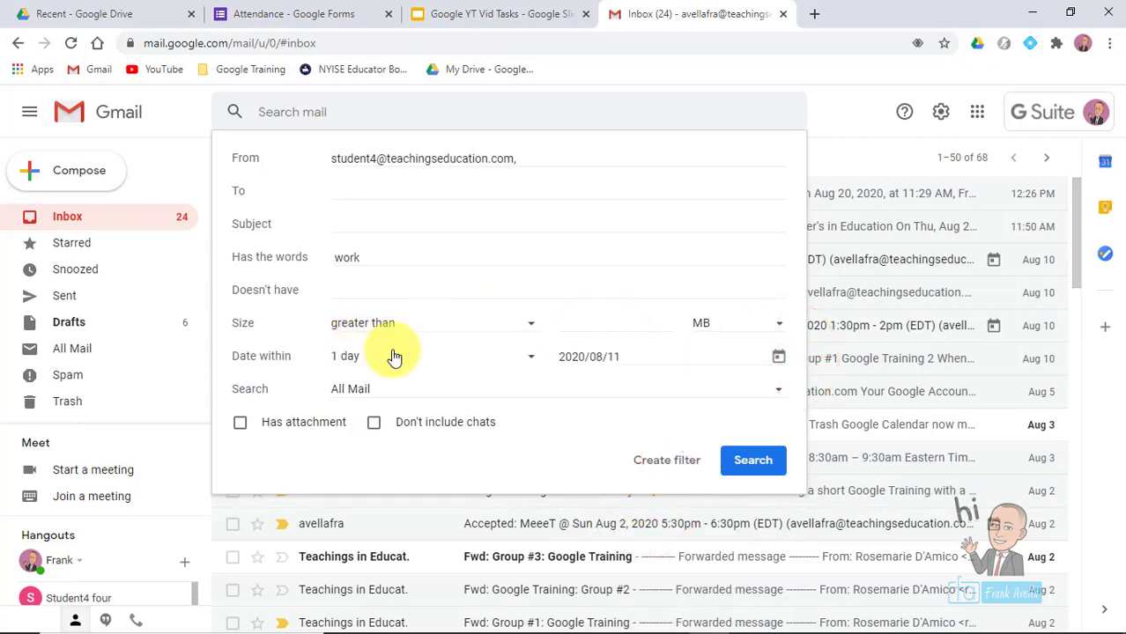
left_click(530, 363)
left_click(394, 392)
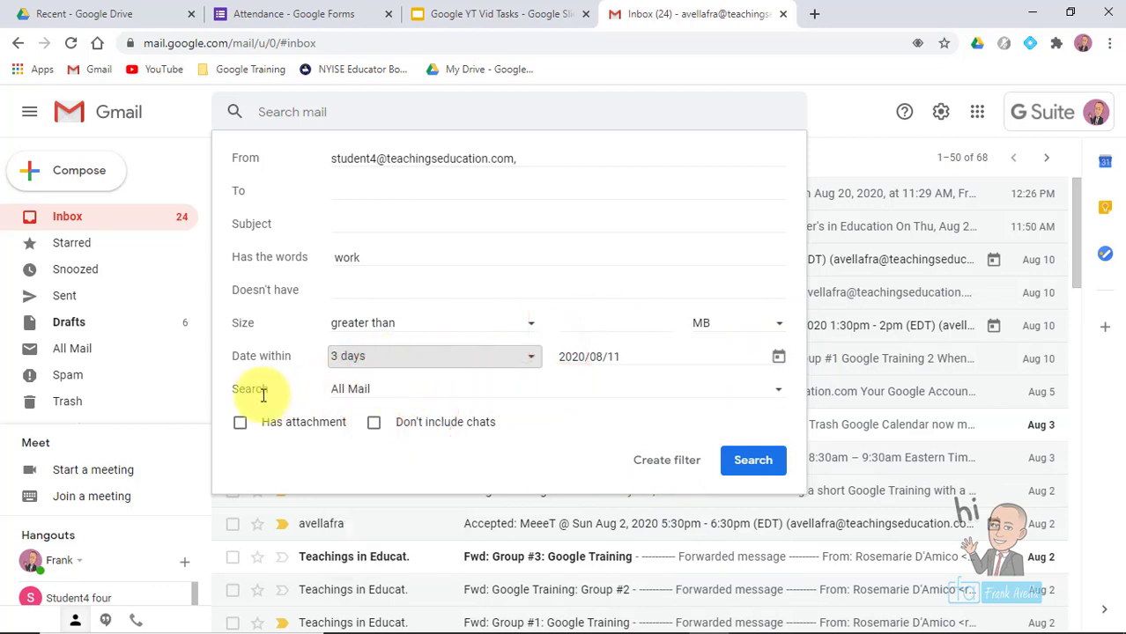
- Check the mailbox choices while keeping All Mail, widen the date range to 2 months, and run the search
left_click(774, 391)
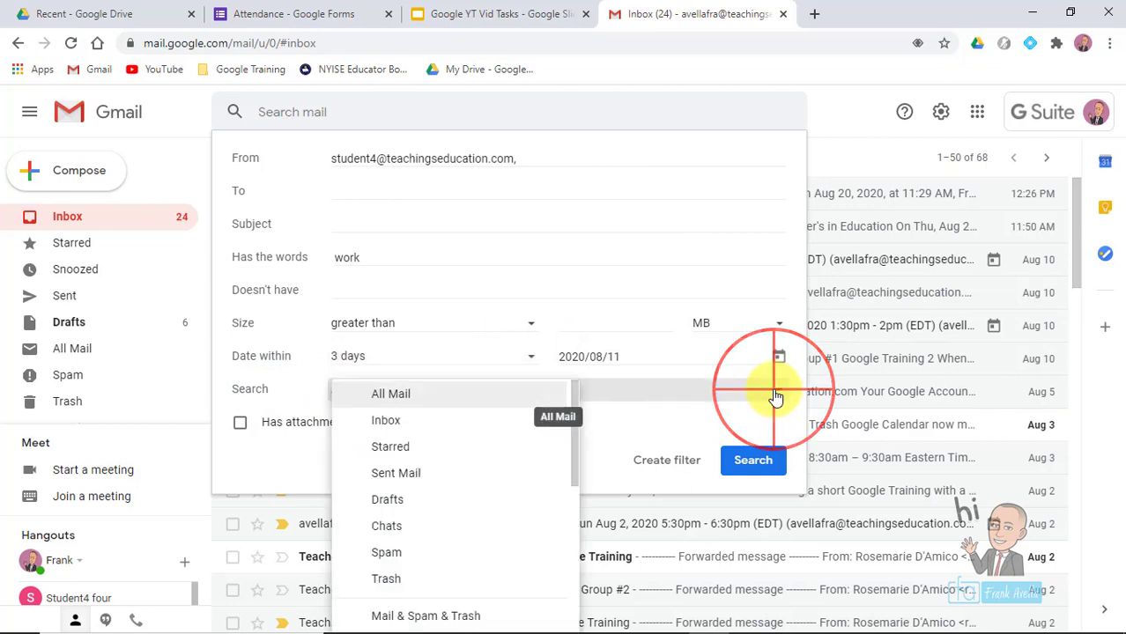
left_click(657, 414)
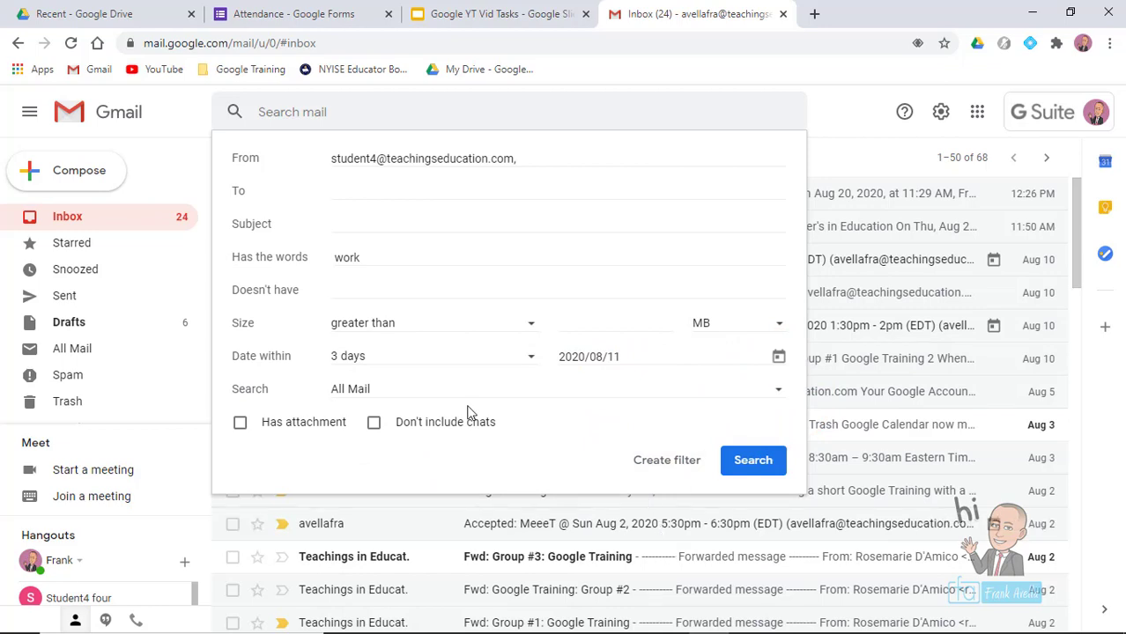
left_click(439, 357)
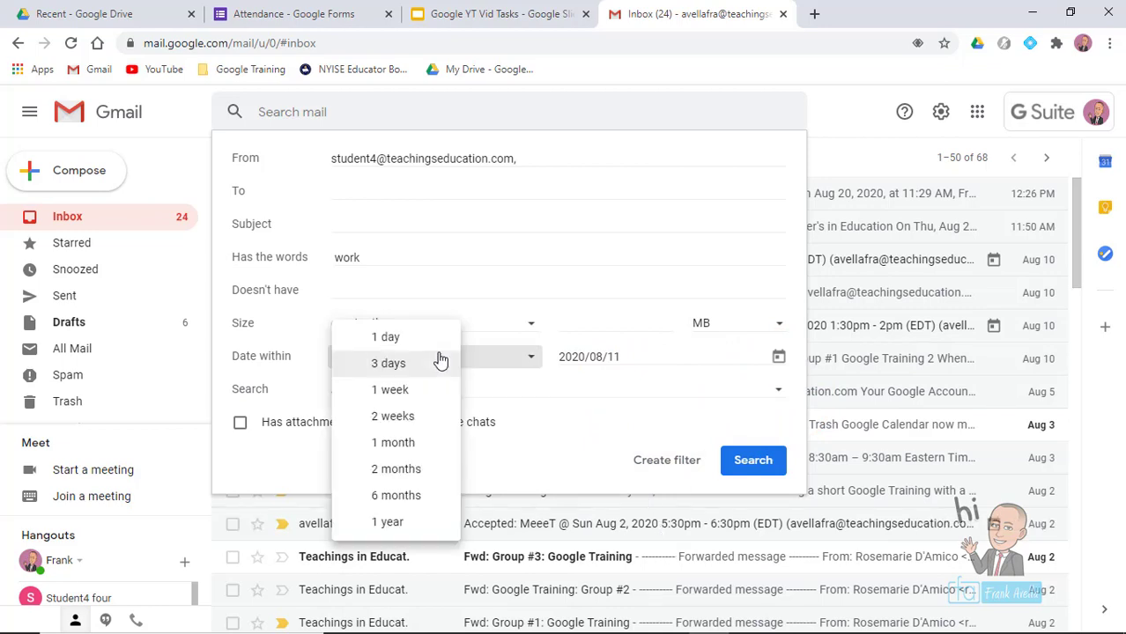
left_click(414, 468)
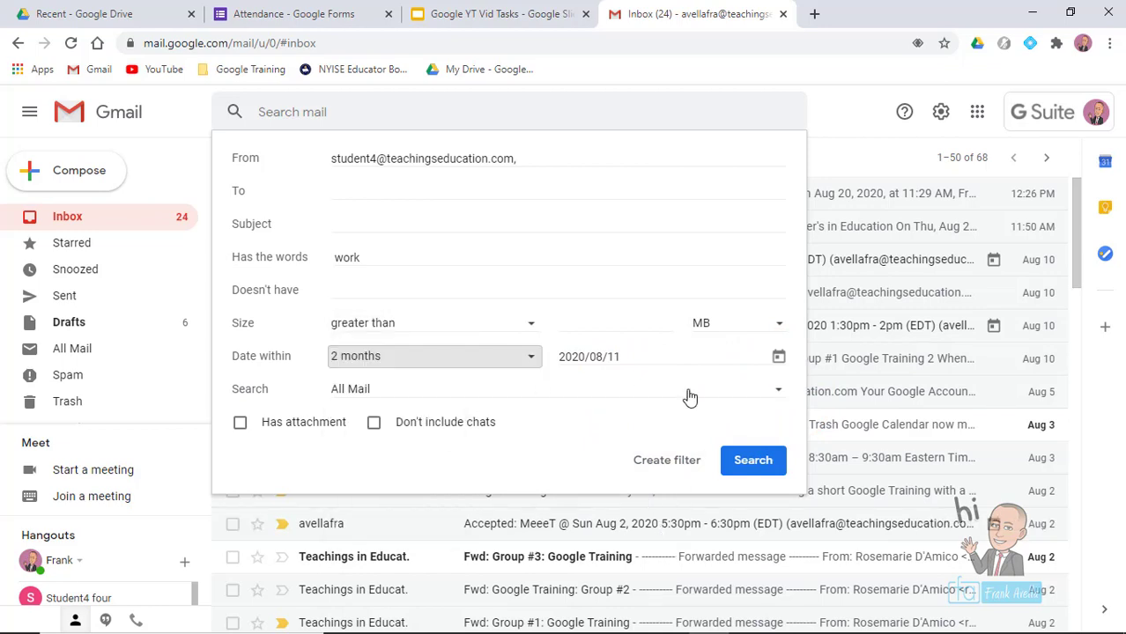
left_click(753, 461)
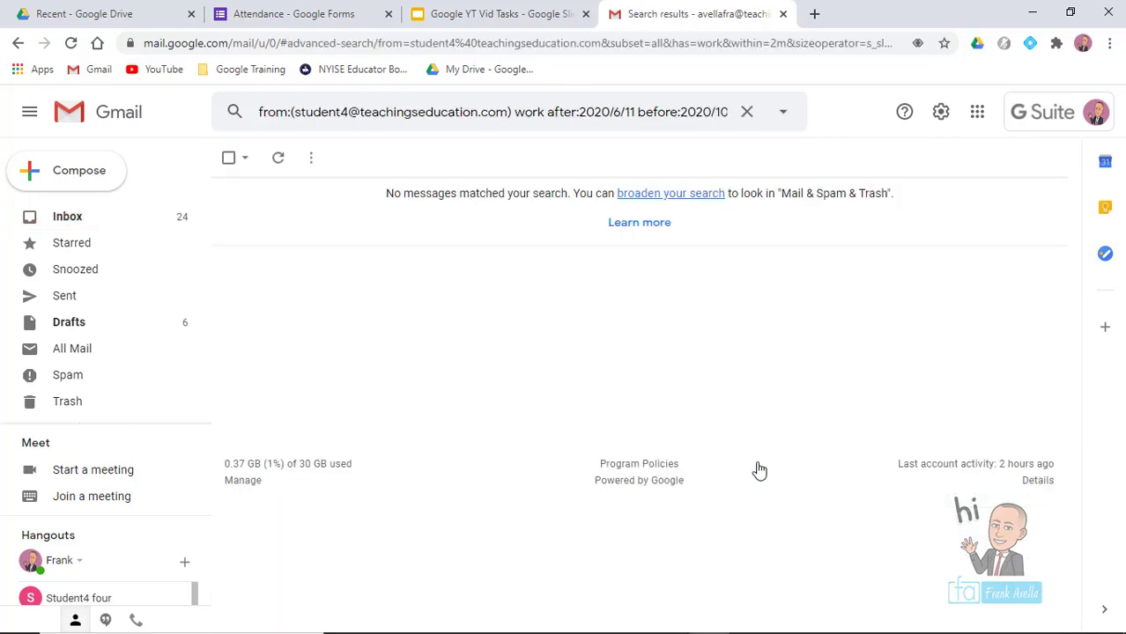
- Remove "work" from the advanced search criteria and run the search again
left_click(783, 115)
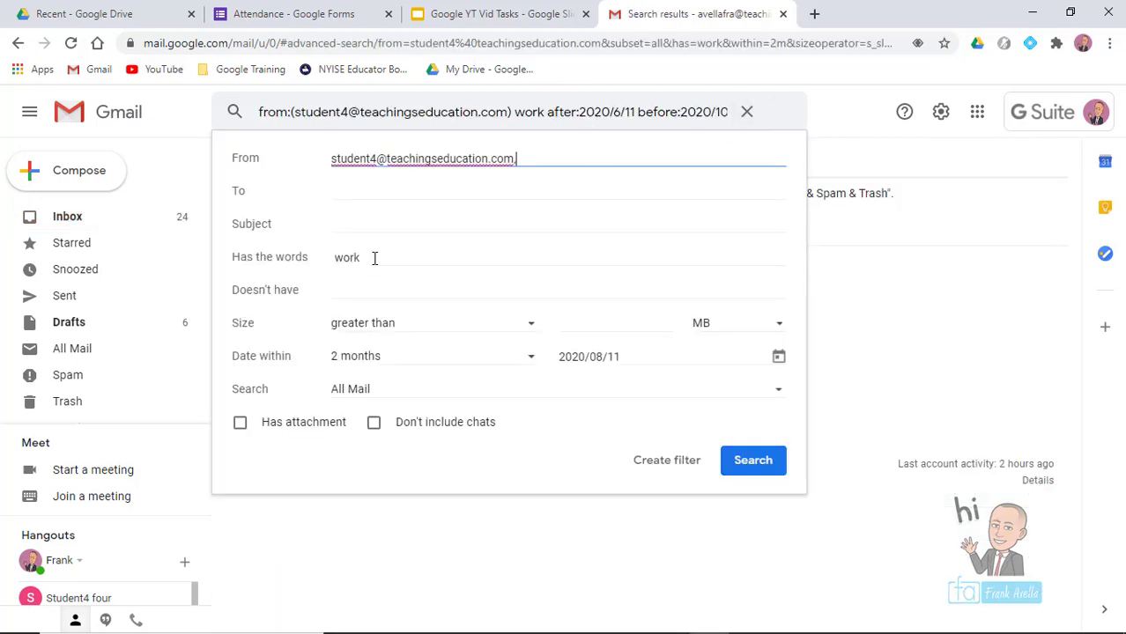
left_click_drag(374, 257, 343, 259)
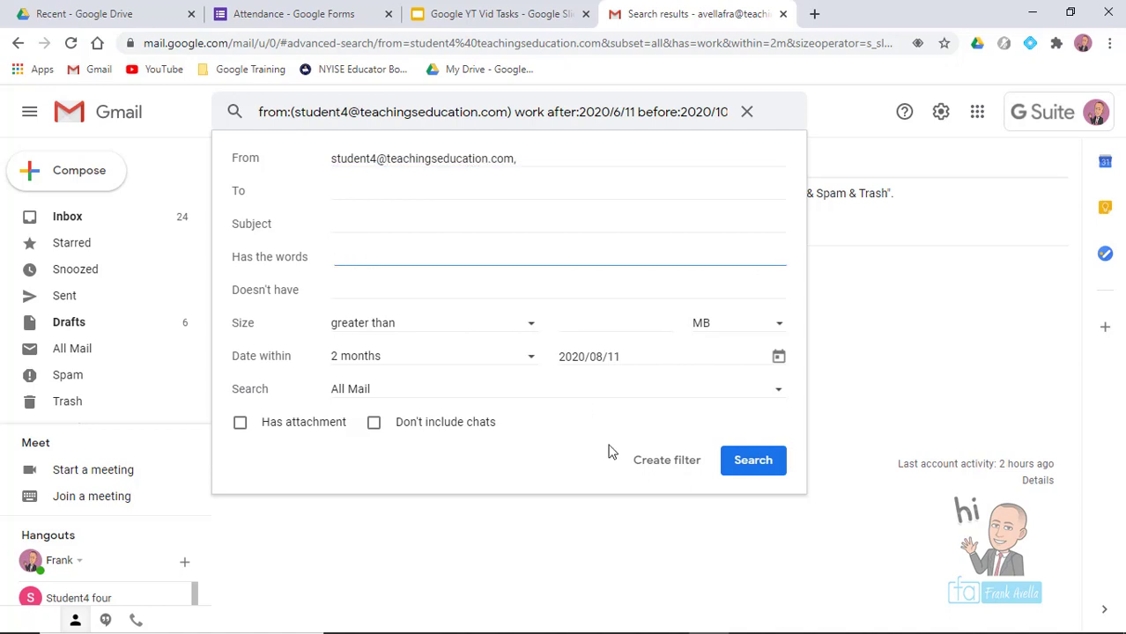
left_click(751, 464)
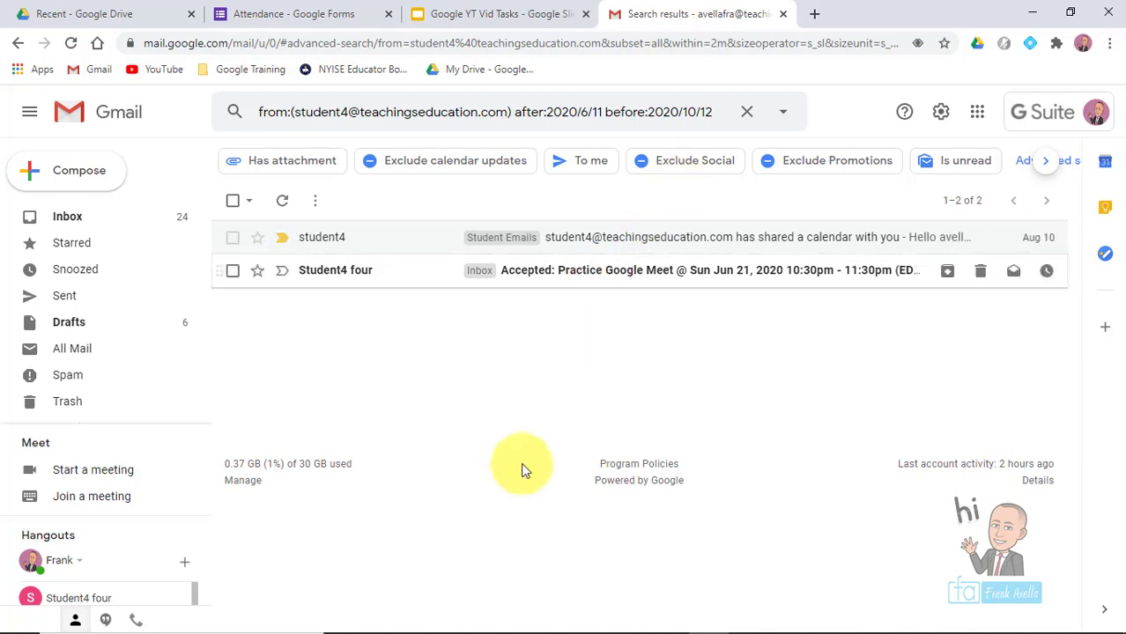
- Switch to the Google Slides topic list and highlight "Report Spam/Block"
left_click(477, 9)
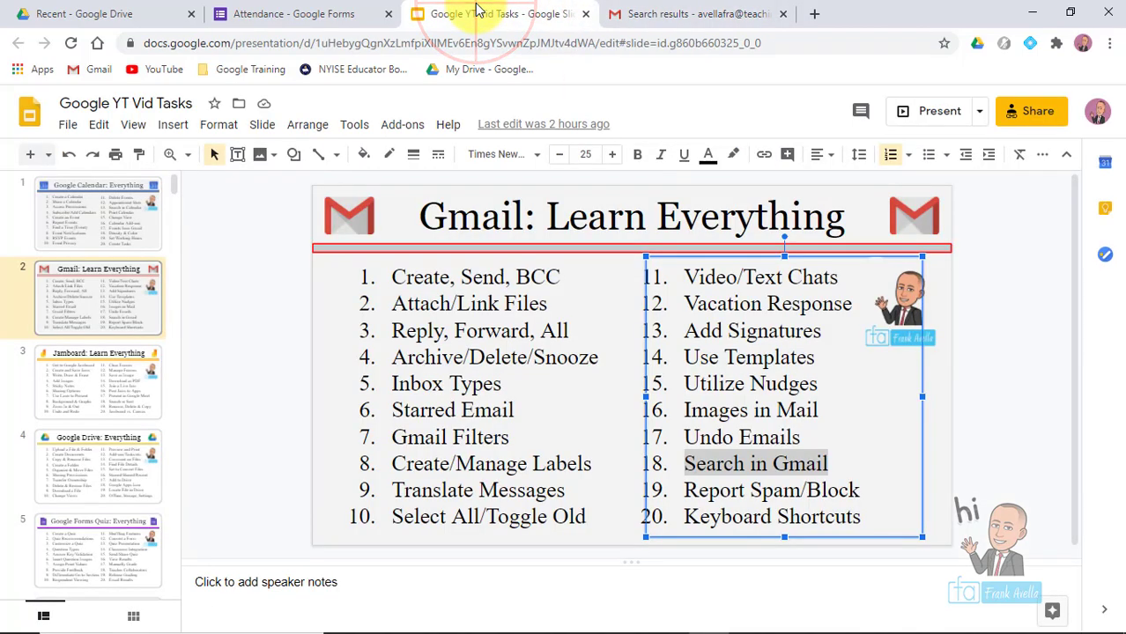
left_click(775, 490)
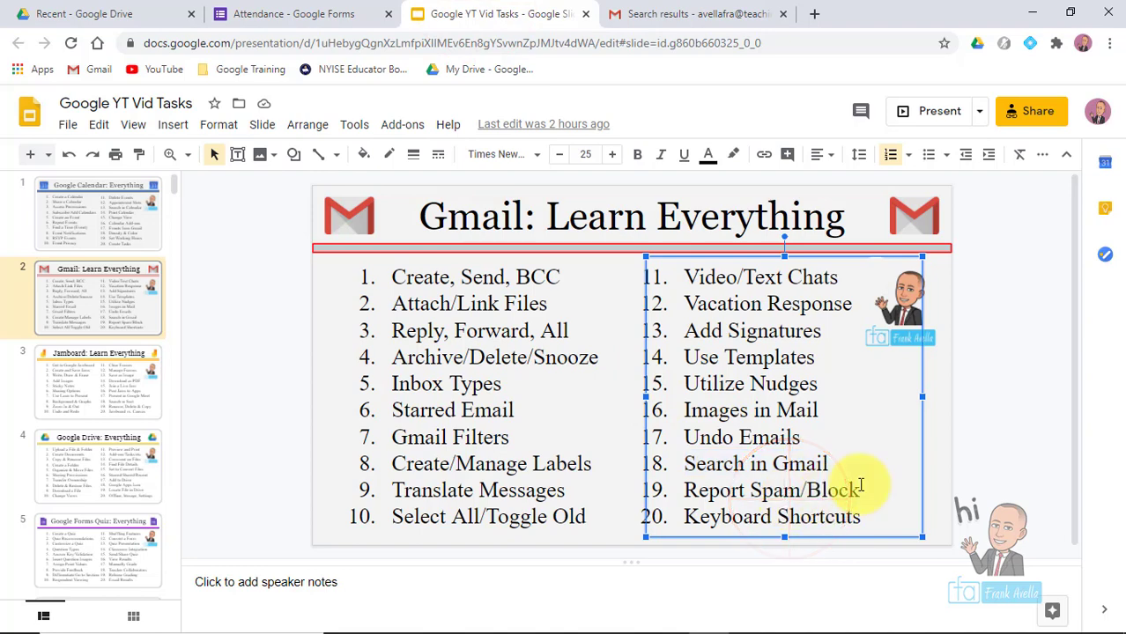
left_click_drag(859, 490, 684, 490)
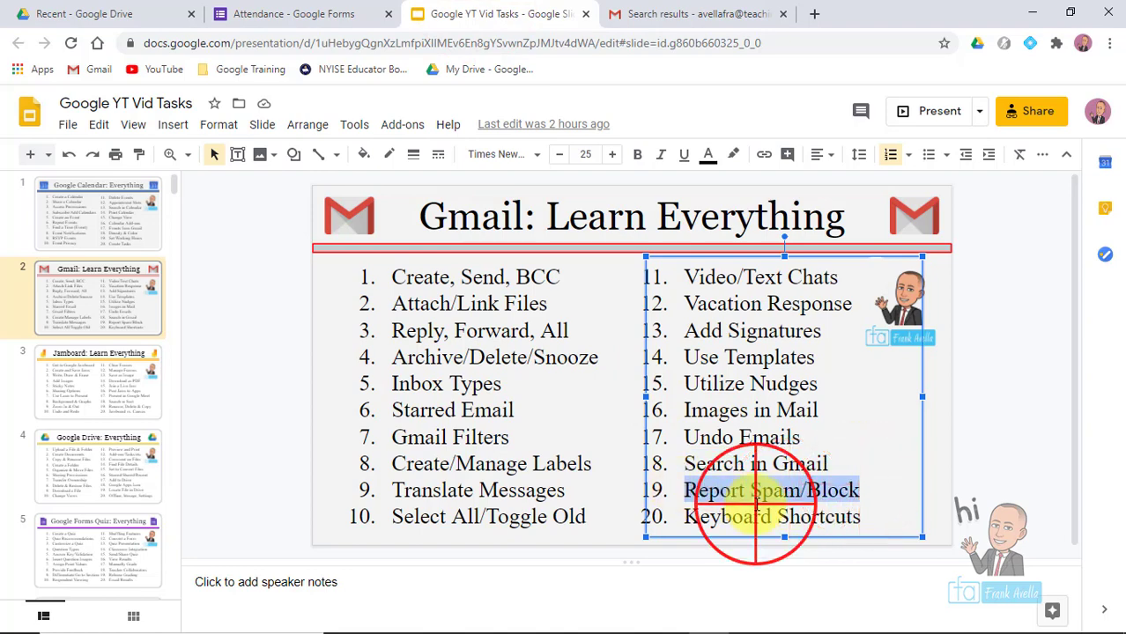
- Reselect the "Report Spam/Block" entry in the Gmail topic list
left_click(755, 499)
left_click(860, 499)
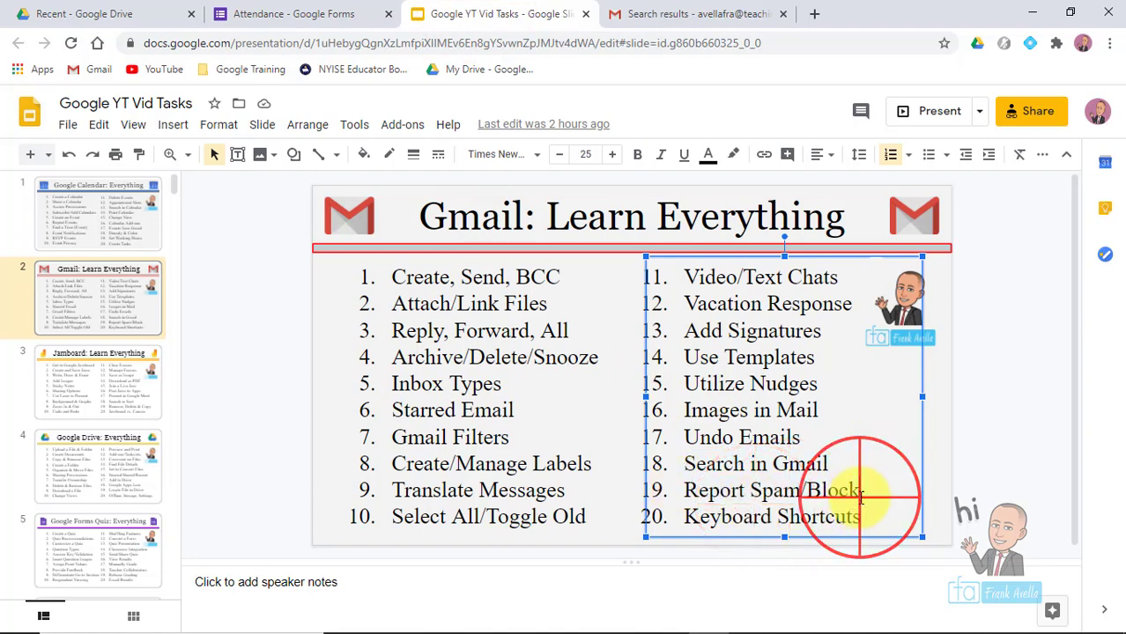
left_click_drag(860, 494, 680, 494)
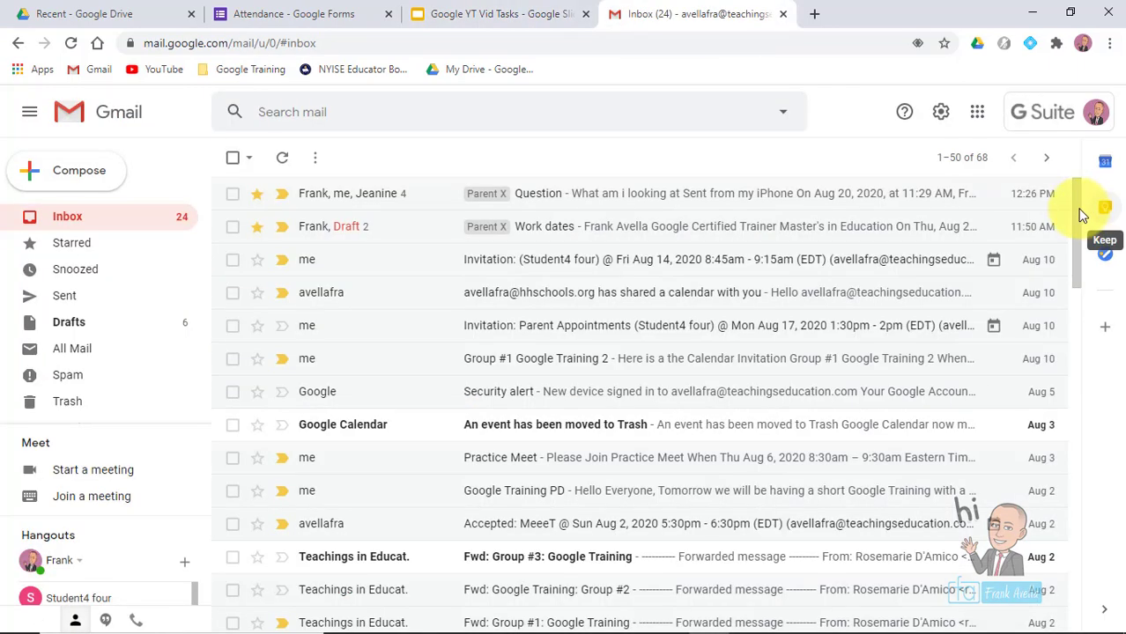
- In the Gmail inbox, open the "Submitted Late: 'Mitosis Essay'" message and block its sender
left_click_drag(1074, 207, 1066, 372)
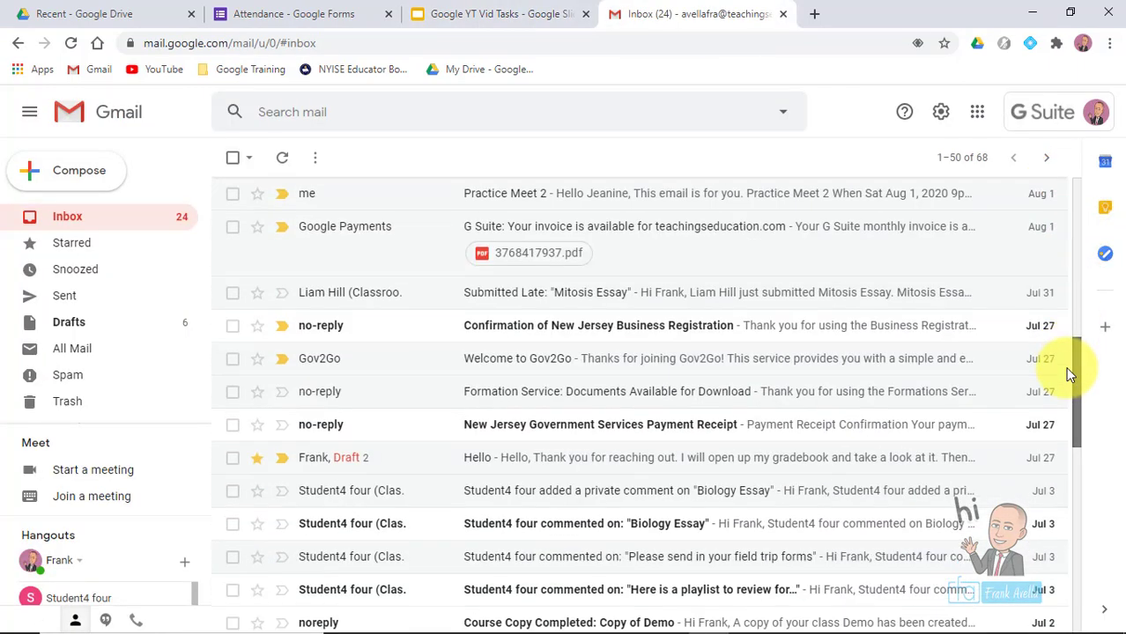
left_click(319, 294)
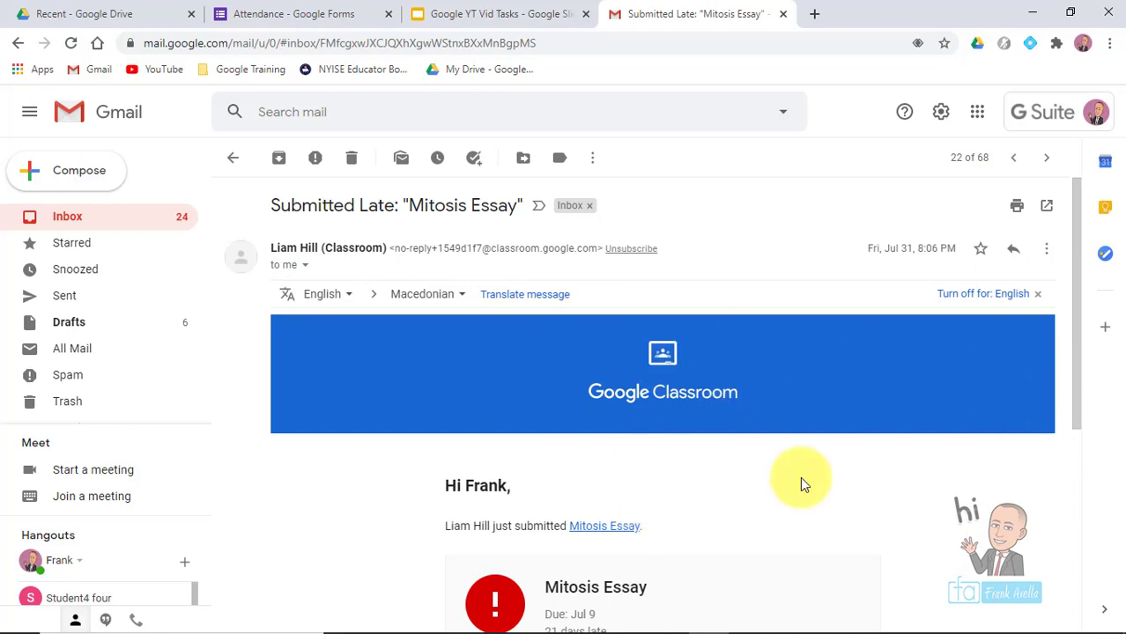
left_click(1045, 254)
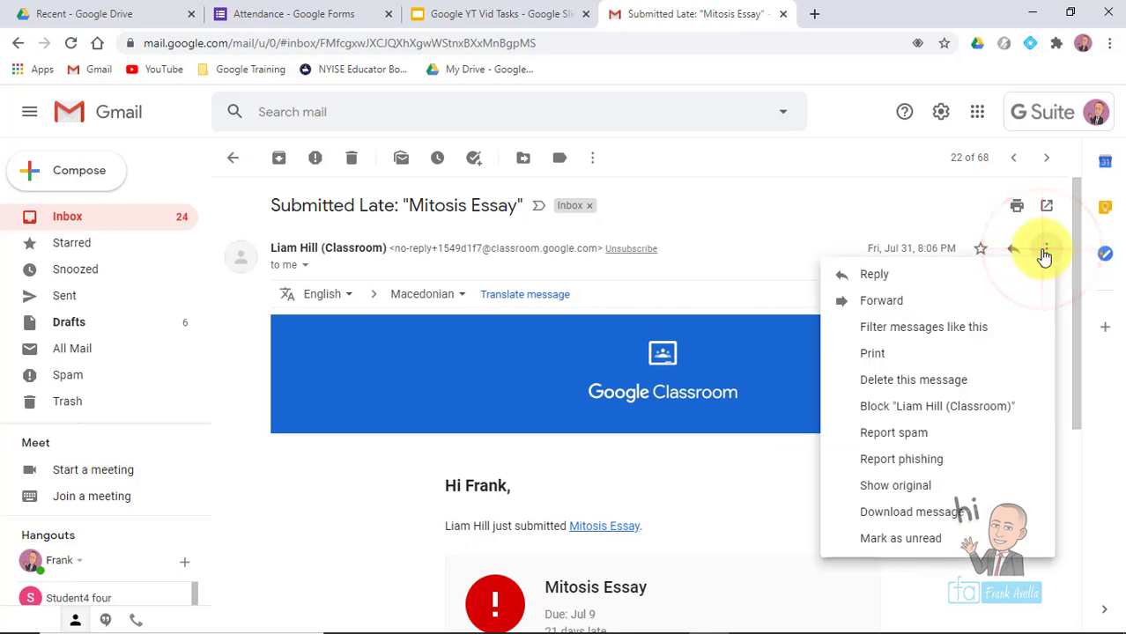
left_click(921, 418)
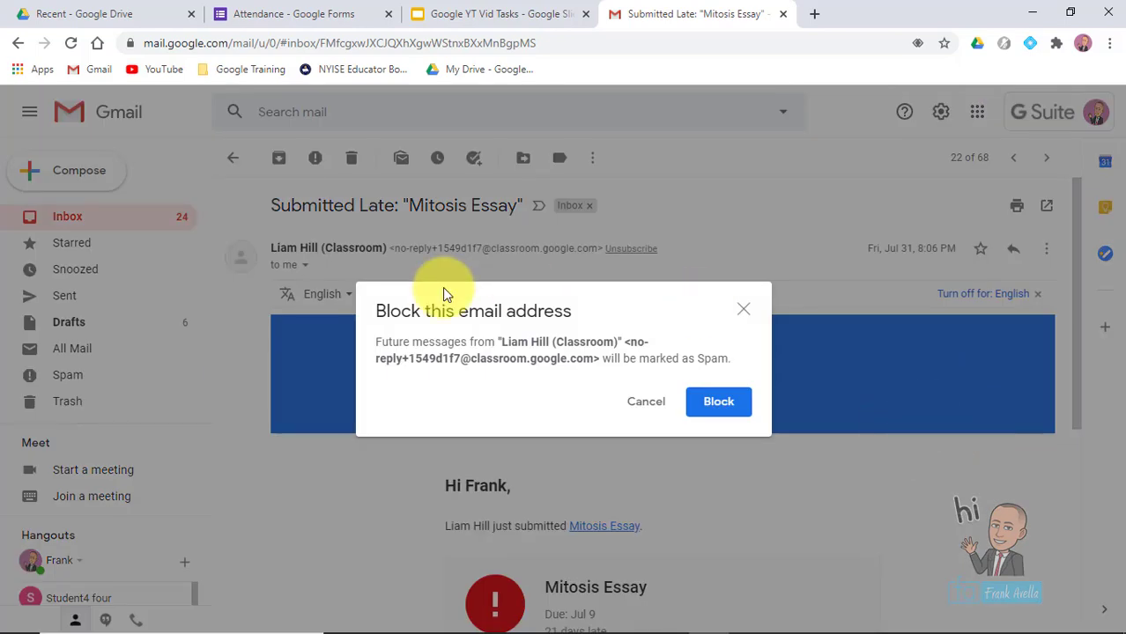
left_click(709, 404)
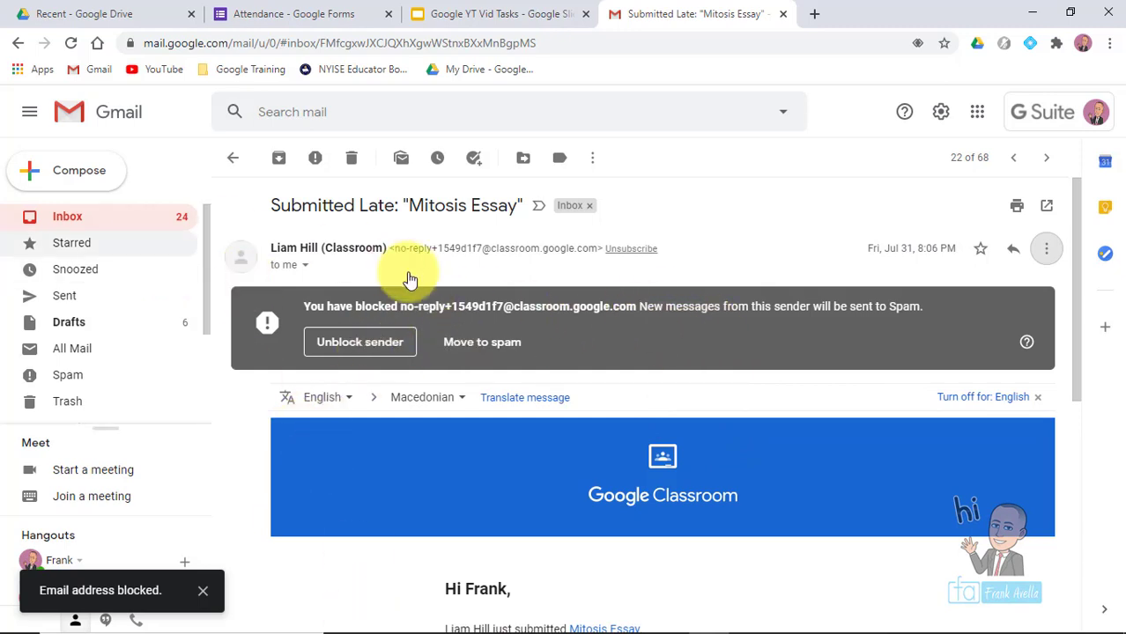
- Unblock the Classroom sender in the Filters and Blocked Addresses settings
left_click(939, 113)
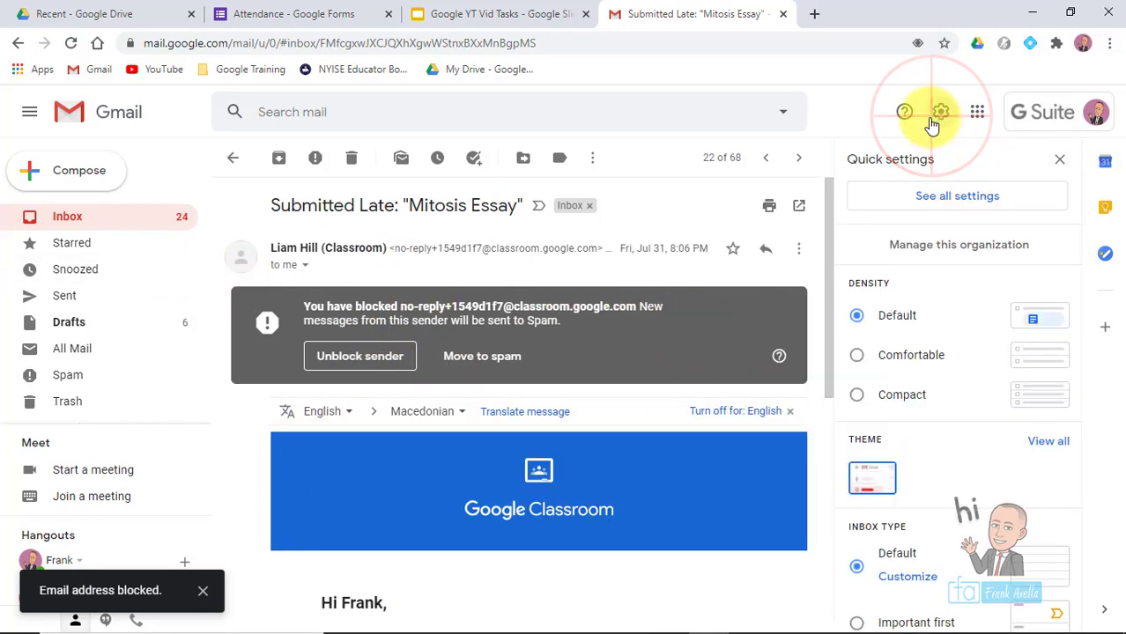
left_click(932, 200)
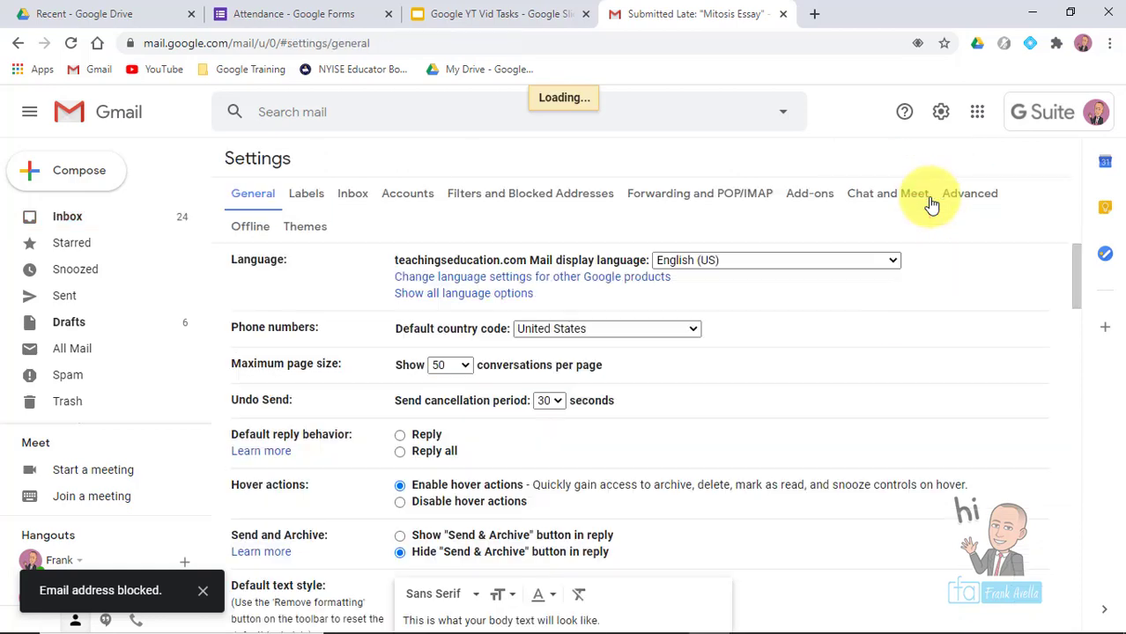
left_click(529, 194)
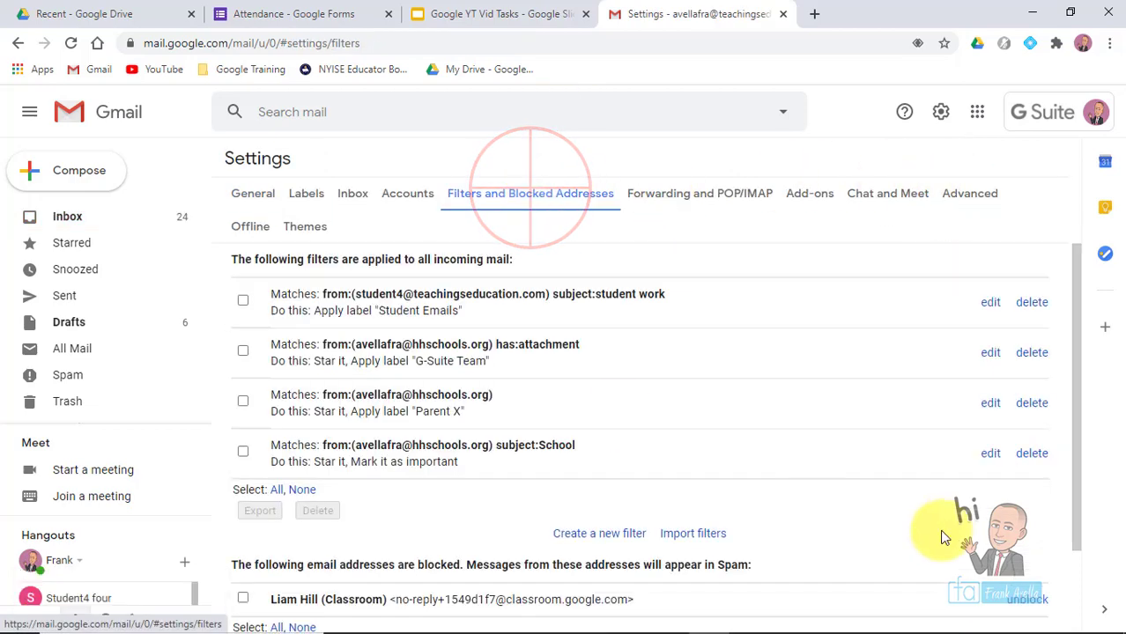
left_click(1082, 303)
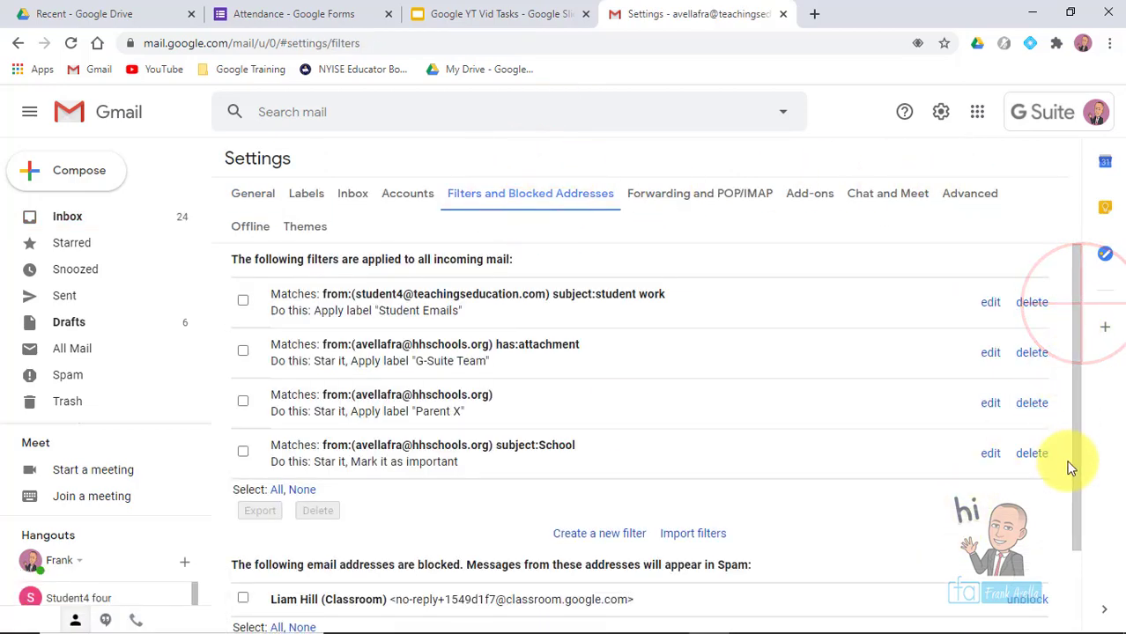
left_click_drag(1080, 445, 1072, 599)
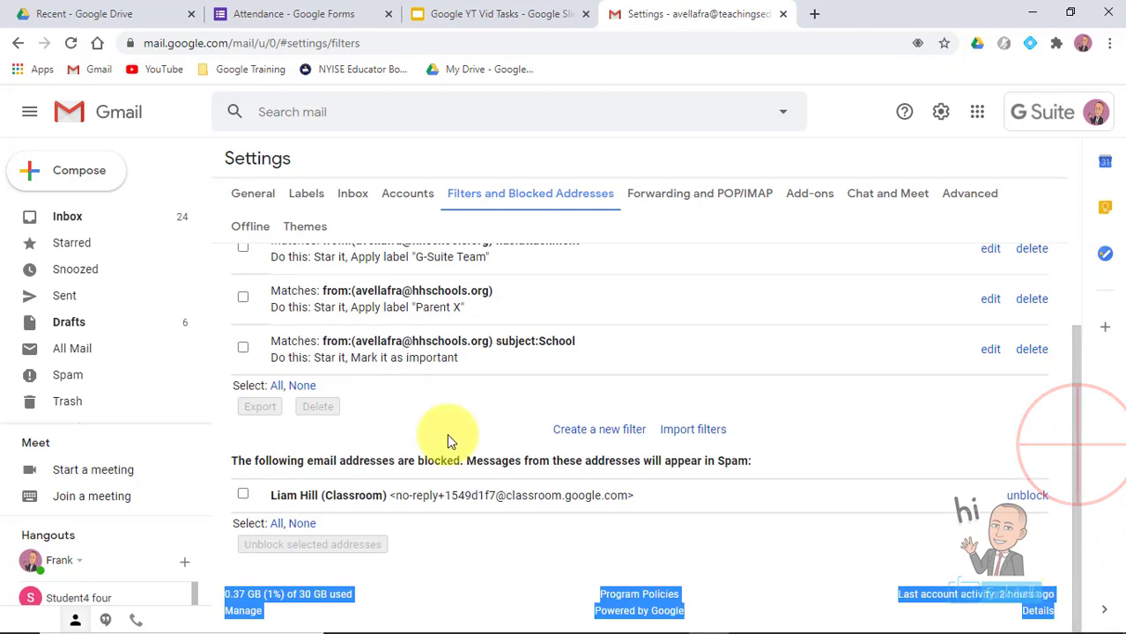
left_click(243, 496)
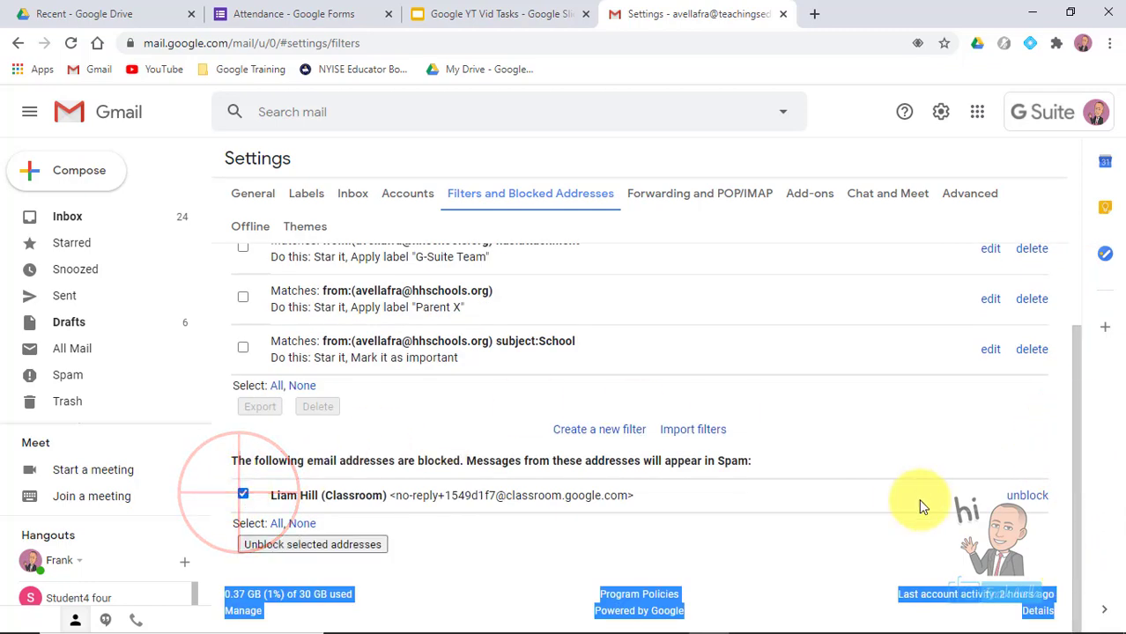
left_click(1027, 496)
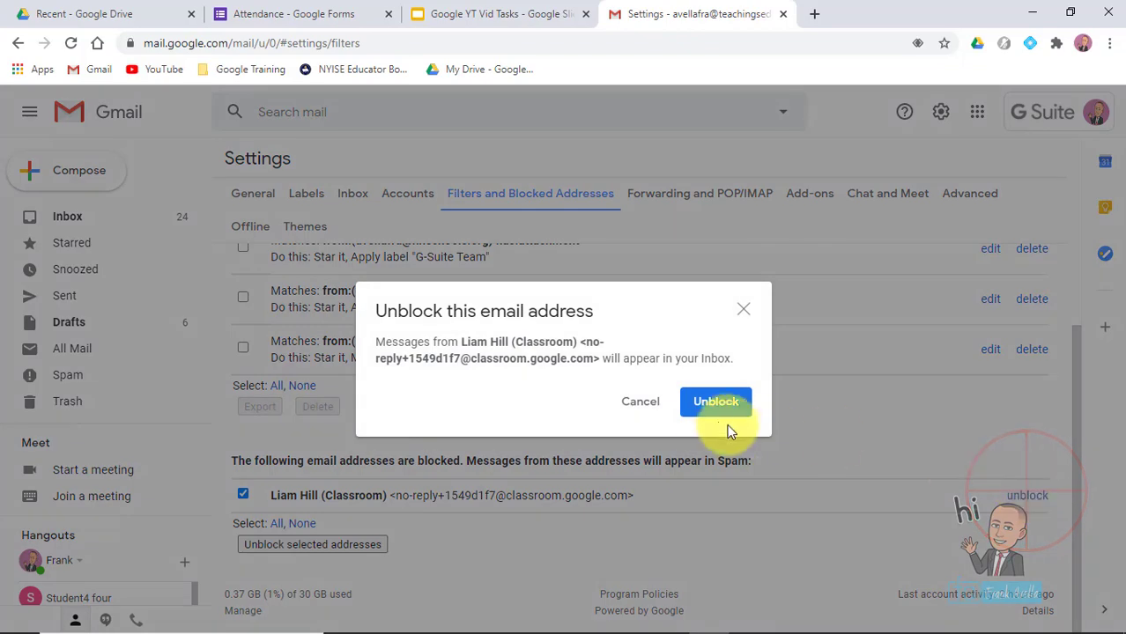
left_click(715, 402)
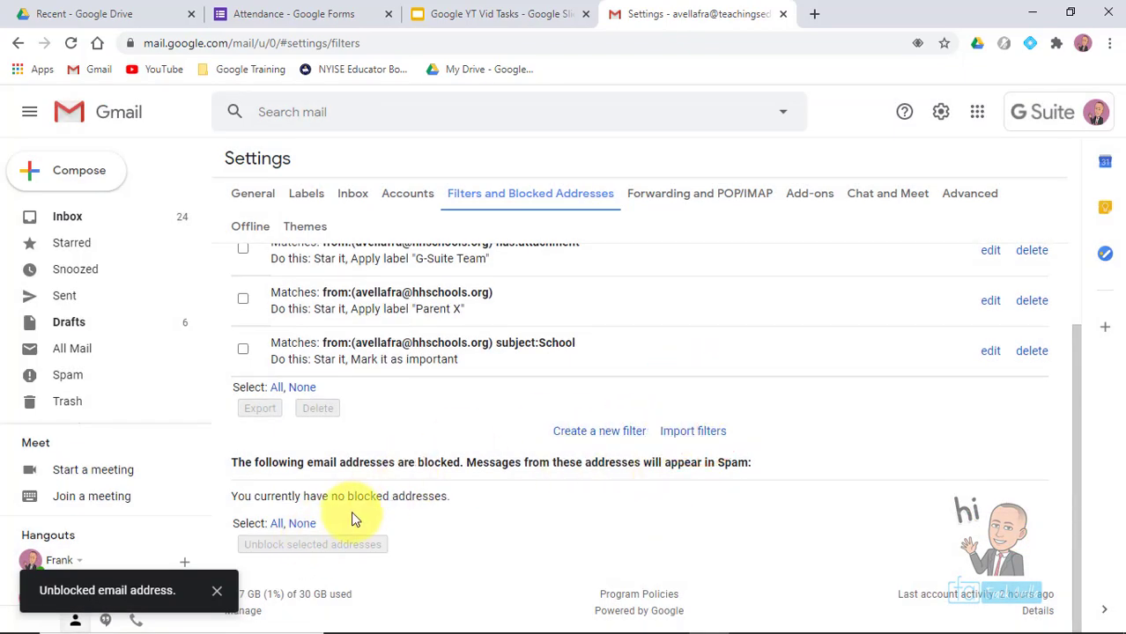
- Try to report the "Work dates" inbox message as spam, and dismiss the question about its sender
left_click(68, 218)
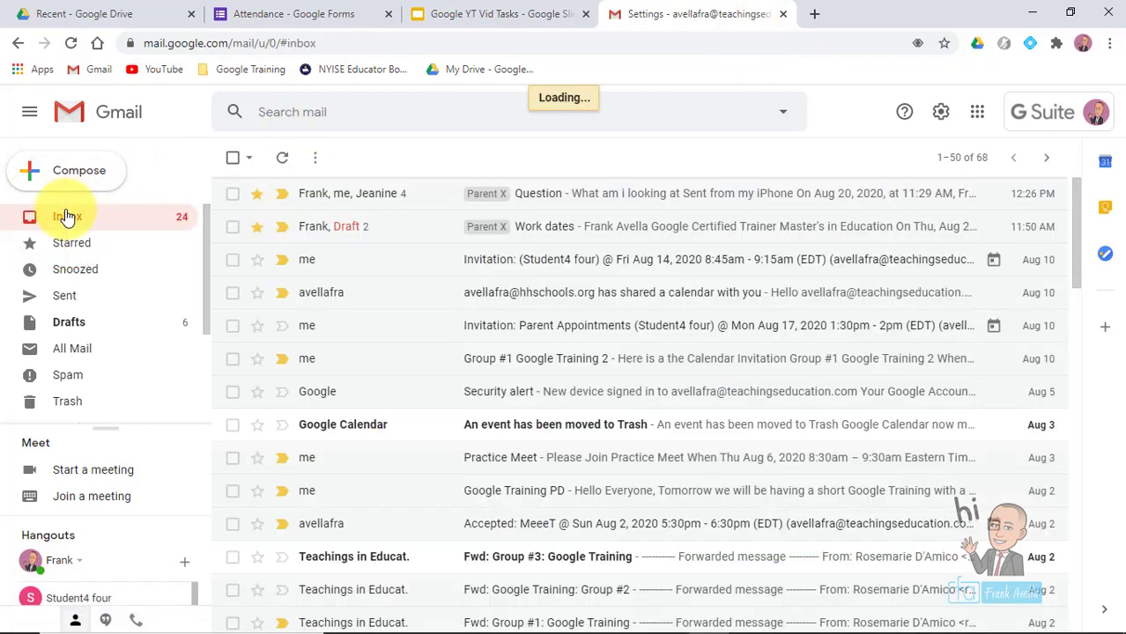
left_click(614, 231)
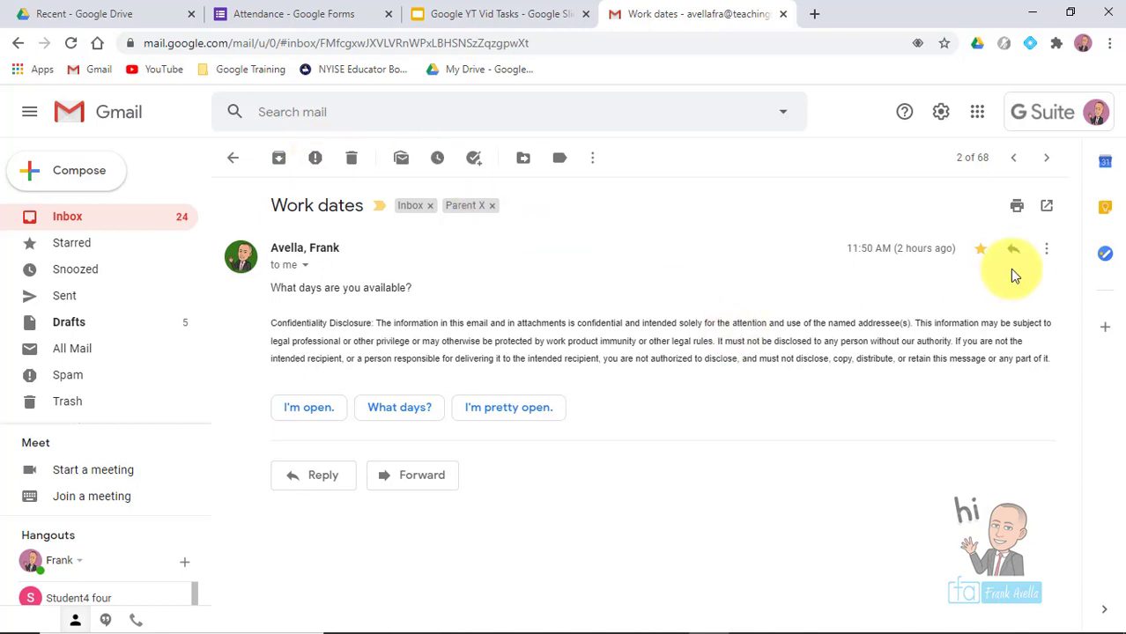
left_click(1046, 251)
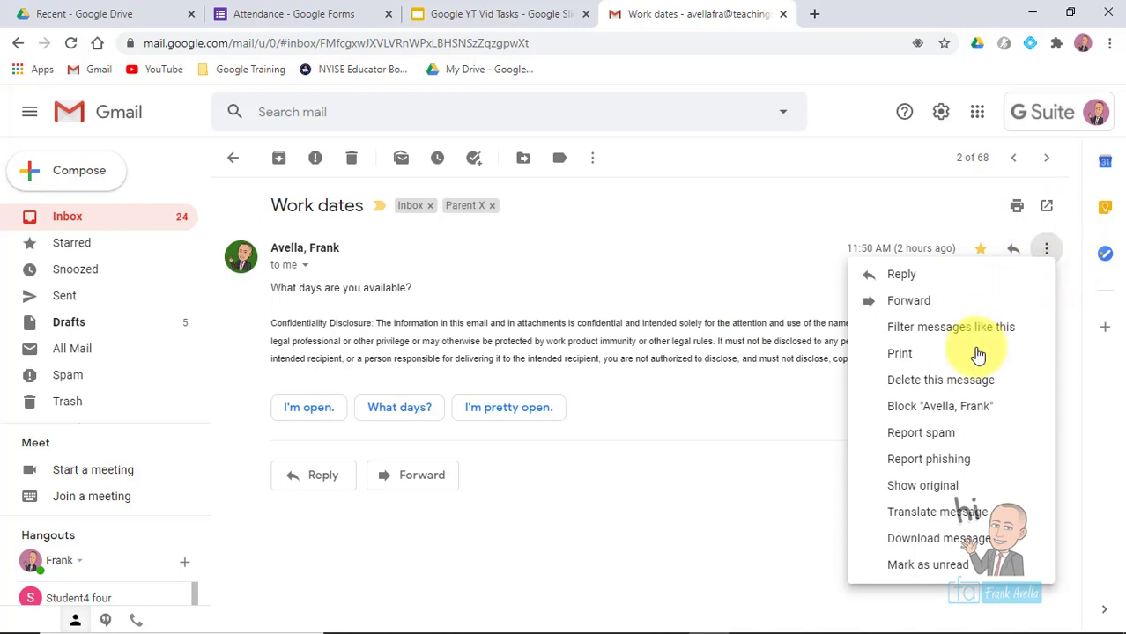
left_click(936, 435)
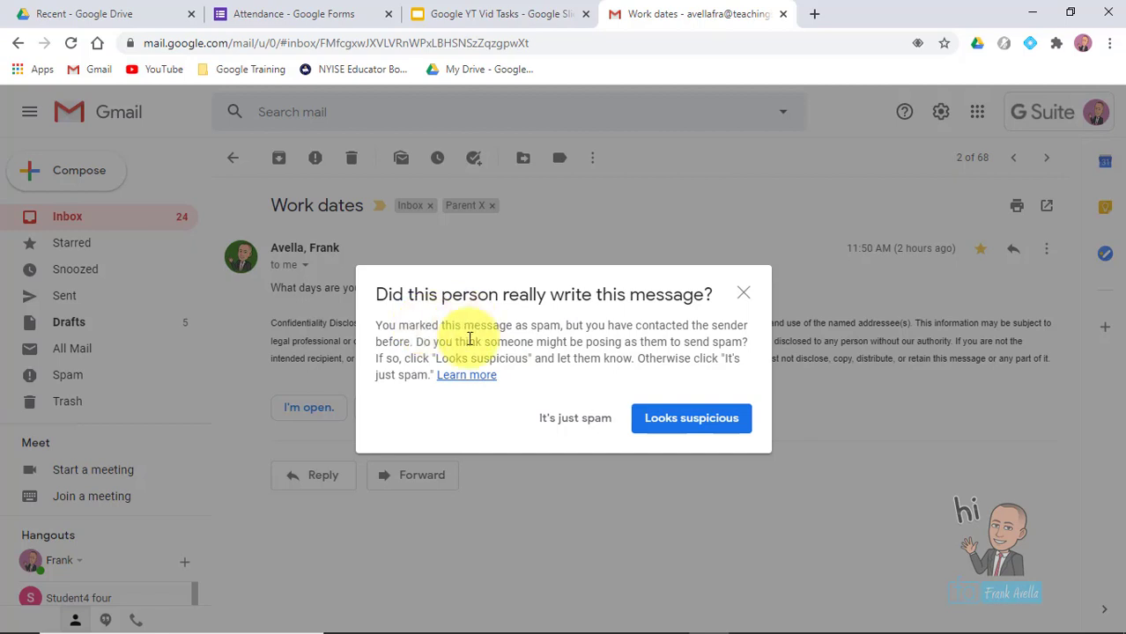
left_click(745, 297)
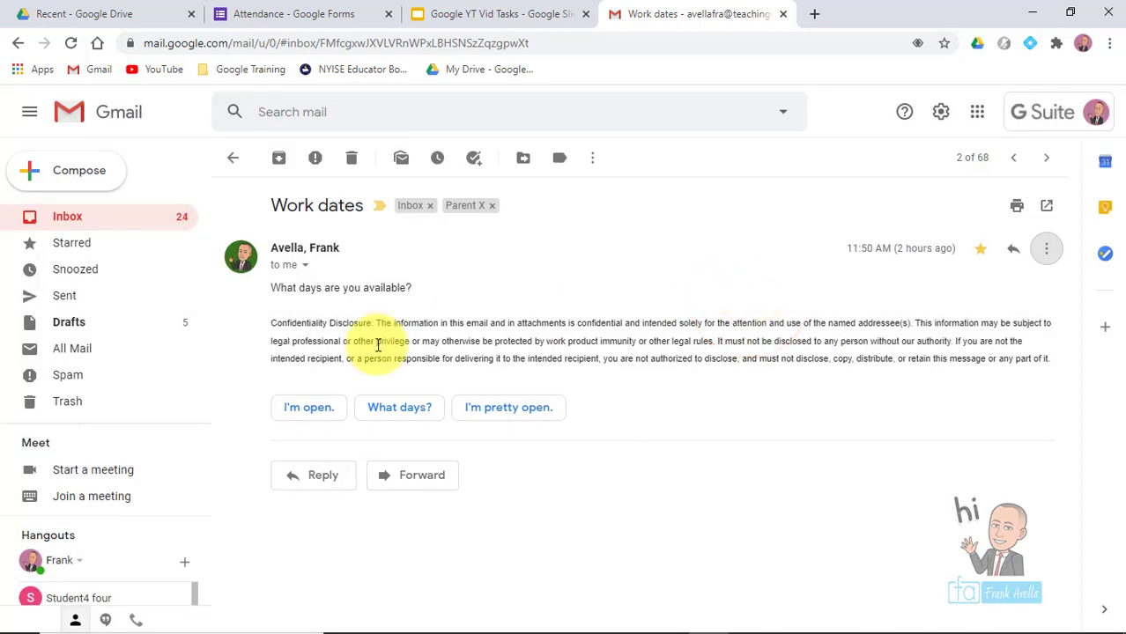
- Switch to the Google Slides topic list and highlight "Keyboard Shortcuts"
left_click(434, 14)
left_click(453, 16)
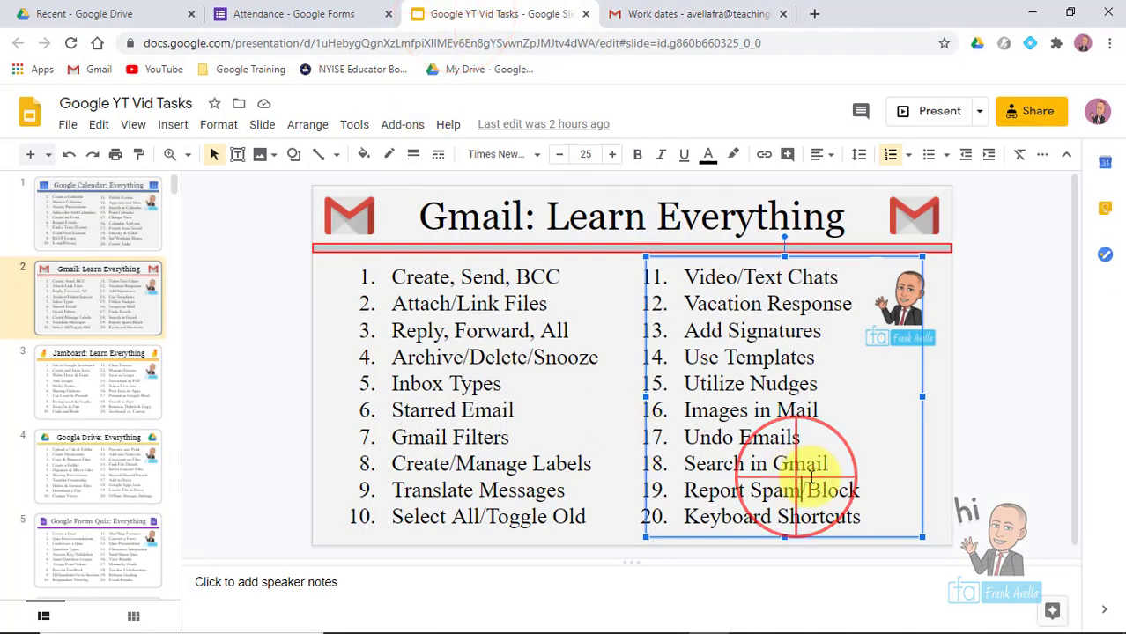
left_click_drag(859, 516, 678, 516)
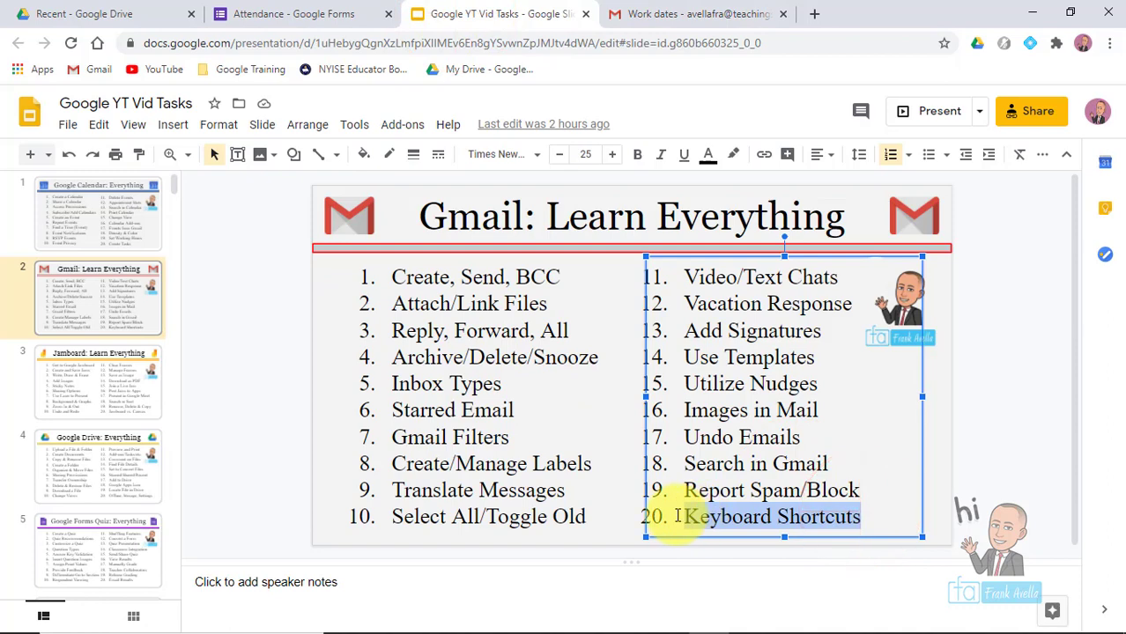
- Return to Gmail, enable Custom keyboard shortcuts in the advanced settings, and save the changes
left_click(636, 15)
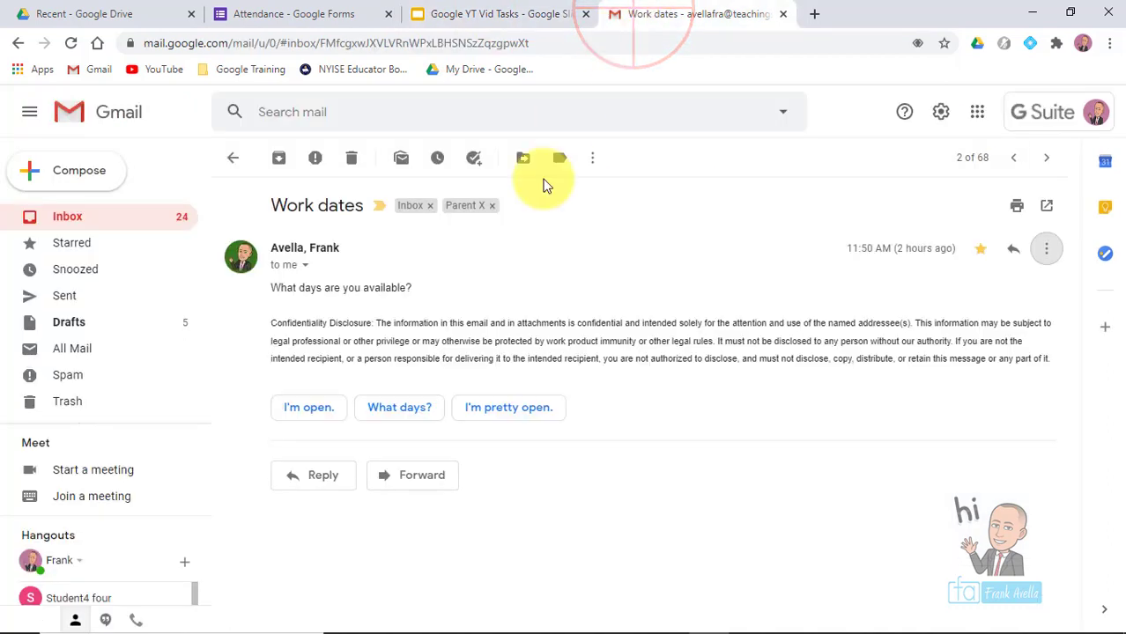
left_click(679, 357)
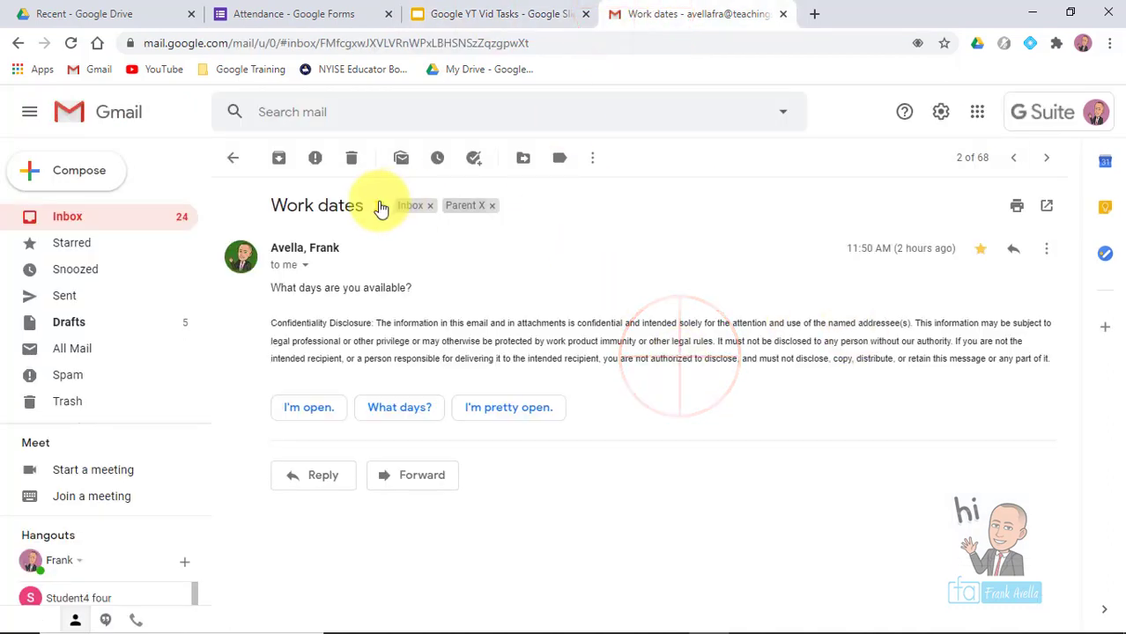
left_click(78, 217)
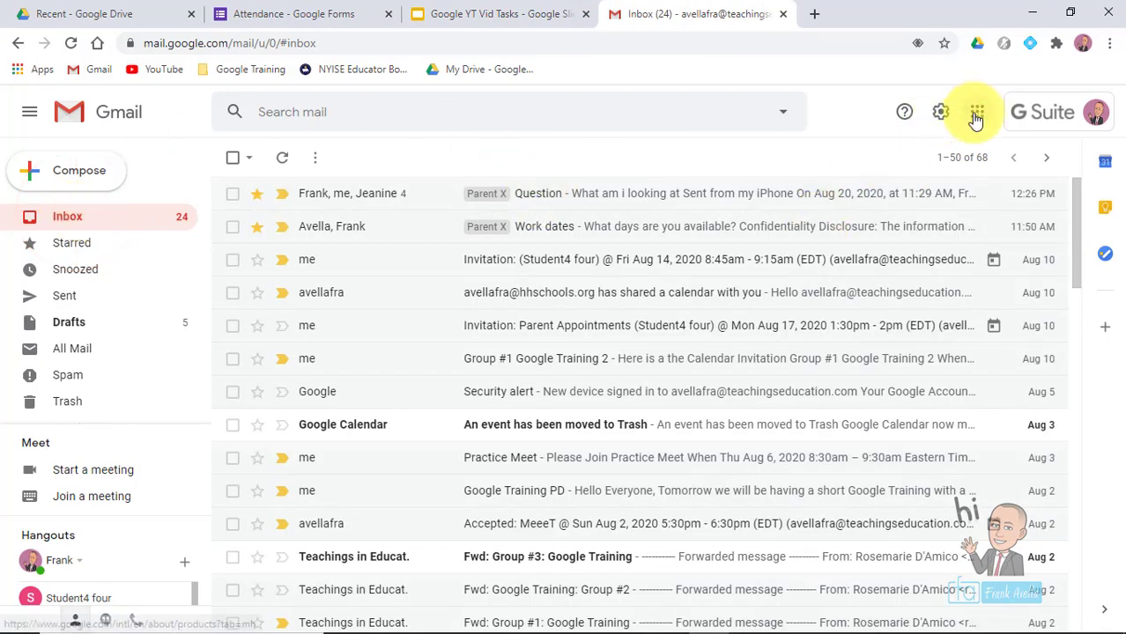
left_click(942, 112)
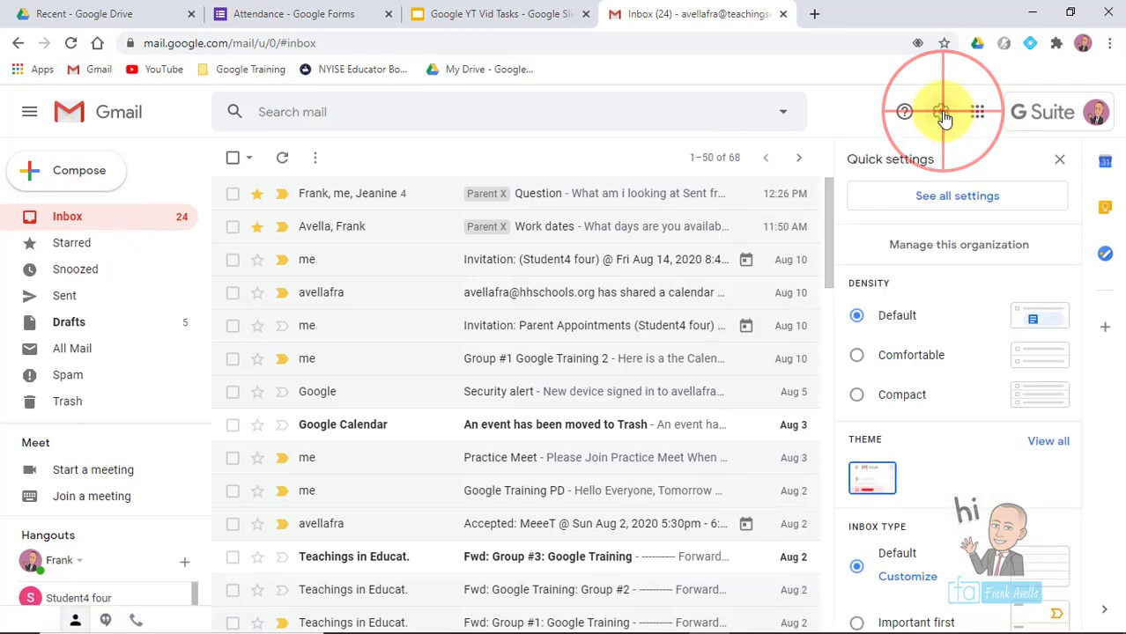
left_click(916, 207)
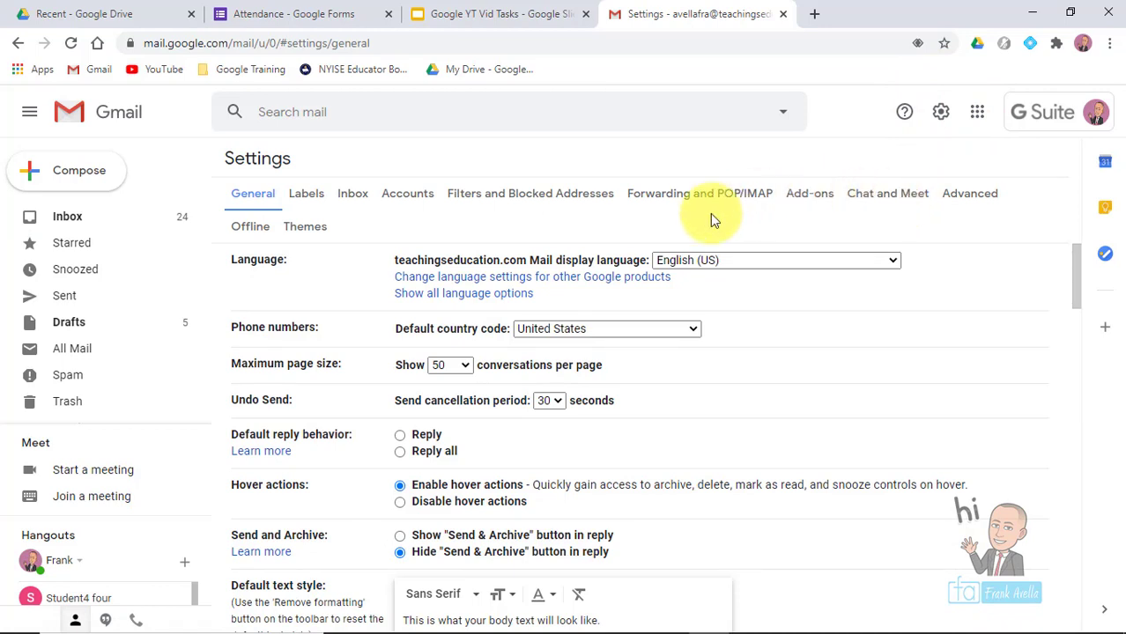
left_click(968, 199)
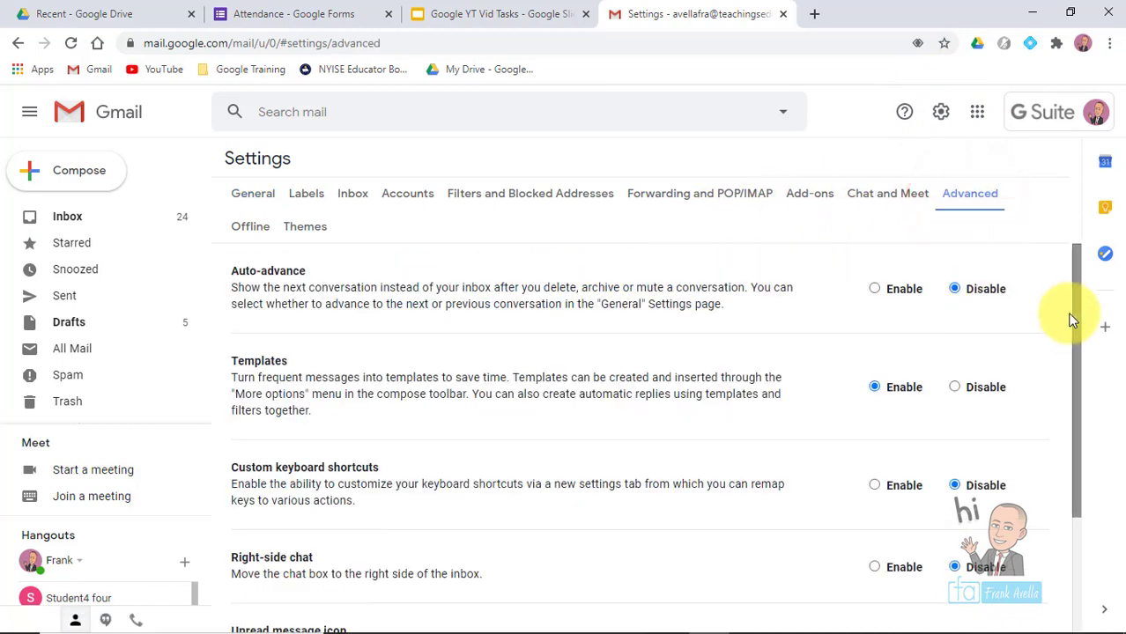
left_click(874, 485)
scroll(616, 529, "down", 2)
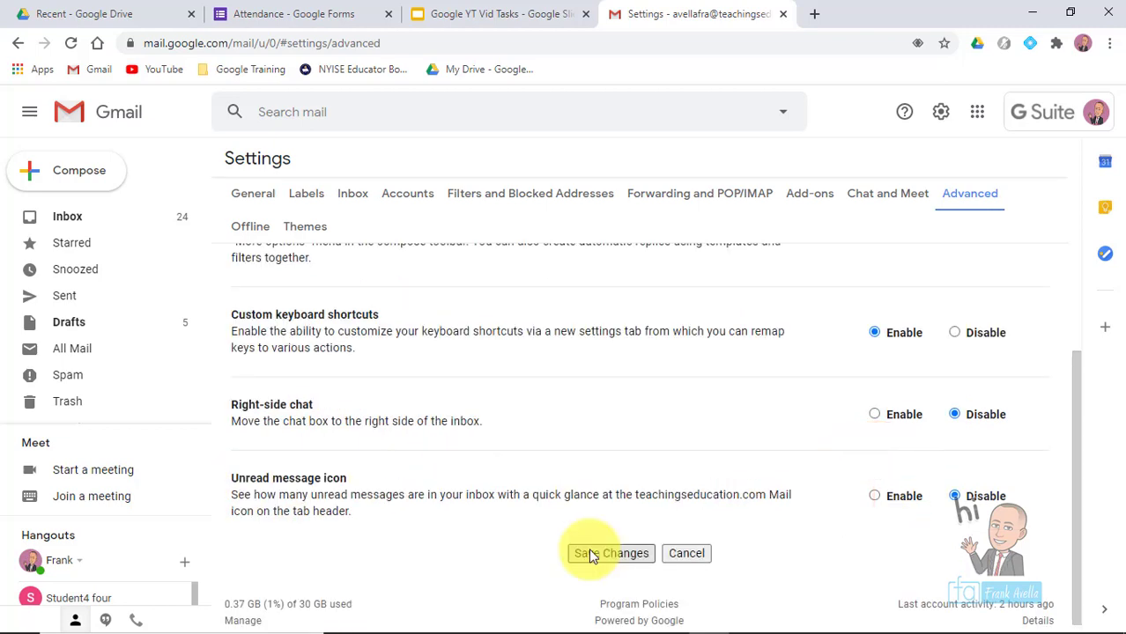
left_click(590, 553)
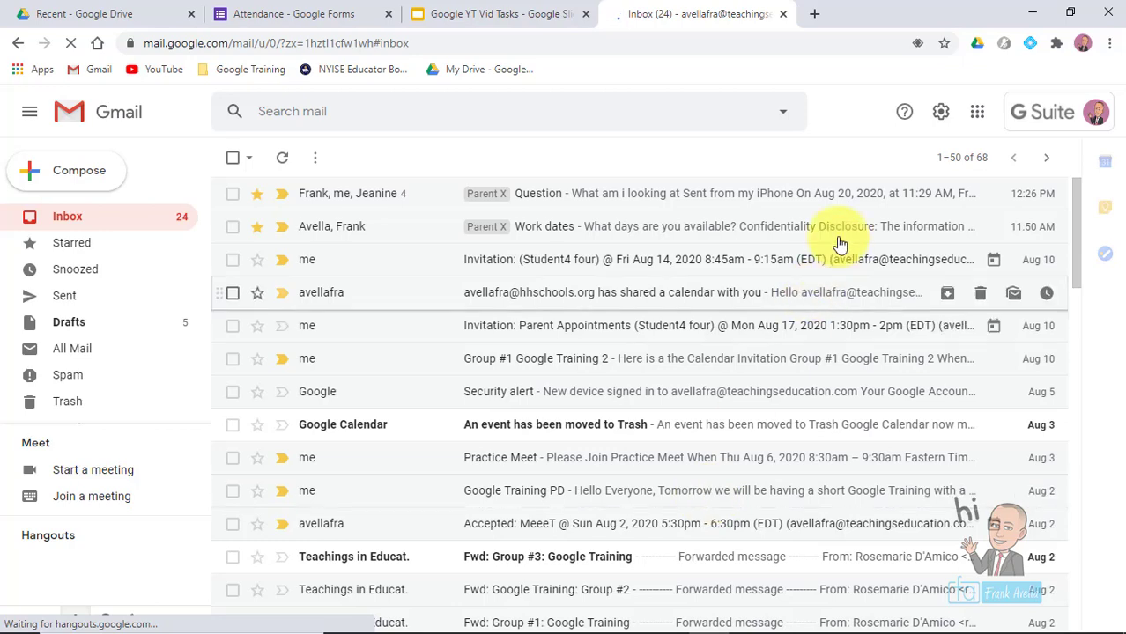
- Open the Keyboard Shortcuts settings and examine the key mappings for composing, searching mail, returning to the threadlist, and the actions further down
left_click(941, 115)
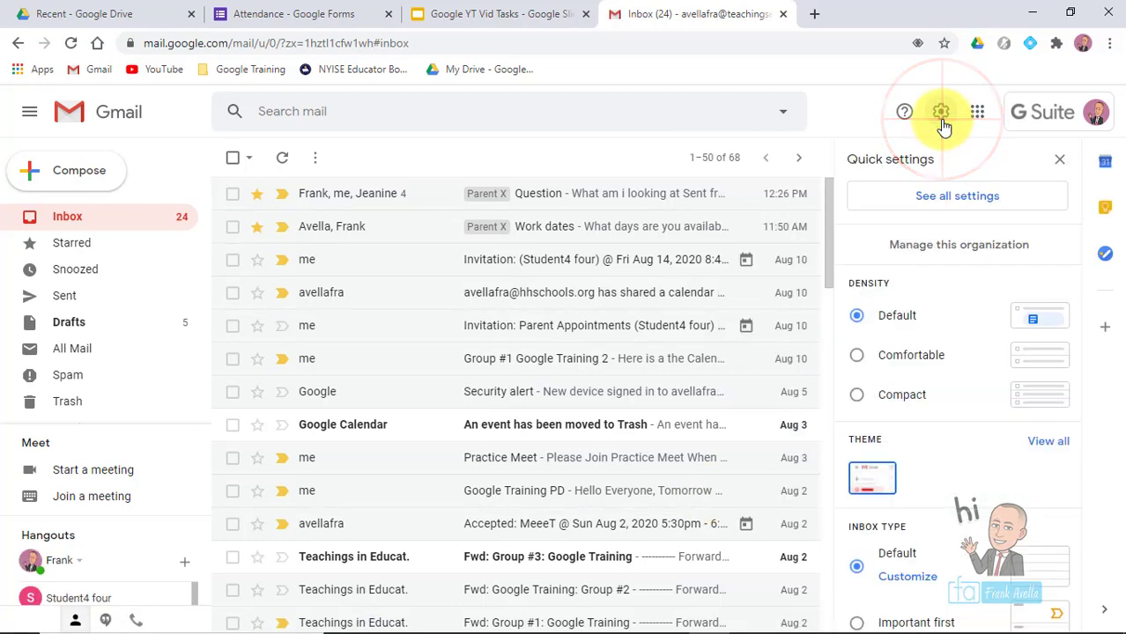
left_click(959, 200)
left_click(963, 203)
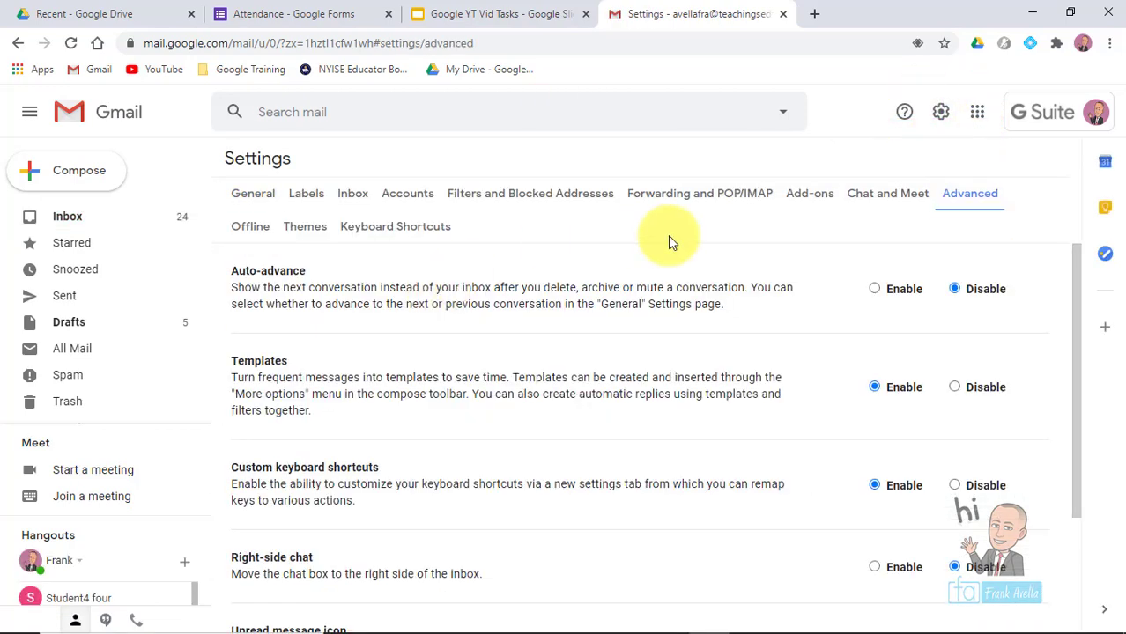
left_click(393, 233)
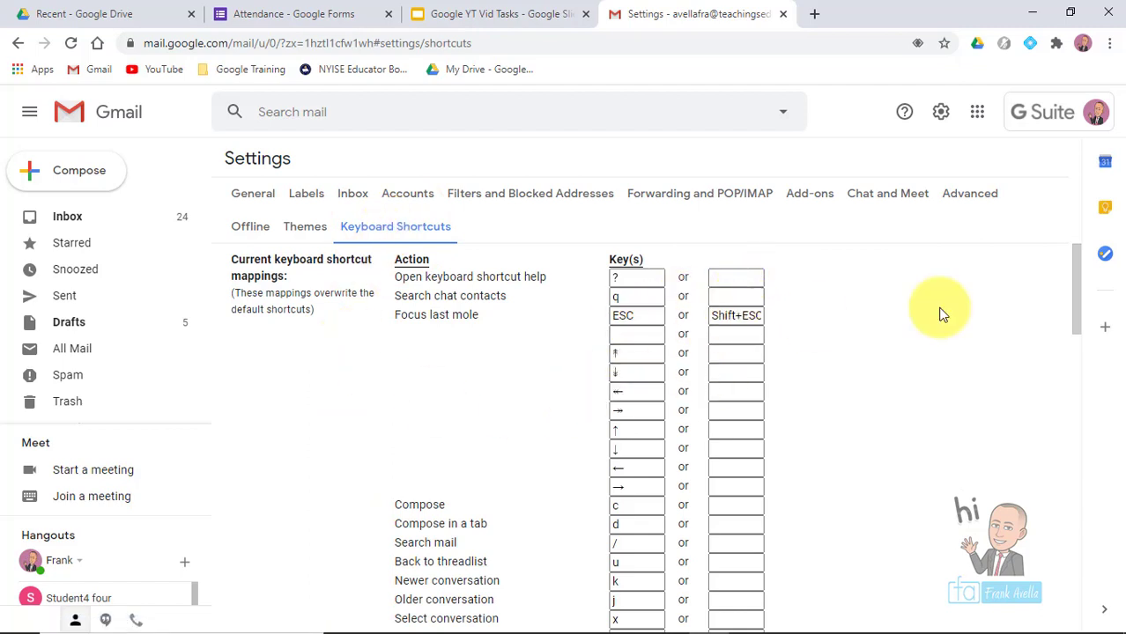
left_click_drag(1074, 275, 1073, 302)
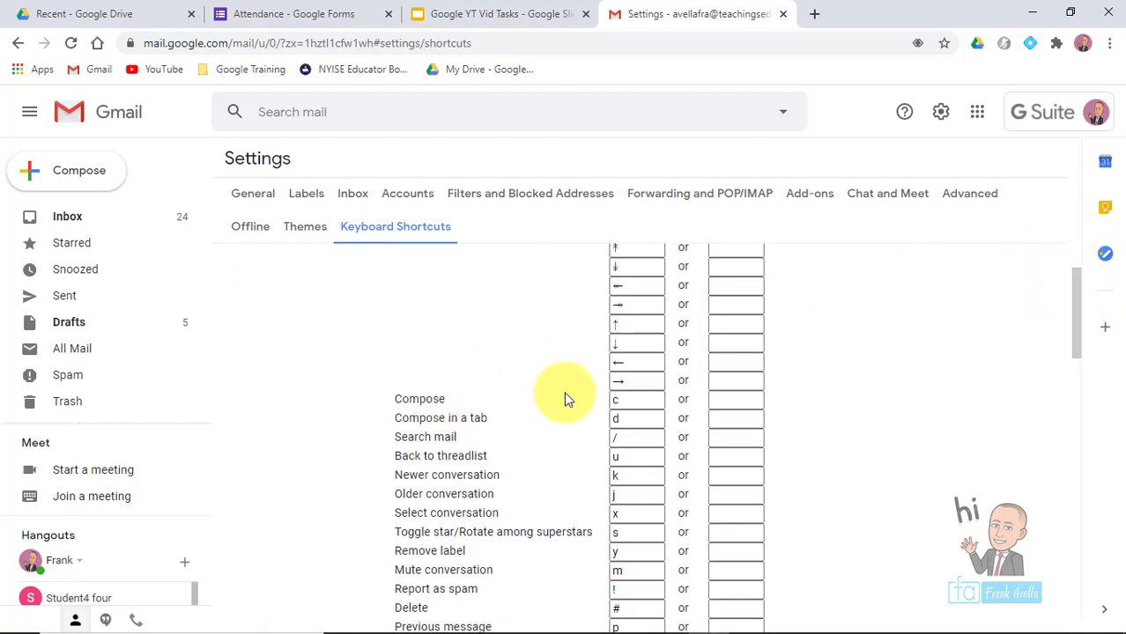
left_click(623, 399)
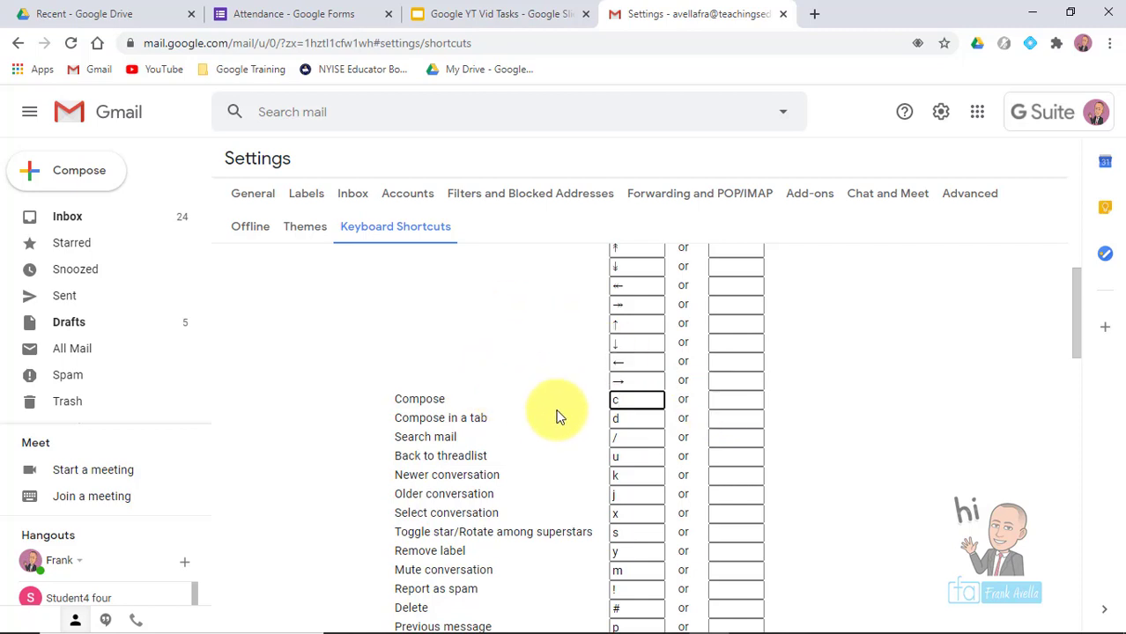
left_click(626, 419)
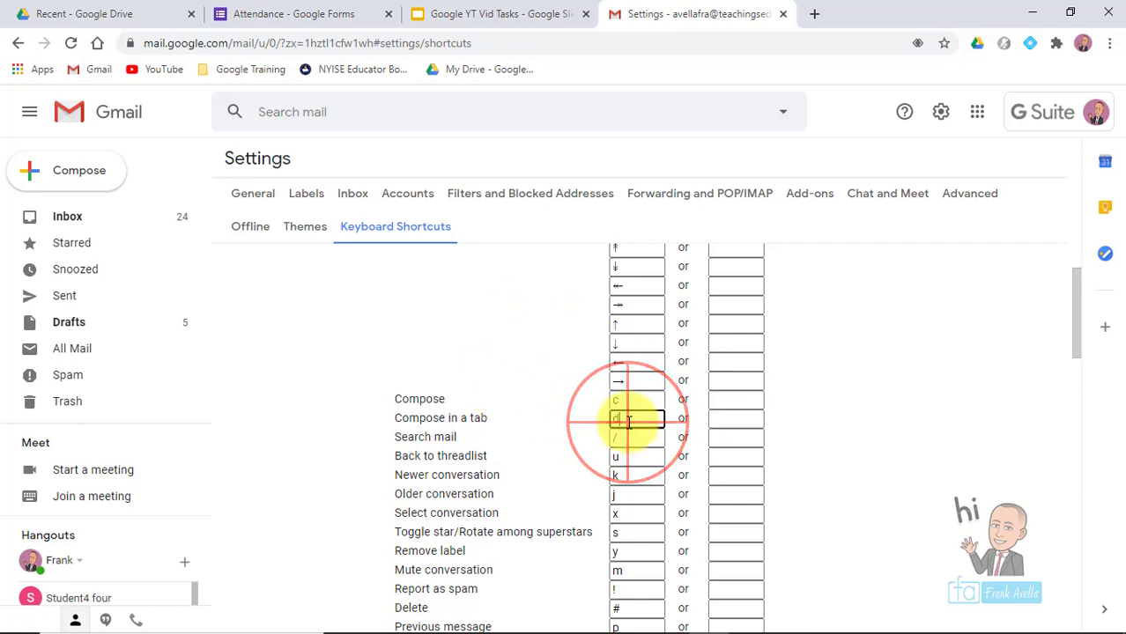
left_click(632, 440)
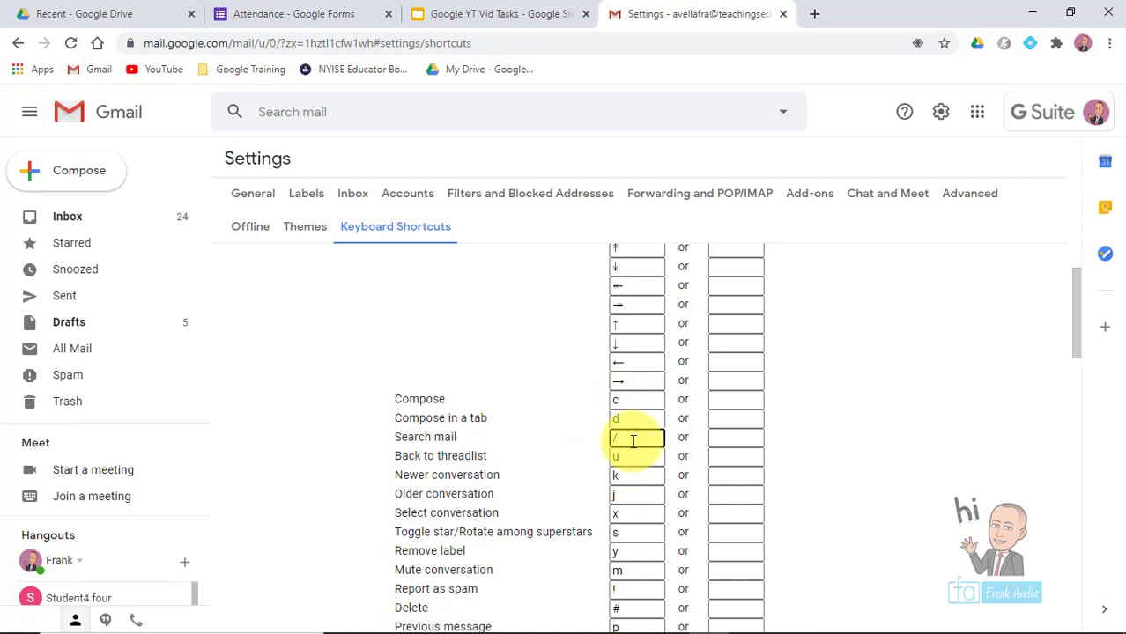
left_click(625, 460)
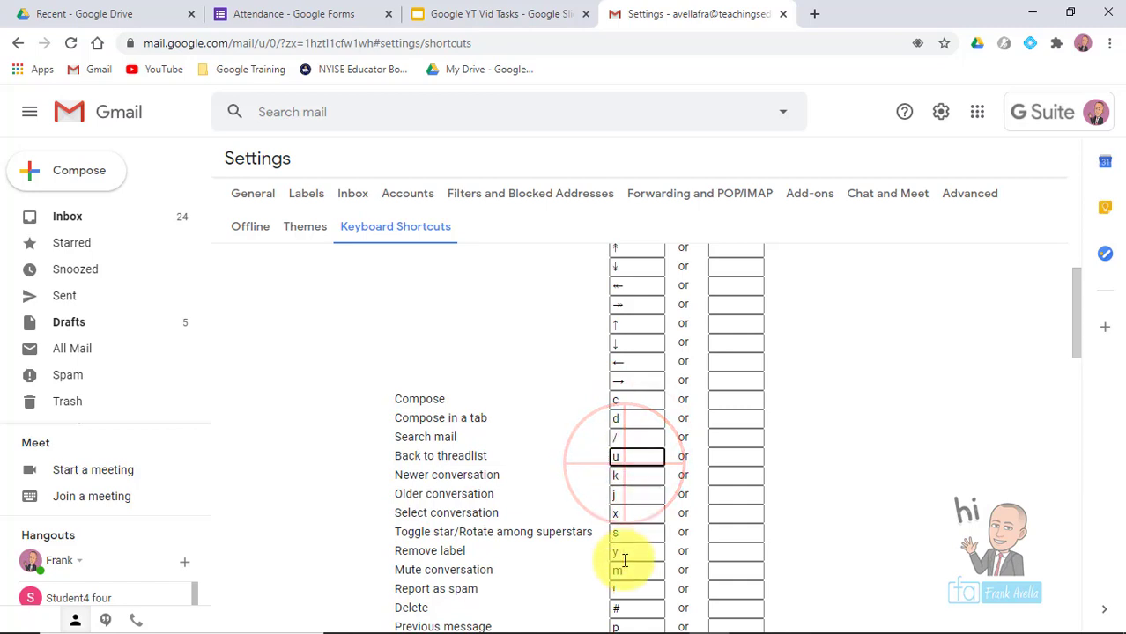
left_click_drag(1076, 305, 1075, 403)
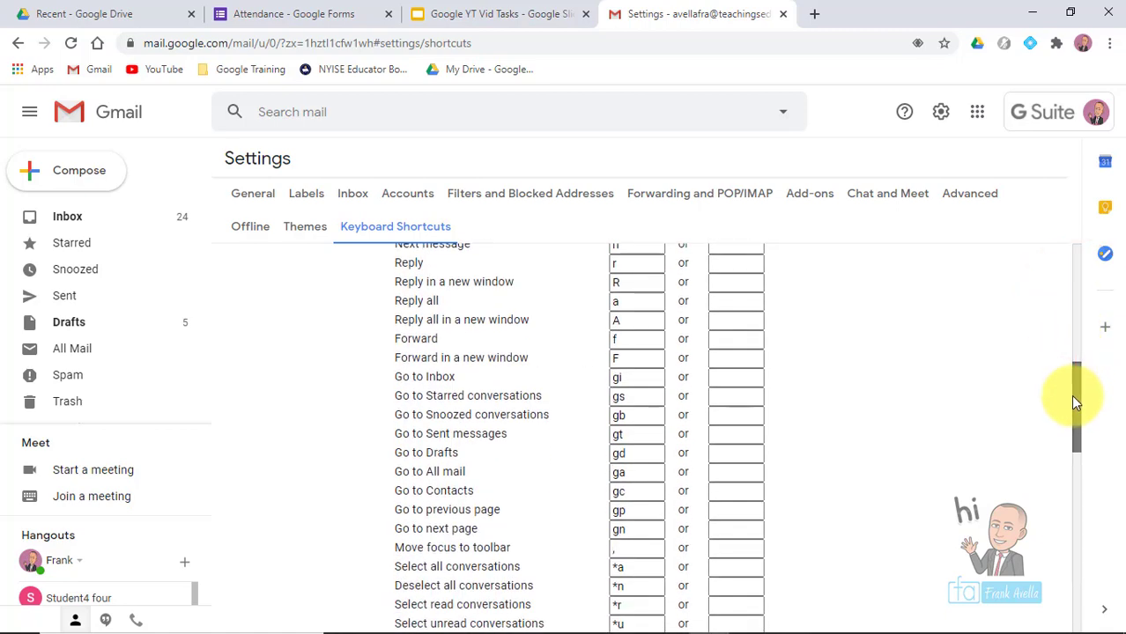